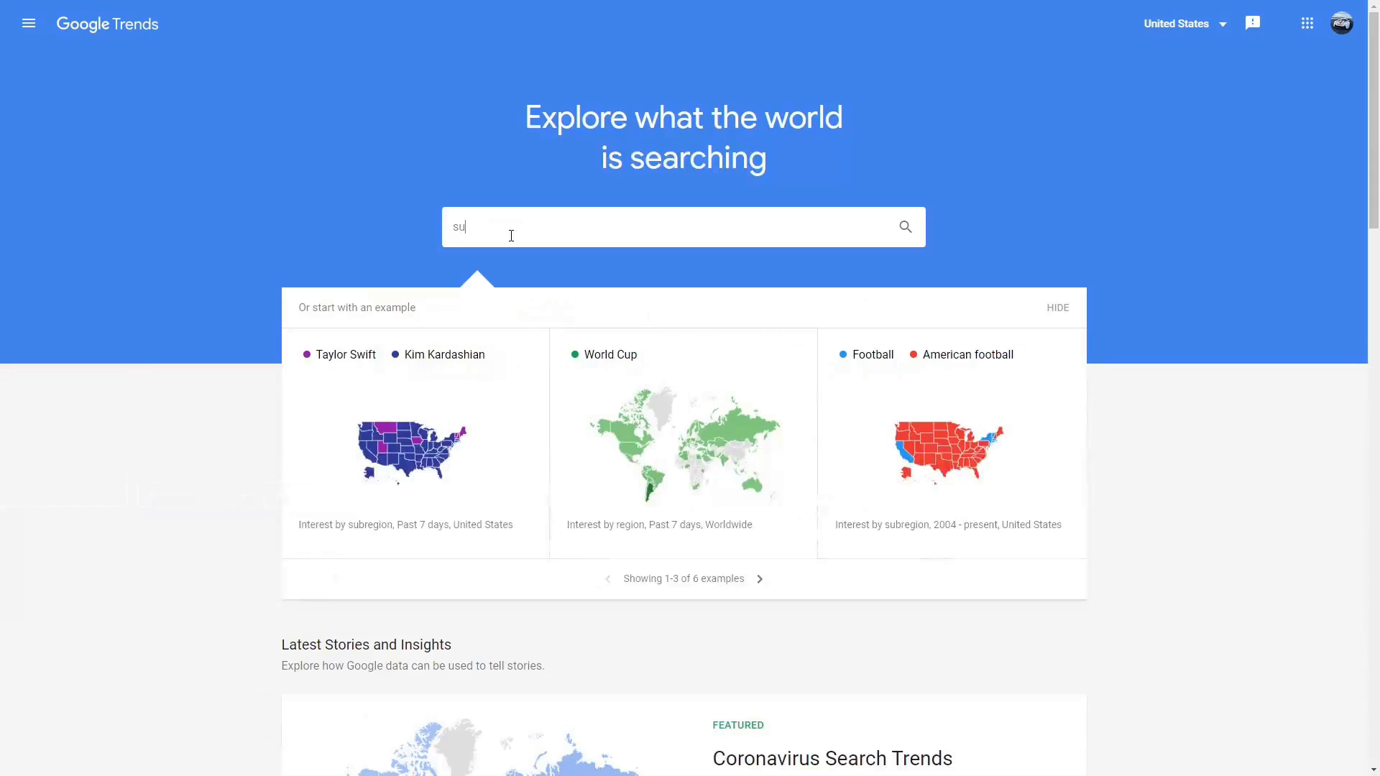
# Show Google Trends search interest for 'supercar' over the past 5 years.
pyautogui.press('Return')
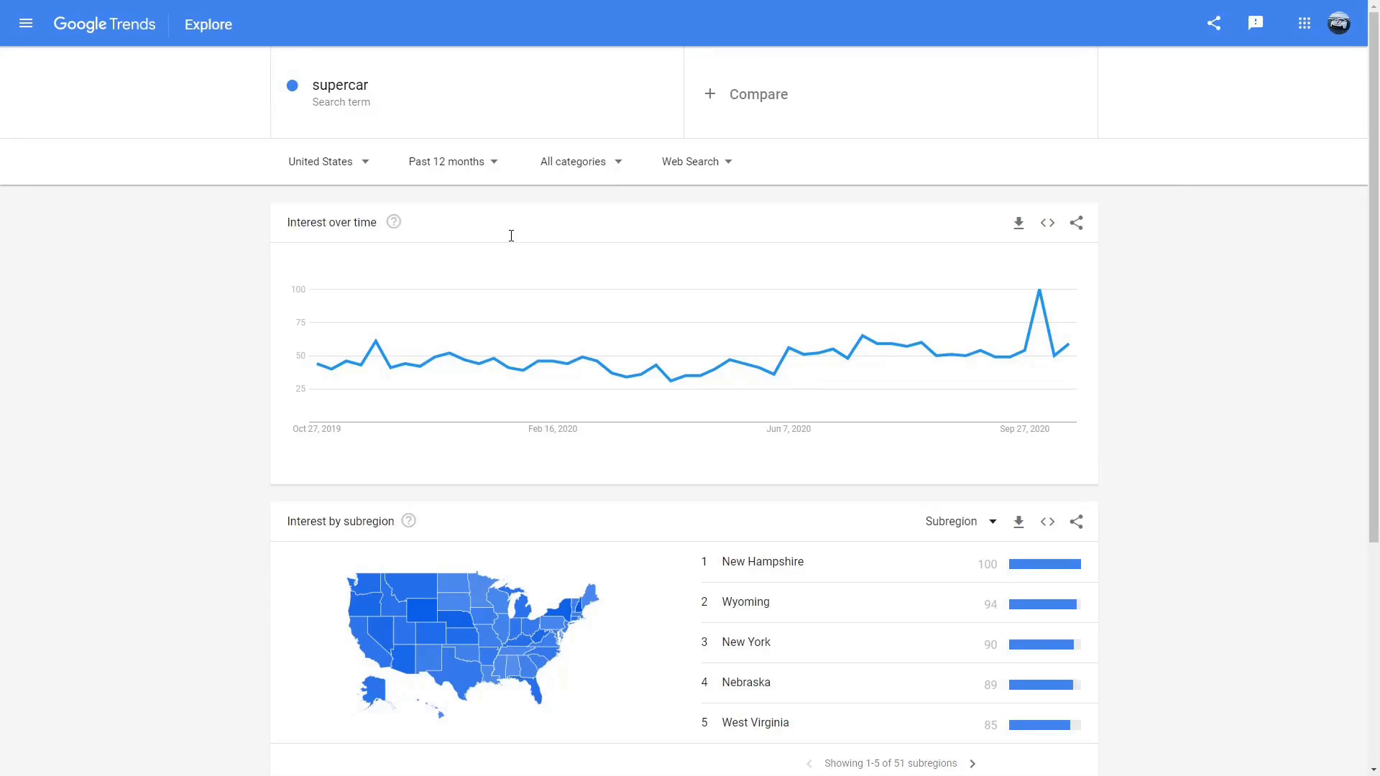
pyautogui.click(491, 166)
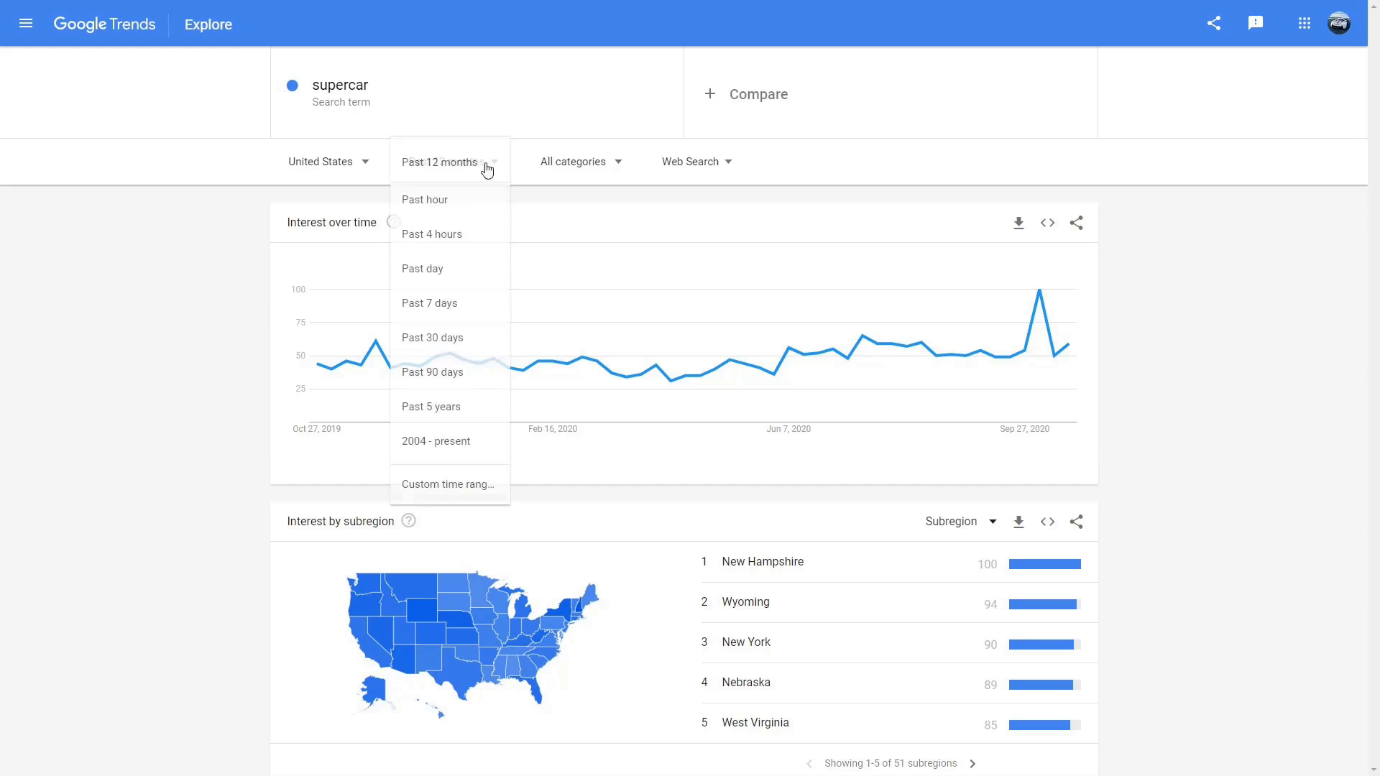
pyautogui.click(460, 407)
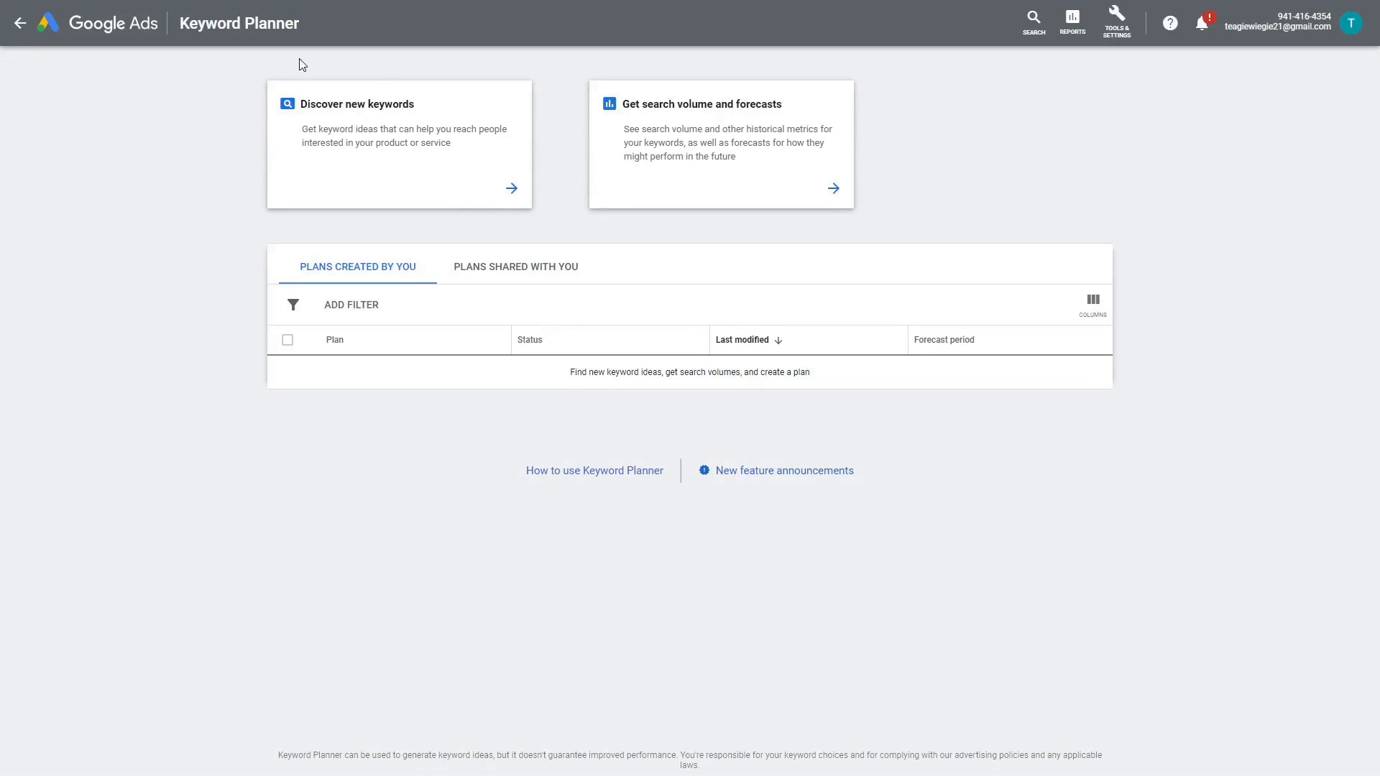
# Get Keyword Planner ideas for 'supercar', highlighting its 10K–100K monthly searches and low competition.
pyautogui.click(510, 190)
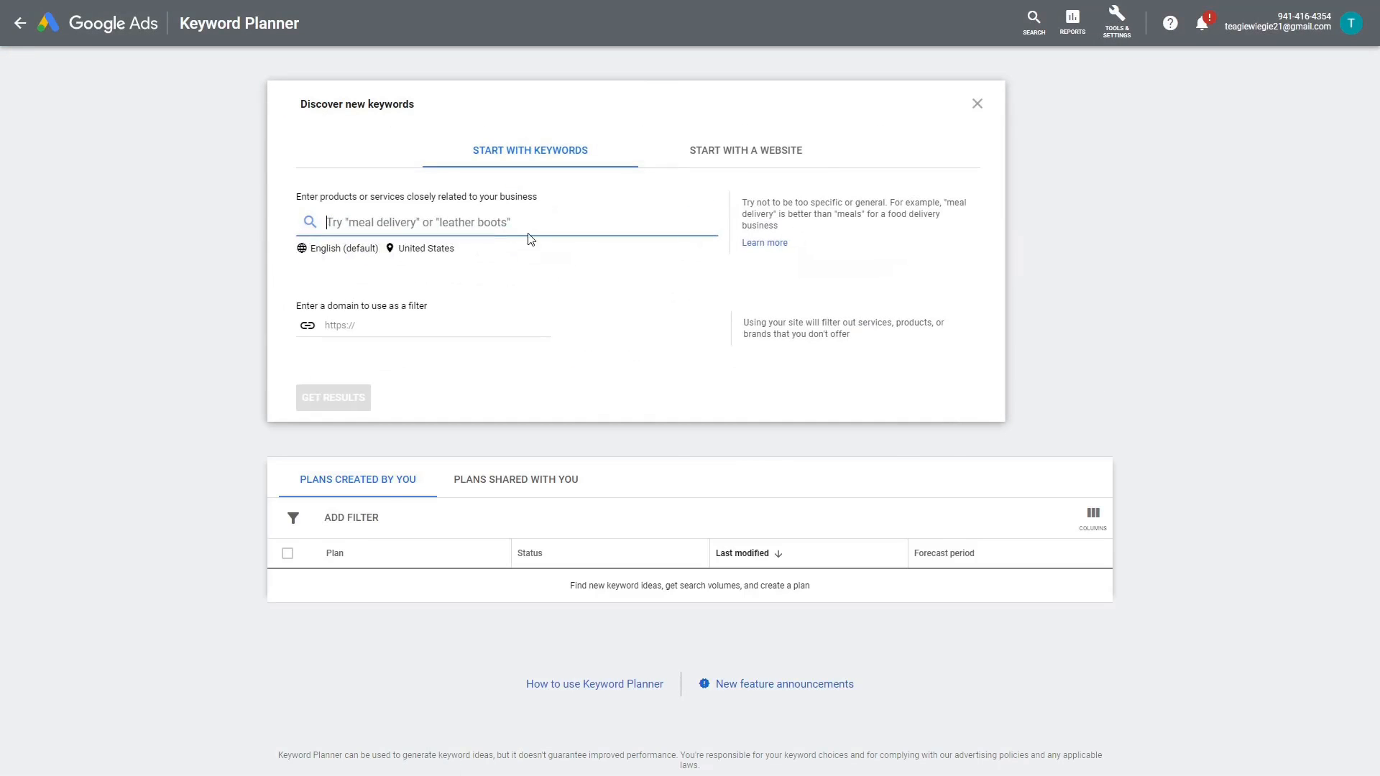
pyautogui.write('supercar')
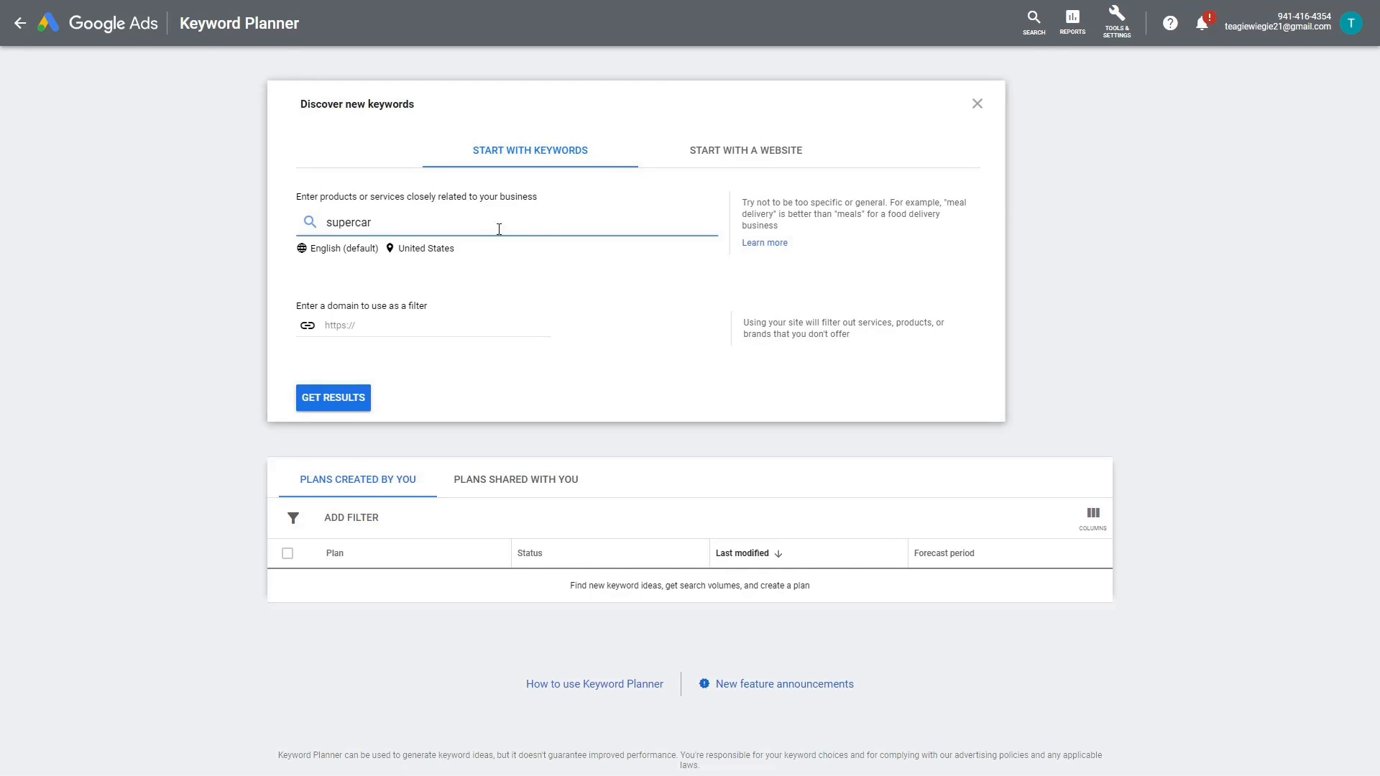
pyautogui.click(340, 396)
pyautogui.moveTo(367, 283); pyautogui.dragTo(407, 284)
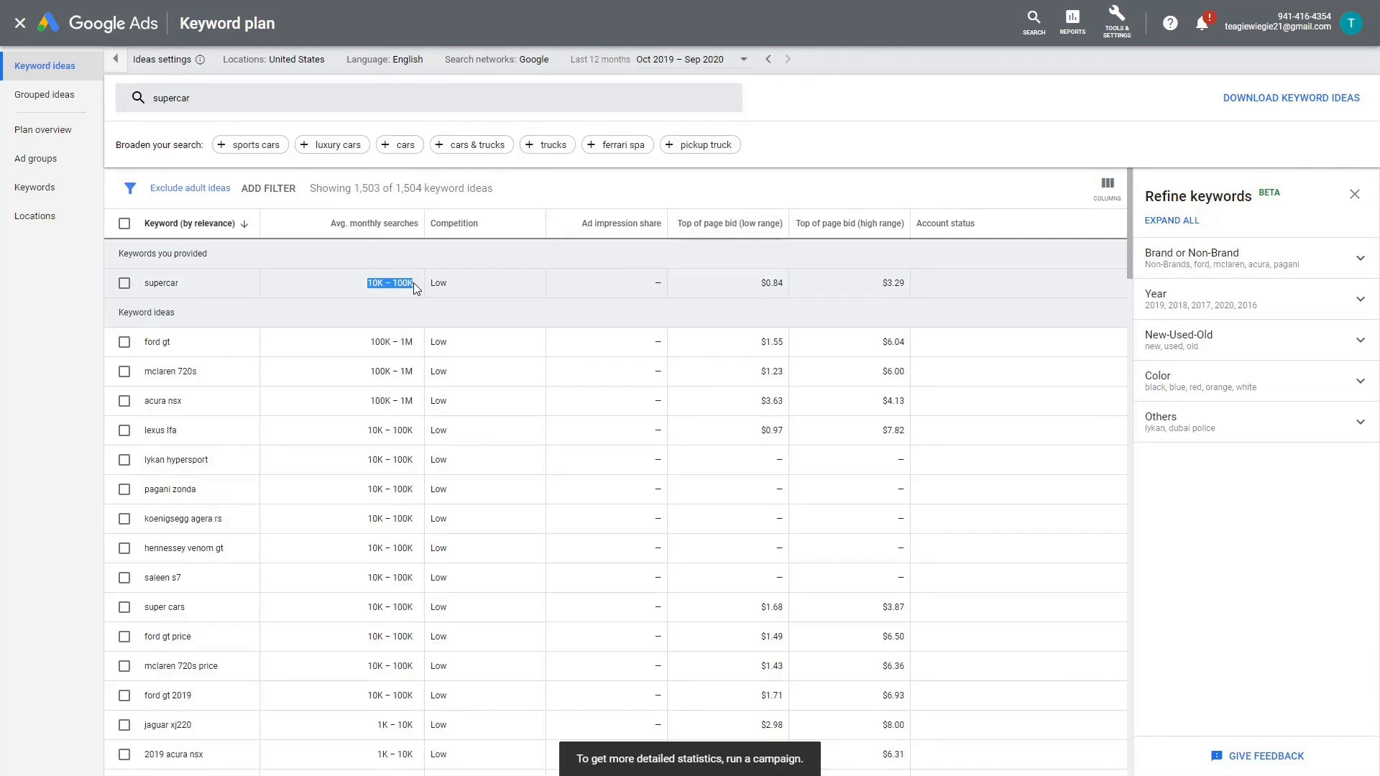
pyautogui.click(424, 286)
pyautogui.click(503, 291)
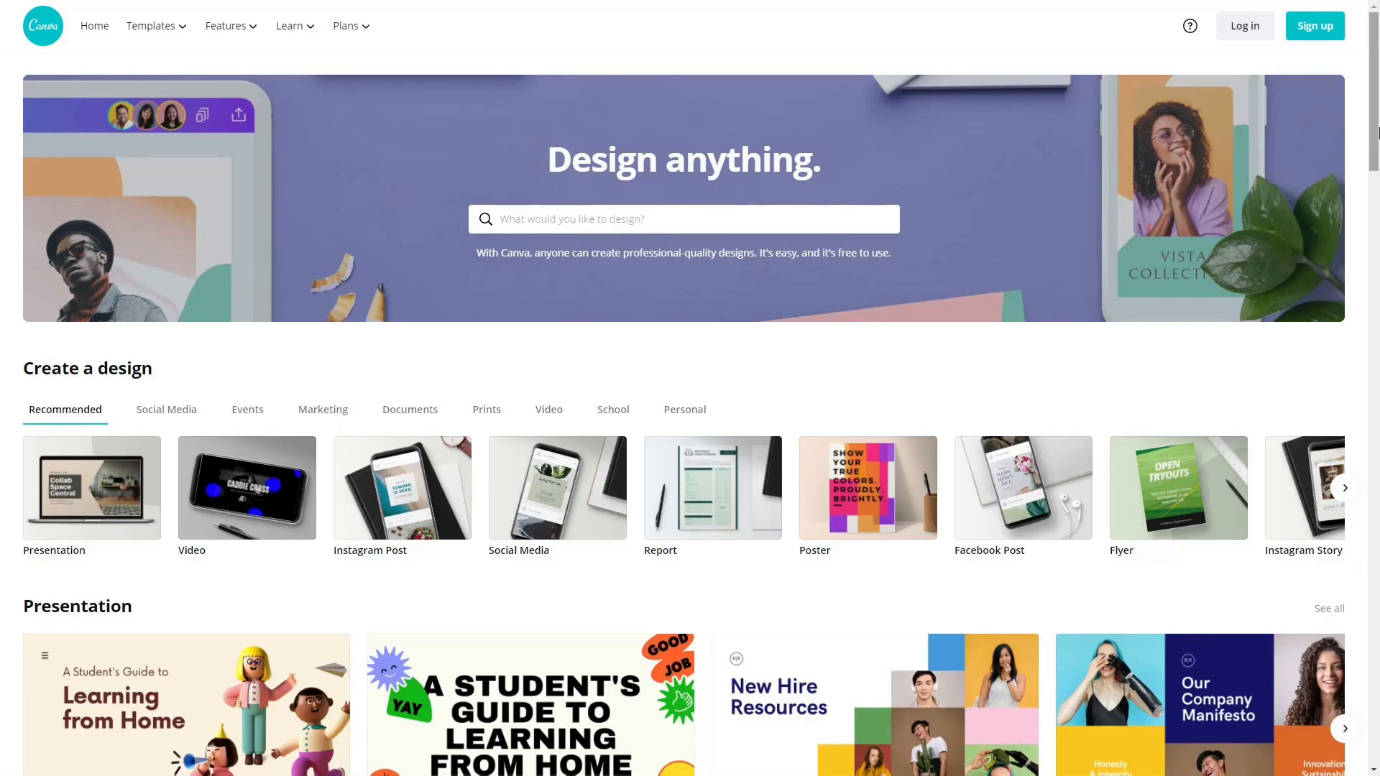
# Sign up for Canva with a Google account and dismiss the Pro offer.
pyautogui.click(1315, 25)
pyautogui.click(570, 310)
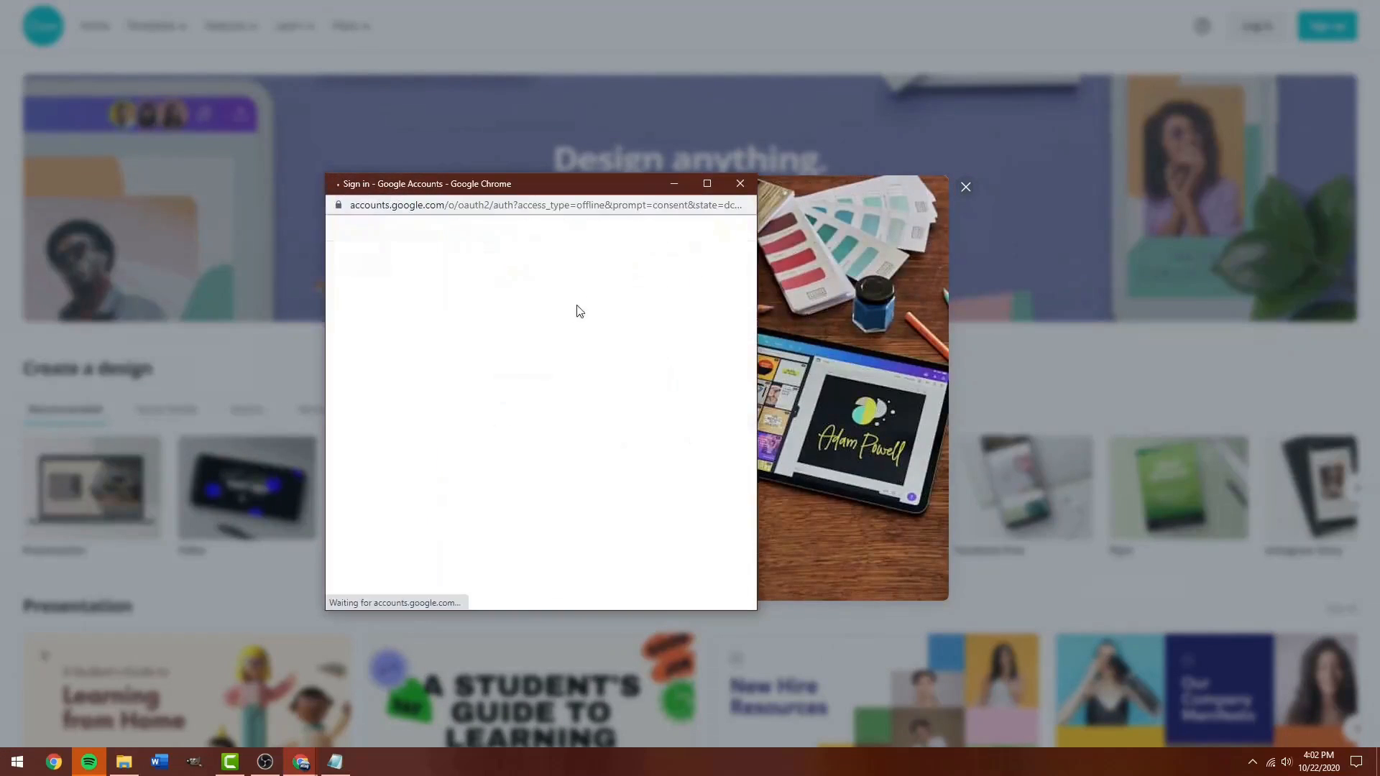
pyautogui.click(455, 440)
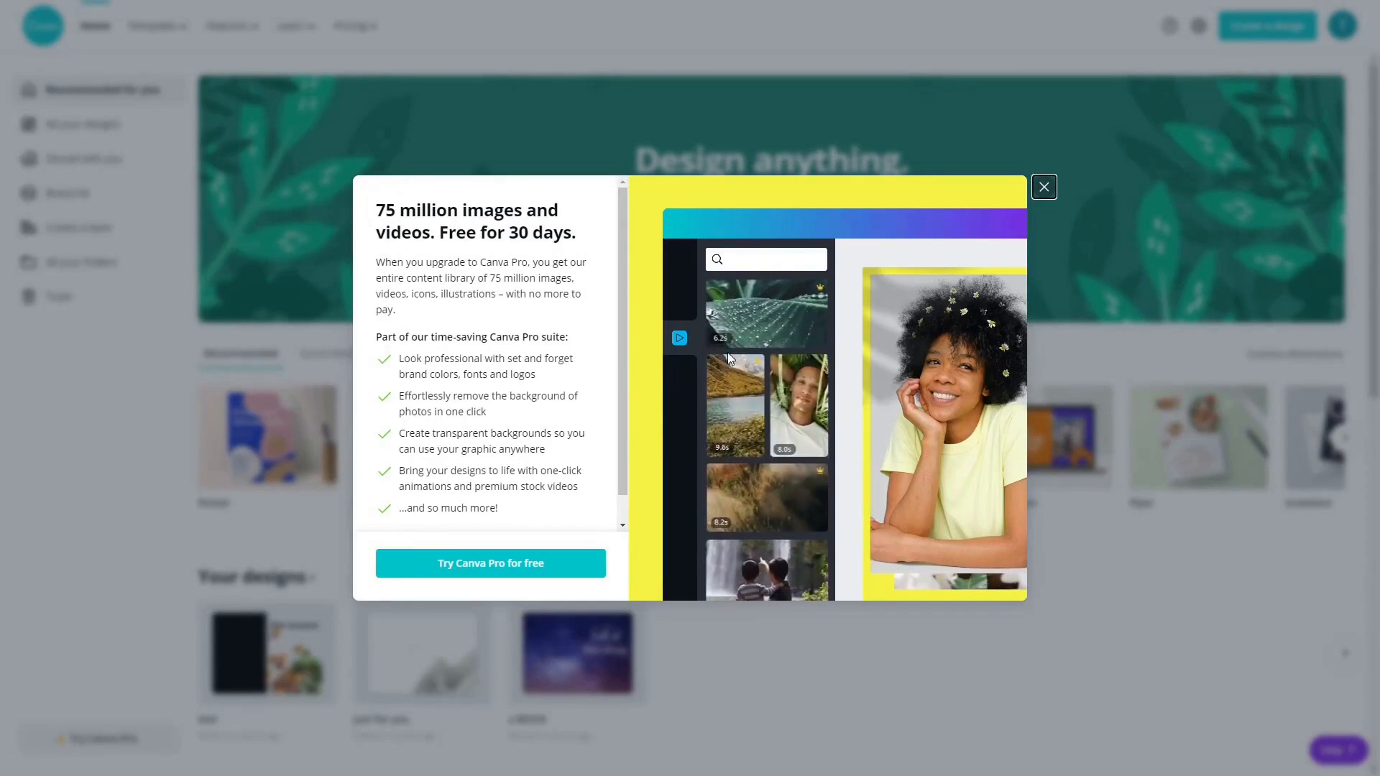
pyautogui.click(1043, 187)
# Create a blank custom-size design of 2400 × 600 px.
pyautogui.click(1267, 26)
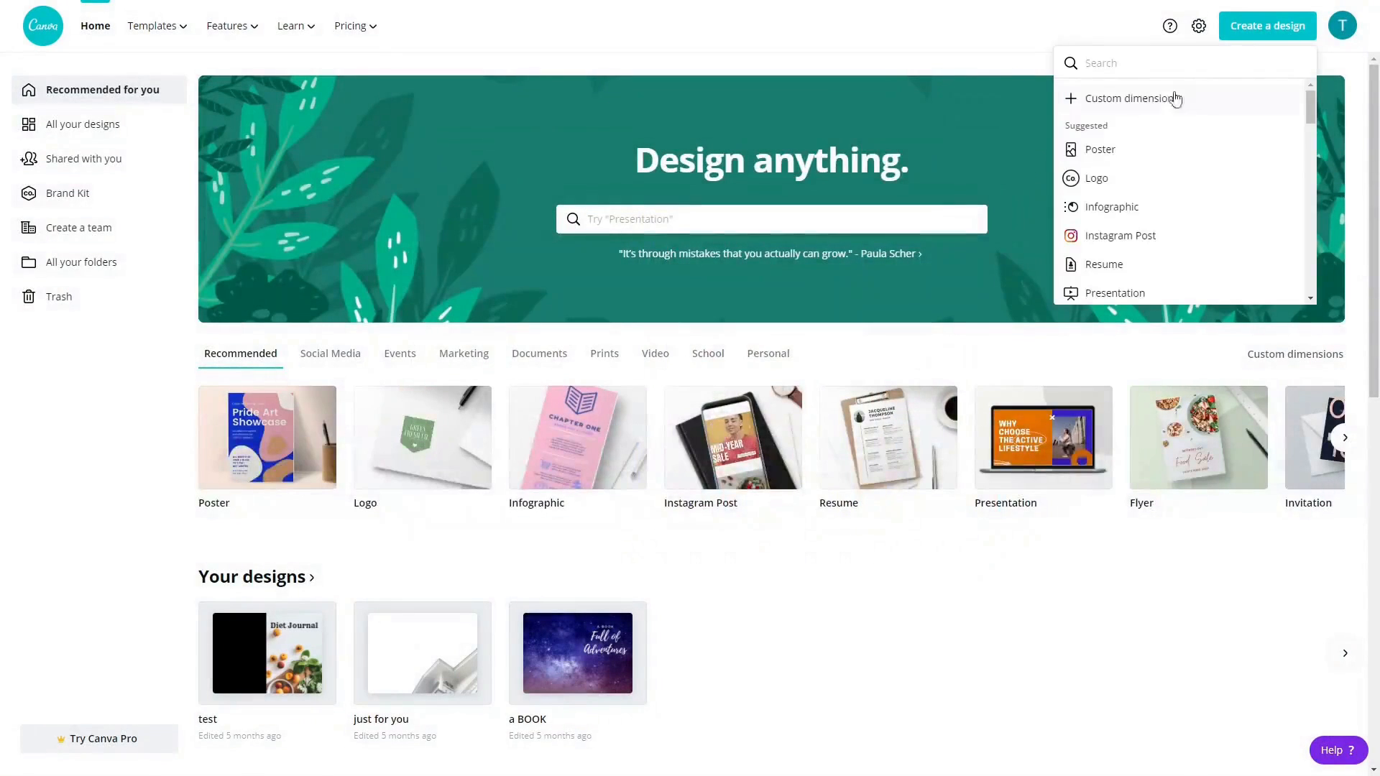
pyautogui.click(1125, 108)
pyautogui.write('2400')
pyautogui.press('Tab')
pyautogui.write('600')
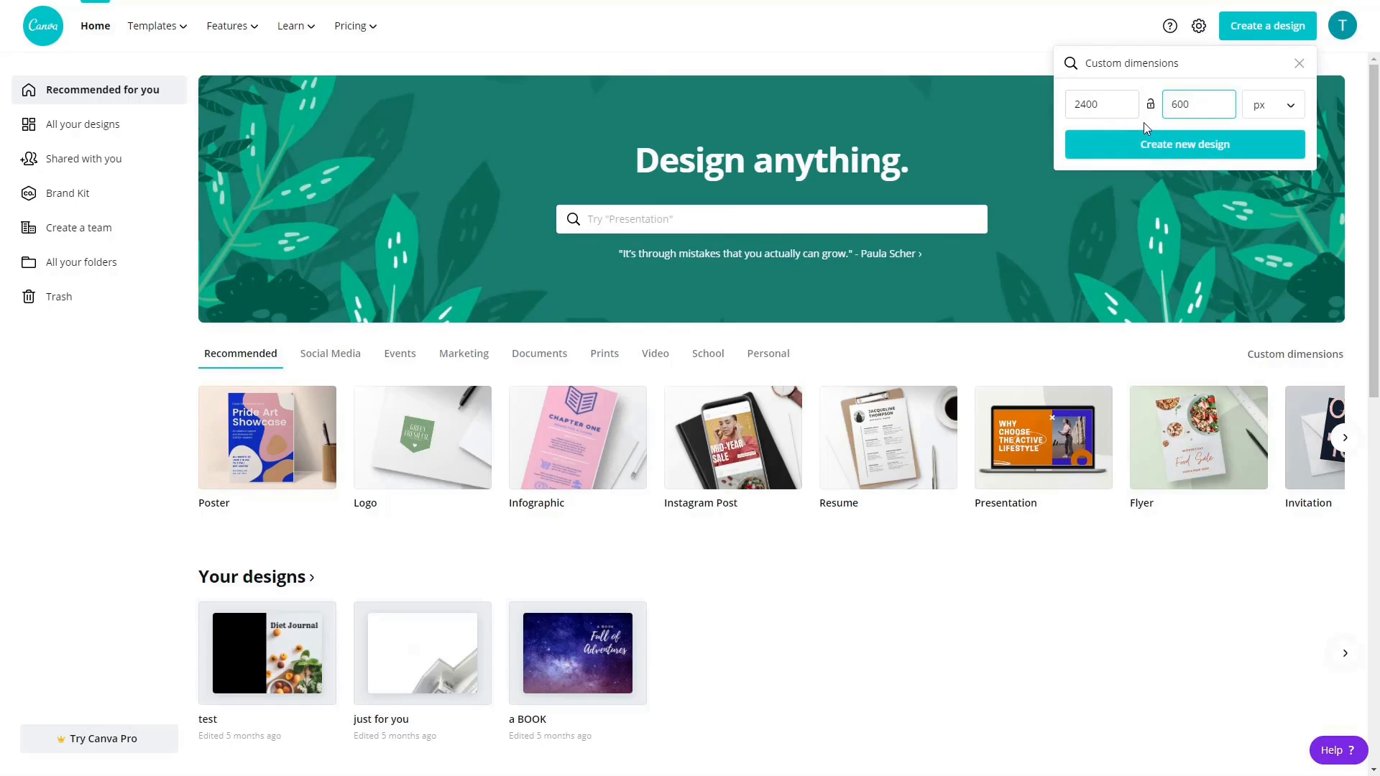
pyautogui.click(1186, 155)
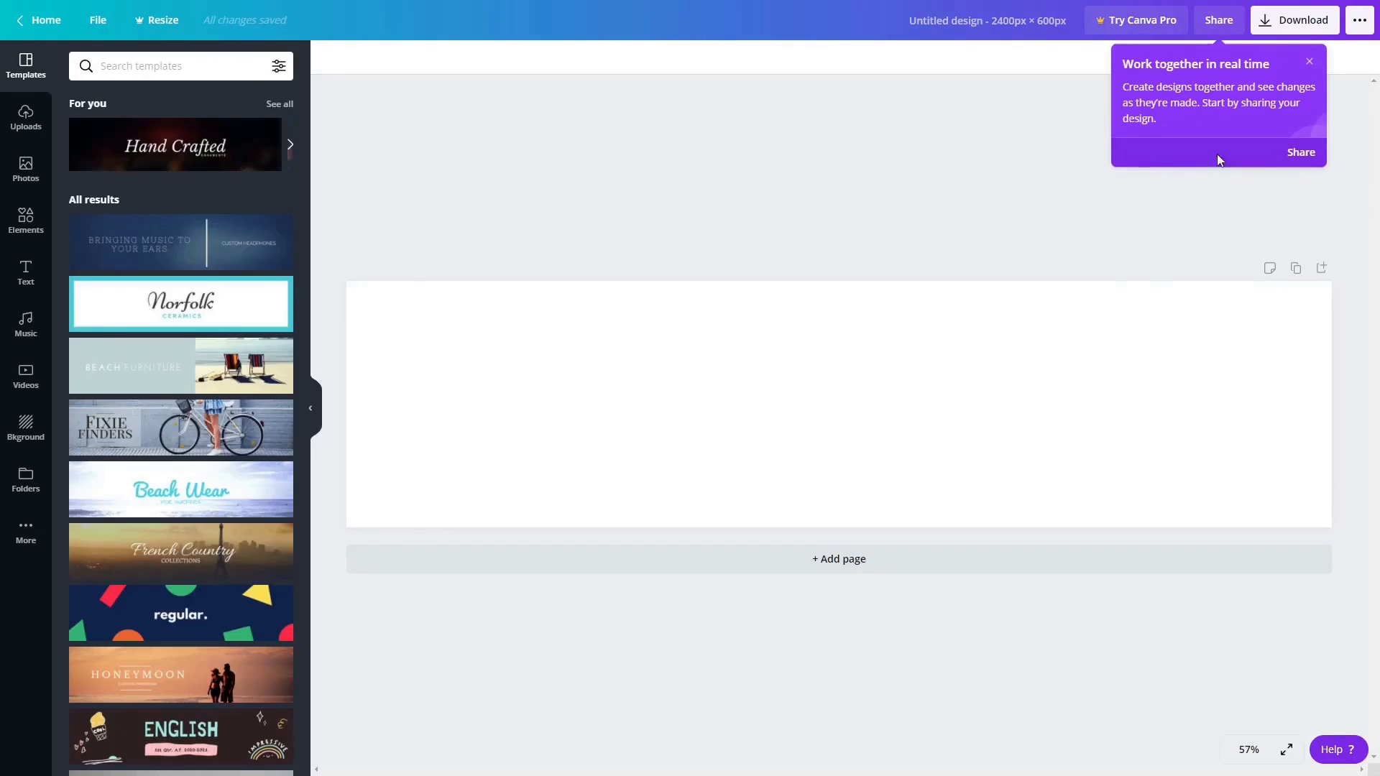
# Apply the Hand Crafted banner template and retype its title as 'AutomotiveProd'.
pyautogui.click(1310, 64)
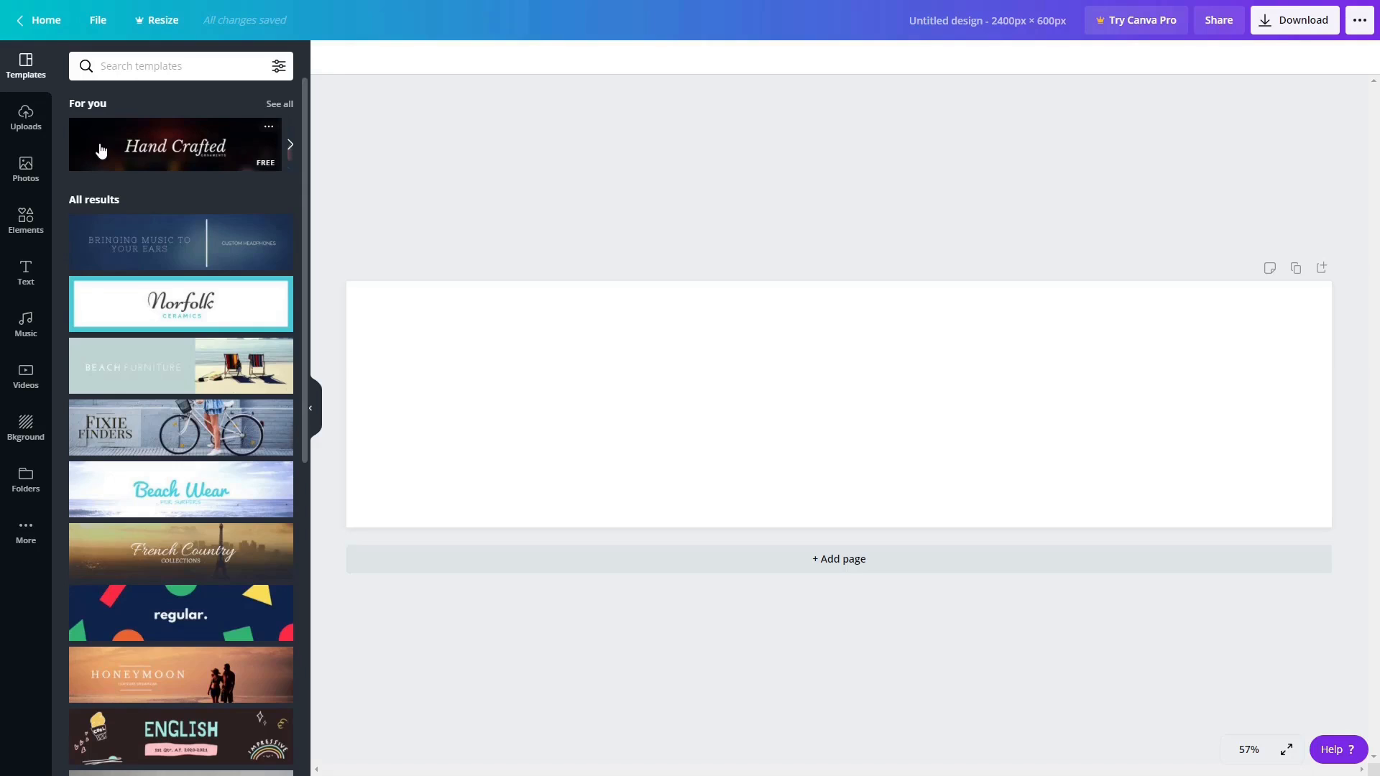
pyautogui.scroll(-1, 216, 205)
pyautogui.scroll(-3, 218, 209)
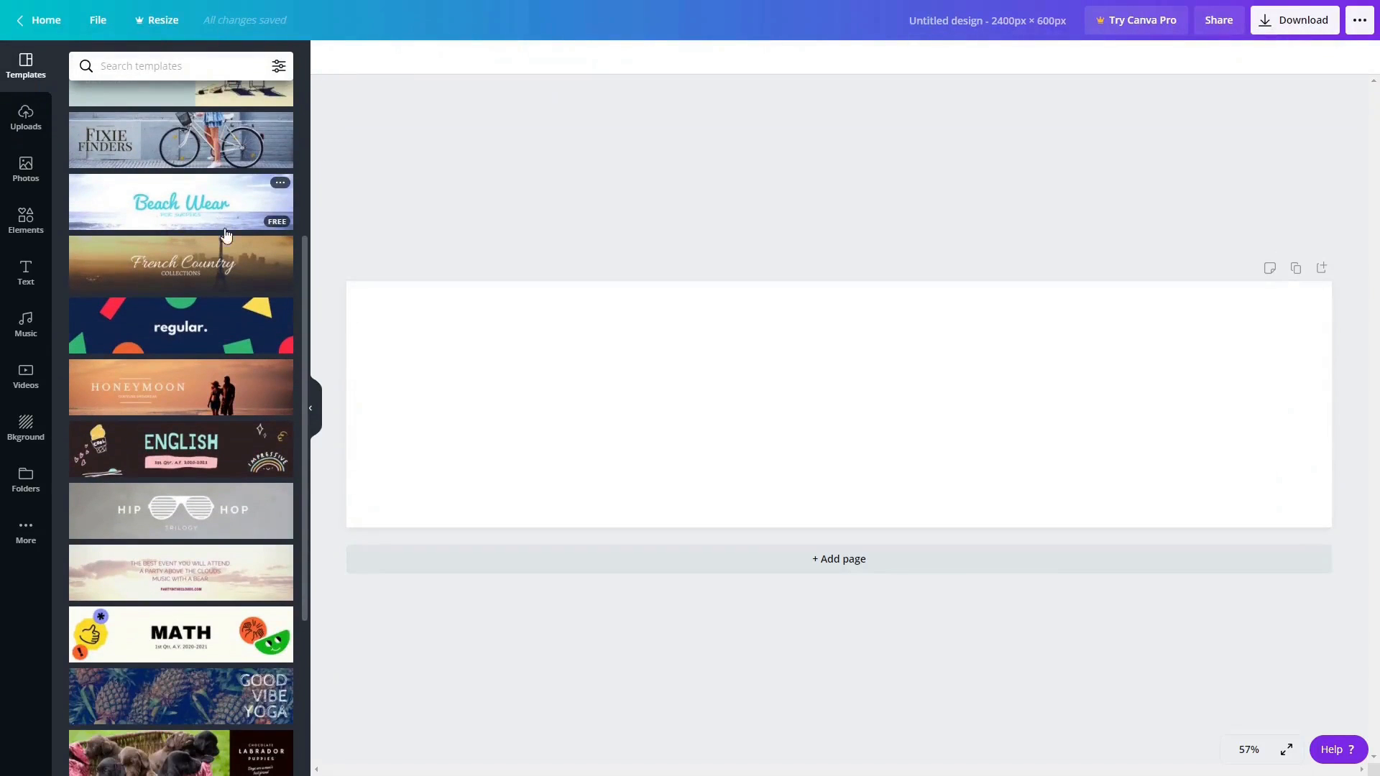
pyautogui.scroll(-1, 230, 270)
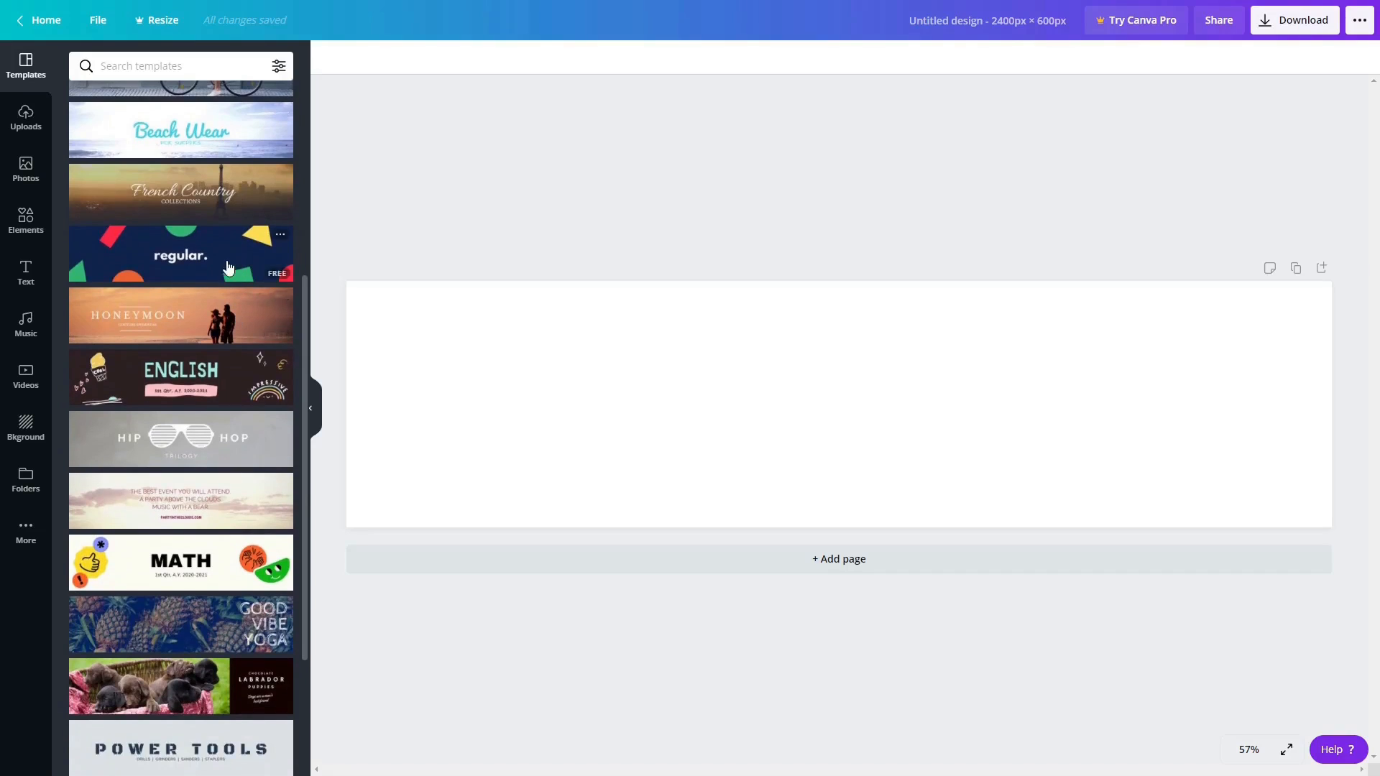
pyautogui.scroll(-2, 224, 391)
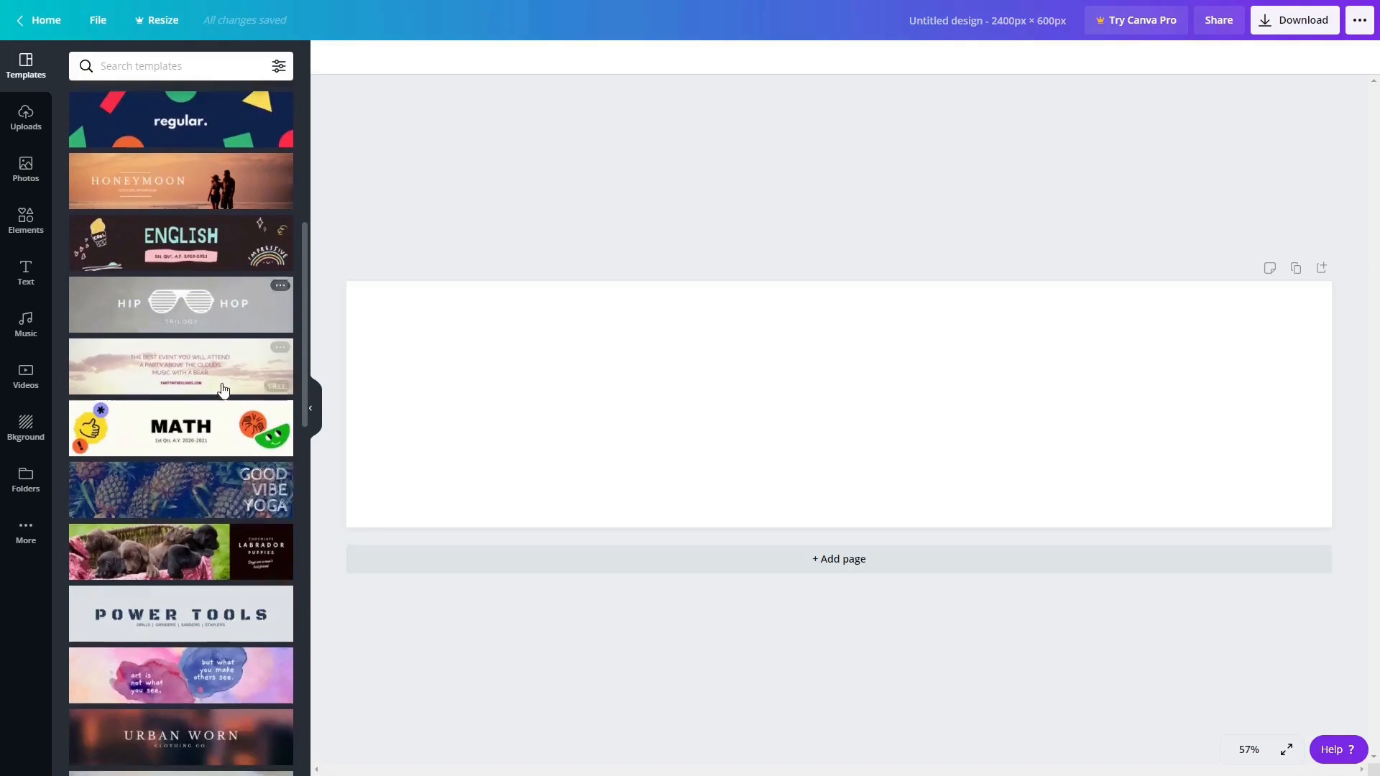
pyautogui.scroll(-1, 223, 392)
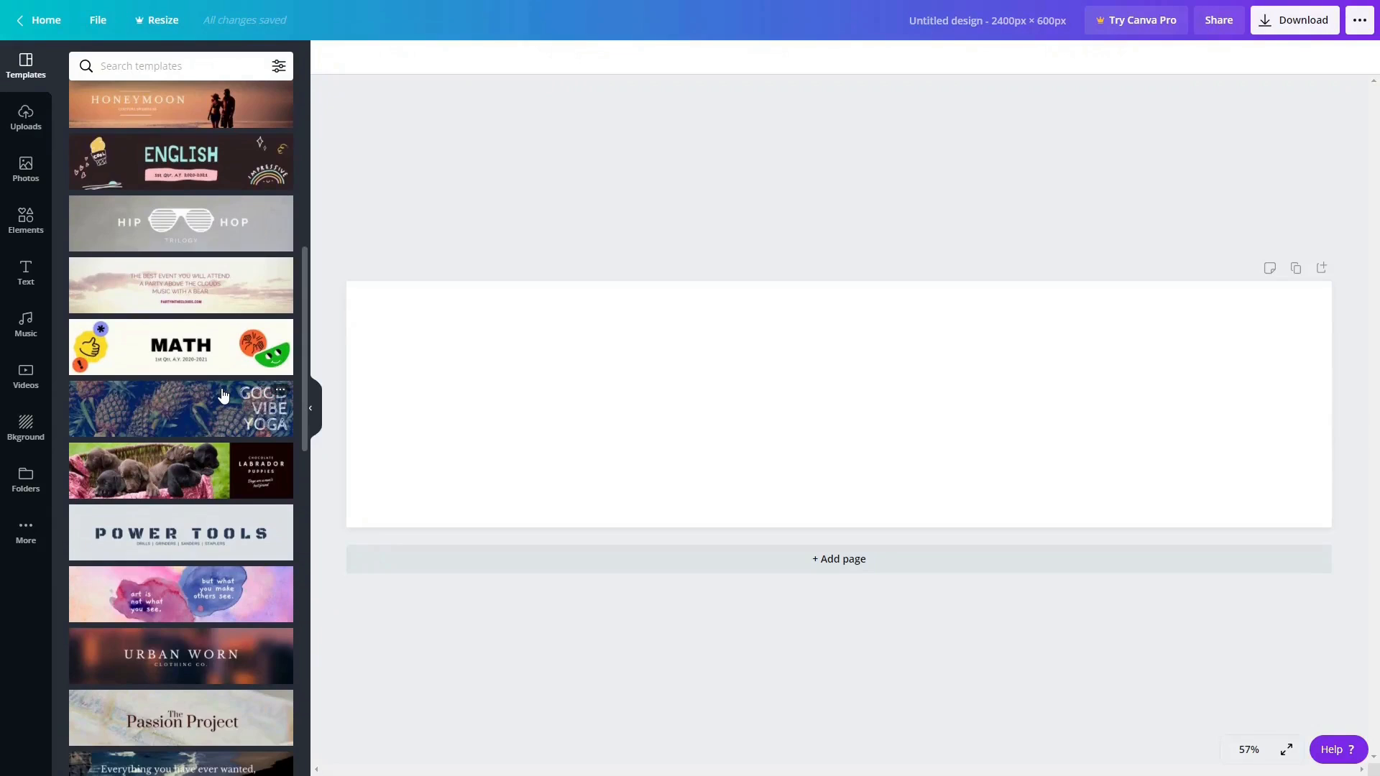
pyautogui.scroll(-3, 225, 398)
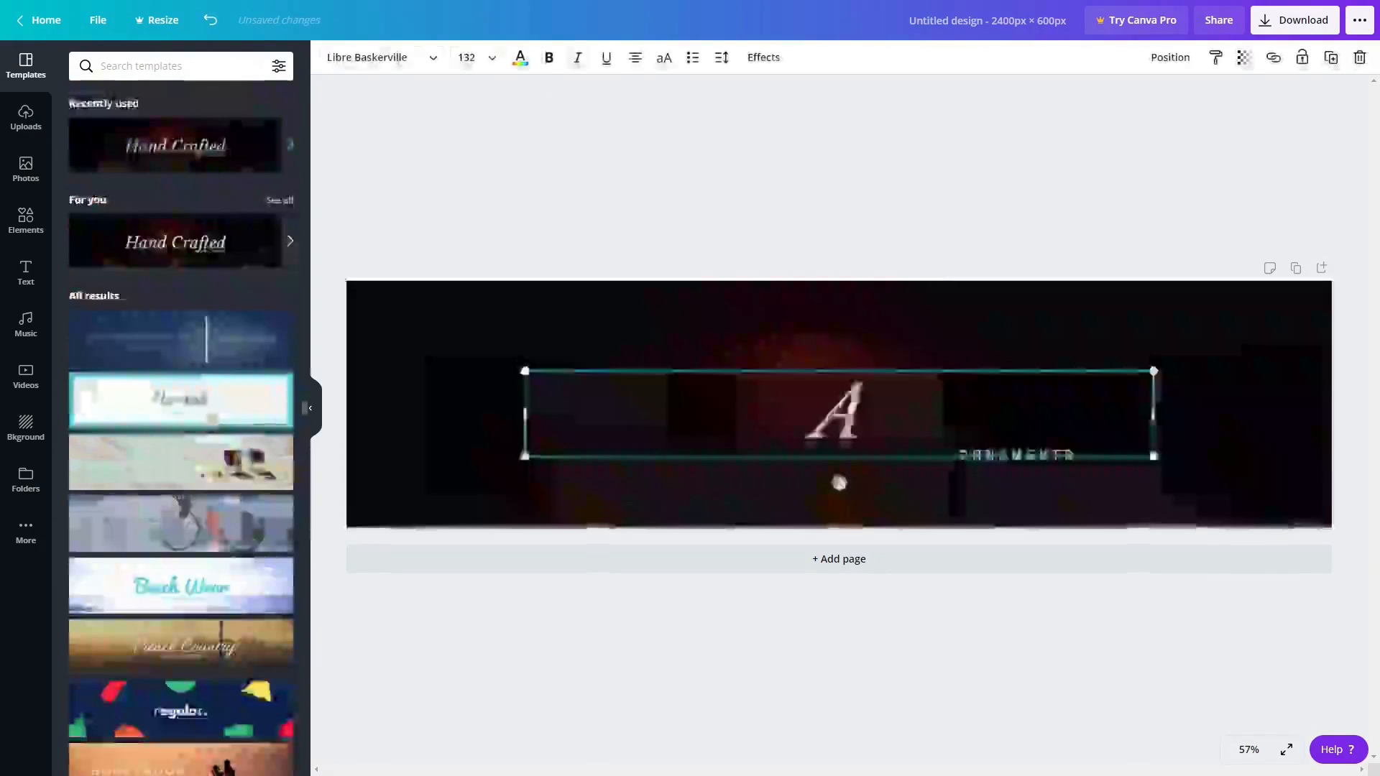
pyautogui.write('utomotiveProf')
pyautogui.press('BackSpace')
pyautogui.write('d')
# Replace the ORNAMENTS subtitle with 'Supercar Obsessed' and download the banner as a PNG.
pyautogui.click(1013, 454)
pyautogui.click(1013, 454)
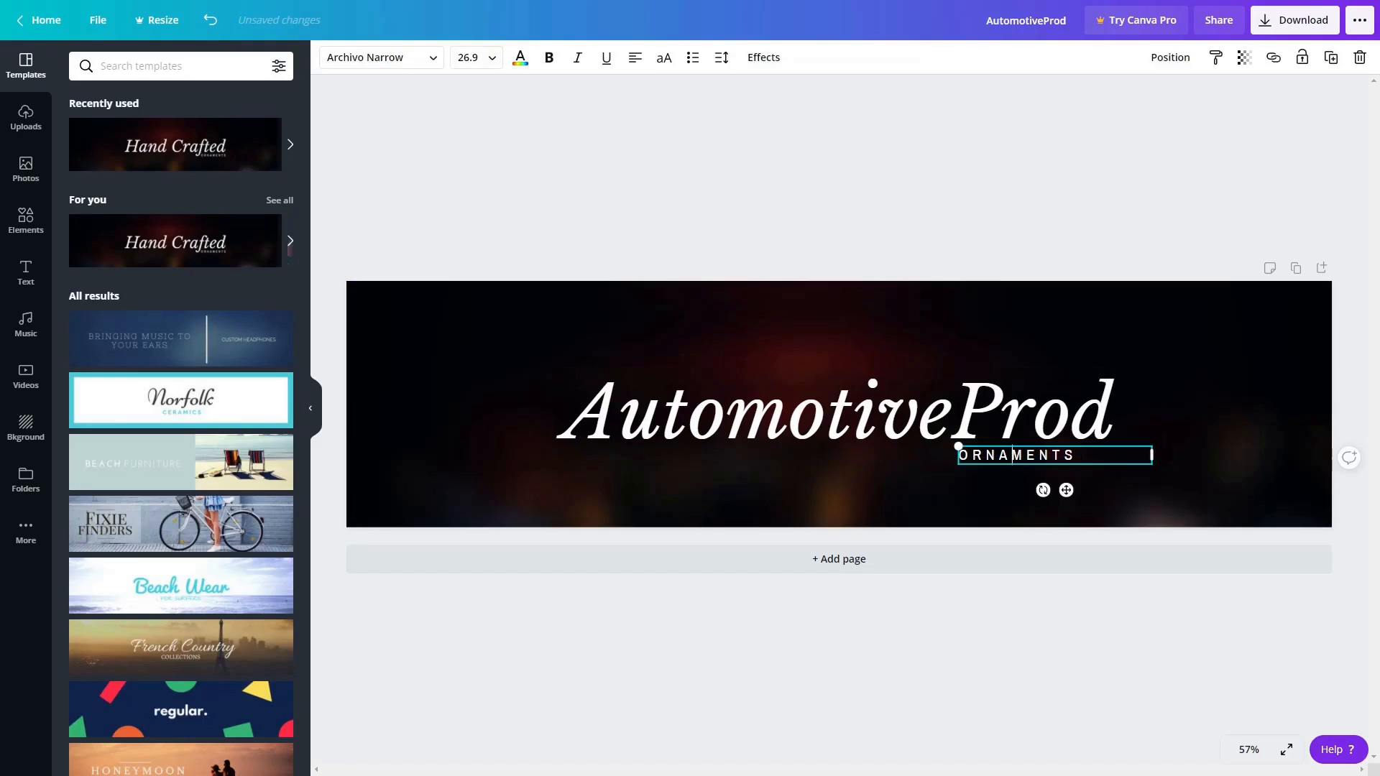
pyautogui.moveTo(1076, 455); pyautogui.dragTo(961, 462)
pyautogui.write('Supercar Obsessed')
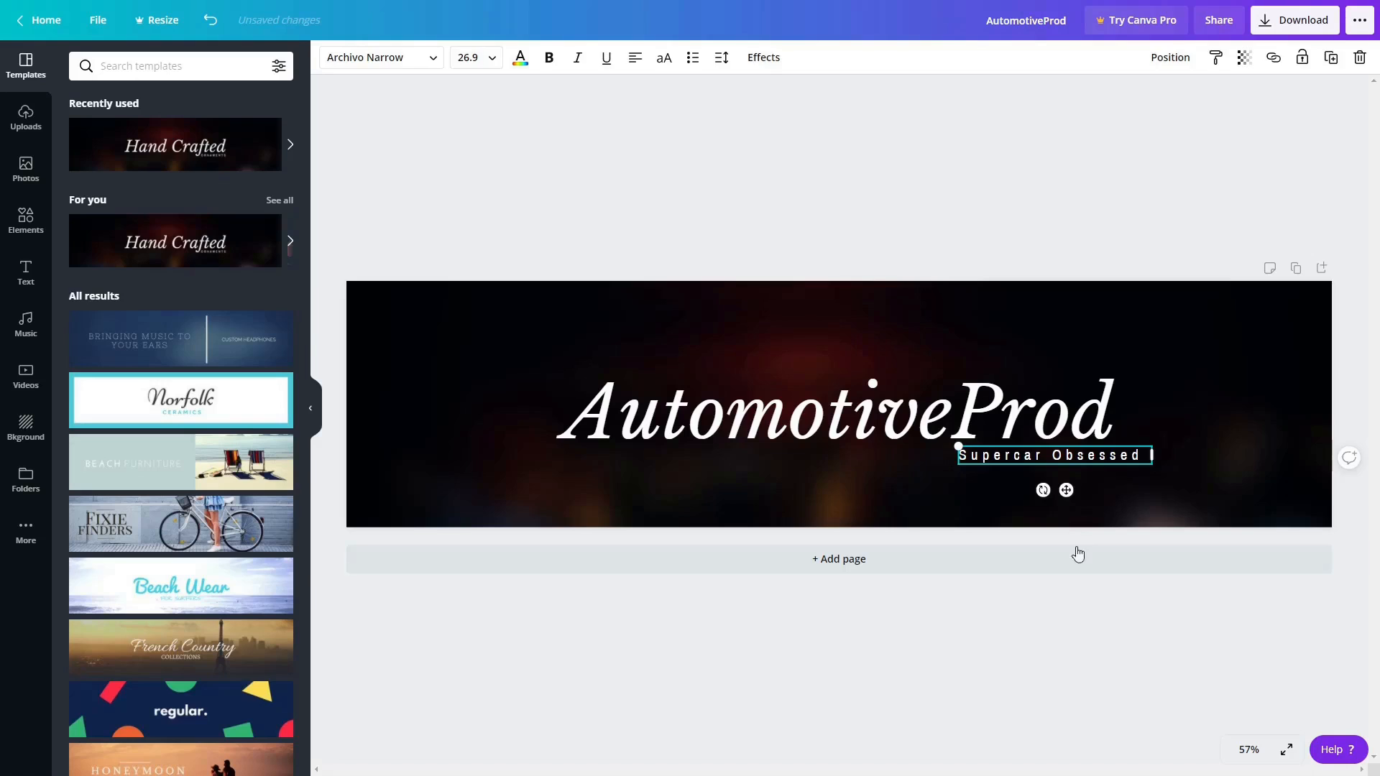
pyautogui.click(1076, 640)
pyautogui.click(1289, 22)
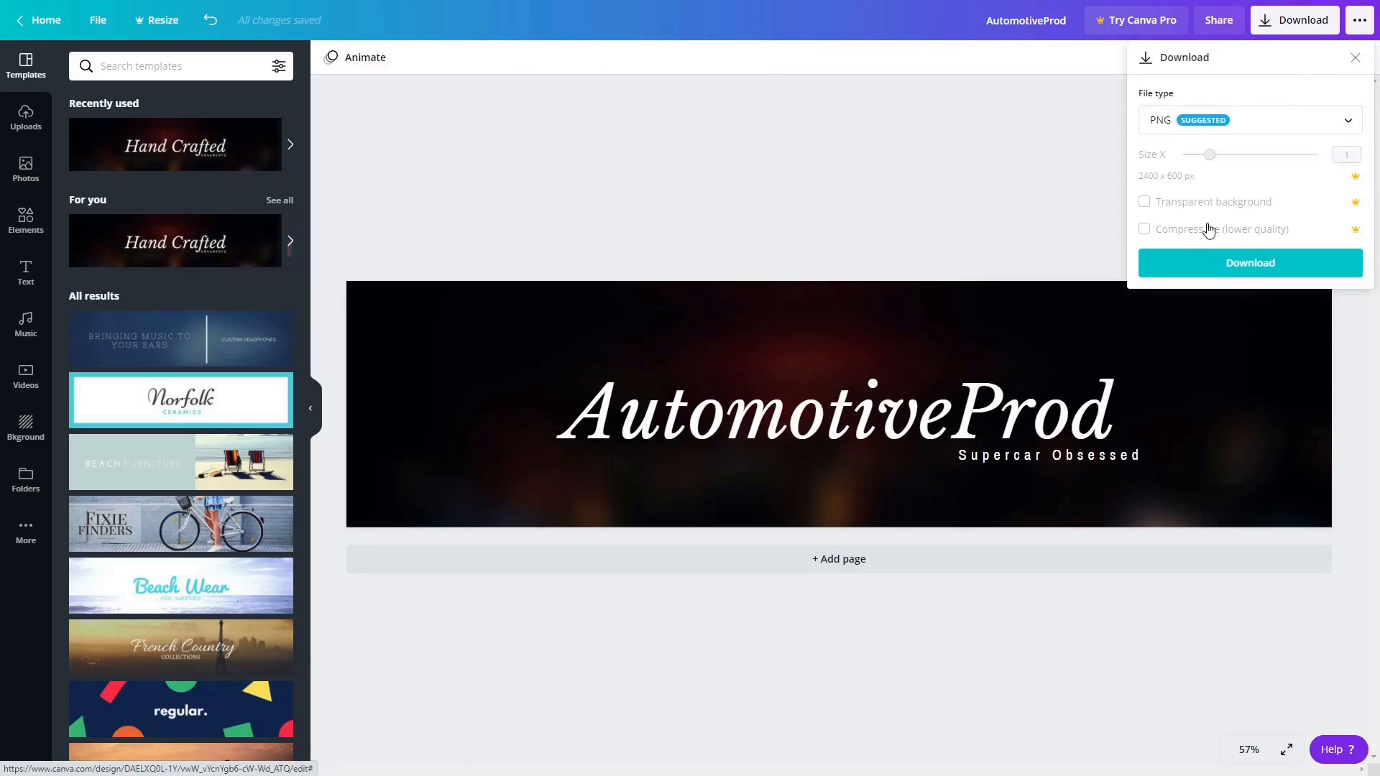
pyautogui.click(1214, 263)
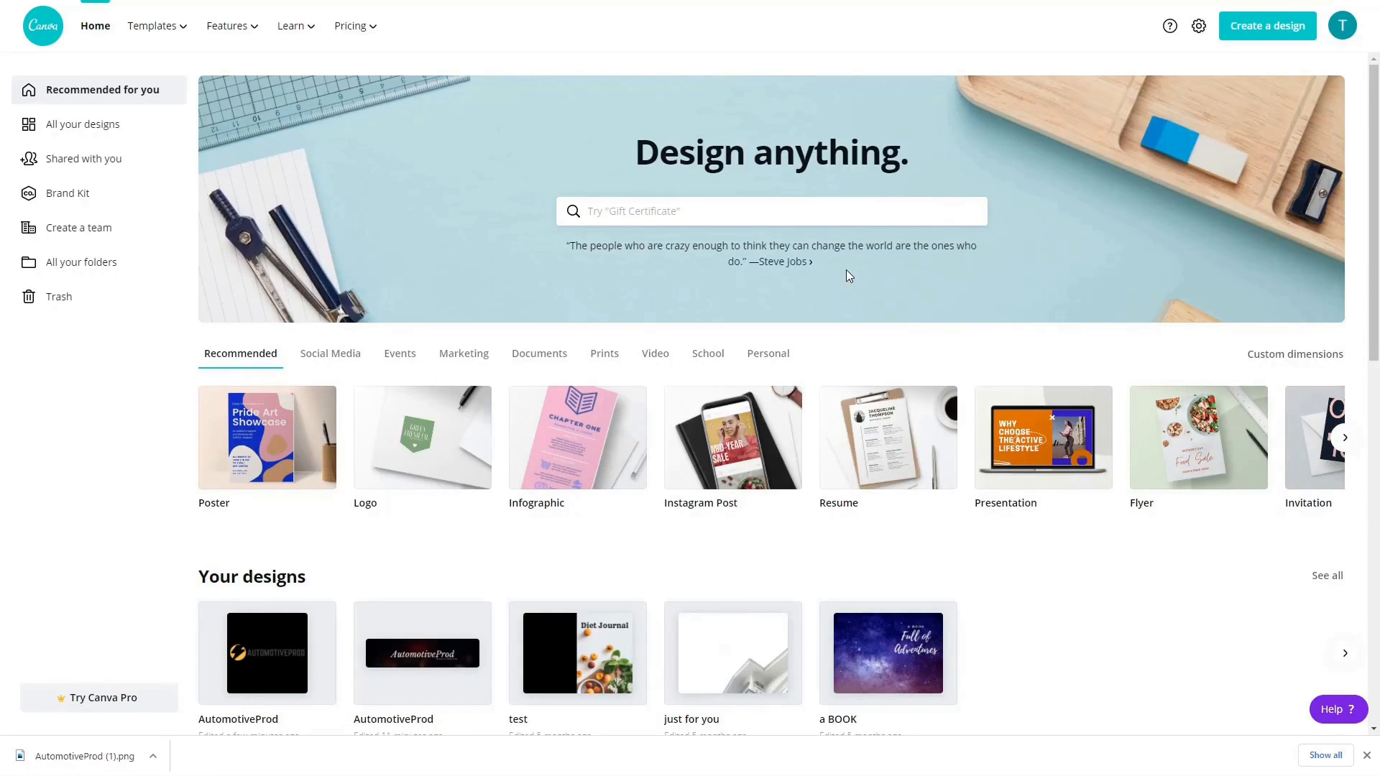
# Start a new logo design and apply the Reddy Roadster template from a 'car' search.
pyautogui.click(1250, 39)
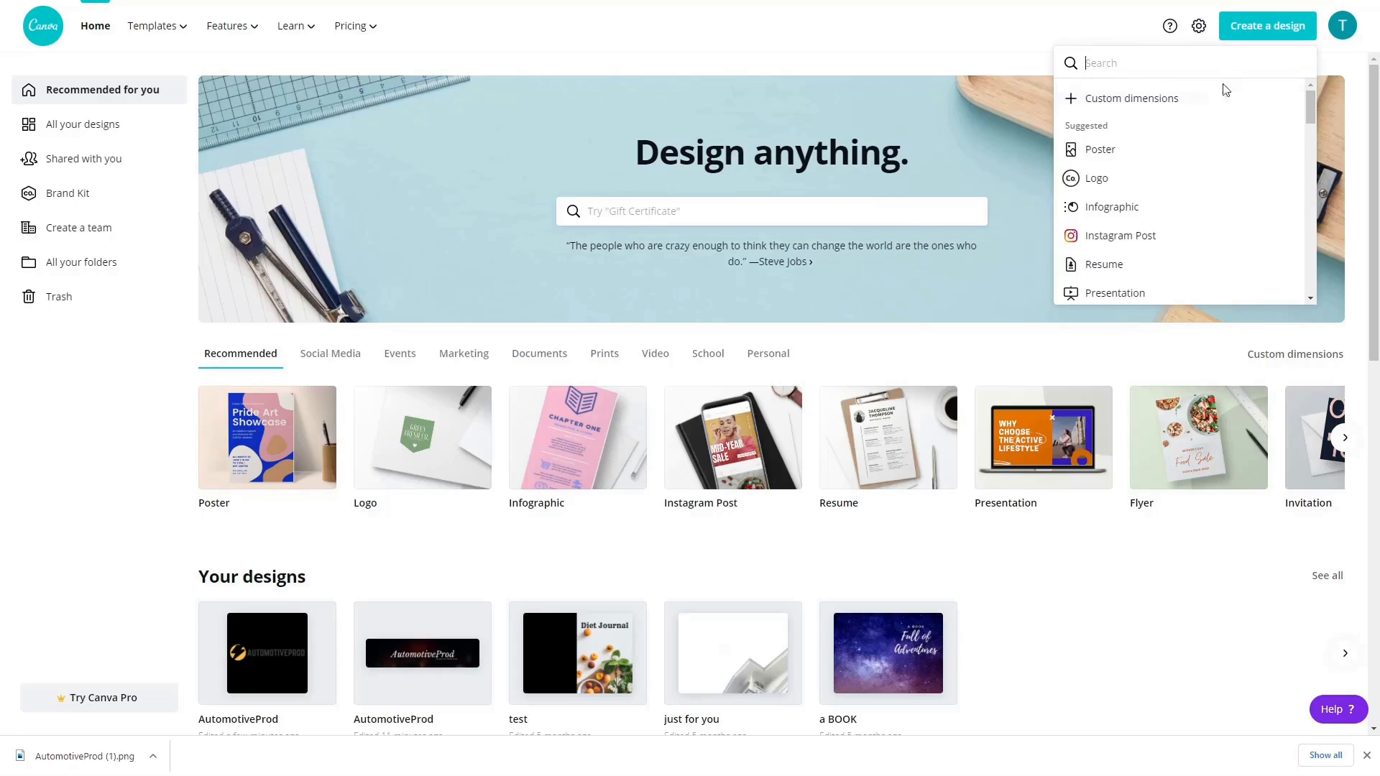
pyautogui.click(1102, 186)
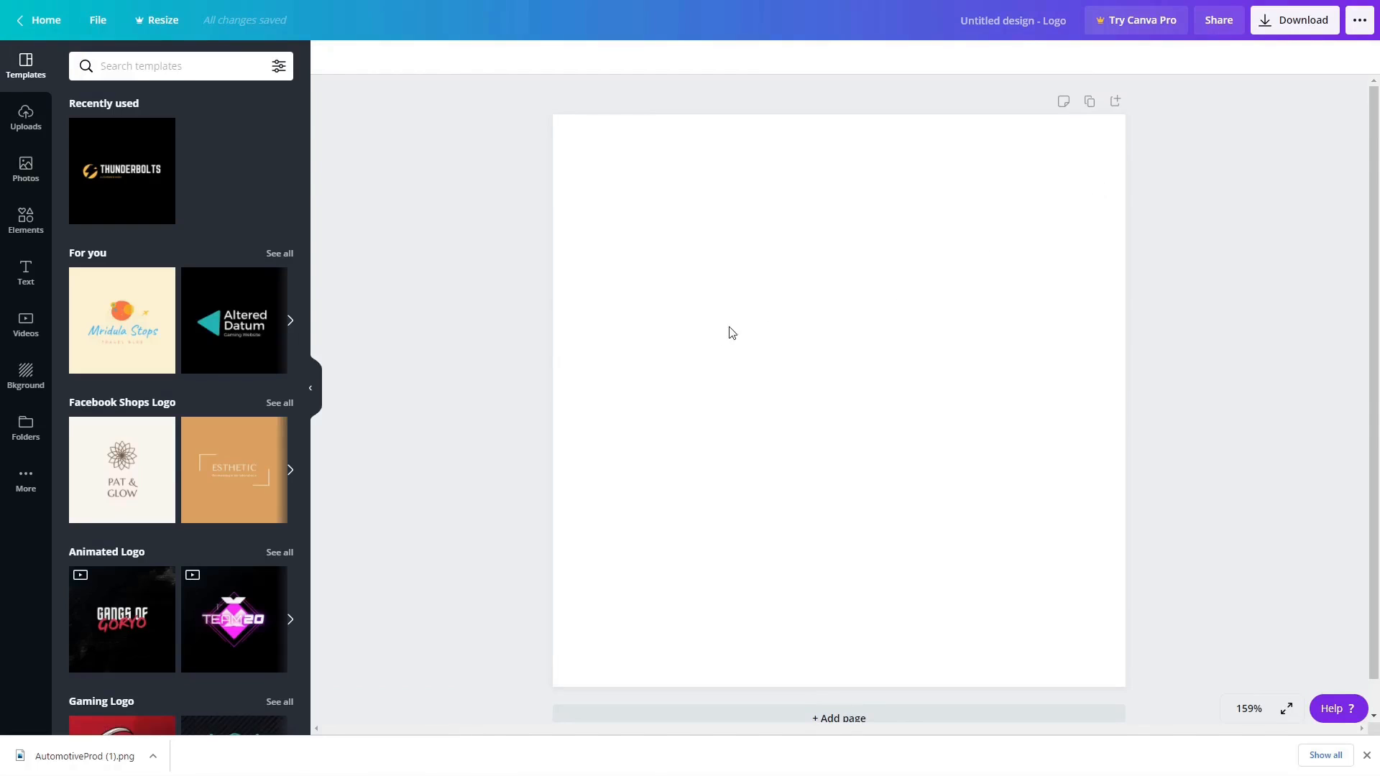
pyautogui.scroll(-6, 300, 265)
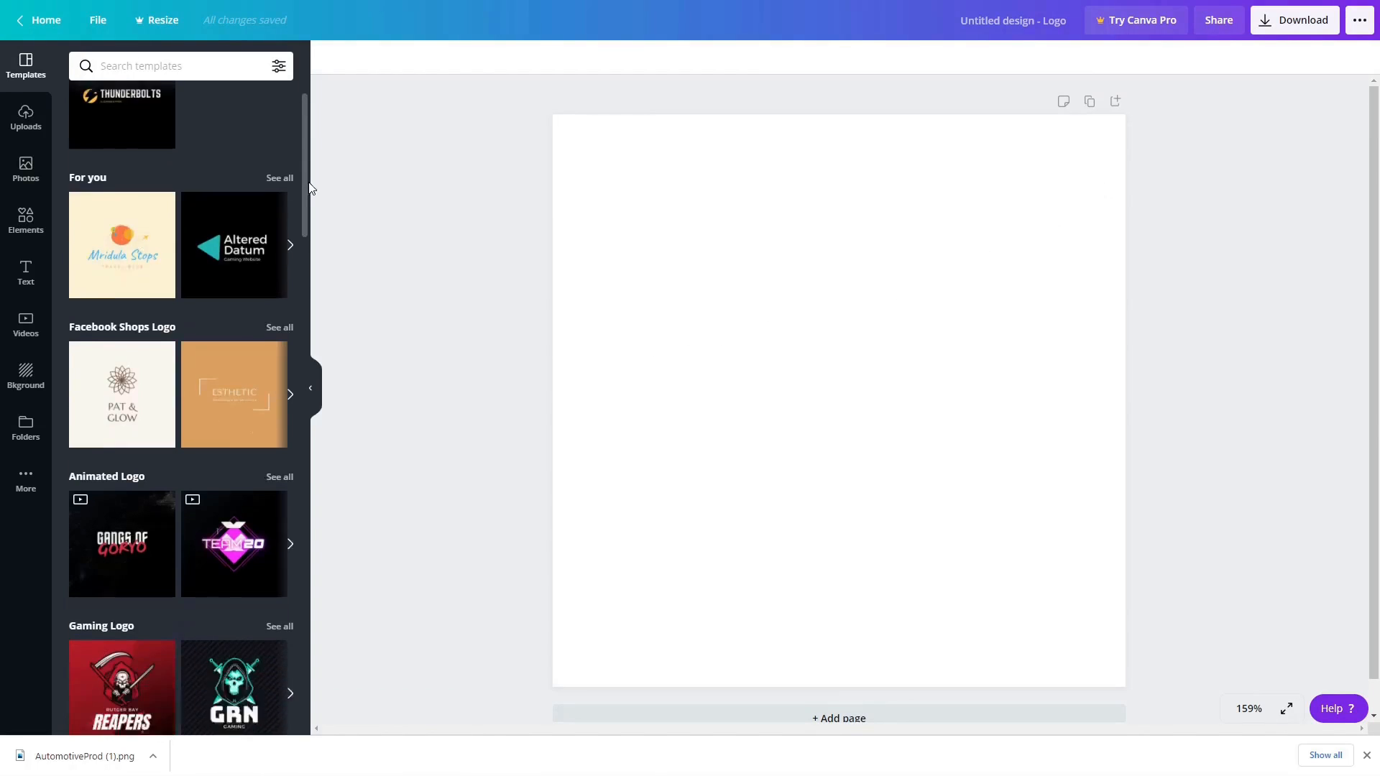
pyautogui.moveTo(300, 267); pyautogui.dragTo(310, 449)
pyautogui.click(184, 66)
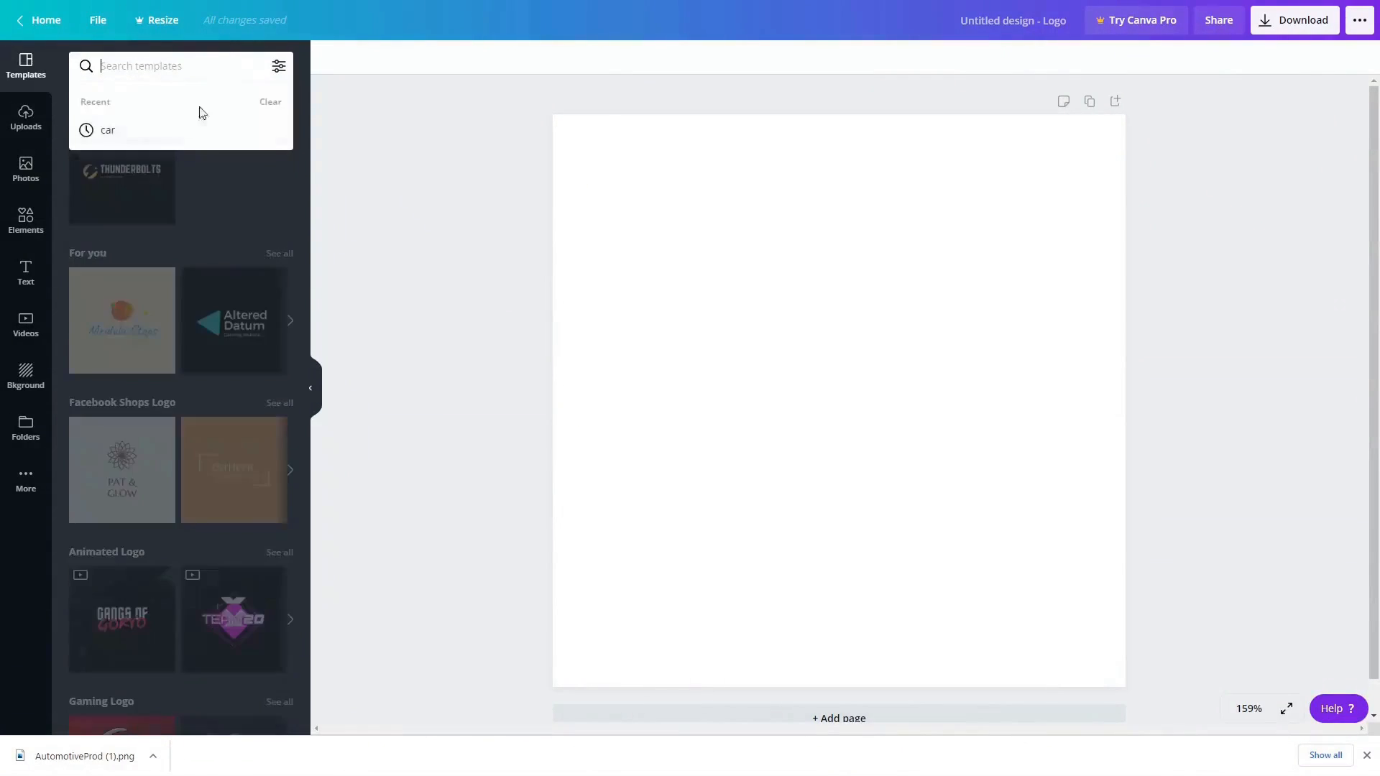
pyautogui.click(197, 129)
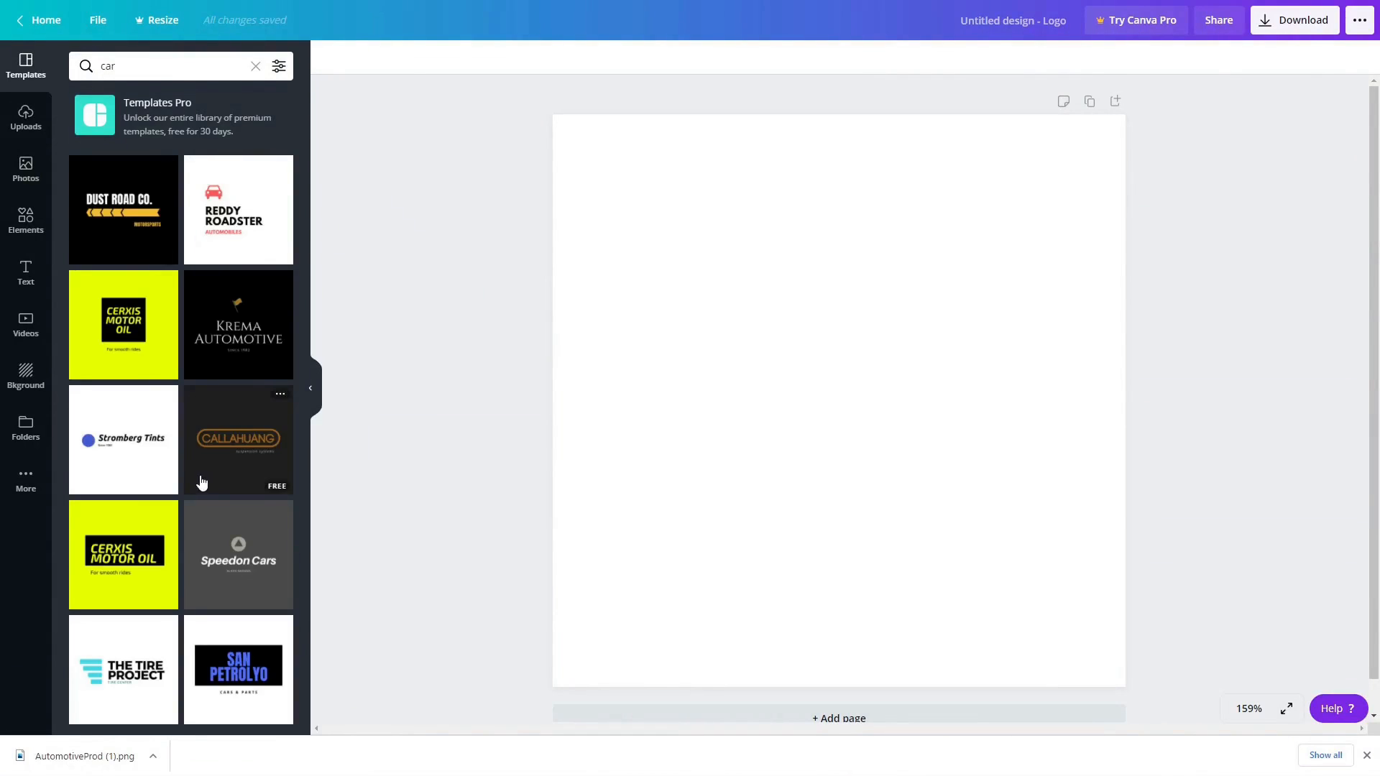
pyautogui.click(255, 221)
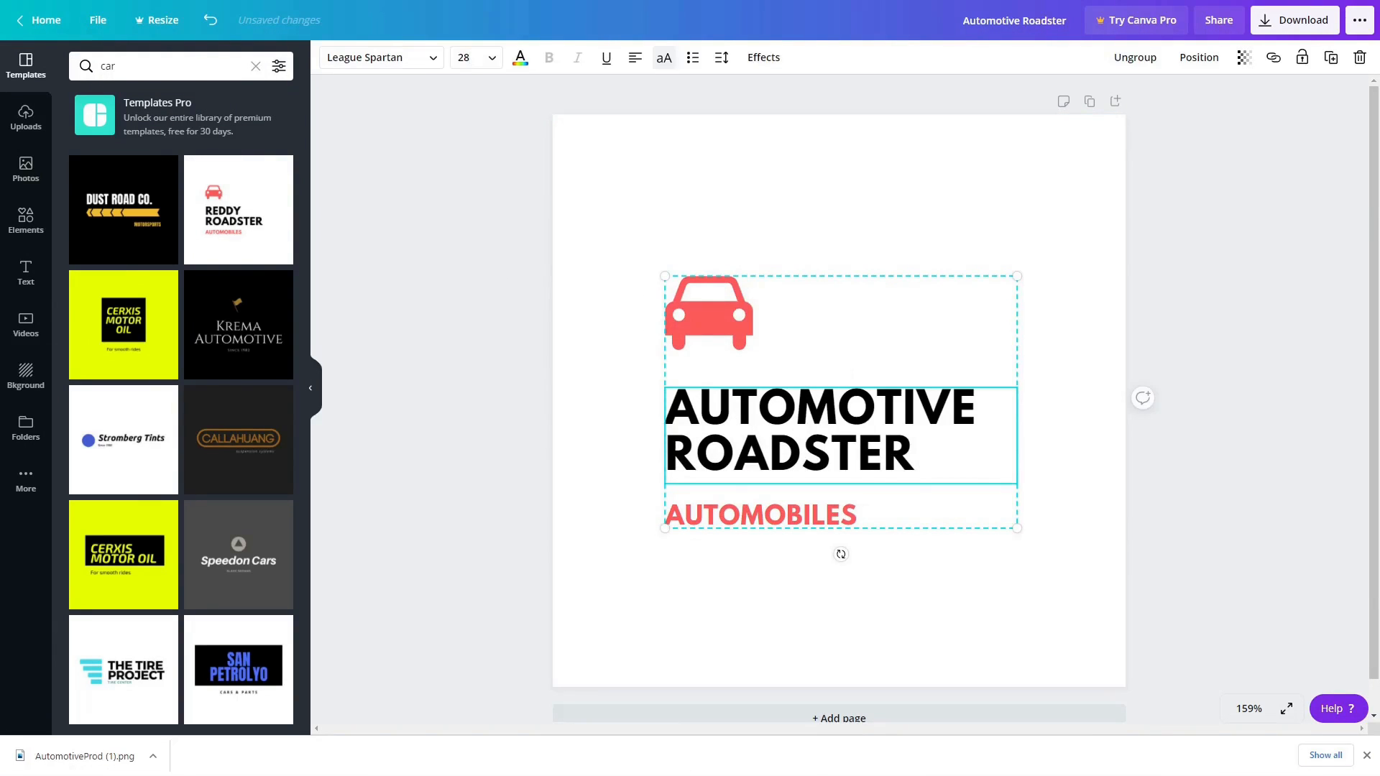
# Change the logo text to AUTOMOTIVE PRODUCTION with the tagline SUPERCAR OBSESSED.
pyautogui.doubleClick(924, 453)
pyautogui.press('BackSpace')
pyautogui.write('PRODUCTION')
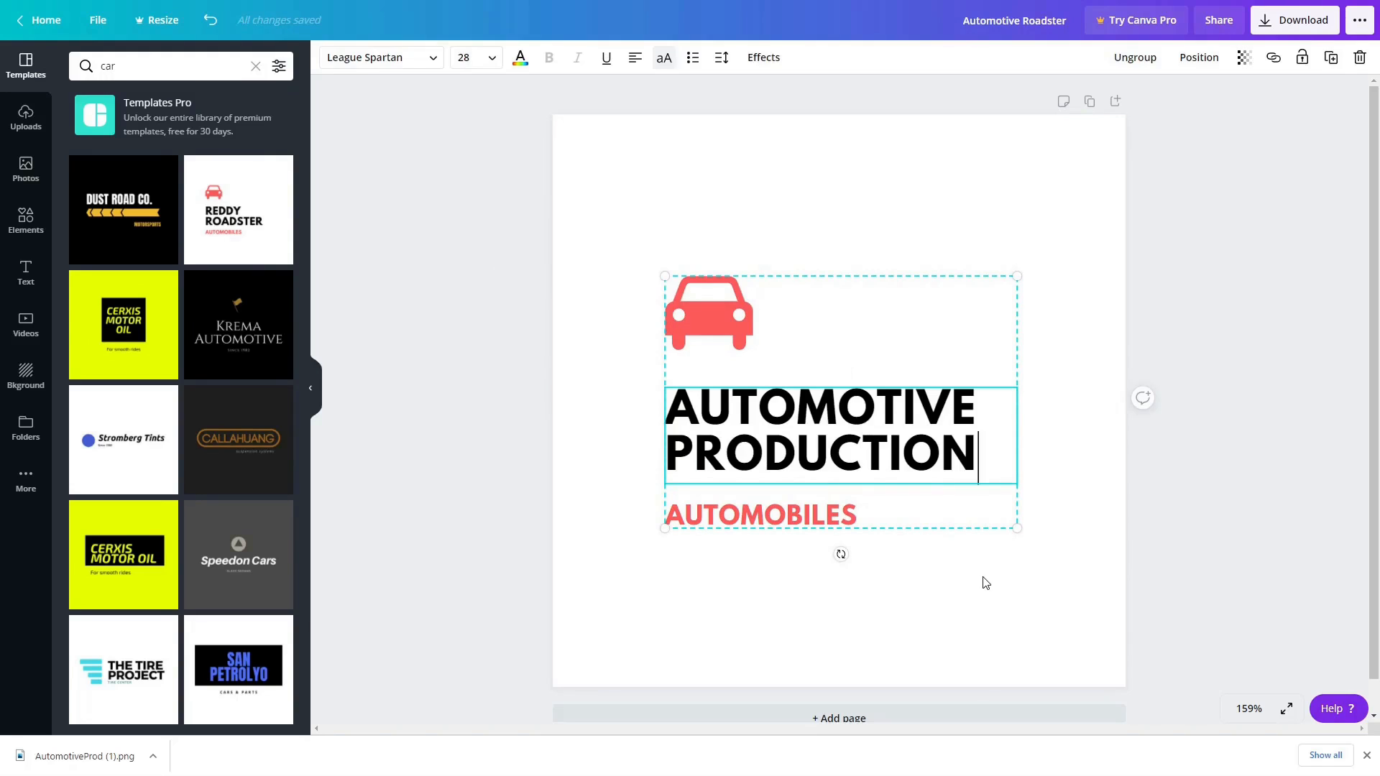
pyautogui.click(818, 512)
pyautogui.doubleClick(835, 518)
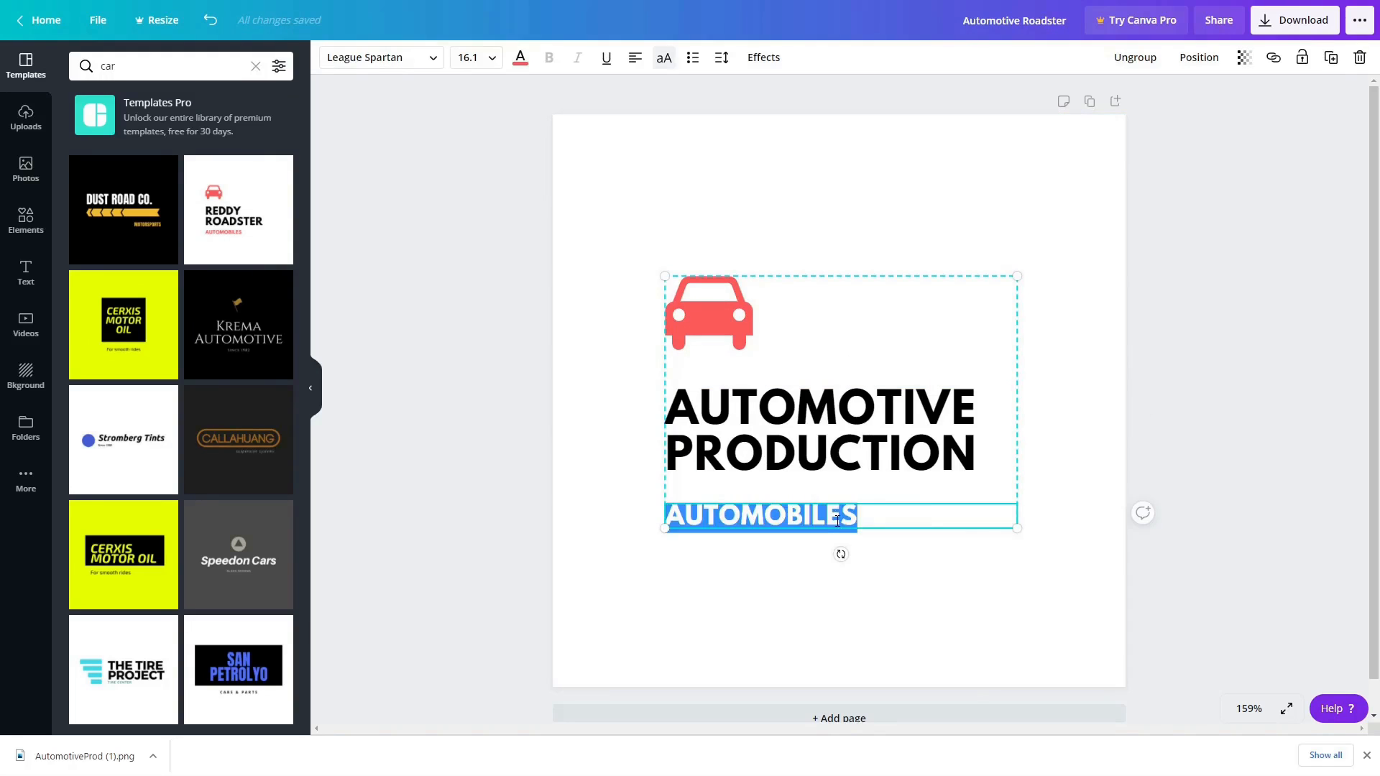
pyautogui.write('SUPERCAR OBSESSED')
pyautogui.click(1276, 470)
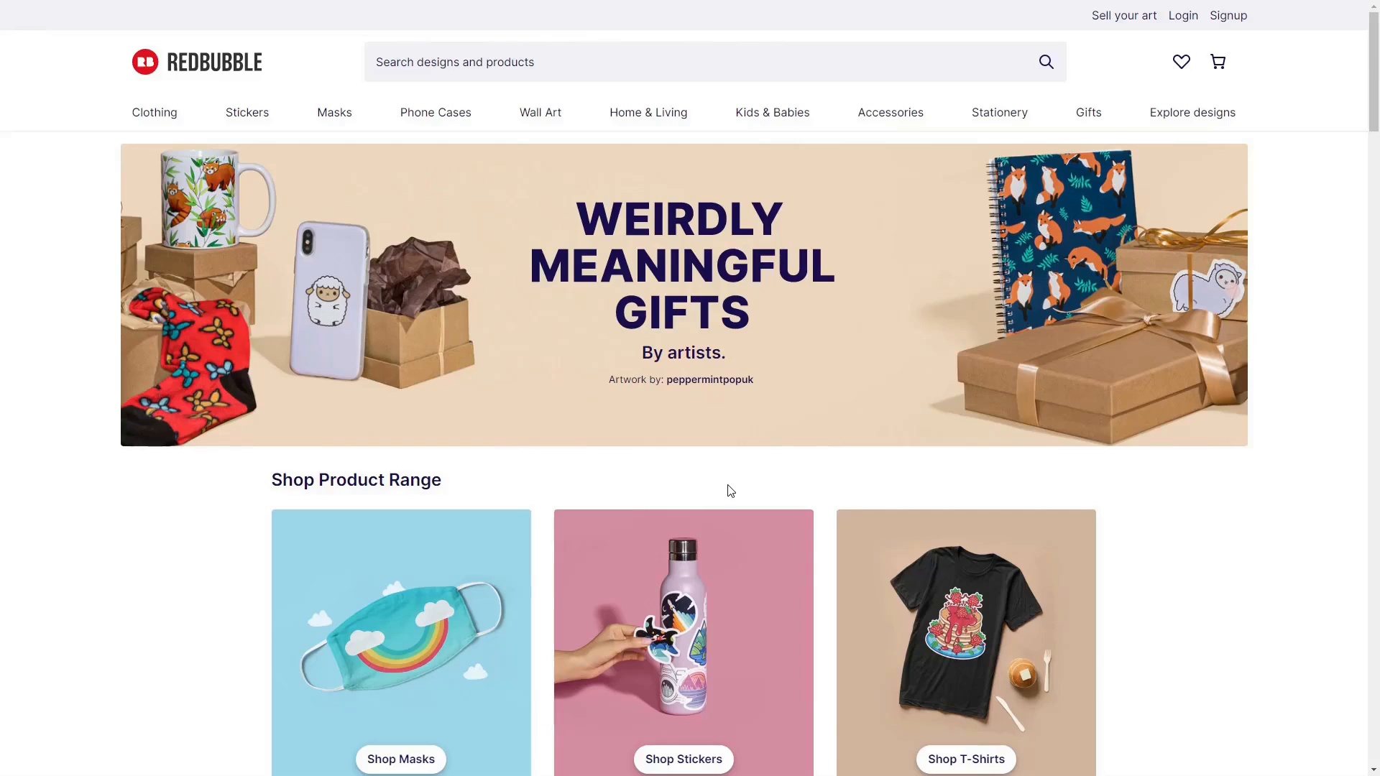
# Start a Redbubble artist sign-up with the account e-mail and shop name AutomotiveProd.
pyautogui.click(1222, 17)
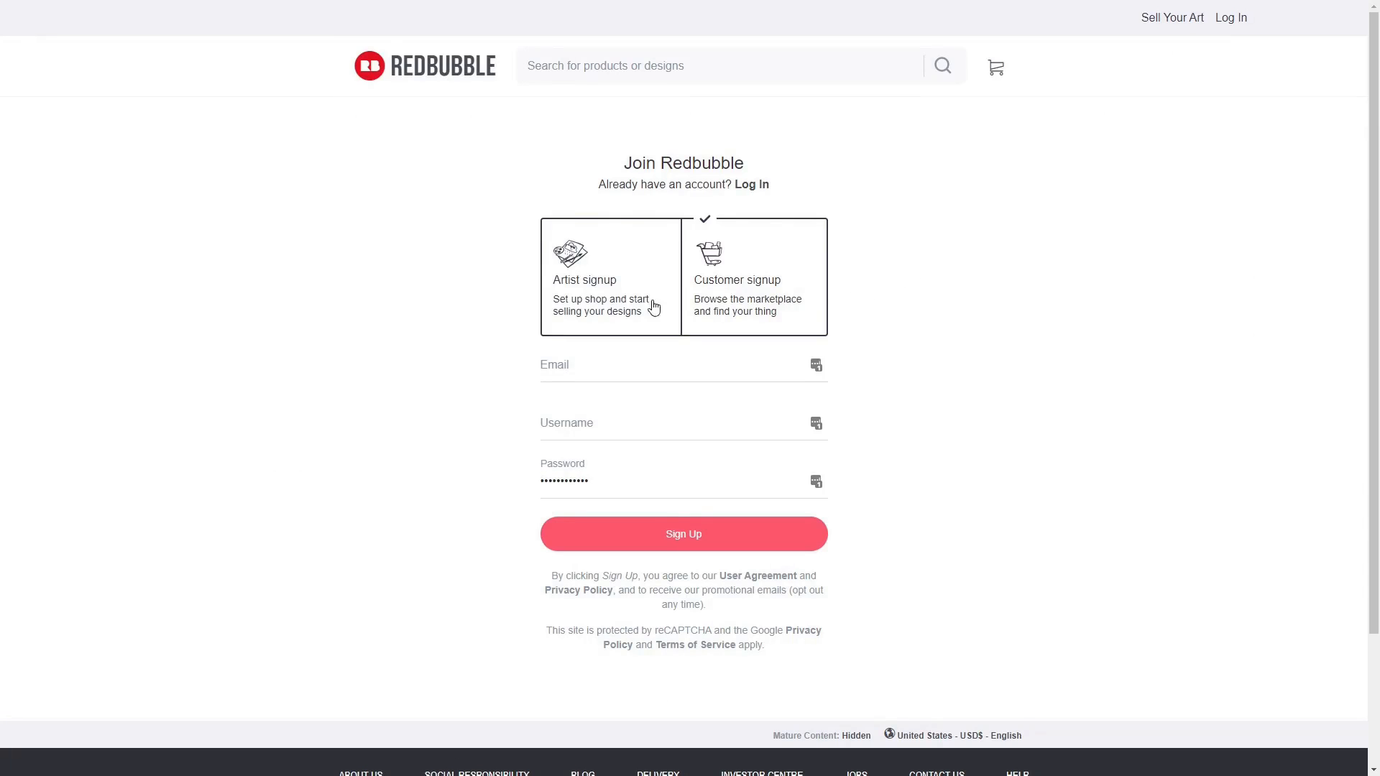
pyautogui.click(601, 299)
pyautogui.click(572, 370)
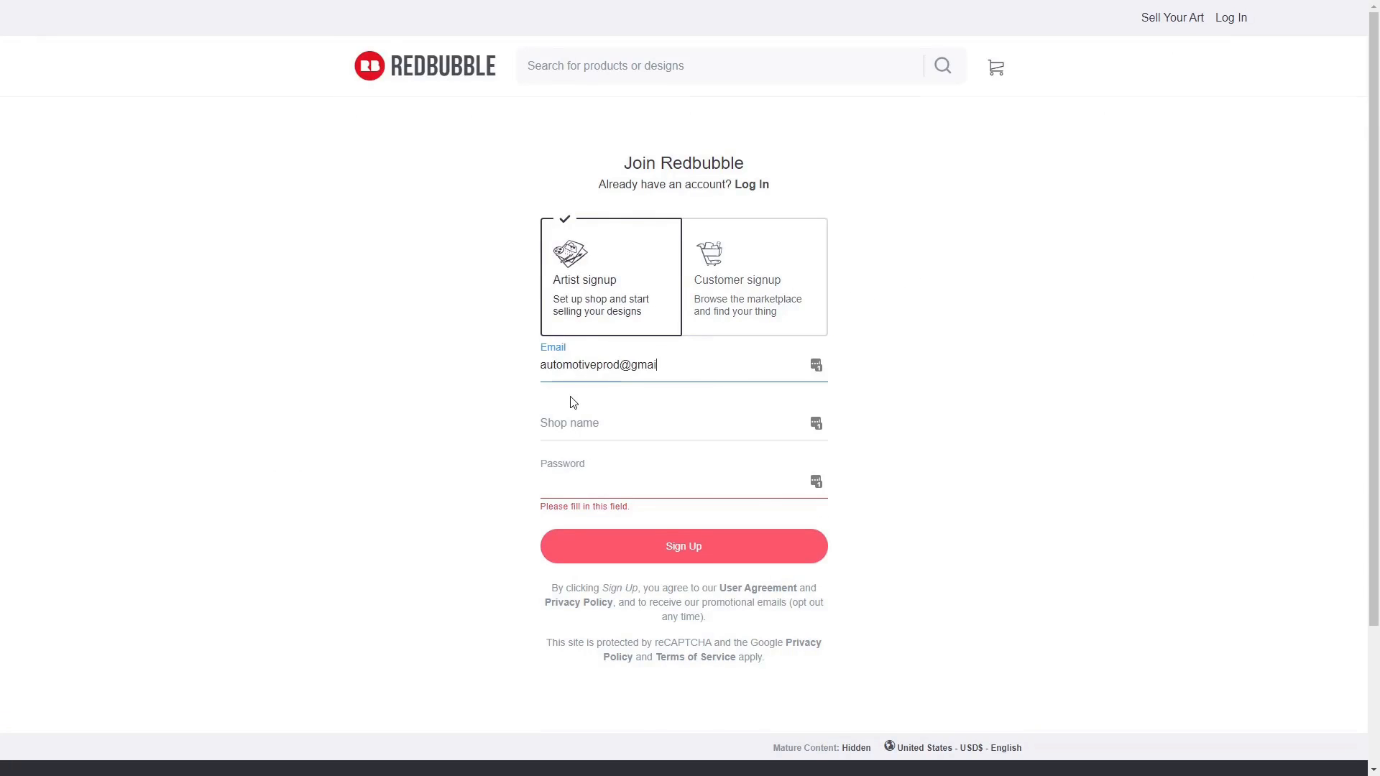
pyautogui.press('Tab')
pyautogui.write('Automotive Prof')
pyautogui.press('BackSpace')
pyautogui.write('d')
pyautogui.press('Left')
pyautogui.press('Left')
pyautogui.press('Left')
pyautogui.press('Left')
pyautogui.press('BackSpace')
# Enter the account password, submit the sign-up, and go to adding a profile avatar.
pyautogui.click(582, 487)
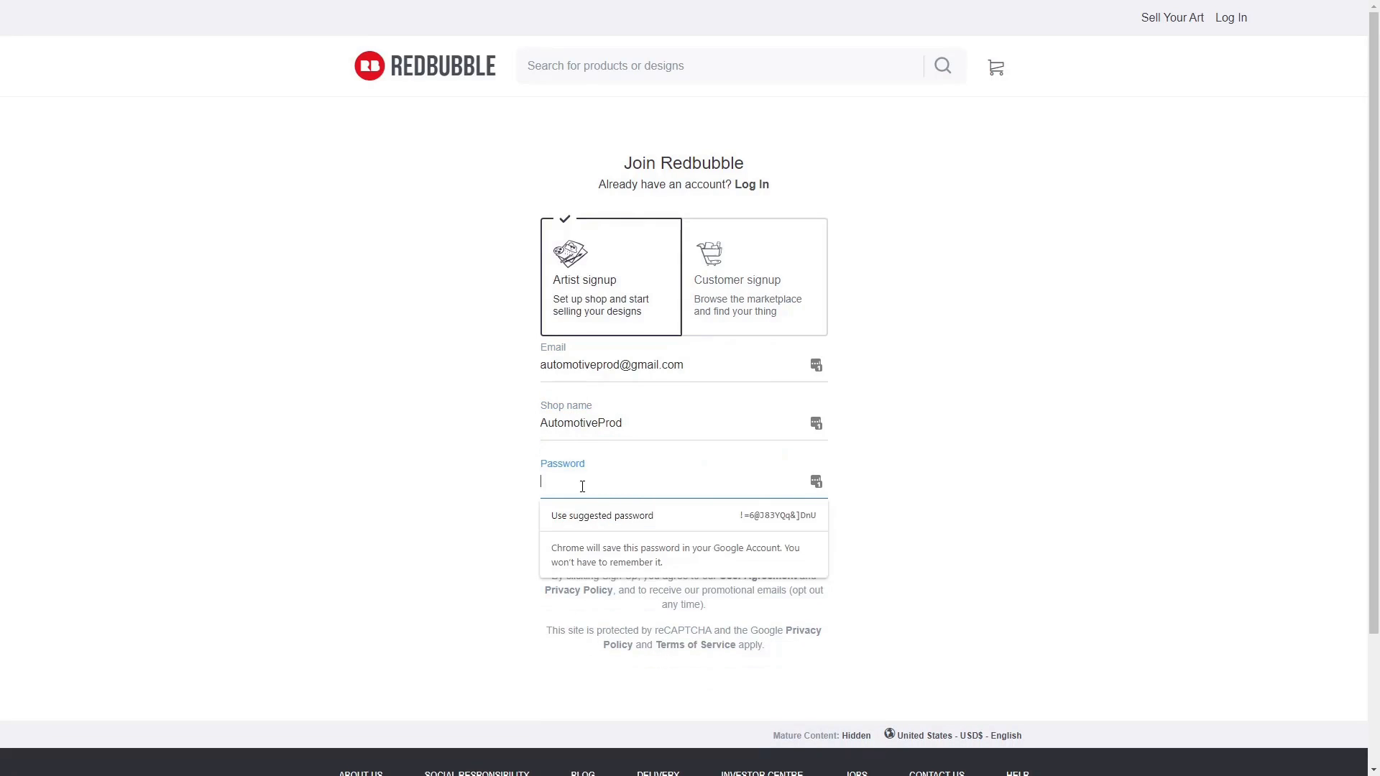
pyautogui.write('**********************')
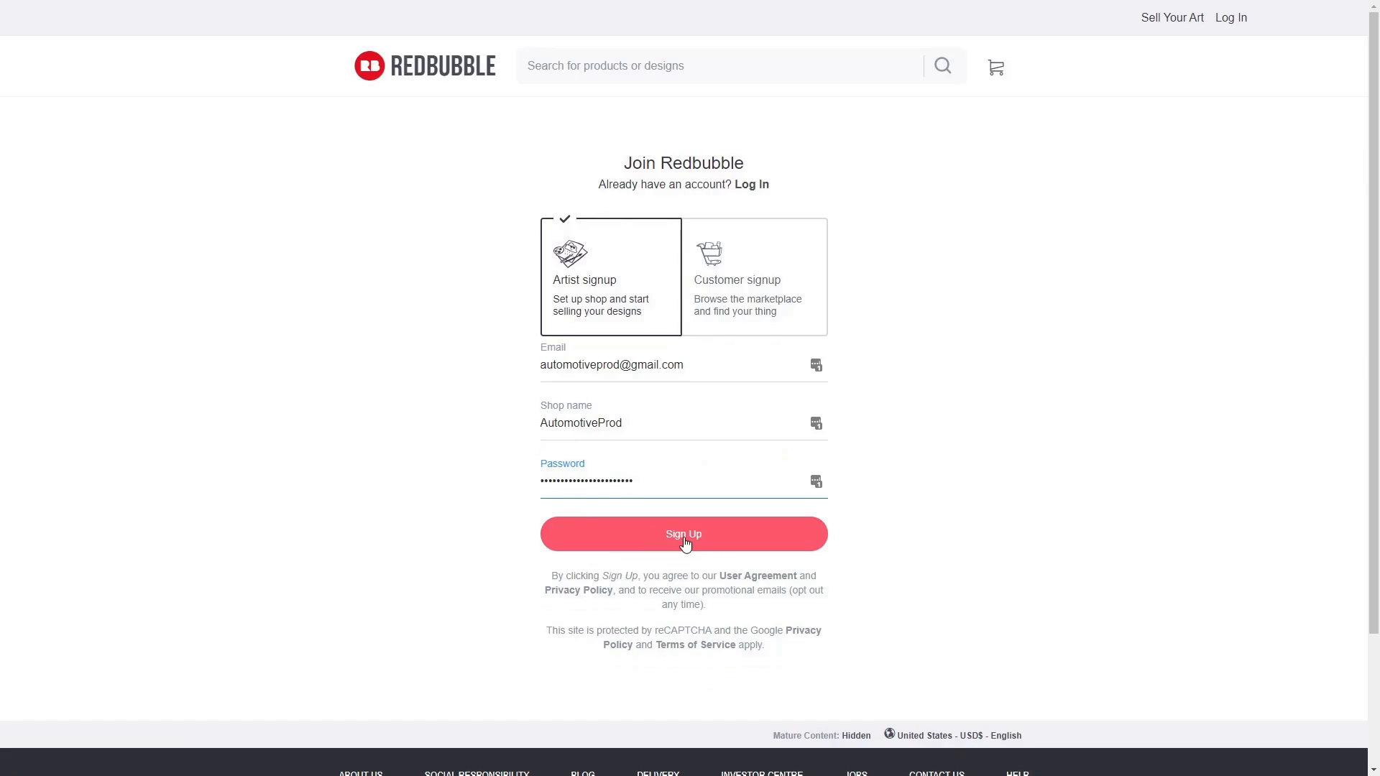
pyautogui.click(685, 535)
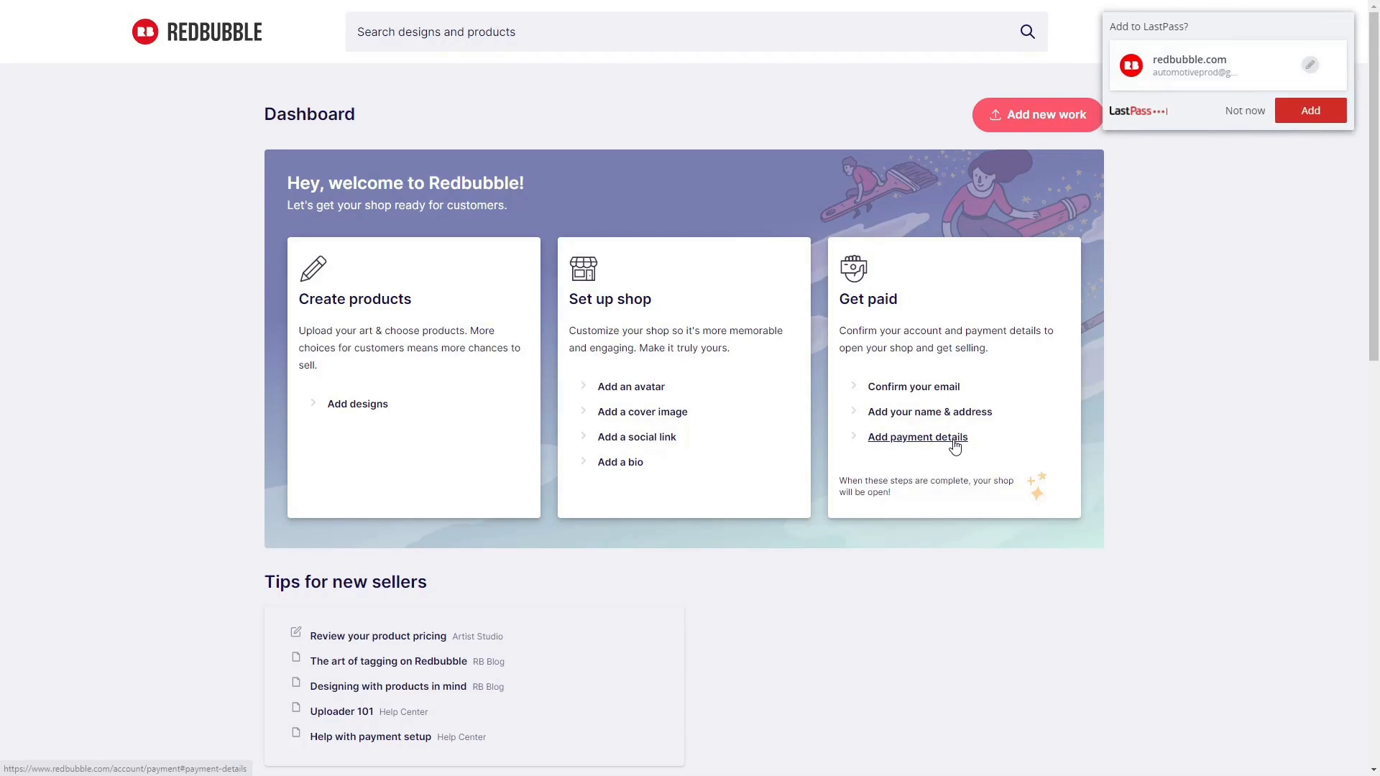
pyautogui.click(1243, 111)
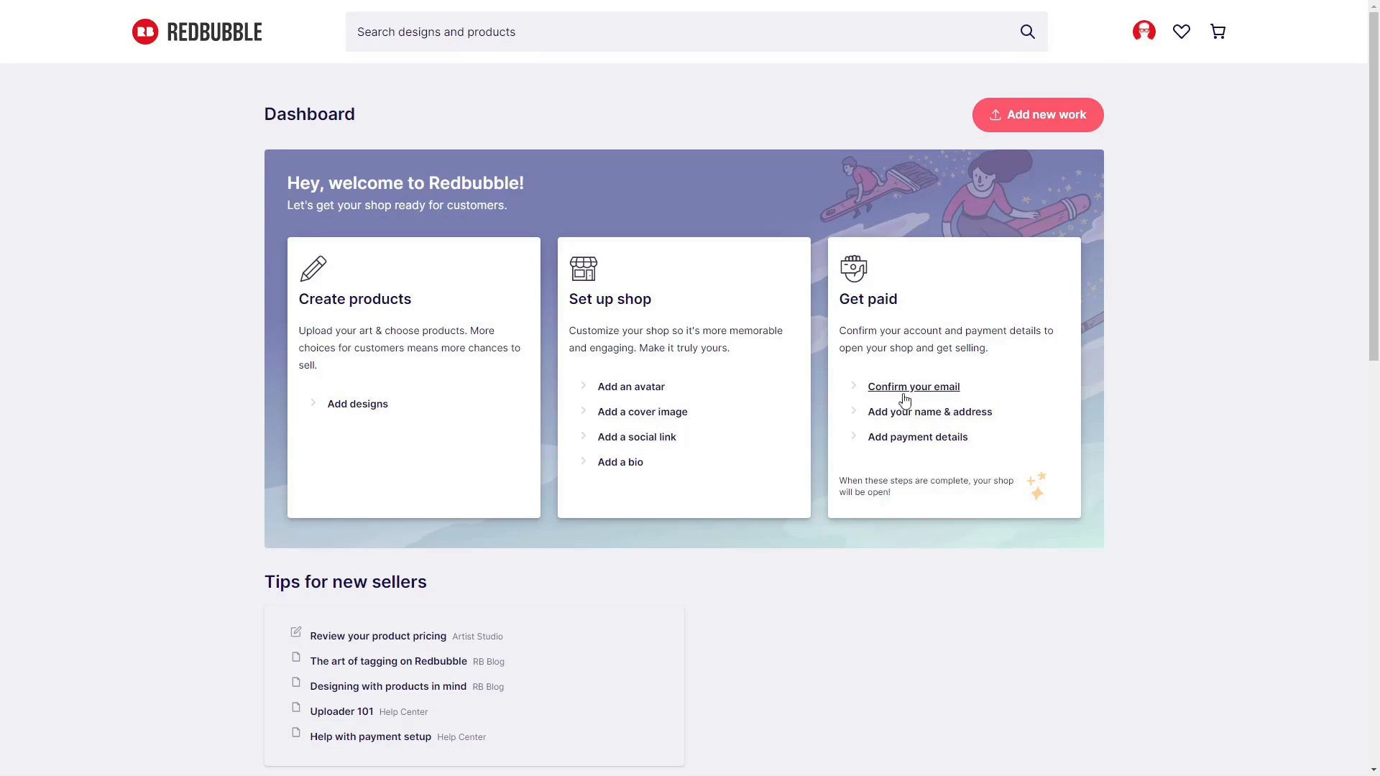
pyautogui.click(649, 390)
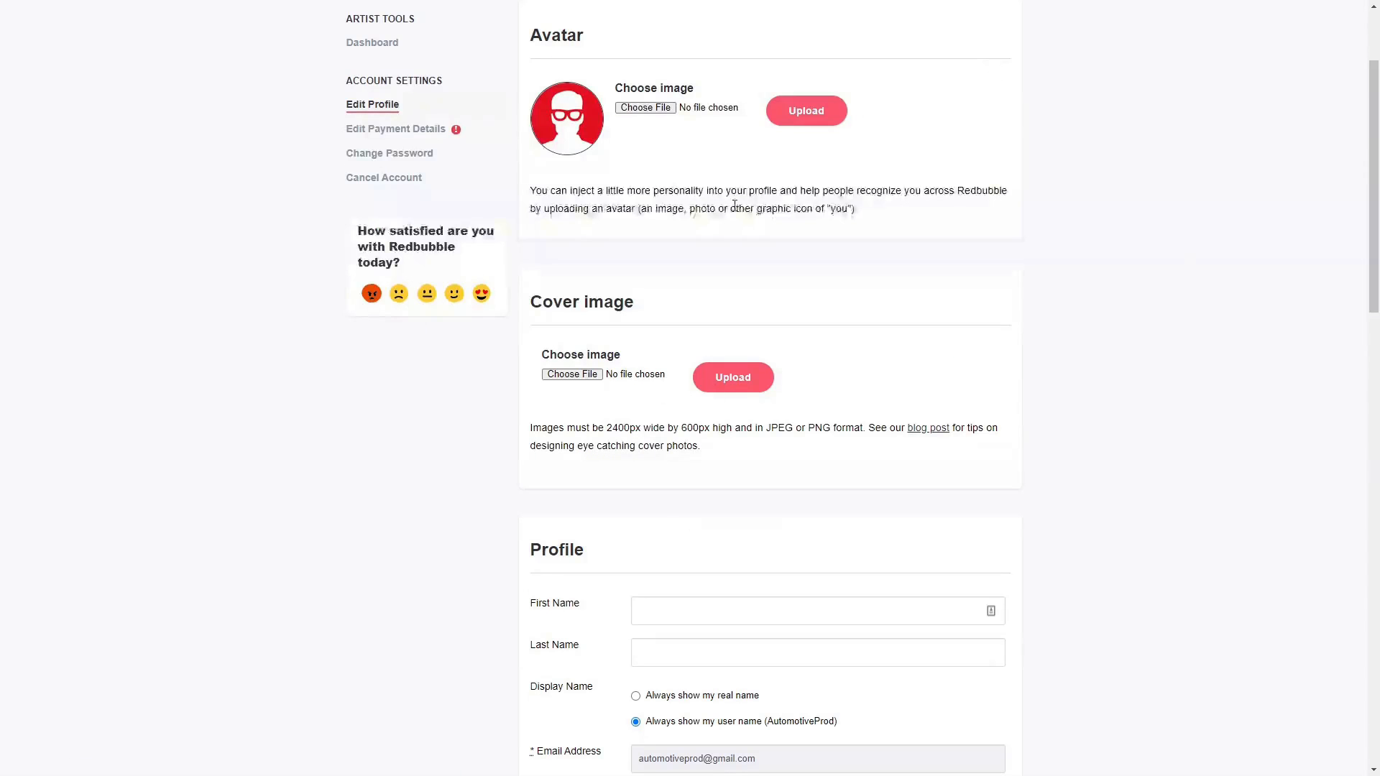
# Upload the Automotive Production logo as the profile avatar.
pyautogui.click(646, 109)
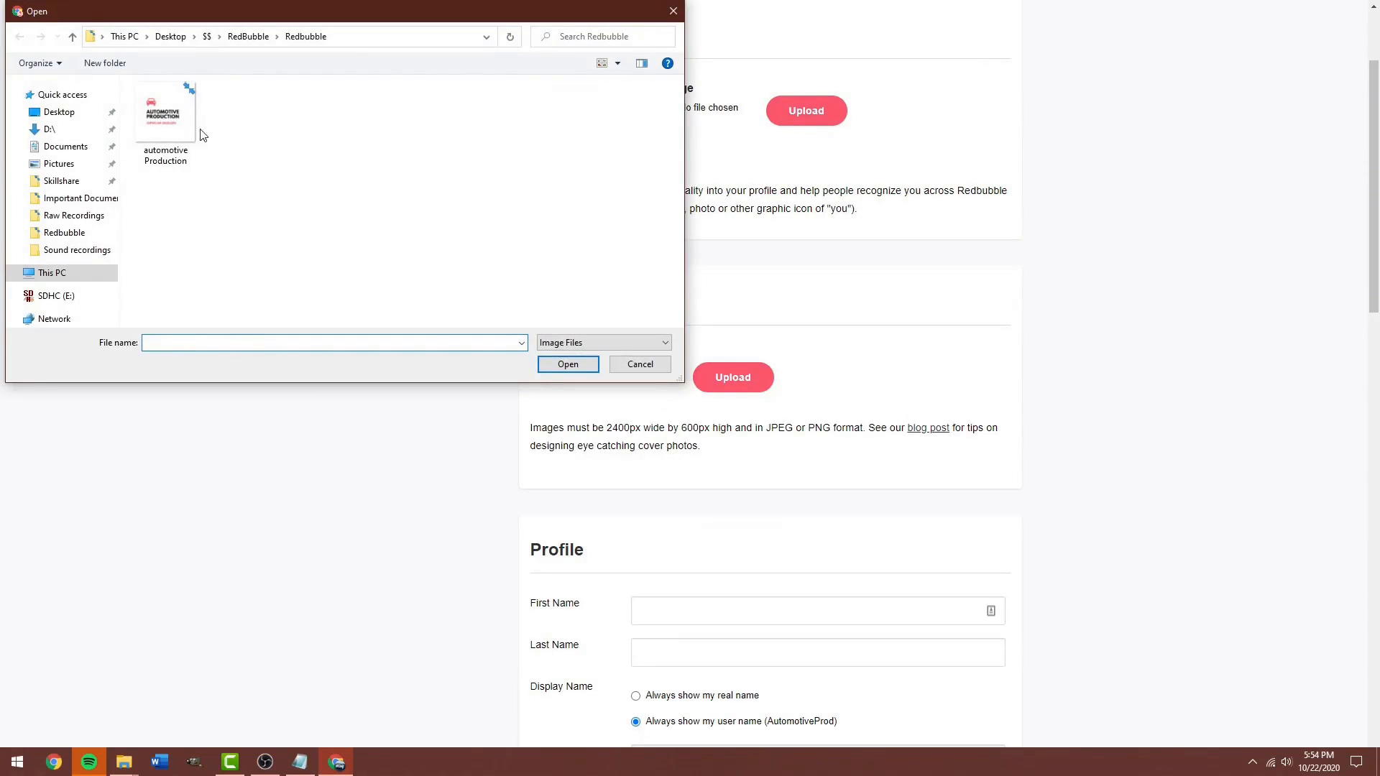
pyautogui.doubleClick(172, 128)
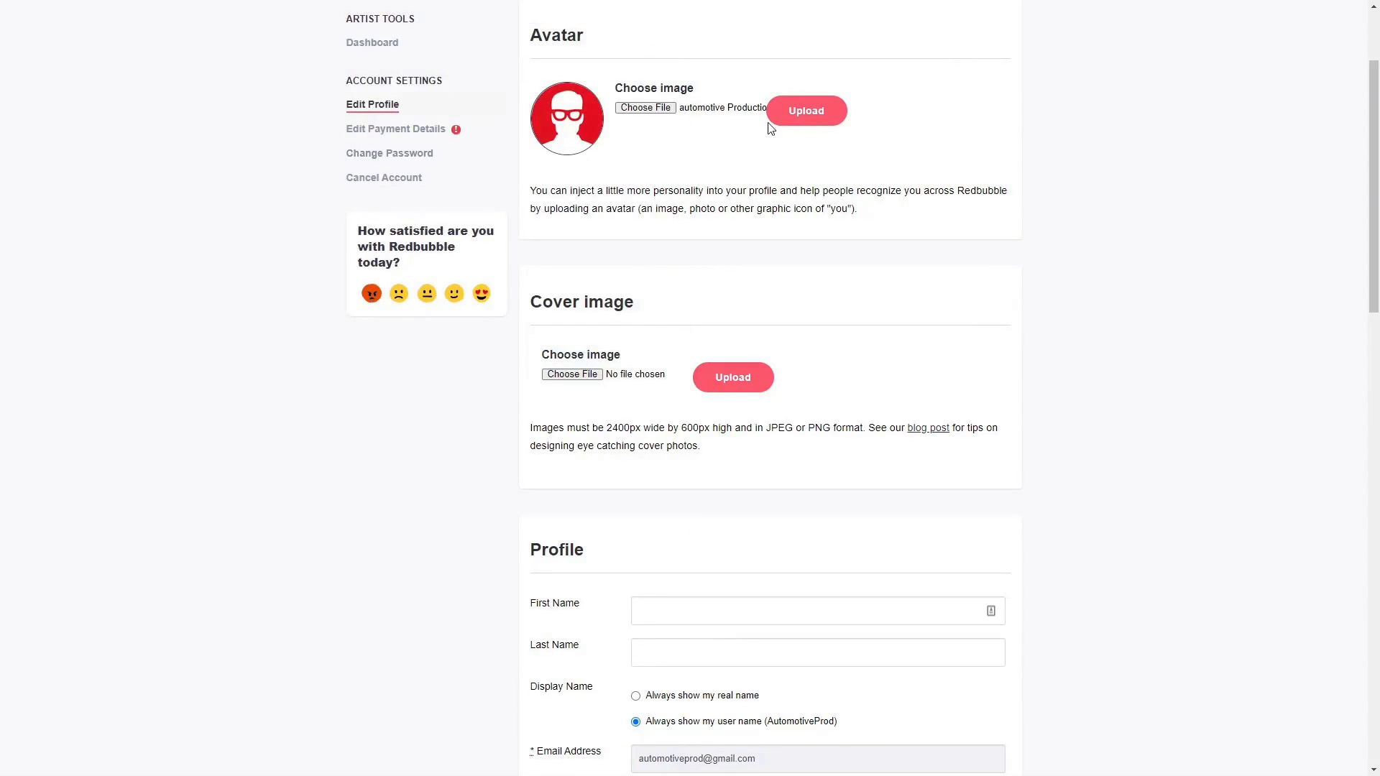
pyautogui.click(826, 125)
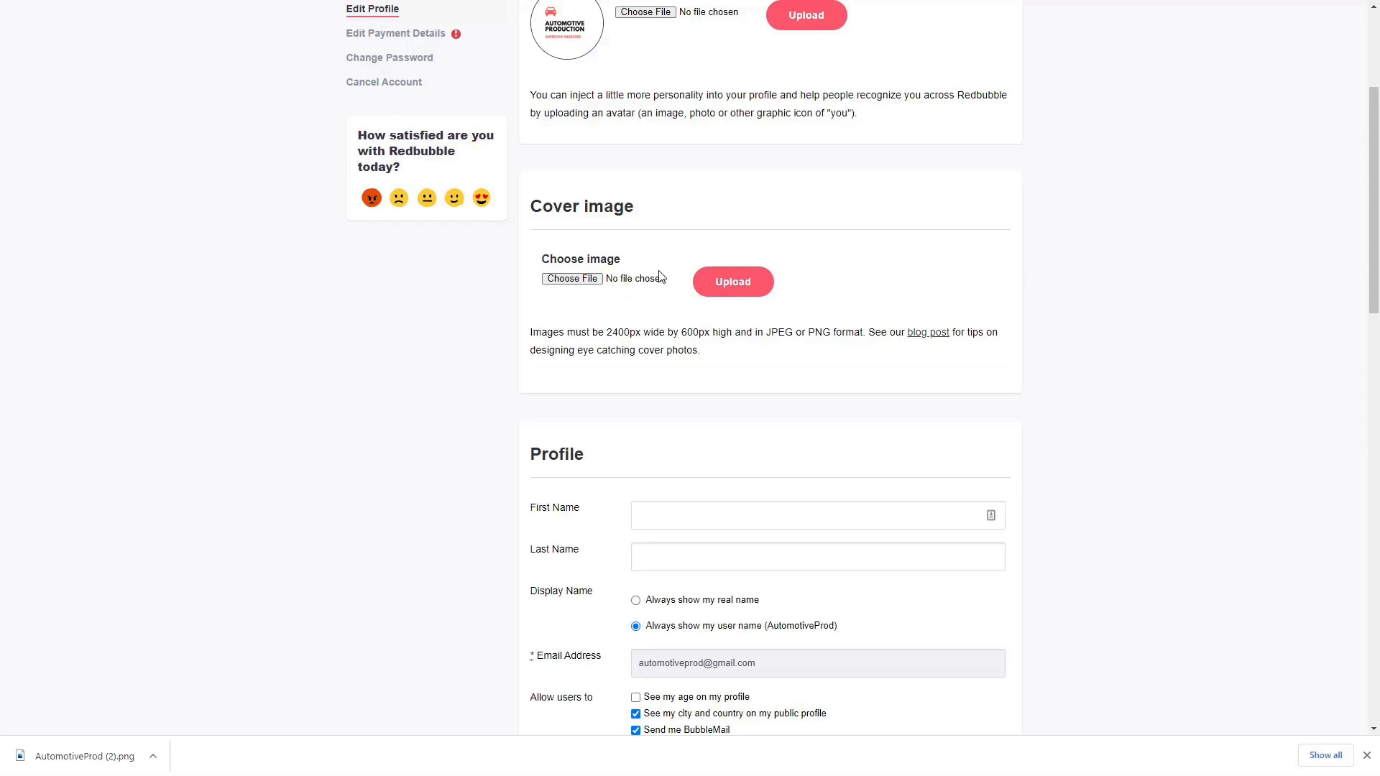
# Upload the dark AutomotiveProd banner as the profile cover image.
pyautogui.click(572, 279)
pyautogui.doubleClick(166, 138)
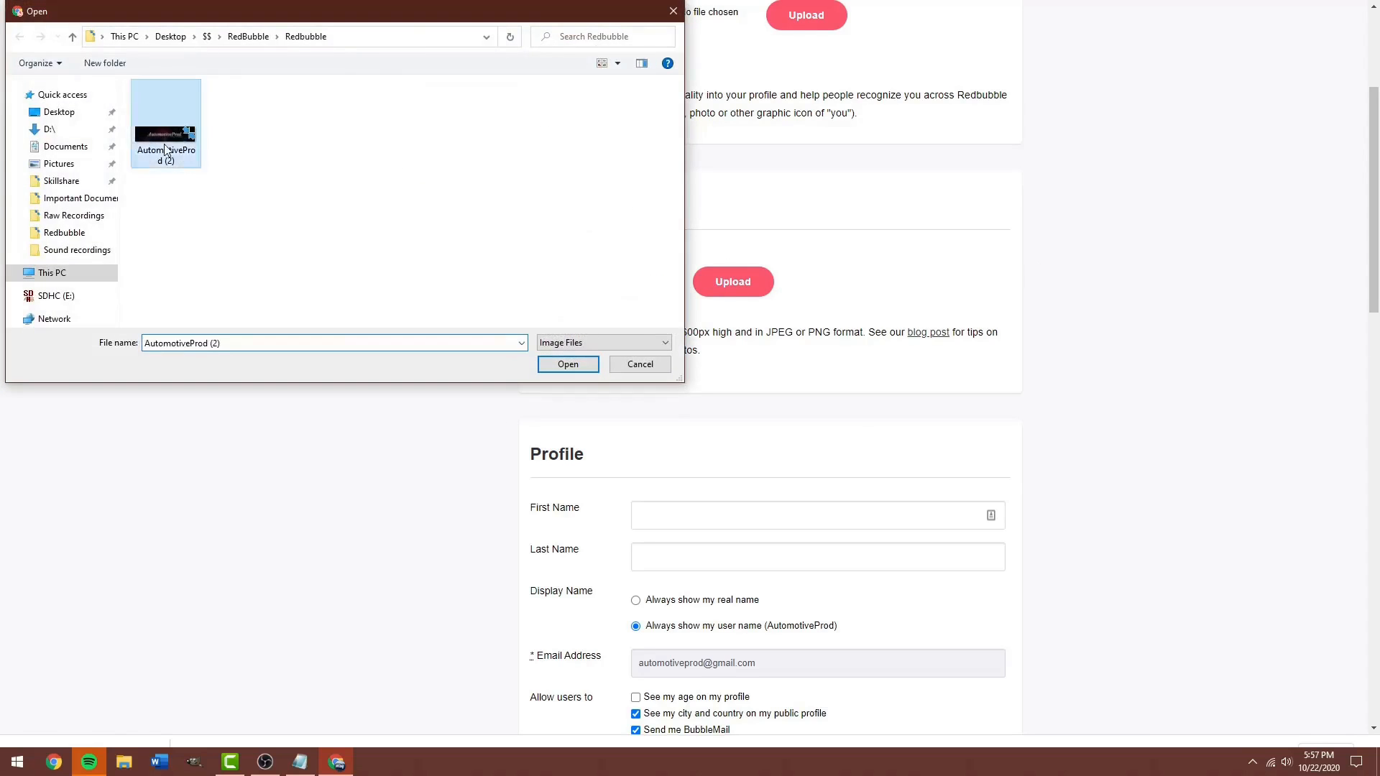
pyautogui.click(738, 291)
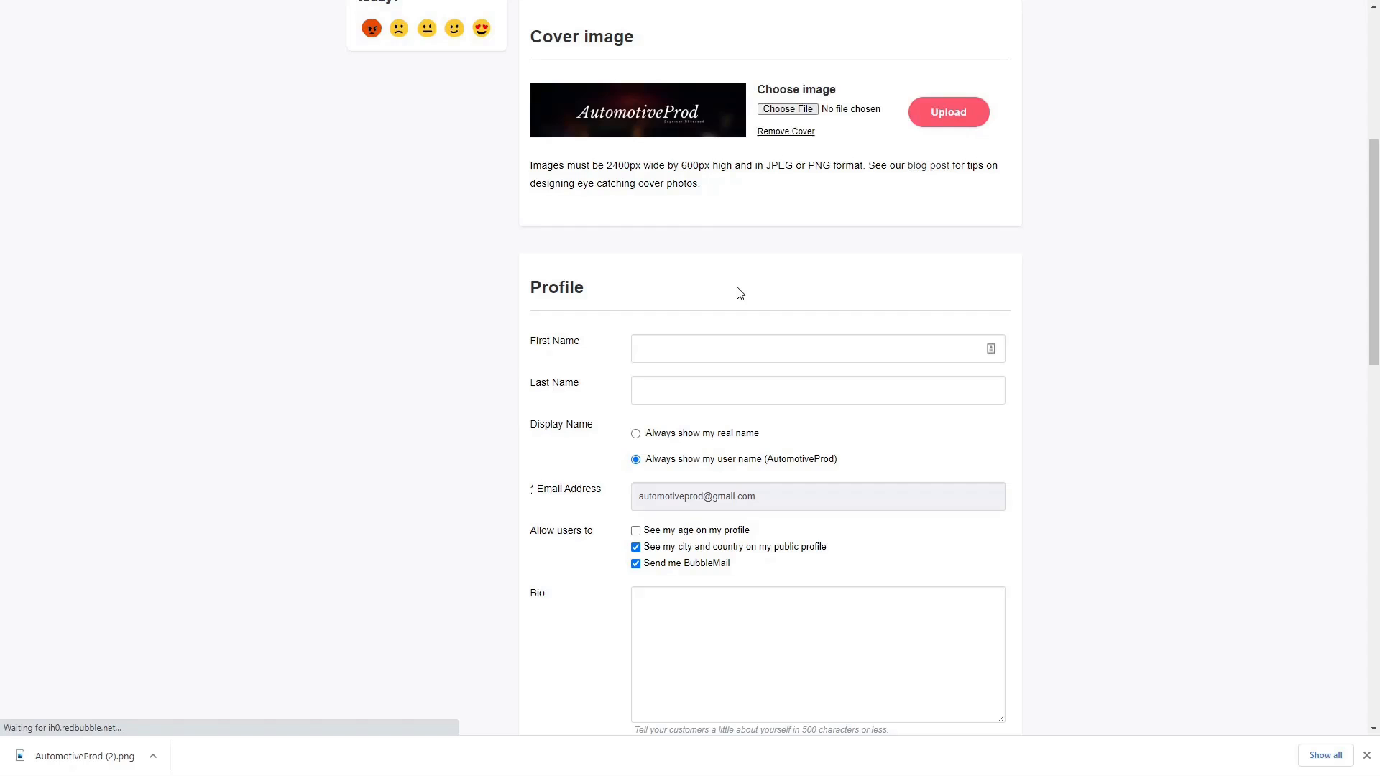
pyautogui.scroll(-4, 740, 293)
# Write a bio starting 'Hello, I am AutomotiveProd.' about loving cars and supercars, and save it.
pyautogui.click(818, 360)
pyautogui.write('Hell')
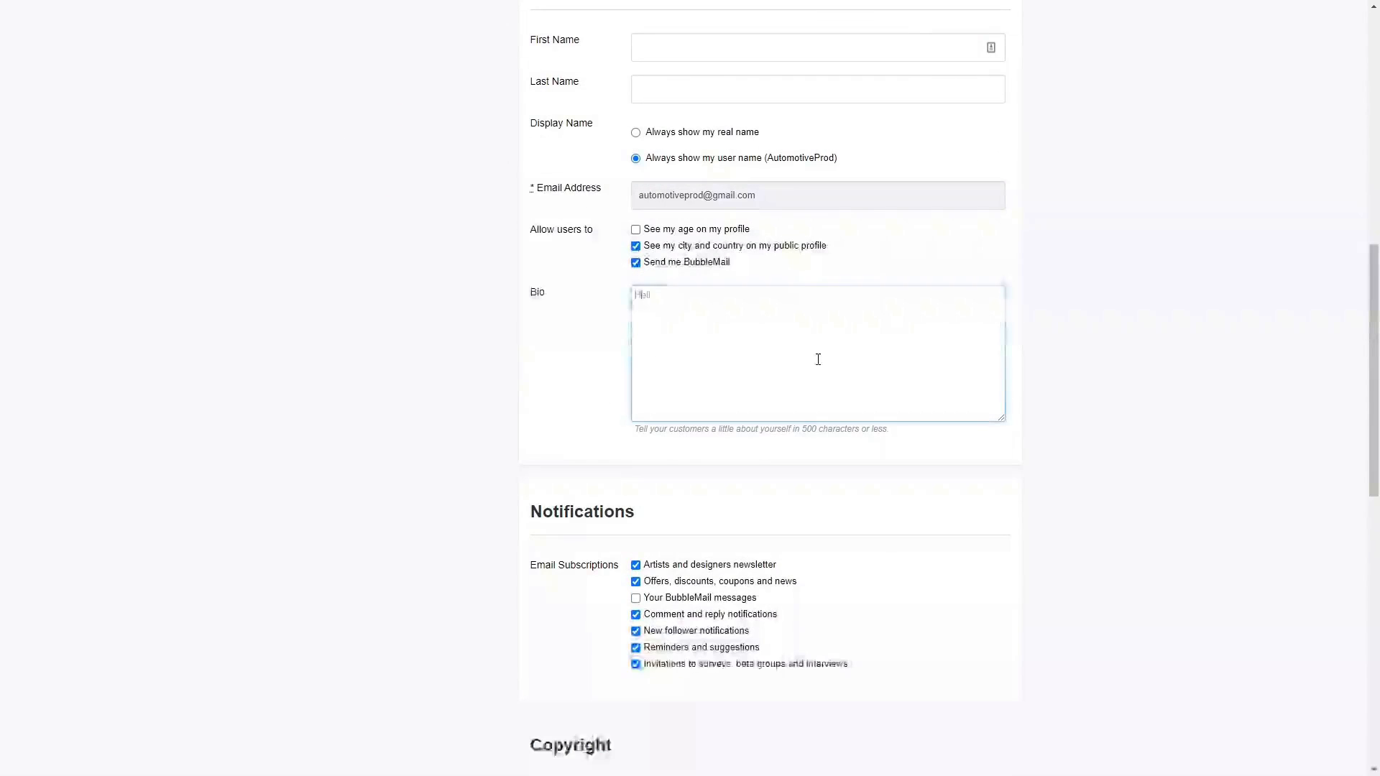
pyautogui.write('o, I am AutomotiveProd.')
pyautogui.press('Return')
pyautogui.press('Return')
pyautogui.write('I have a massive love for cars and superc')
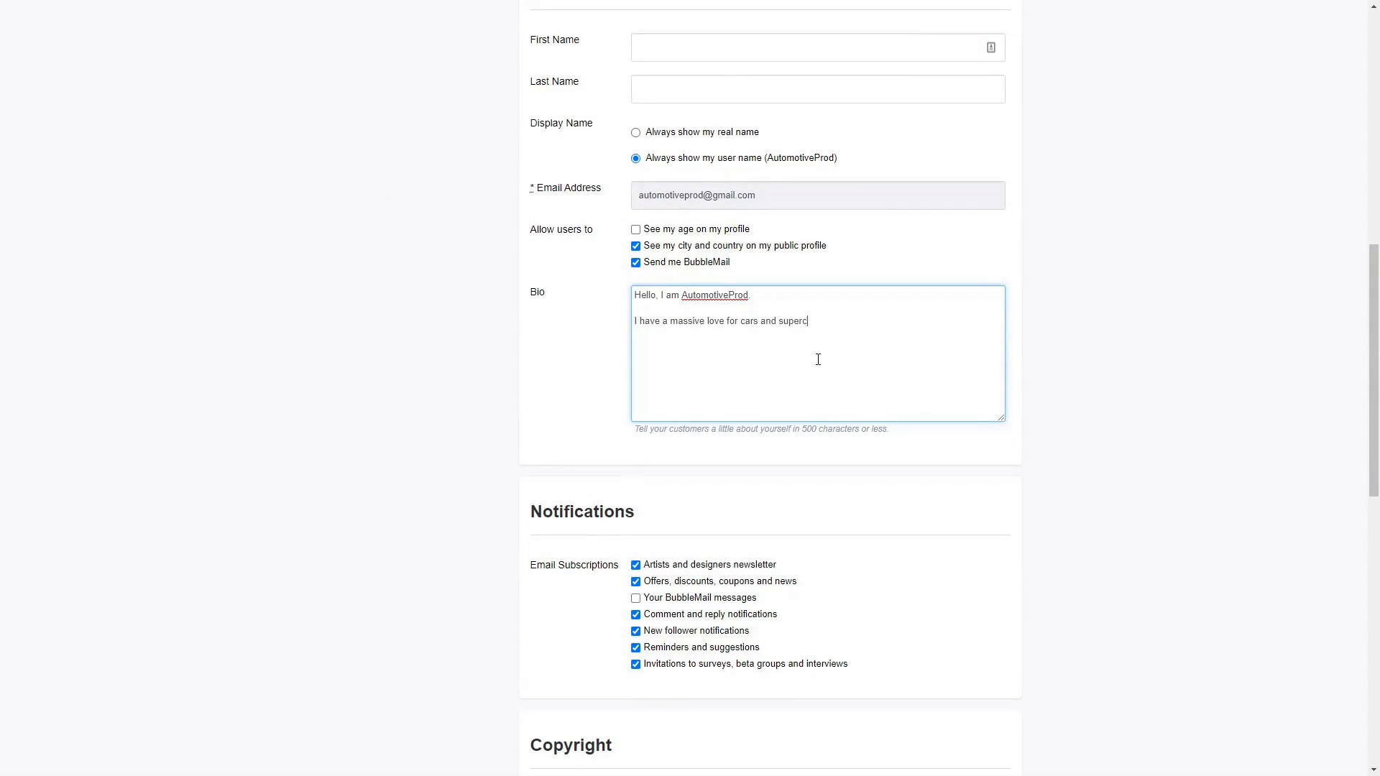
pyautogui.write('ars. I hope you can share this passion with me. I am 29, a')
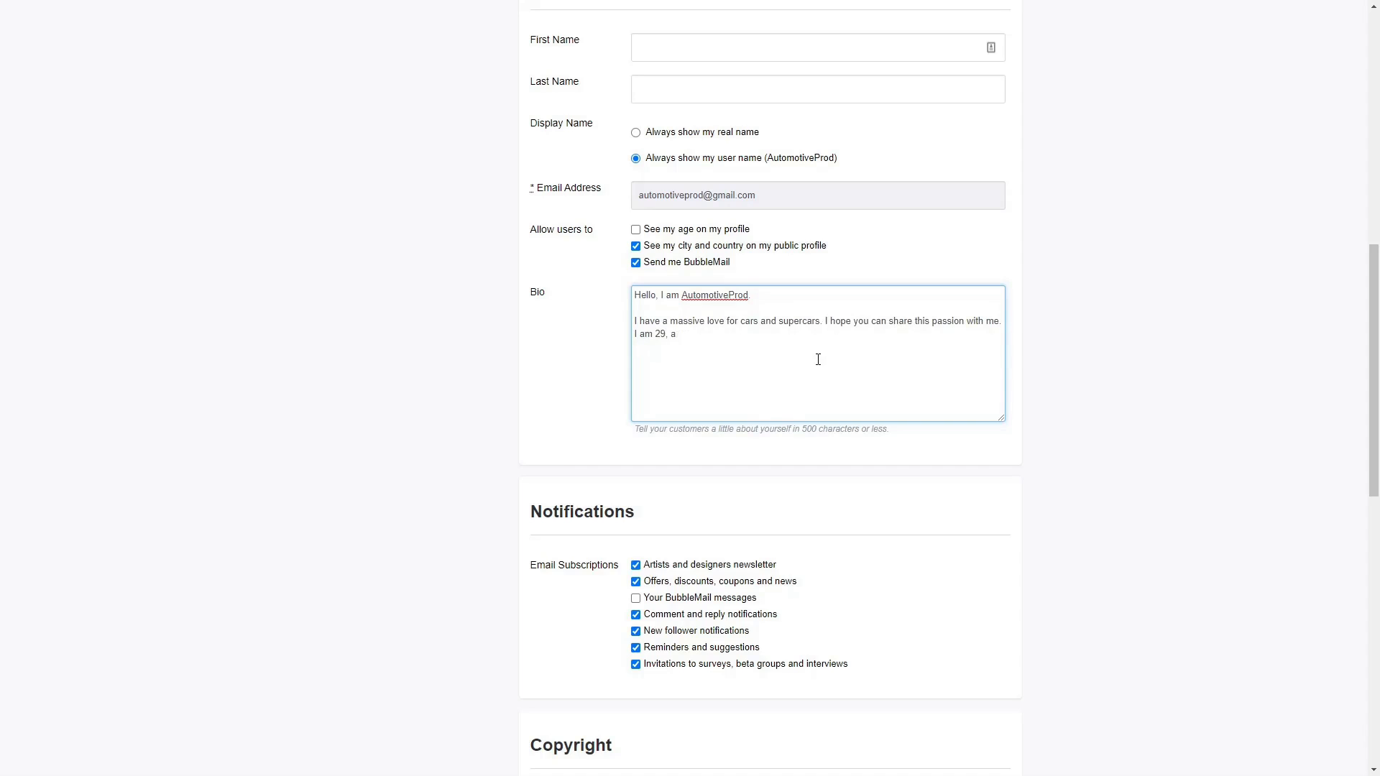
pyautogui.write('8, and I love')
pyautogui.press('BackSpace')
pyautogui.write('ive in Michigam')
pyautogui.moveTo(1375, 339); pyautogui.dragTo(1348, 533)
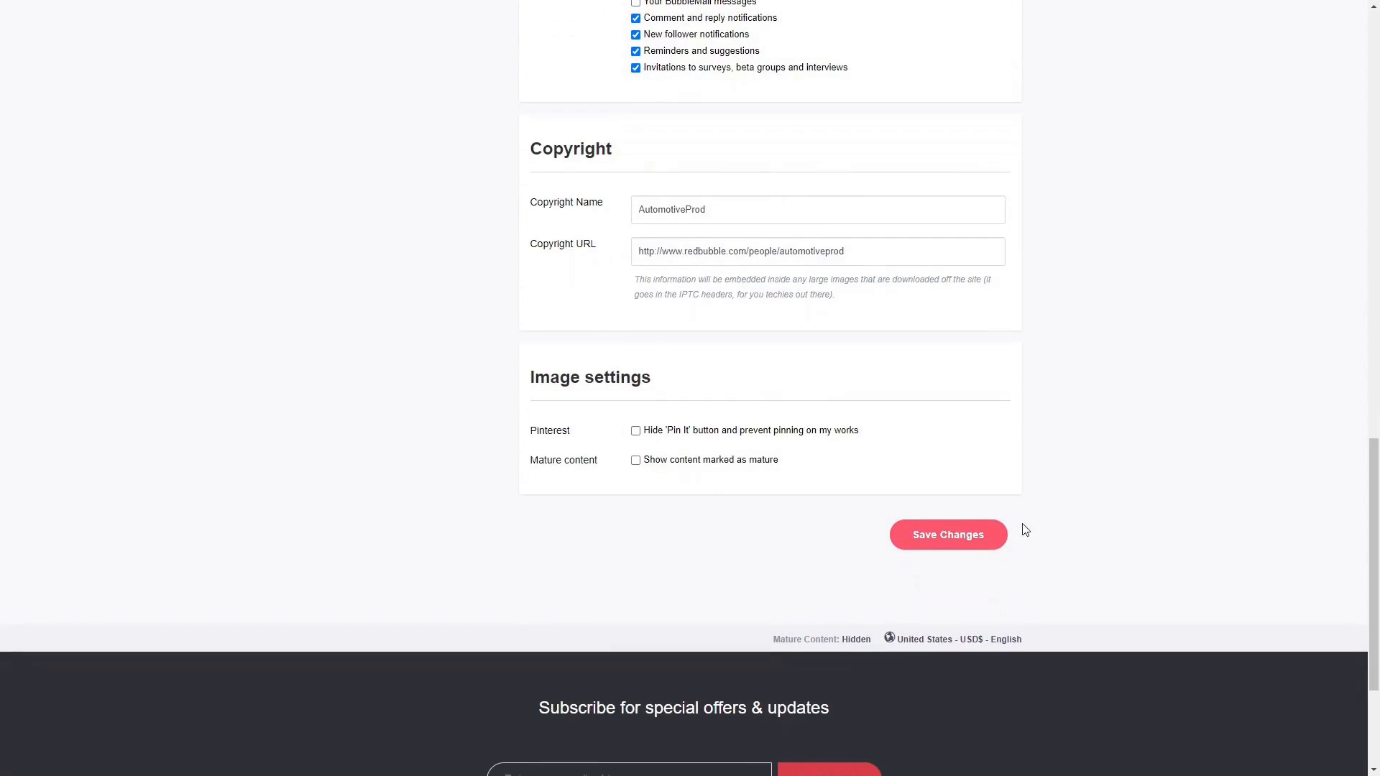
pyautogui.click(970, 530)
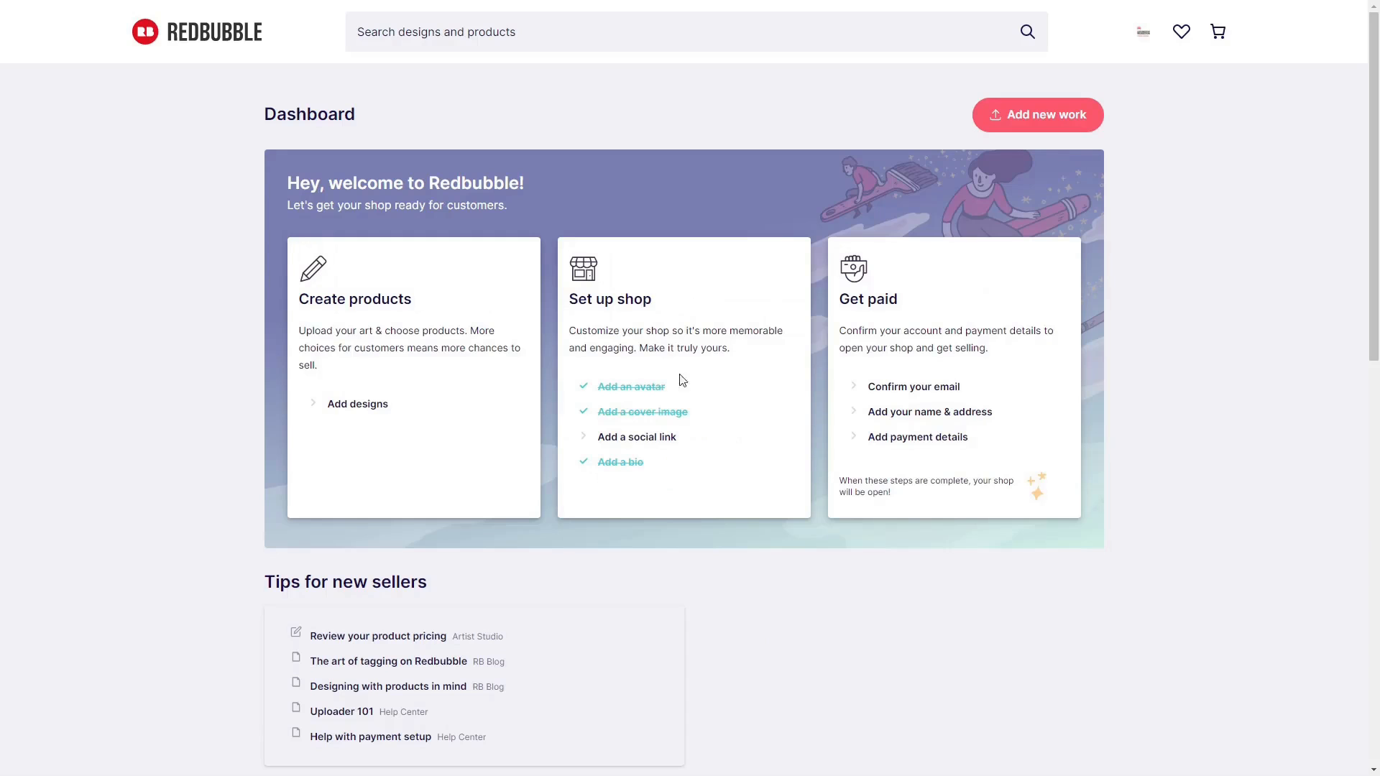
# Set the Redbubble payment currency to United States Dollars (USD).
pyautogui.click(640, 444)
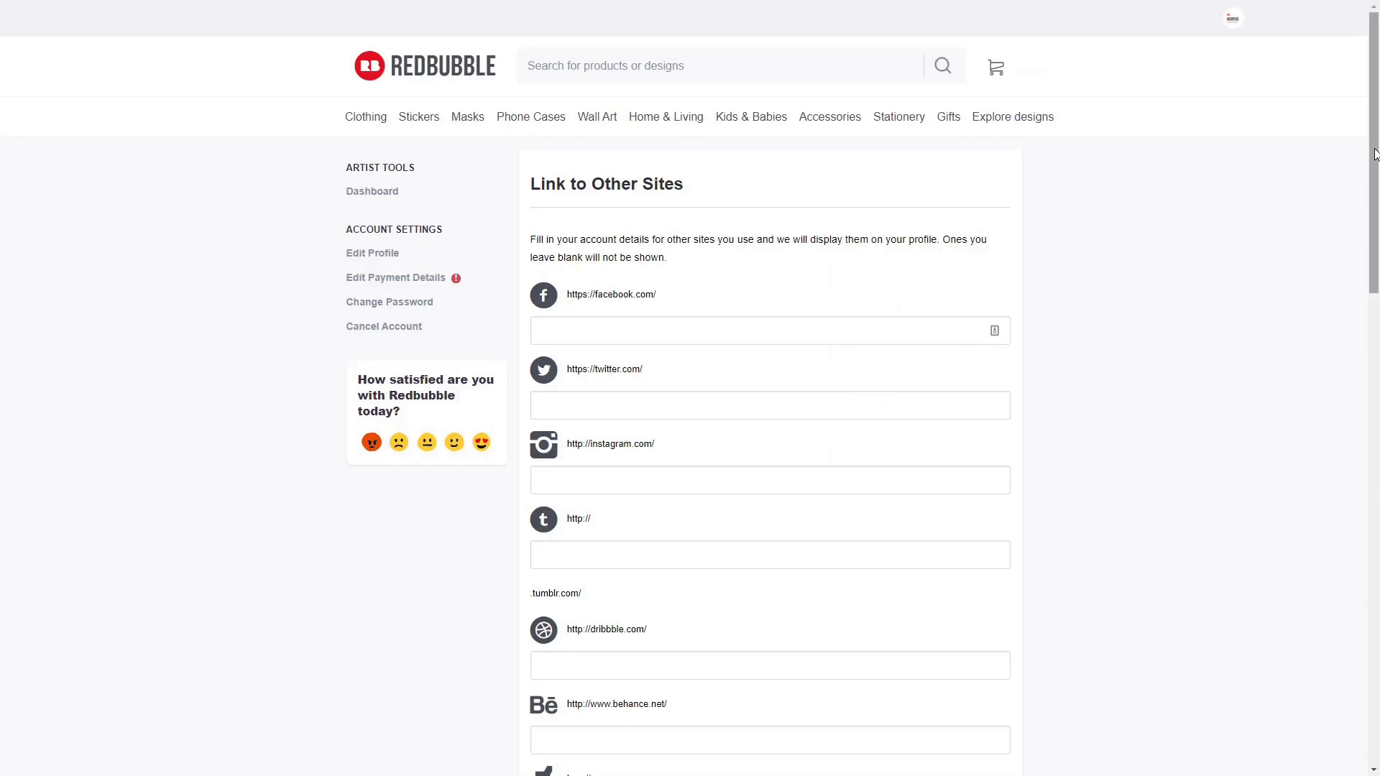
pyautogui.moveTo(1374, 152); pyautogui.dragTo(1376, 480)
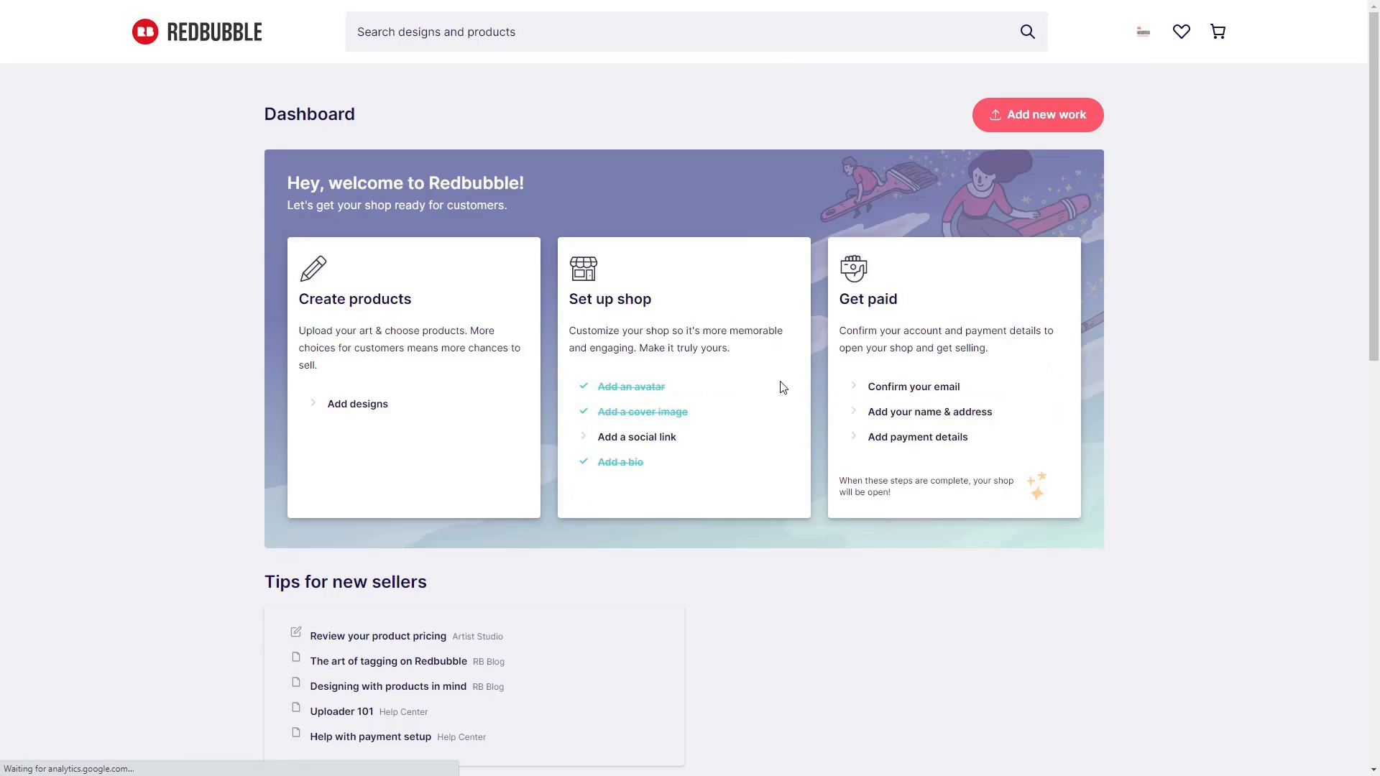
pyautogui.click(911, 392)
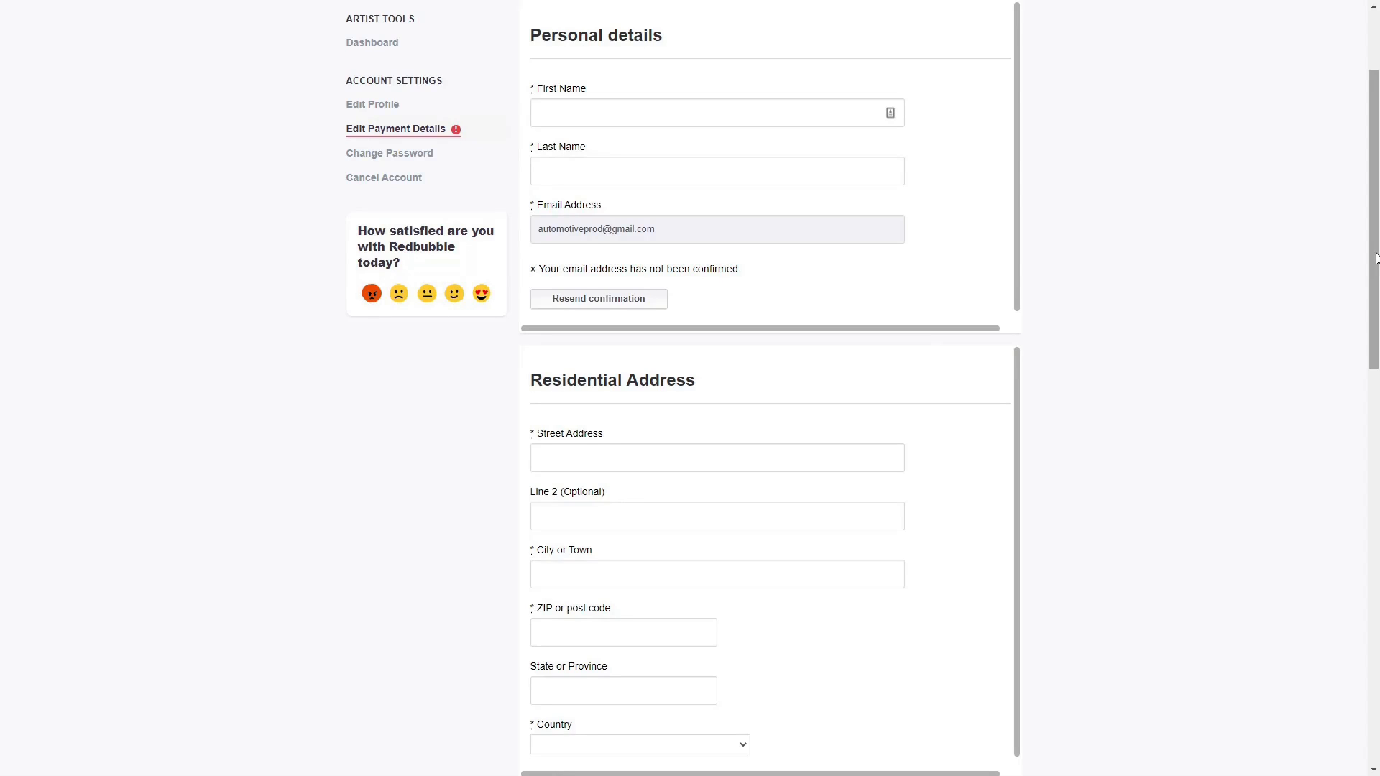
pyautogui.moveTo(1374, 257); pyautogui.dragTo(1355, 491)
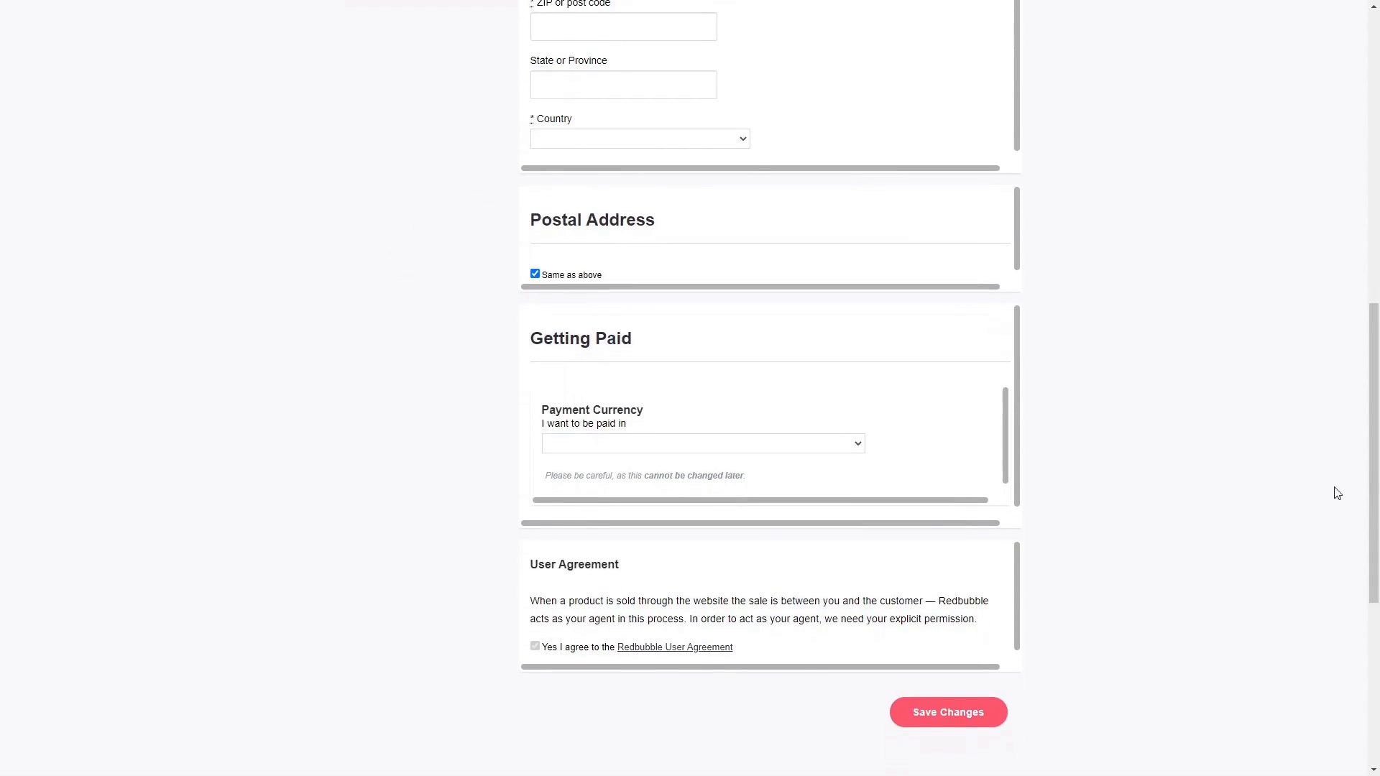
pyautogui.click(855, 447)
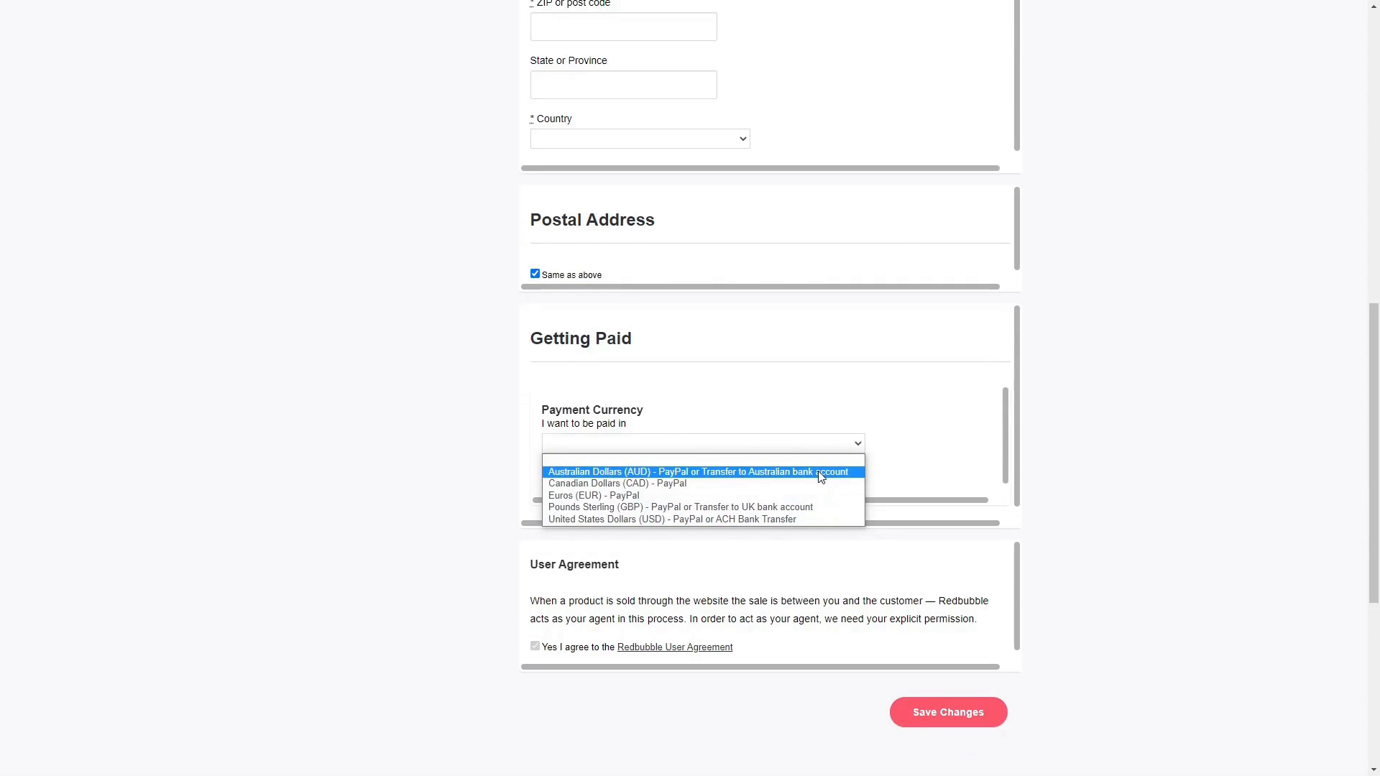
pyautogui.click(808, 520)
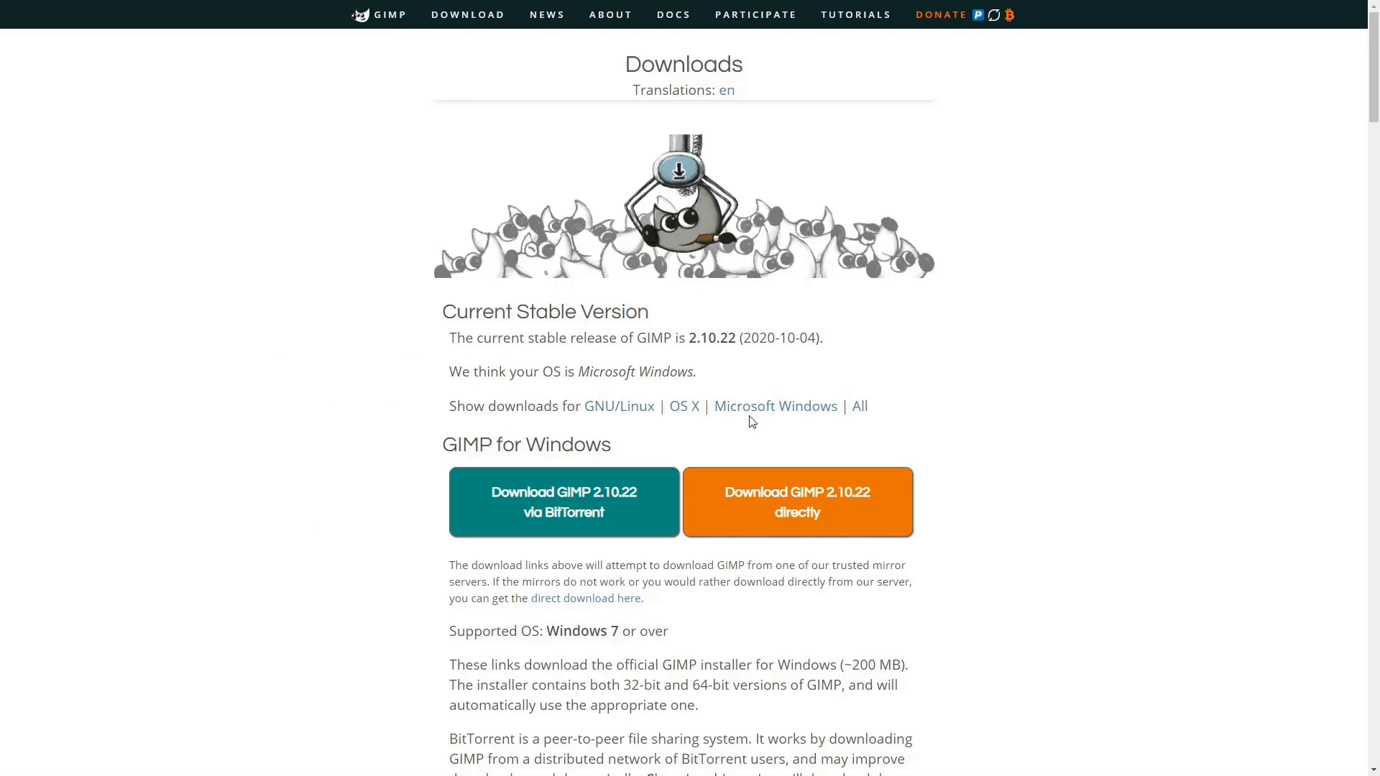
# Download the GIMP 2.10.22 Windows installer and run it through to installation.
pyautogui.click(801, 503)
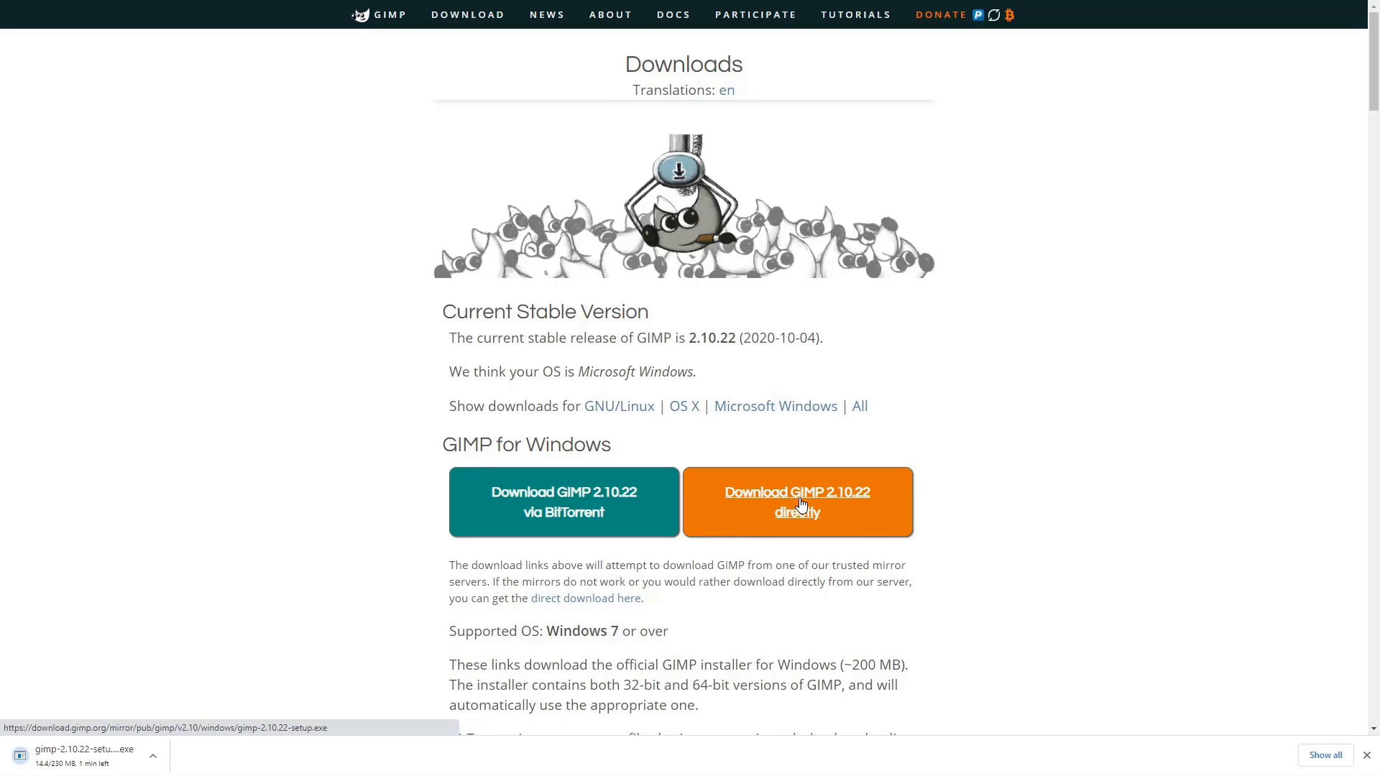
pyautogui.click(68, 754)
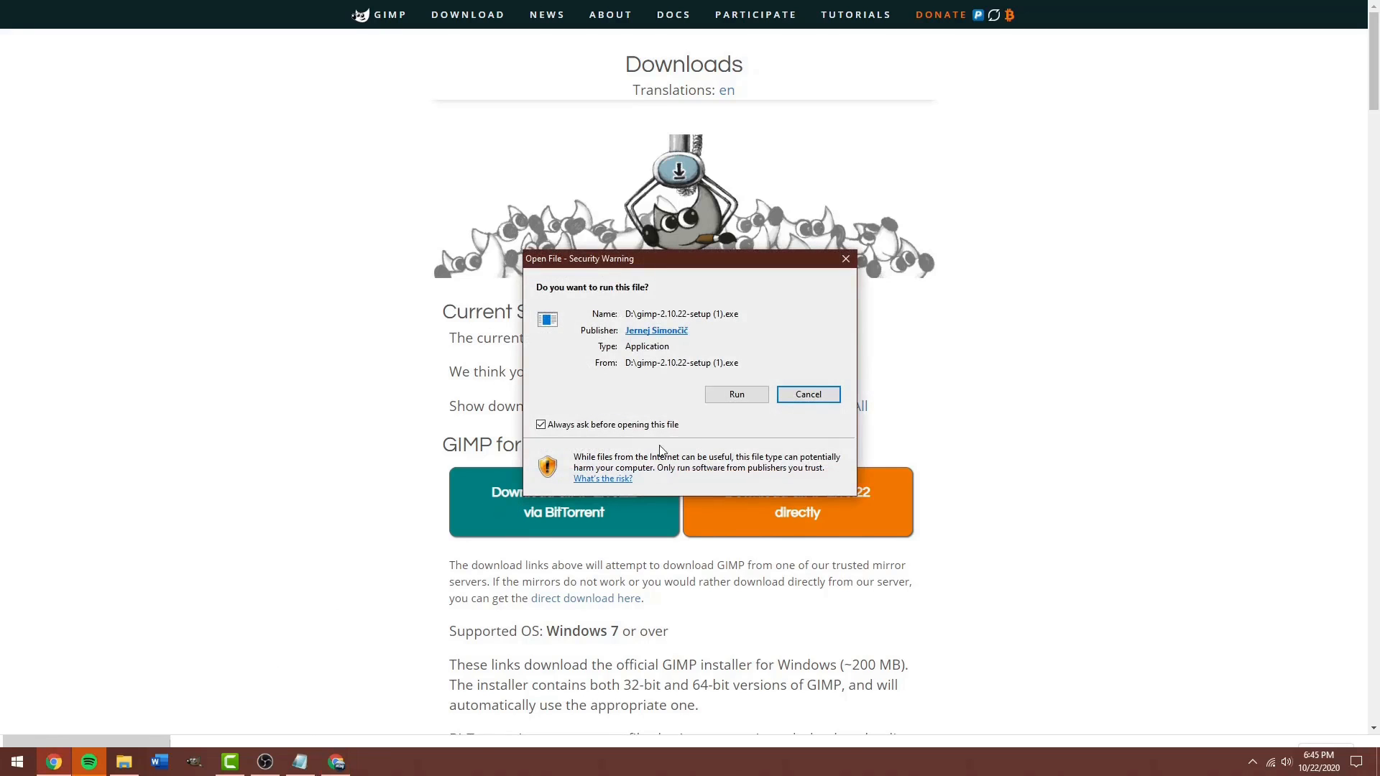
pyautogui.click(736, 394)
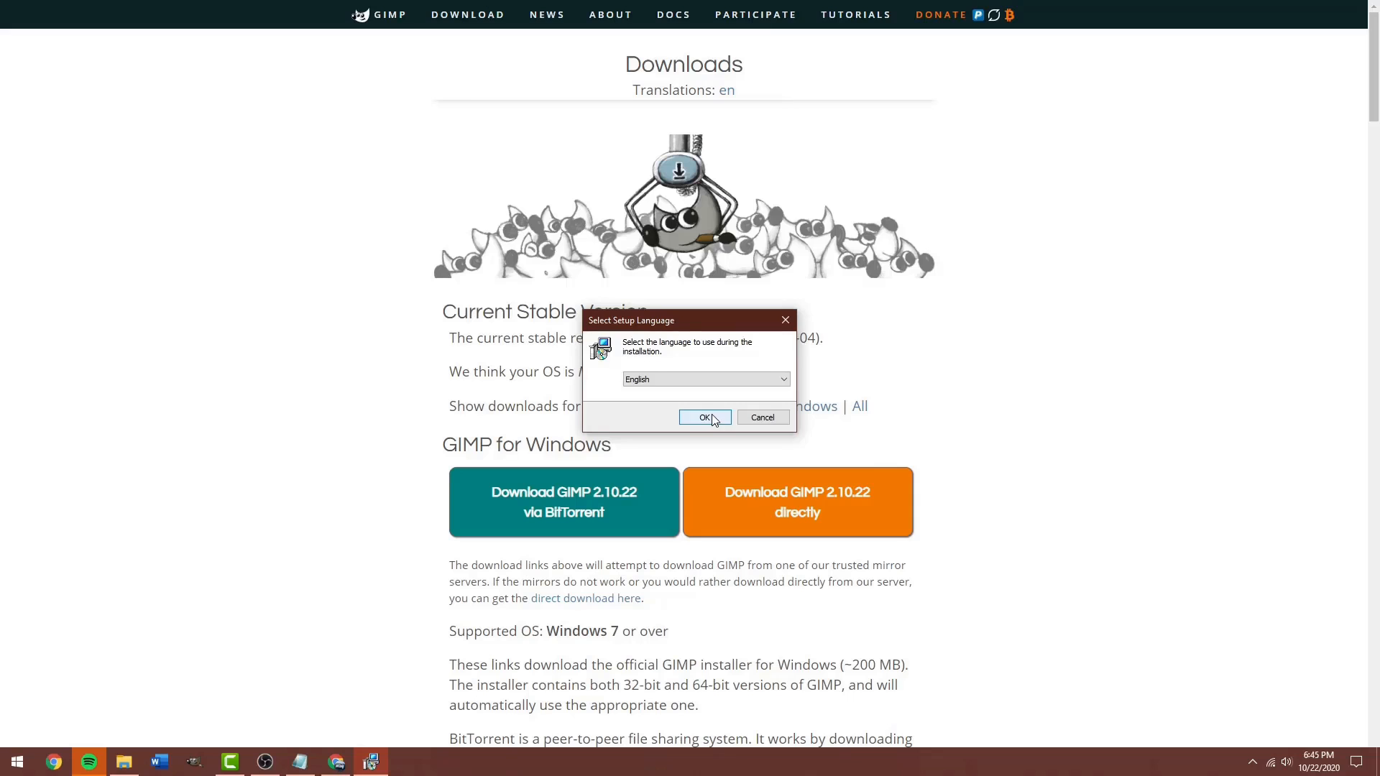
pyautogui.click(709, 416)
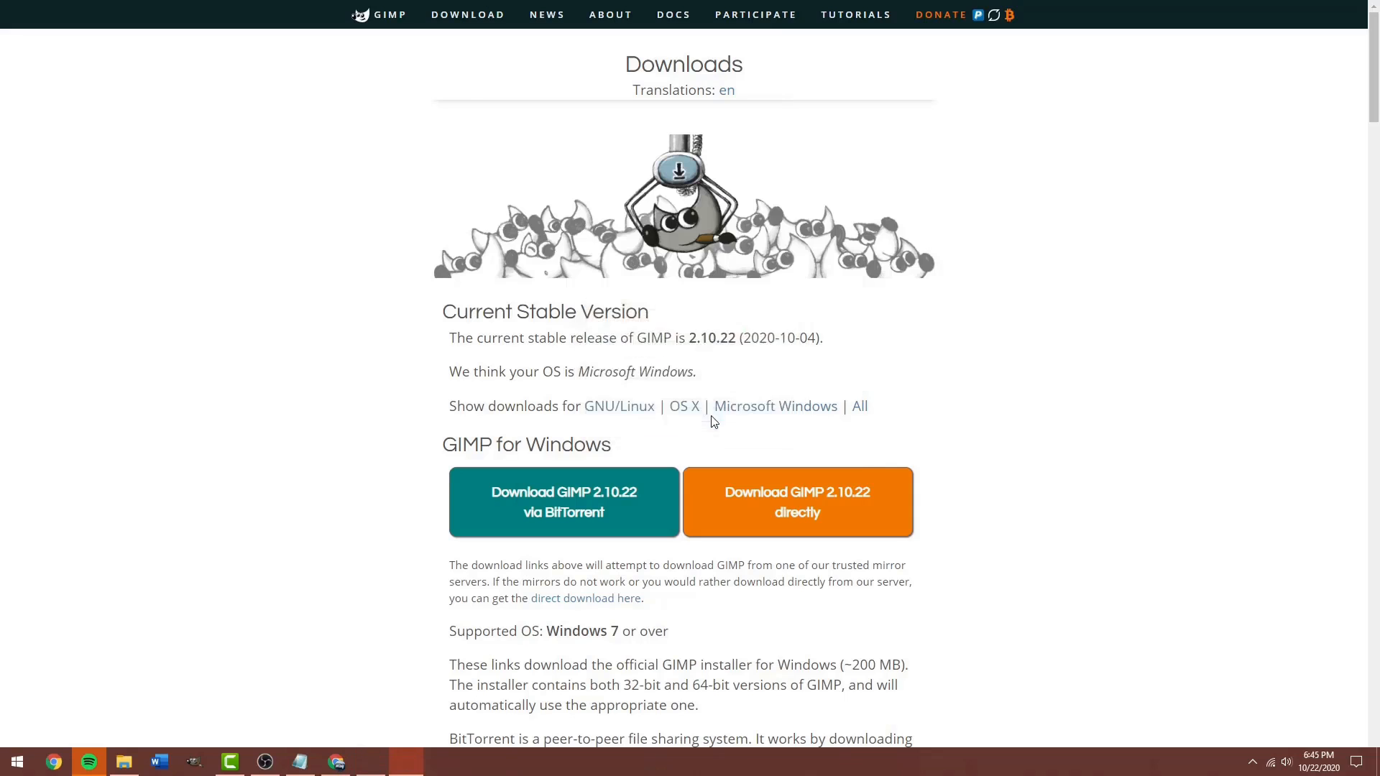
pyautogui.click(773, 496)
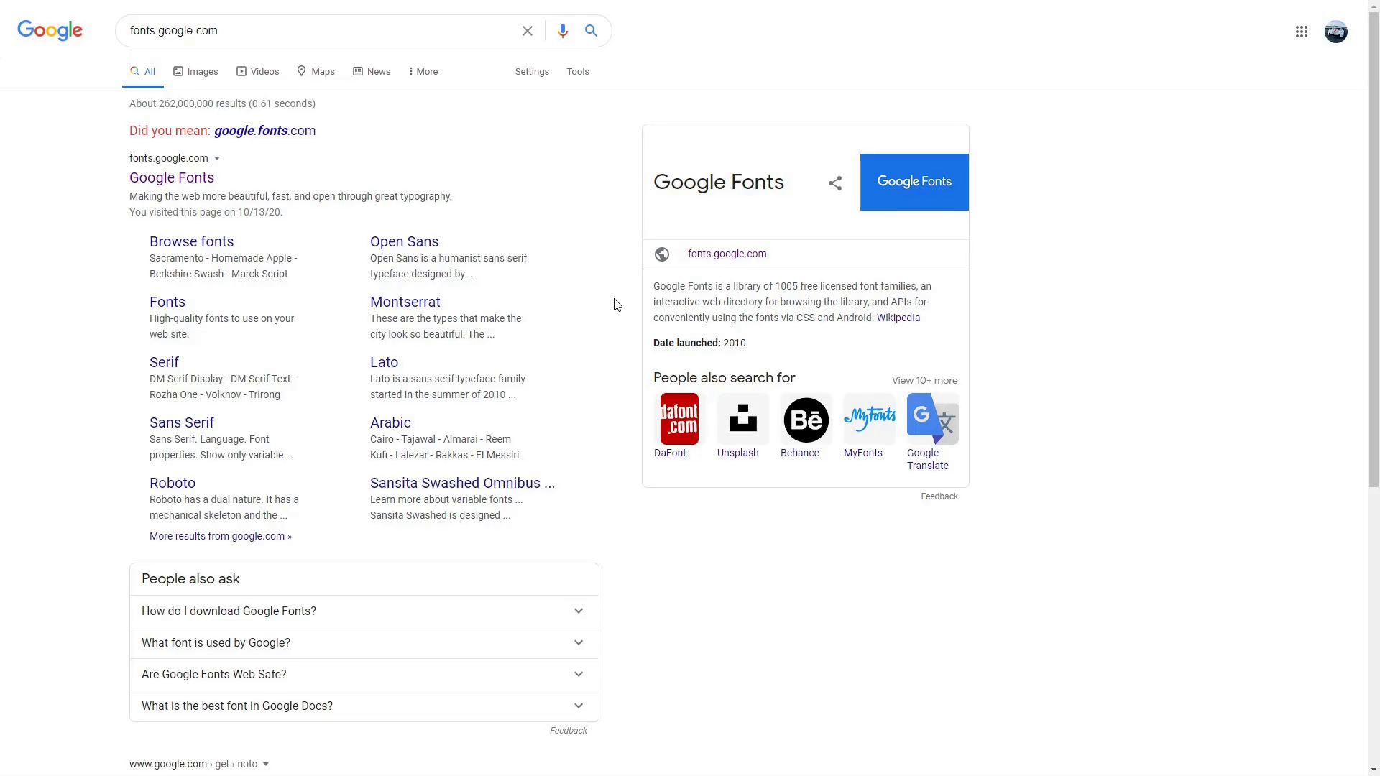
# Open the Staatliches font page on Google Fonts, dismissing the variable fonts notice.
pyautogui.click(188, 184)
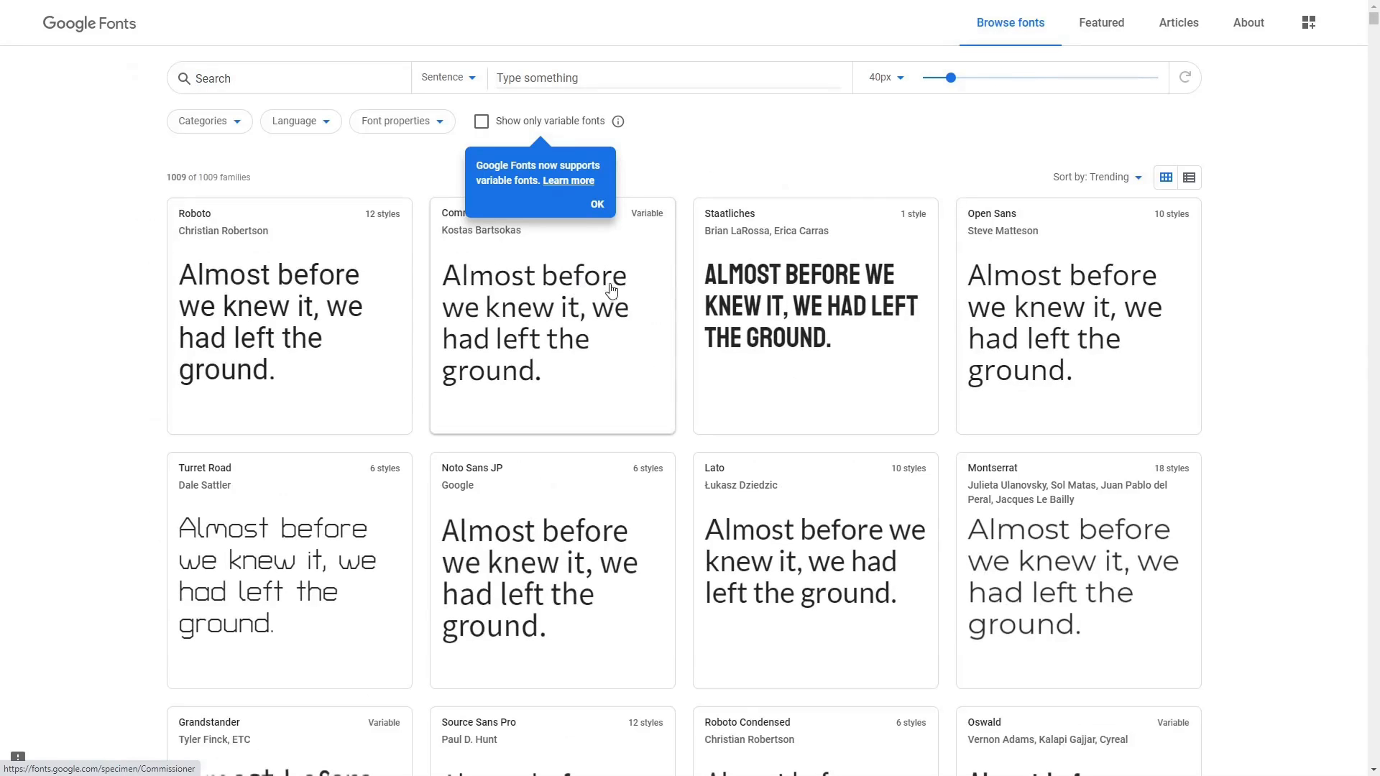
pyautogui.click(597, 207)
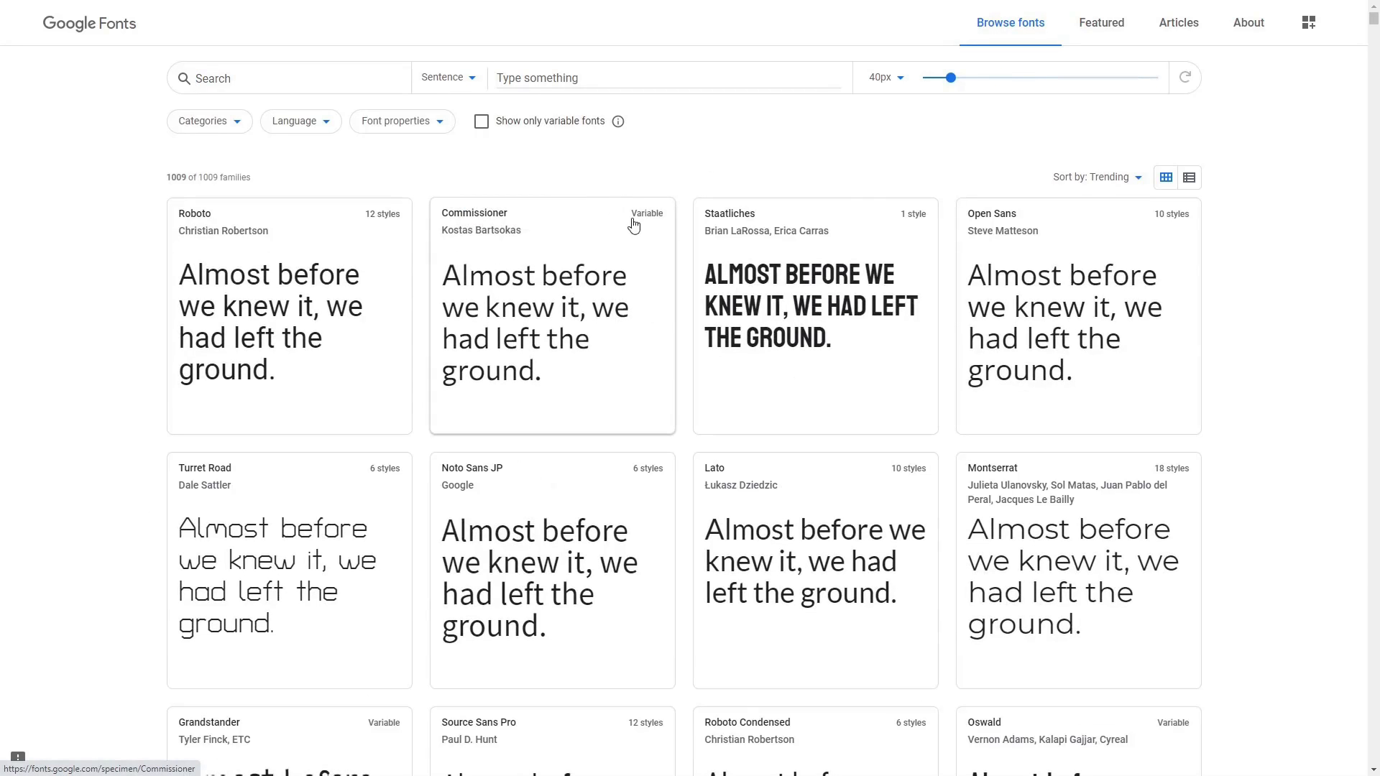
pyautogui.click(806, 318)
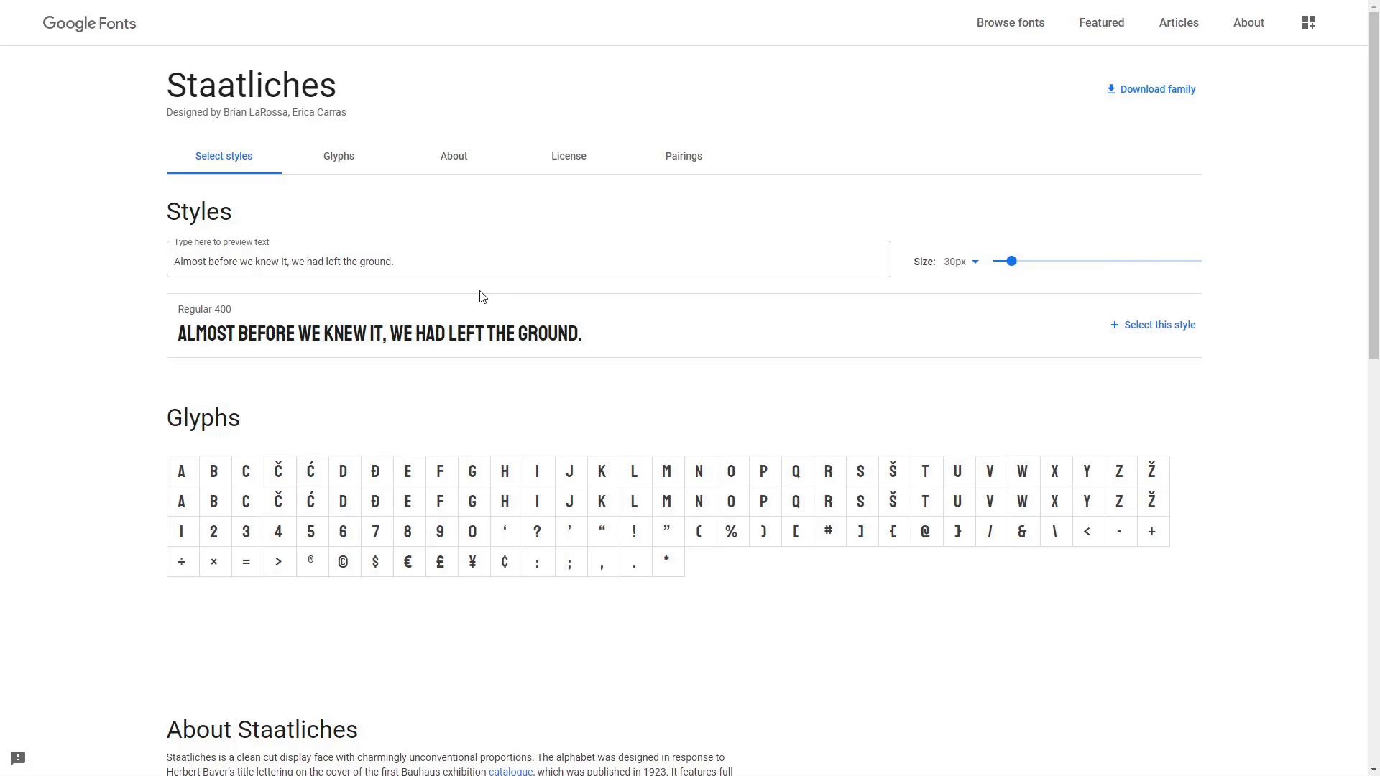
# Review Staatliches' Open Font License terms and download the font family.
pyautogui.moveTo(1374, 149); pyautogui.dragTo(1374, 503)
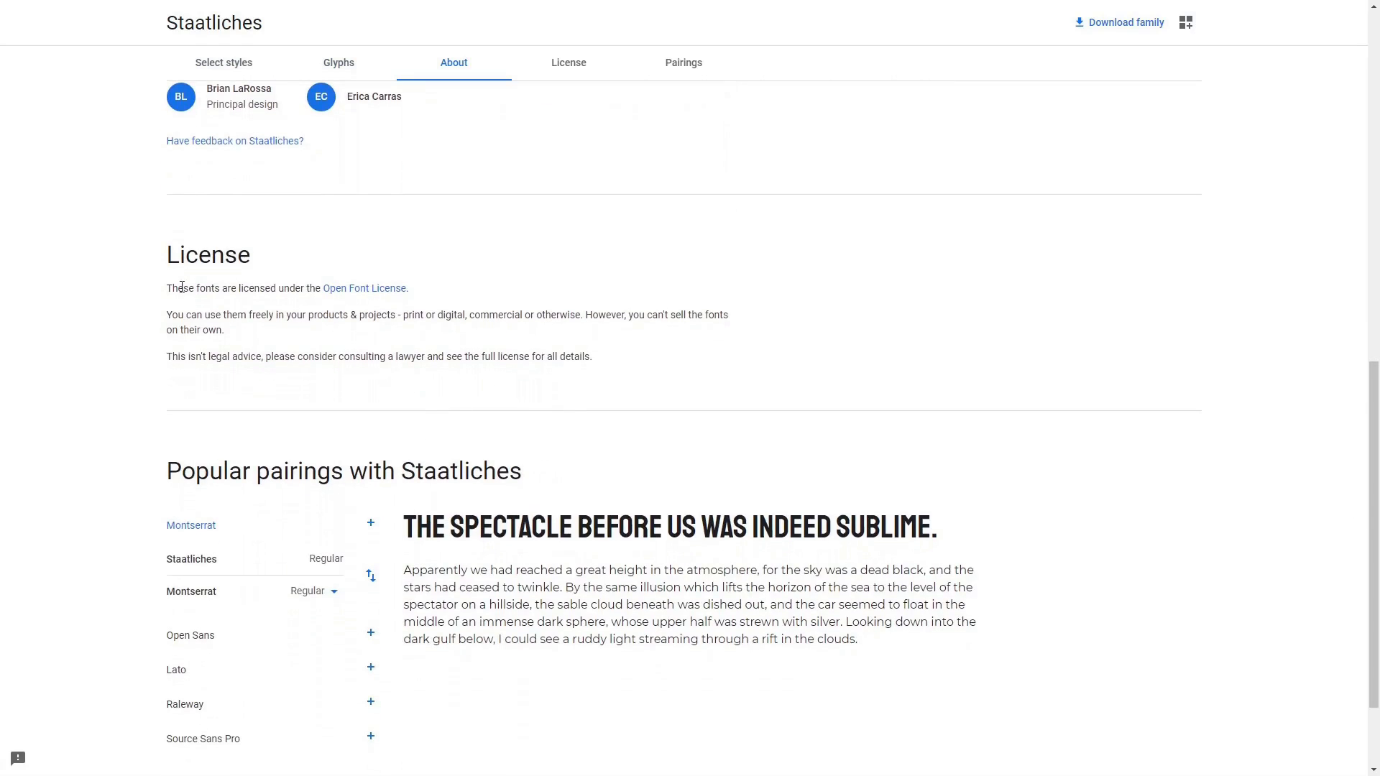
pyautogui.moveTo(169, 289); pyautogui.dragTo(416, 295)
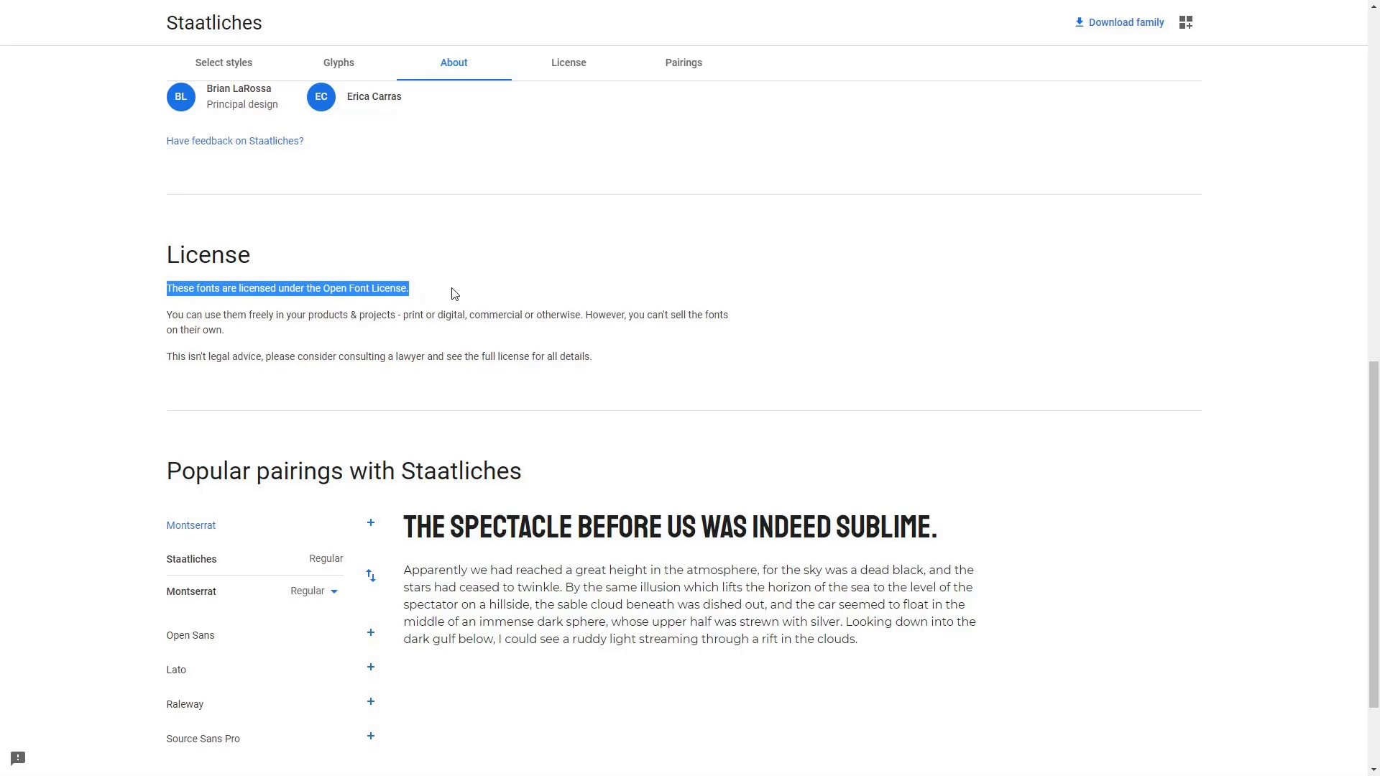
pyautogui.moveTo(1374, 440); pyautogui.dragTo(1371, 87)
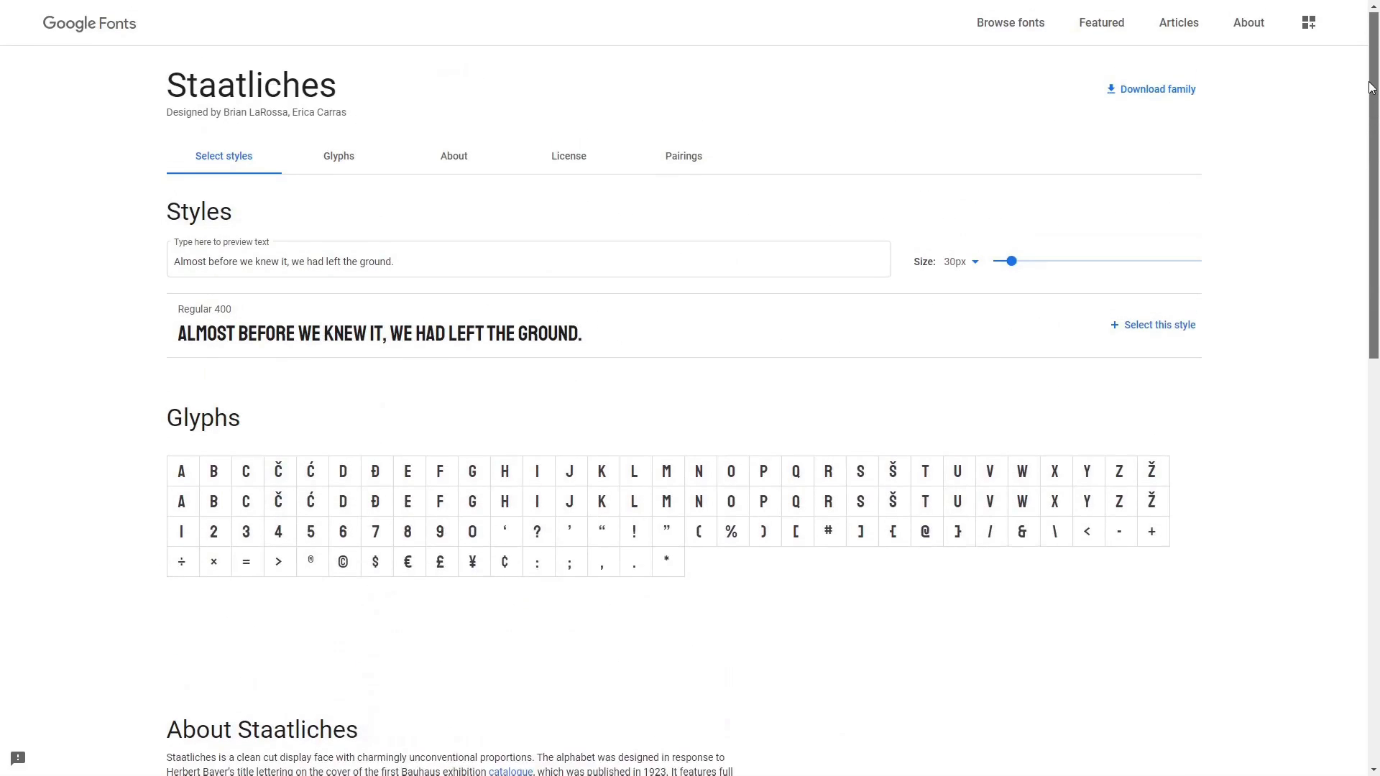
pyautogui.click(1160, 91)
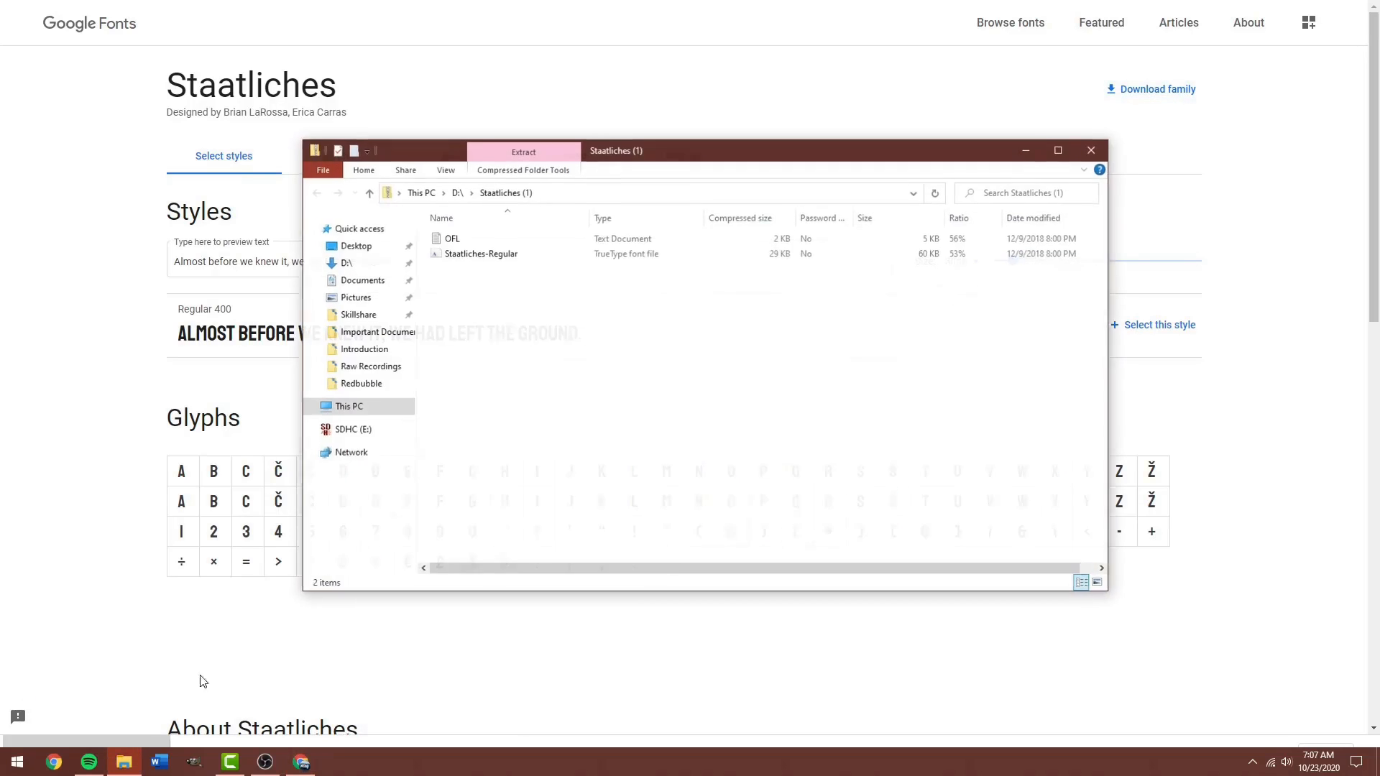
# Open Staatliches-Regular.ttf and install the font on the computer.
pyautogui.doubleClick(487, 254)
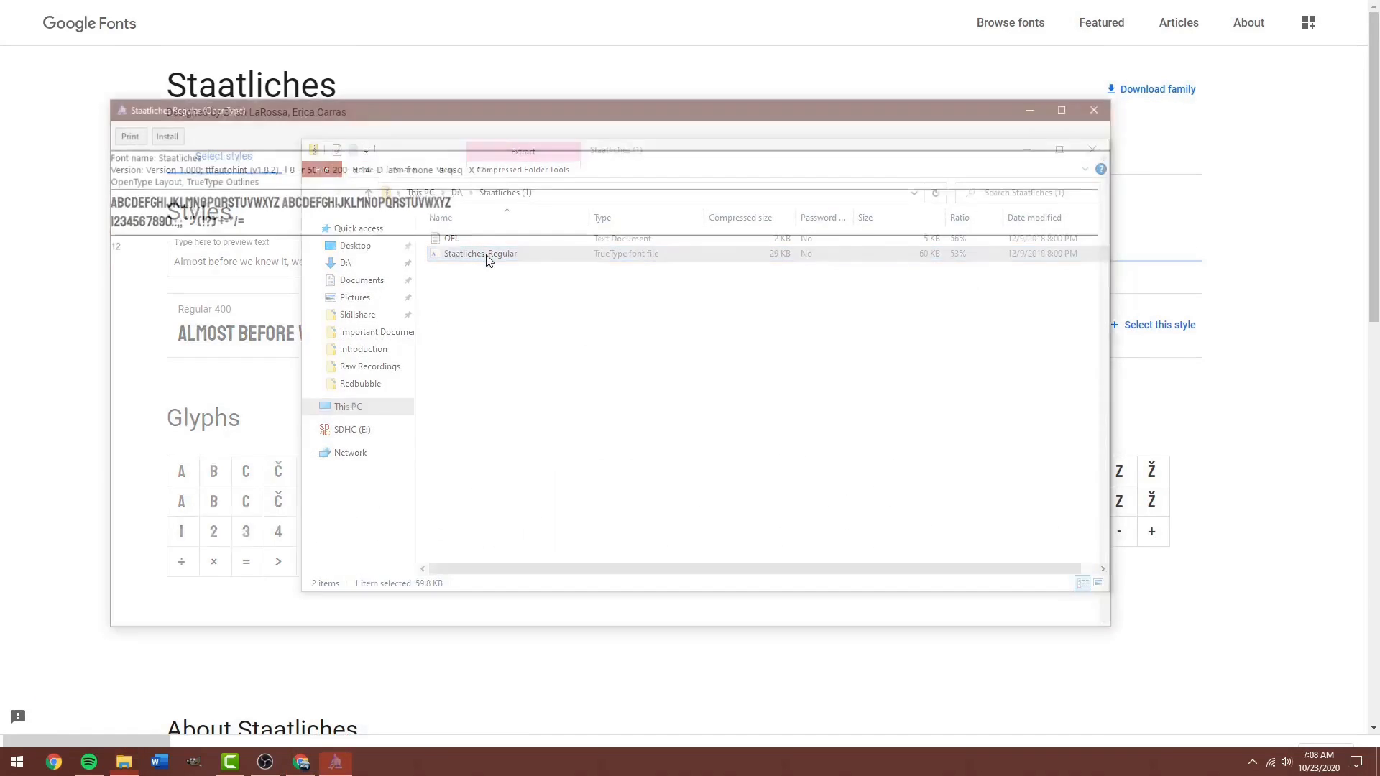
pyautogui.click(163, 131)
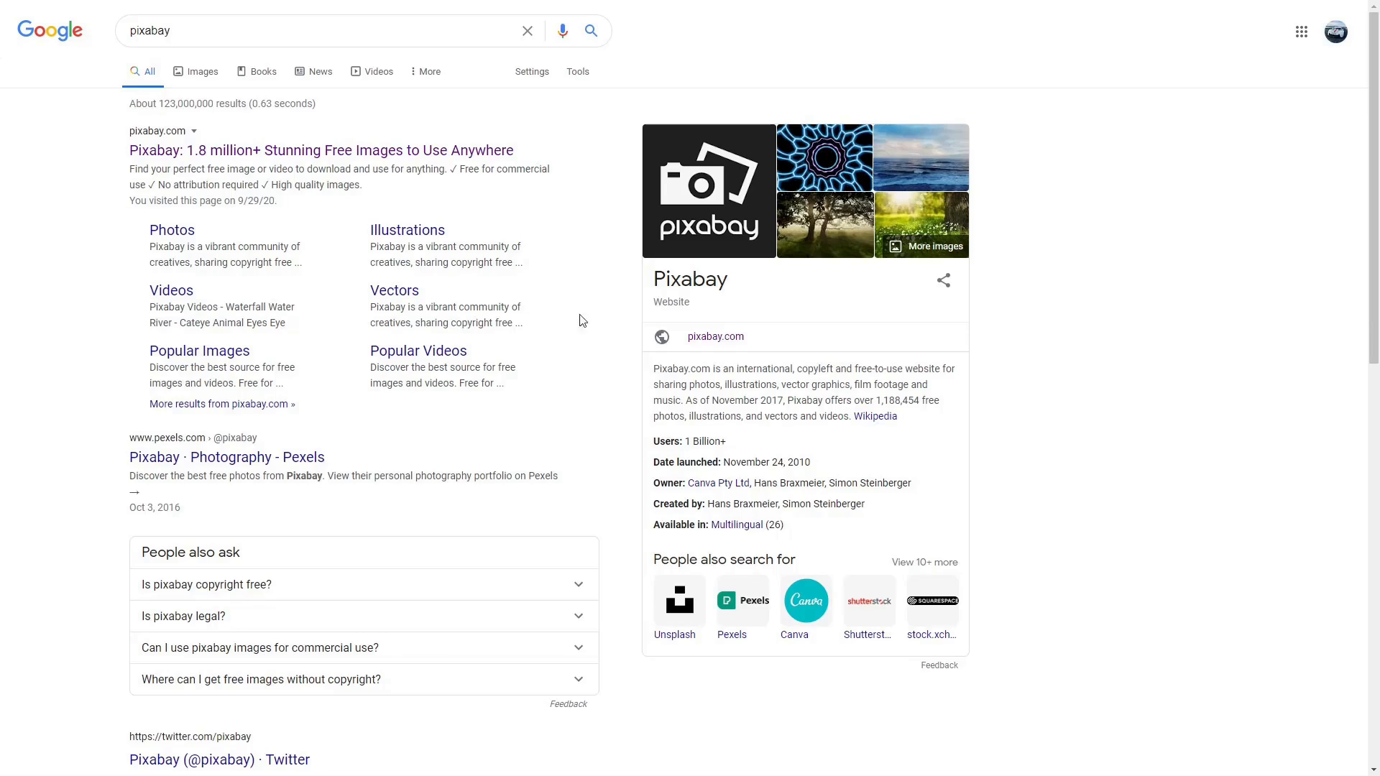
# Search Pixabay for 'car' images.
pyautogui.click(364, 159)
pyautogui.click(517, 279)
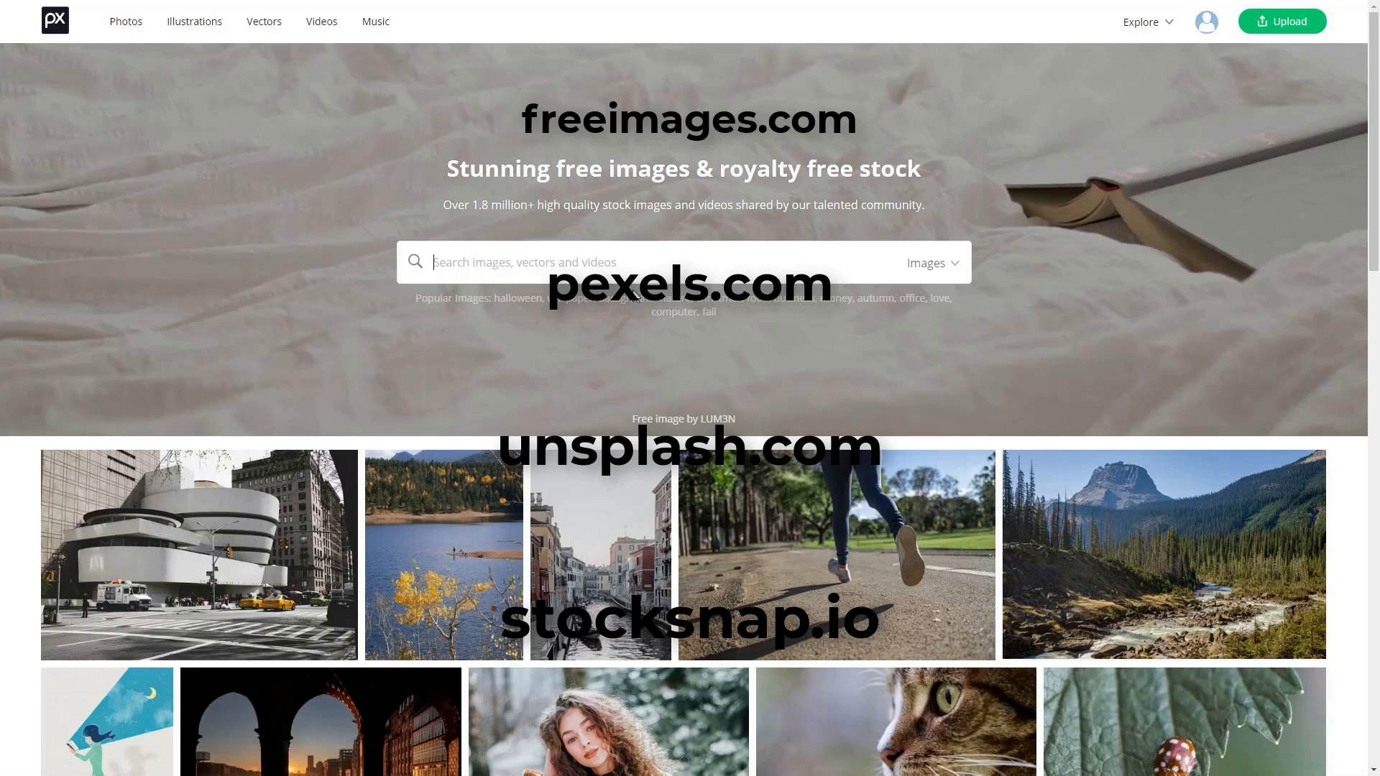
pyautogui.write('car')
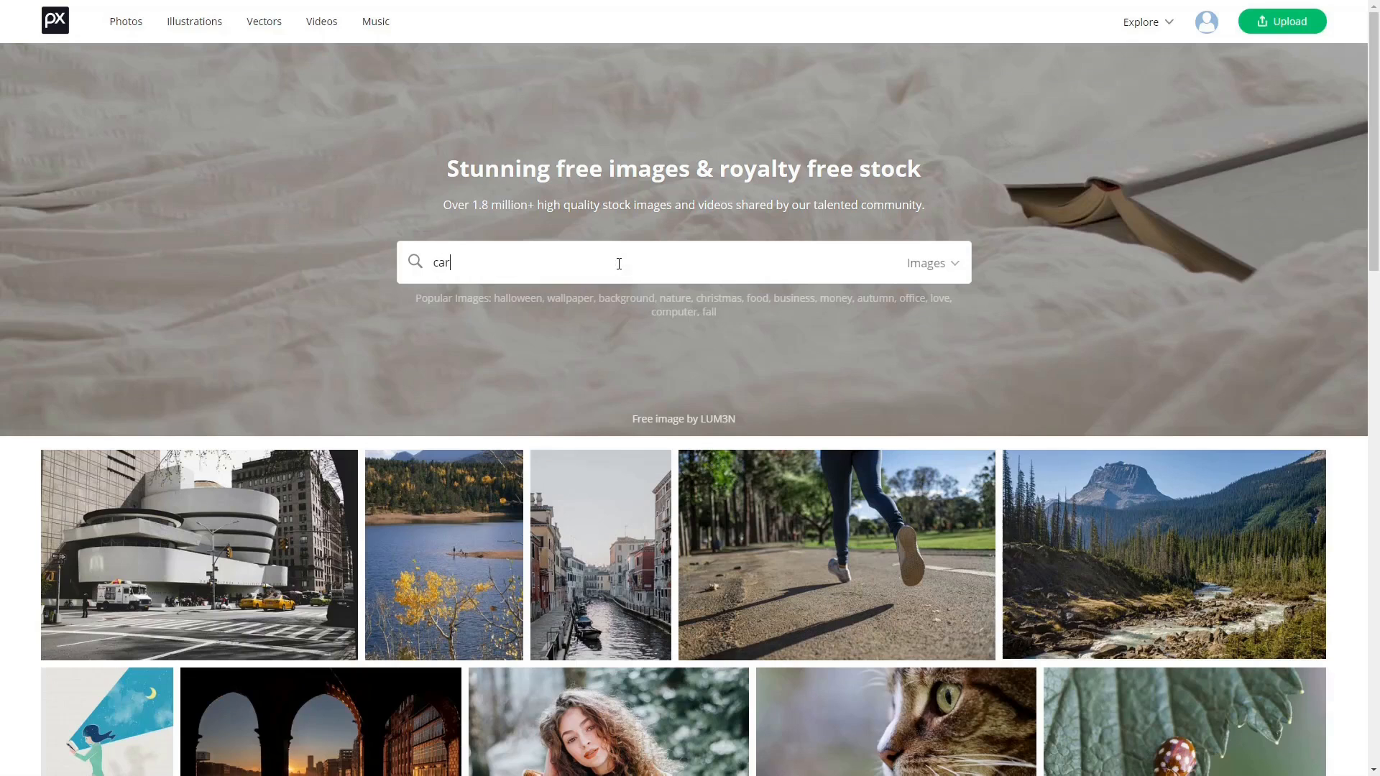
pyautogui.press('Return')
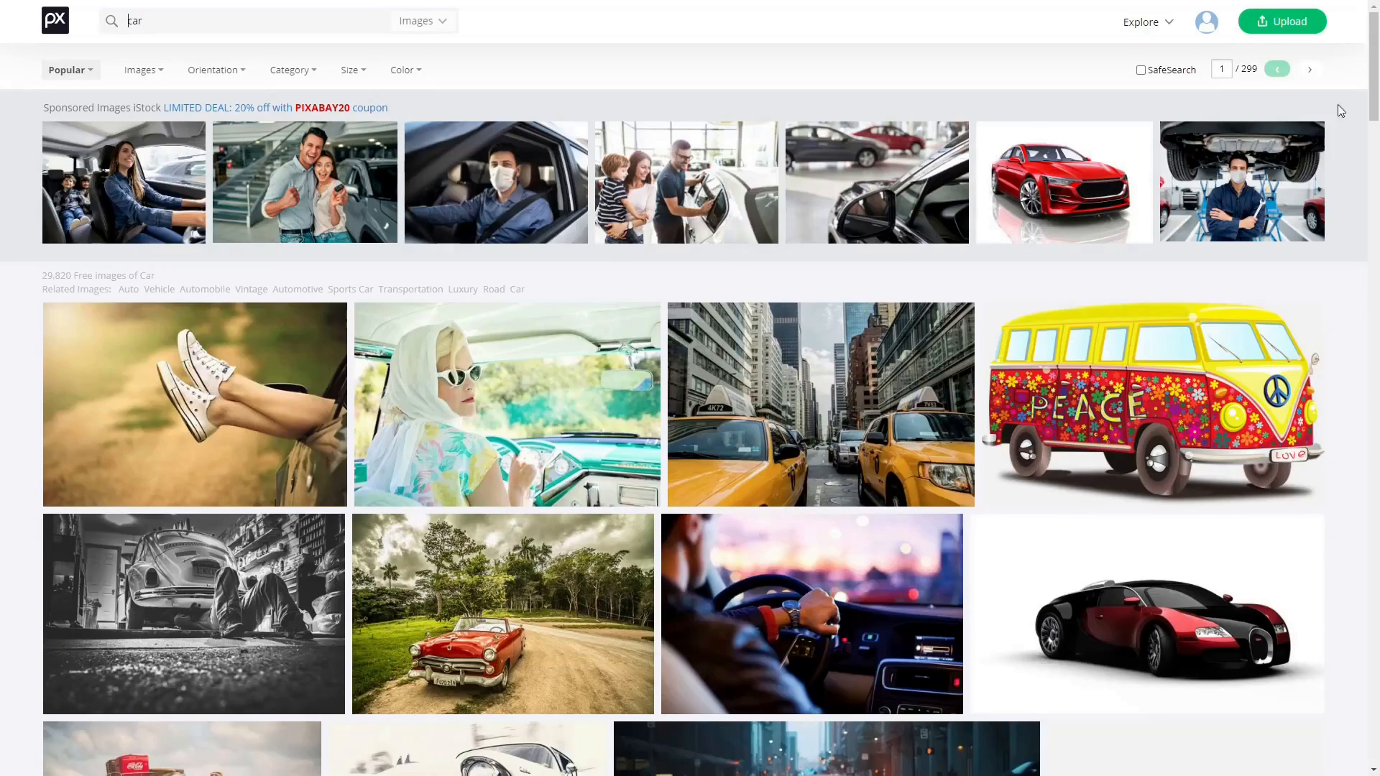
pyautogui.moveTo(1374, 86); pyautogui.dragTo(1377, 279)
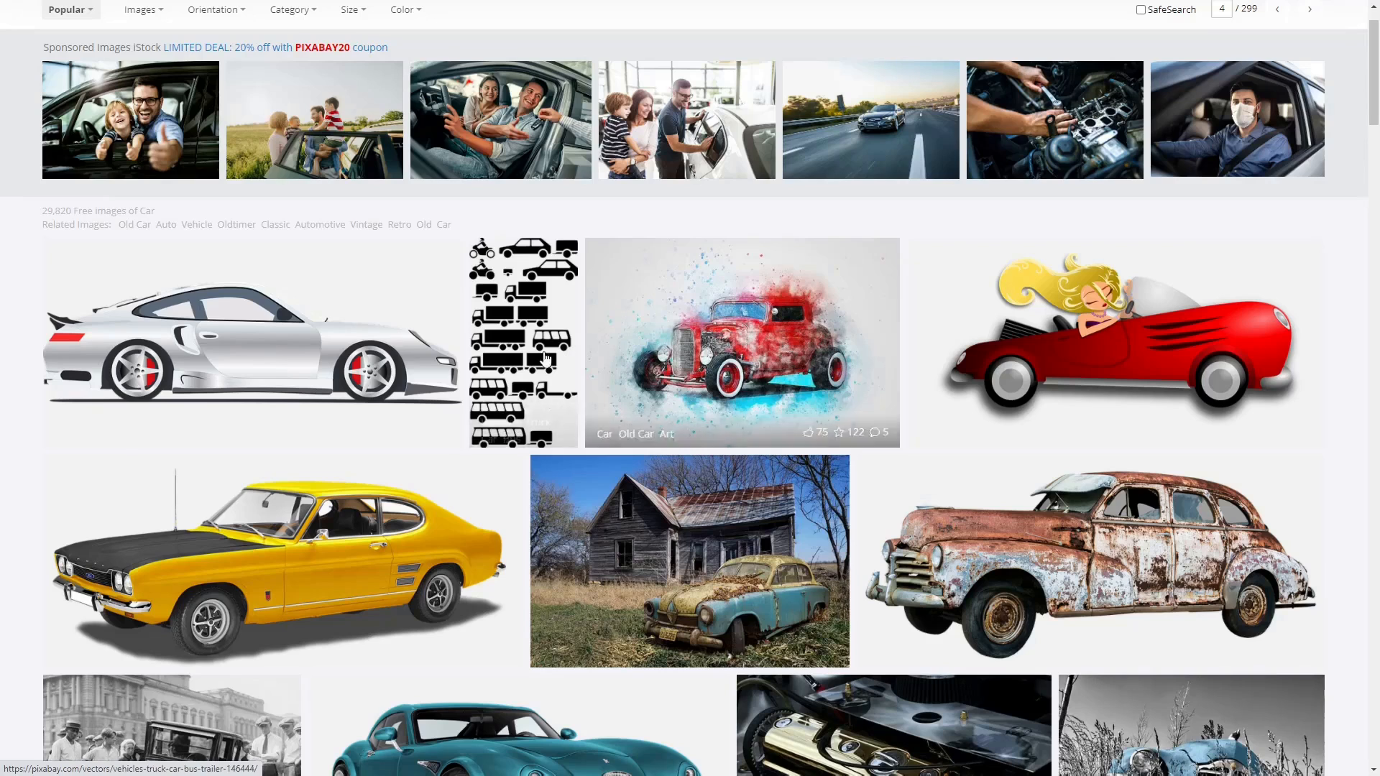
# Download the silver sports-car image as a 1920×960 PNG.
pyautogui.click(295, 351)
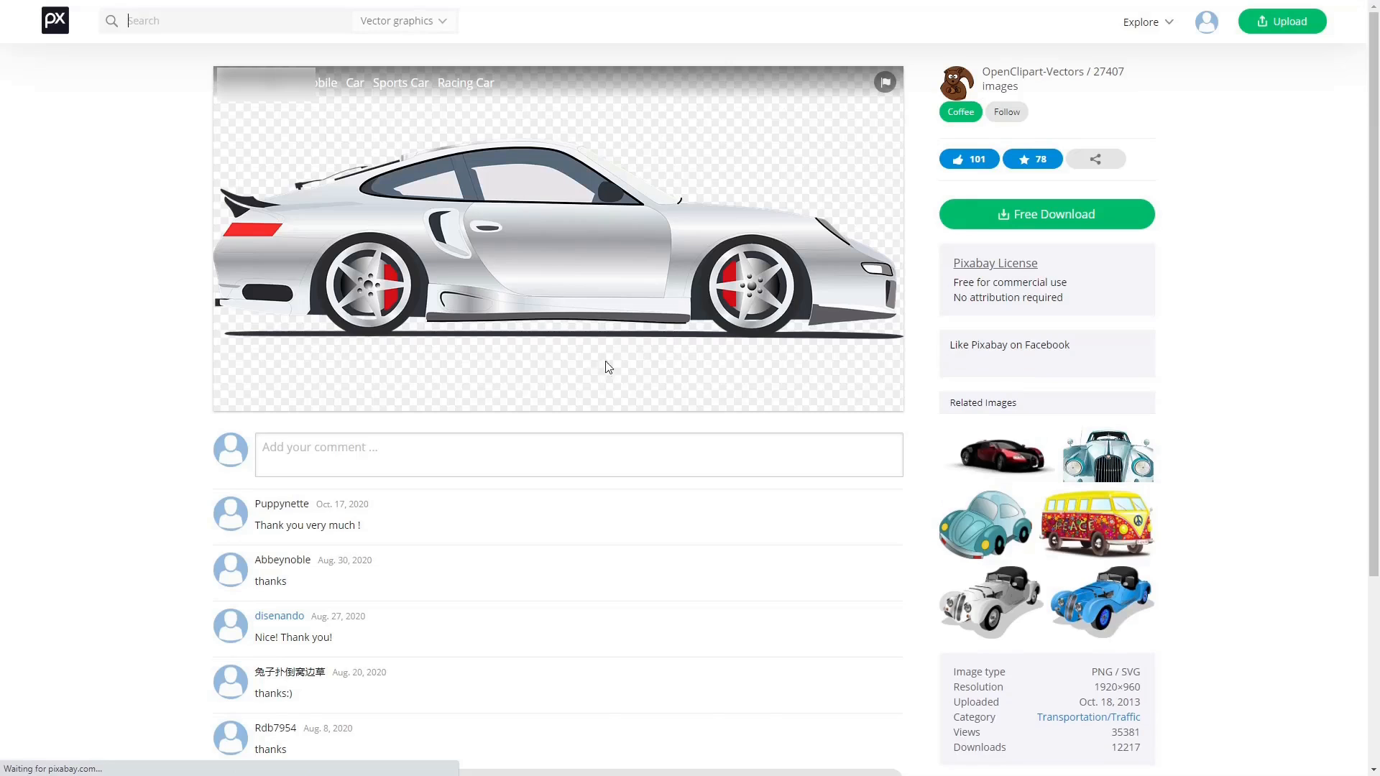
pyautogui.click(1023, 215)
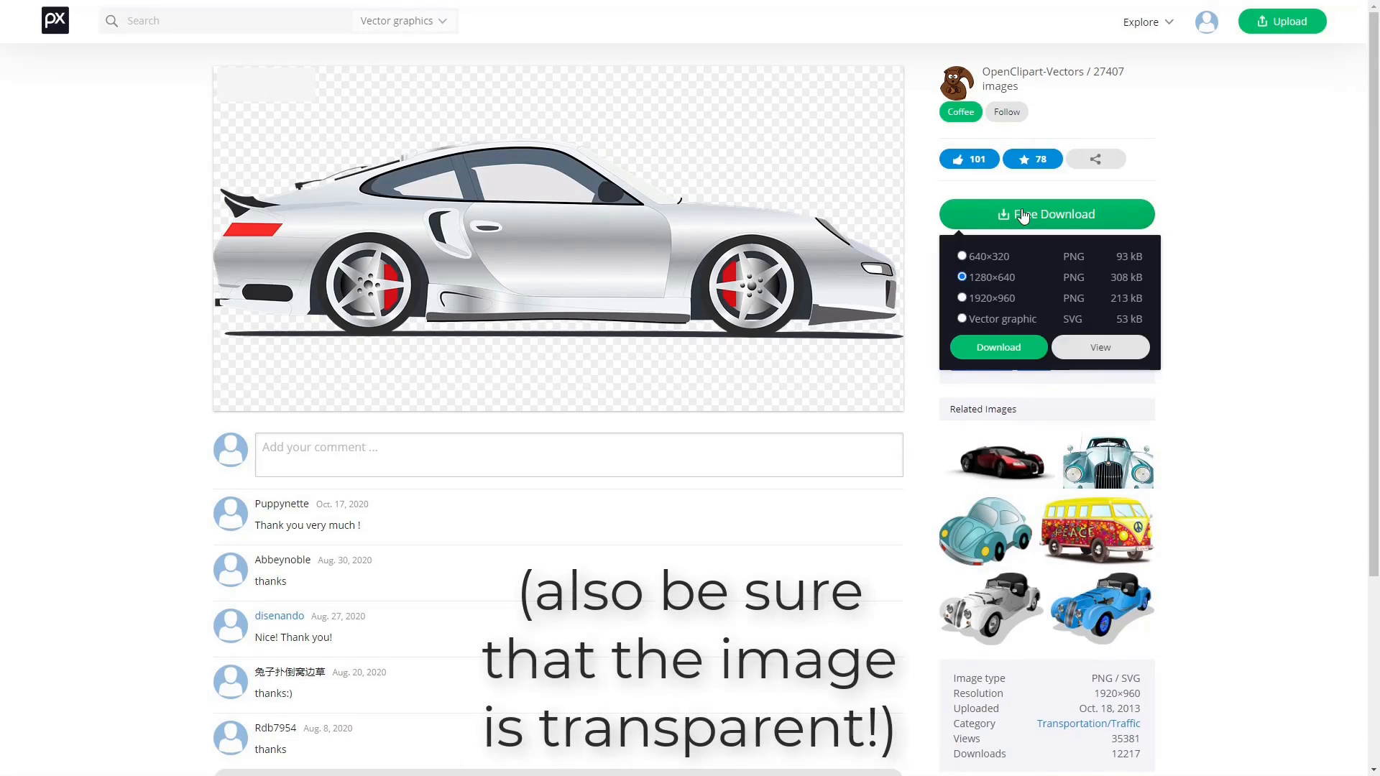
pyautogui.click(962, 298)
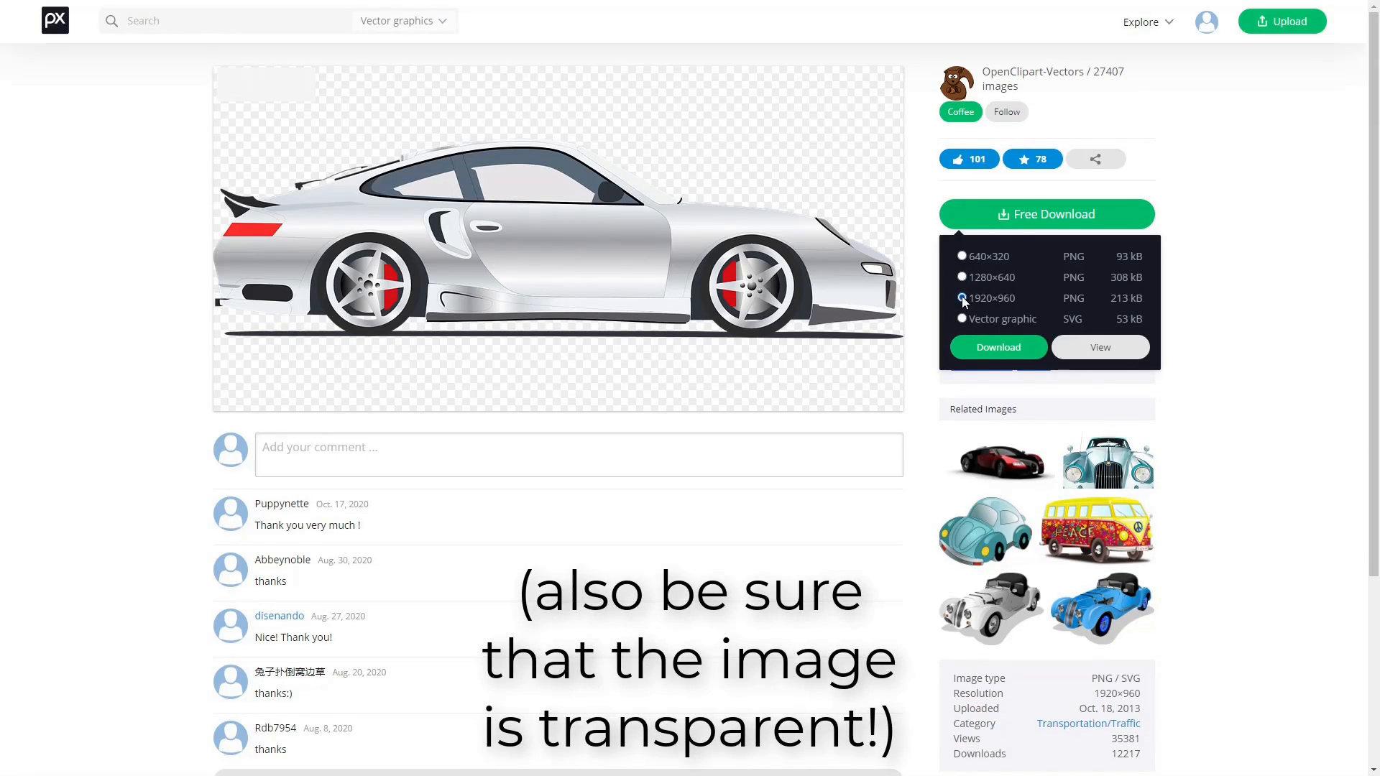
pyautogui.click(993, 348)
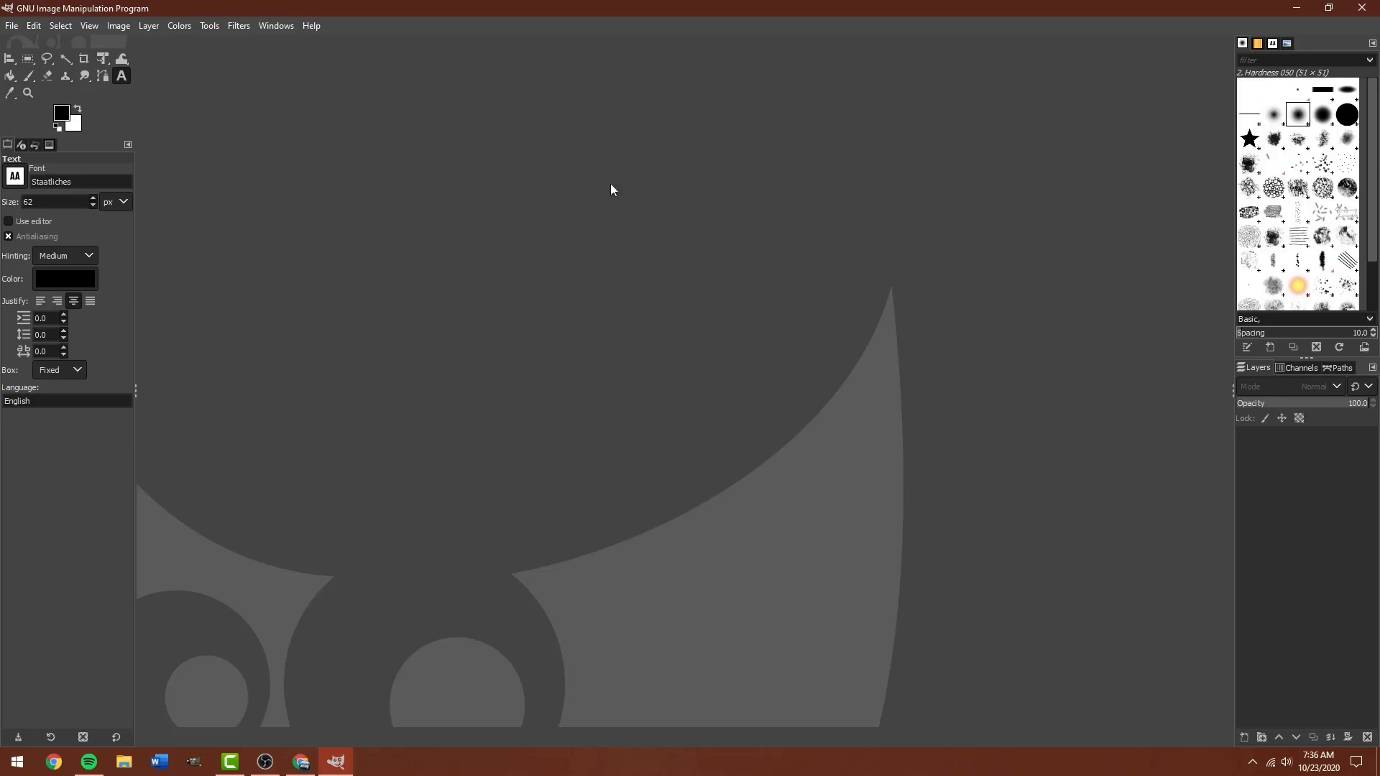
# Create a new 5000×5000 image filled with transparency, accepting the large-size warning.
pyautogui.click(11, 28)
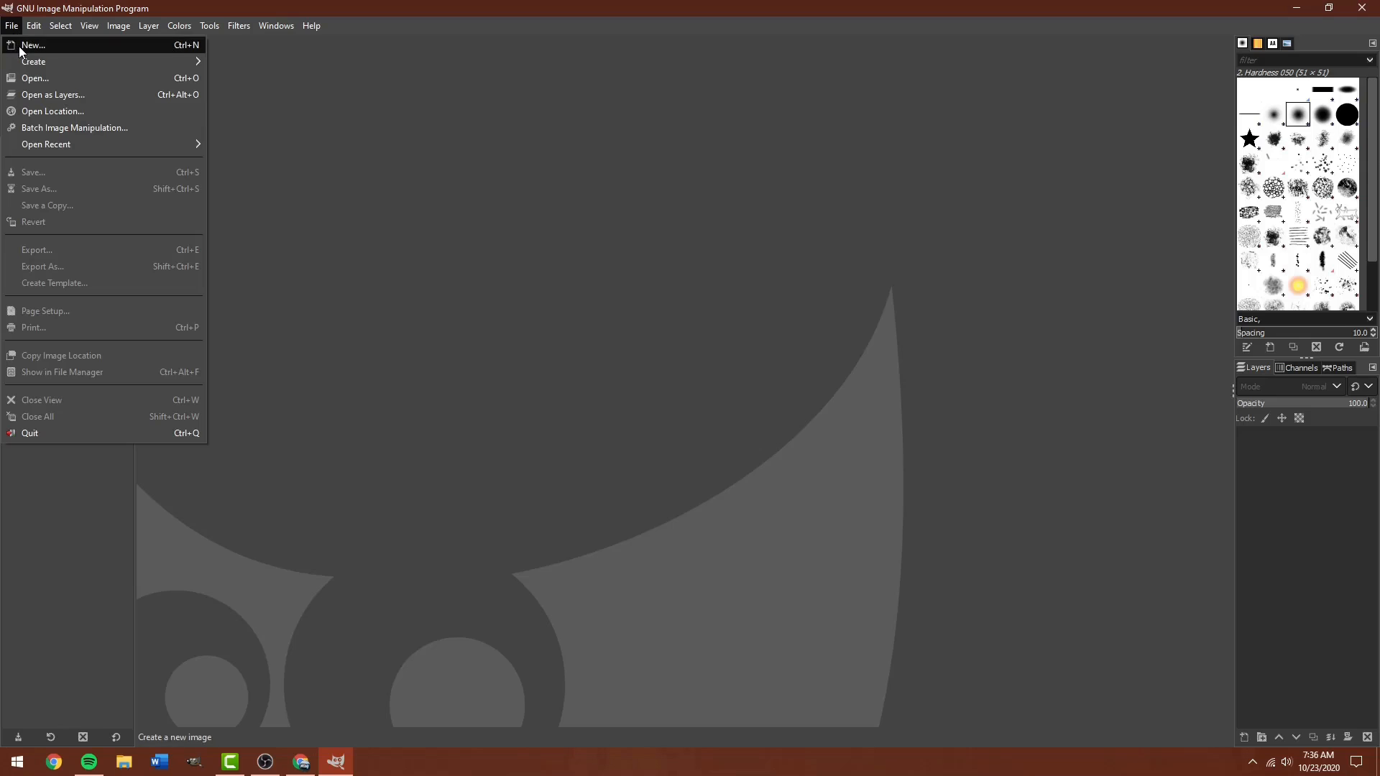
pyautogui.click(18, 46)
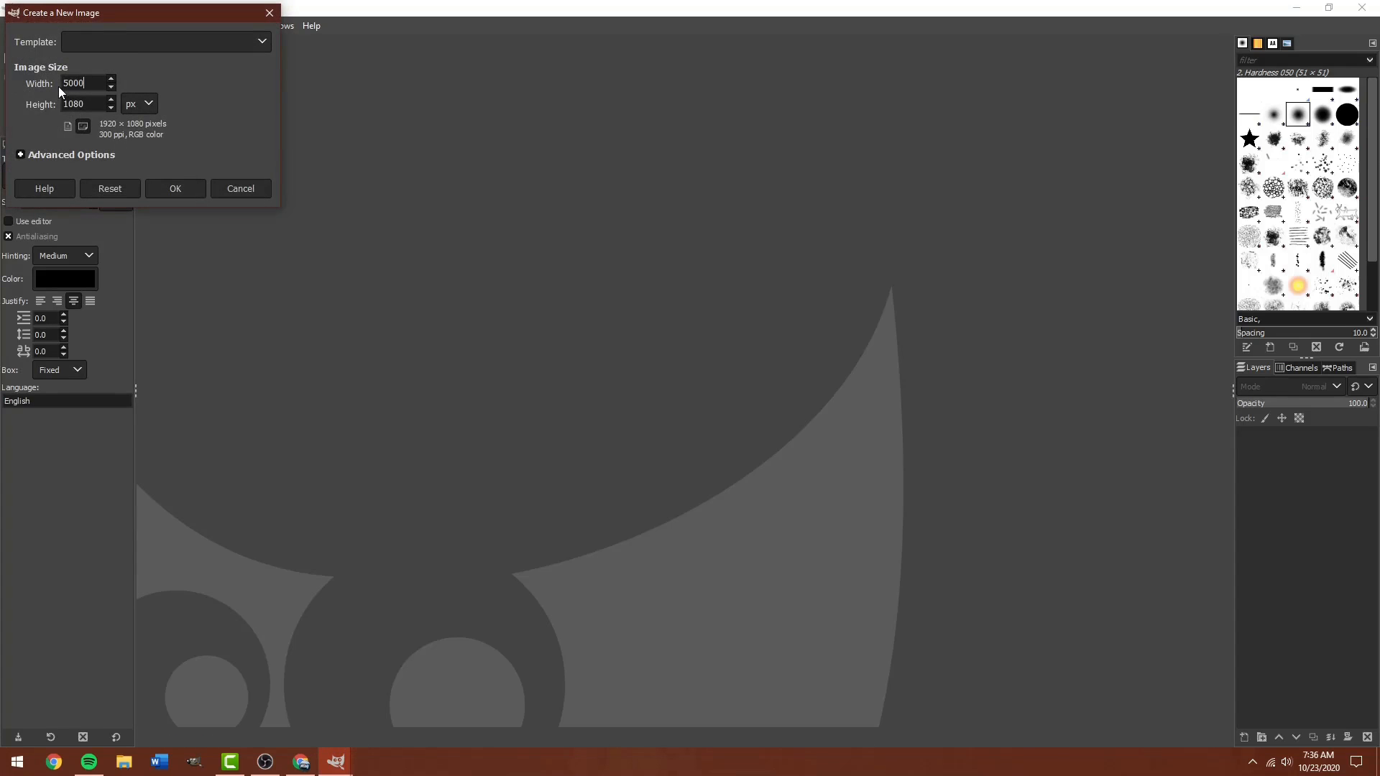
pyautogui.press('Tab')
pyautogui.click(58, 156)
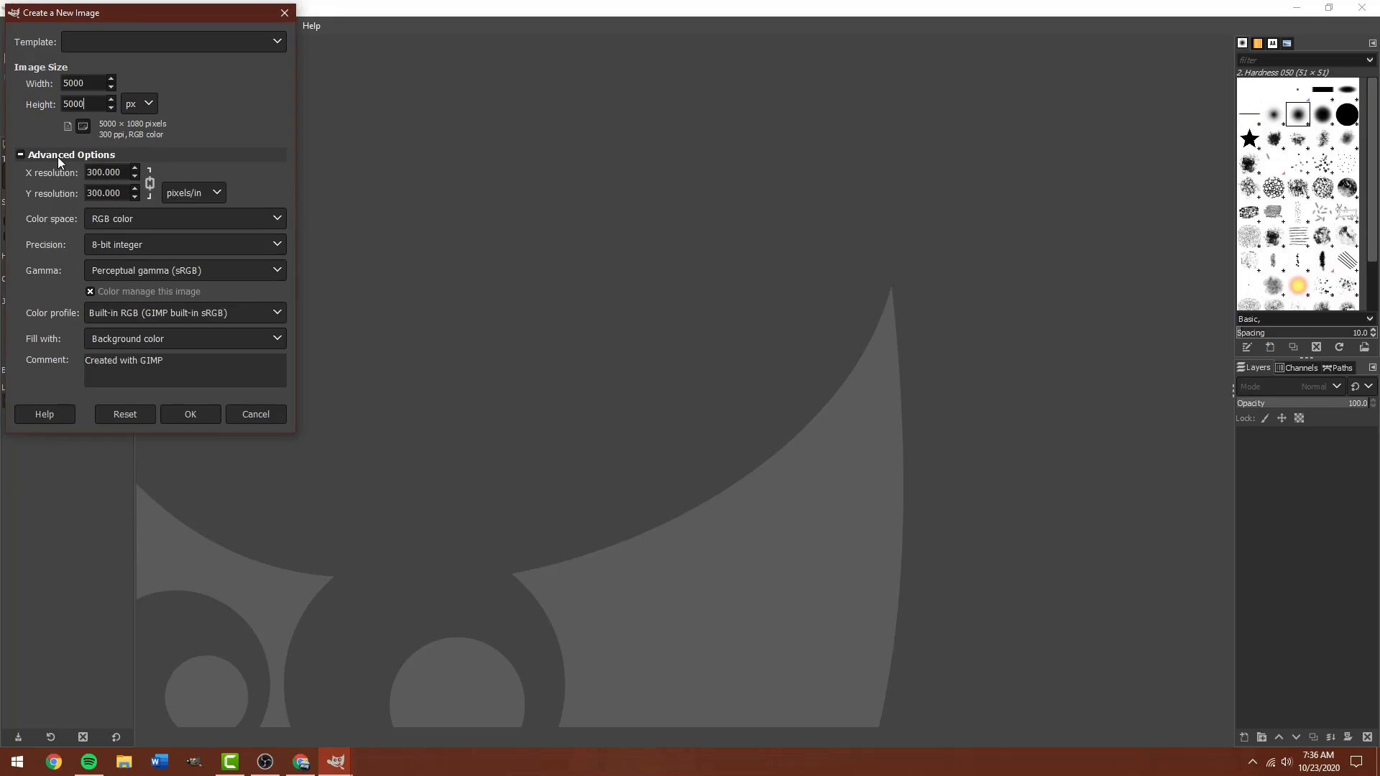
pyautogui.click(117, 338)
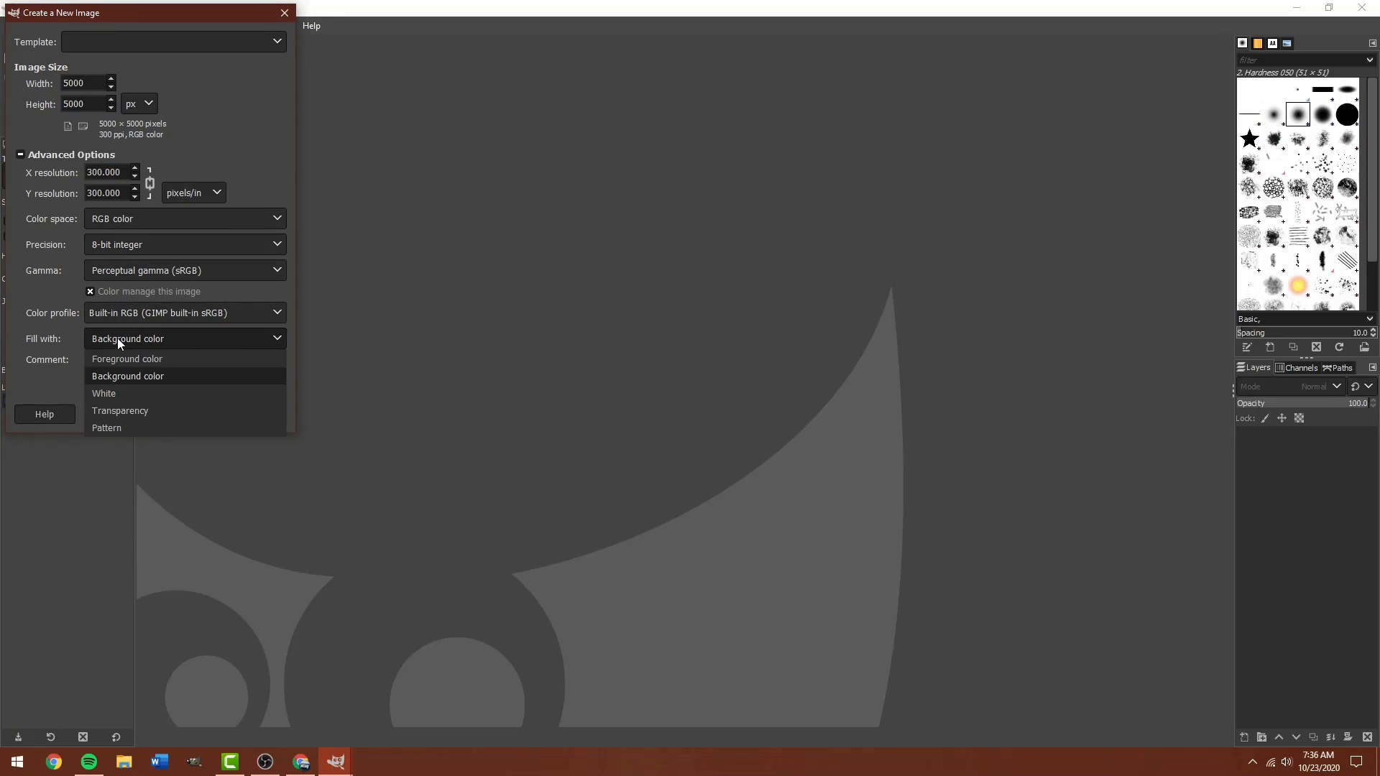
pyautogui.click(123, 411)
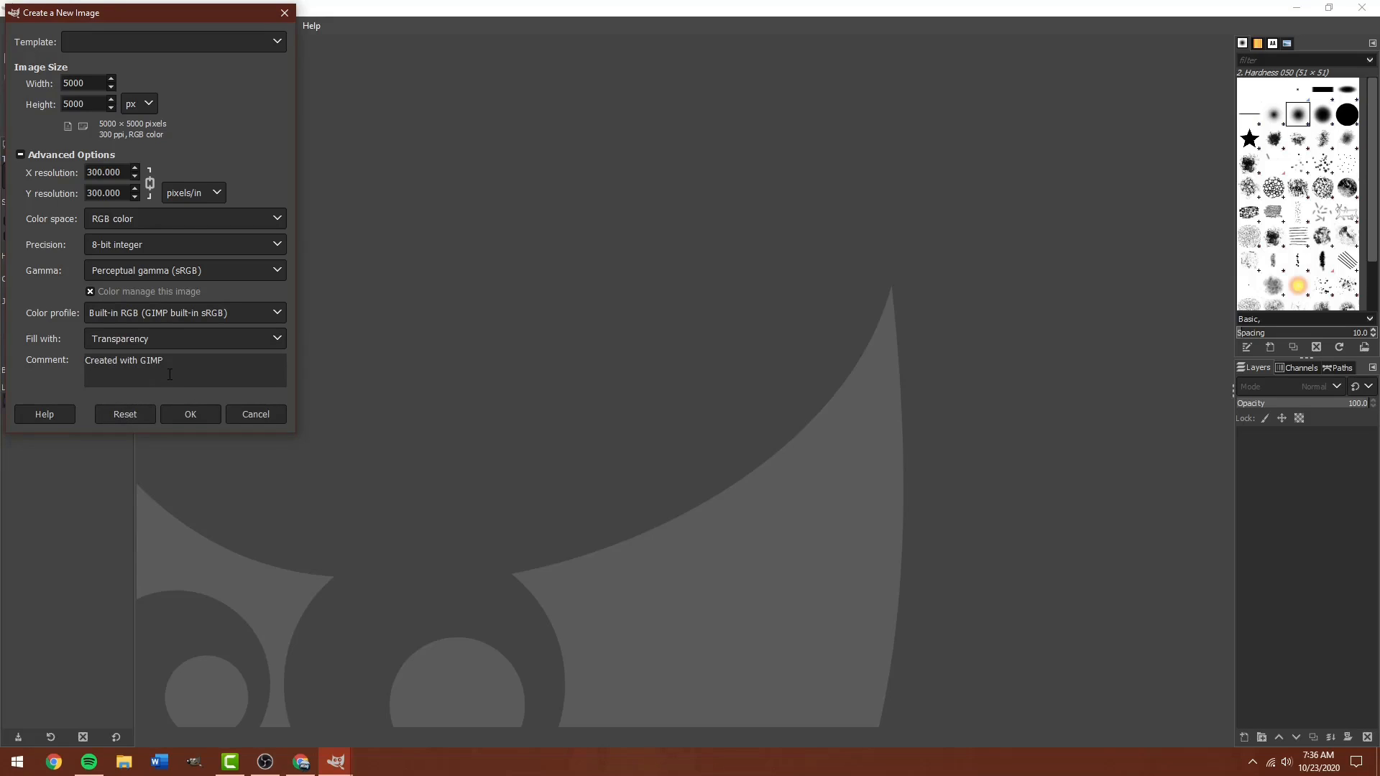
pyautogui.click(191, 415)
pyautogui.click(193, 299)
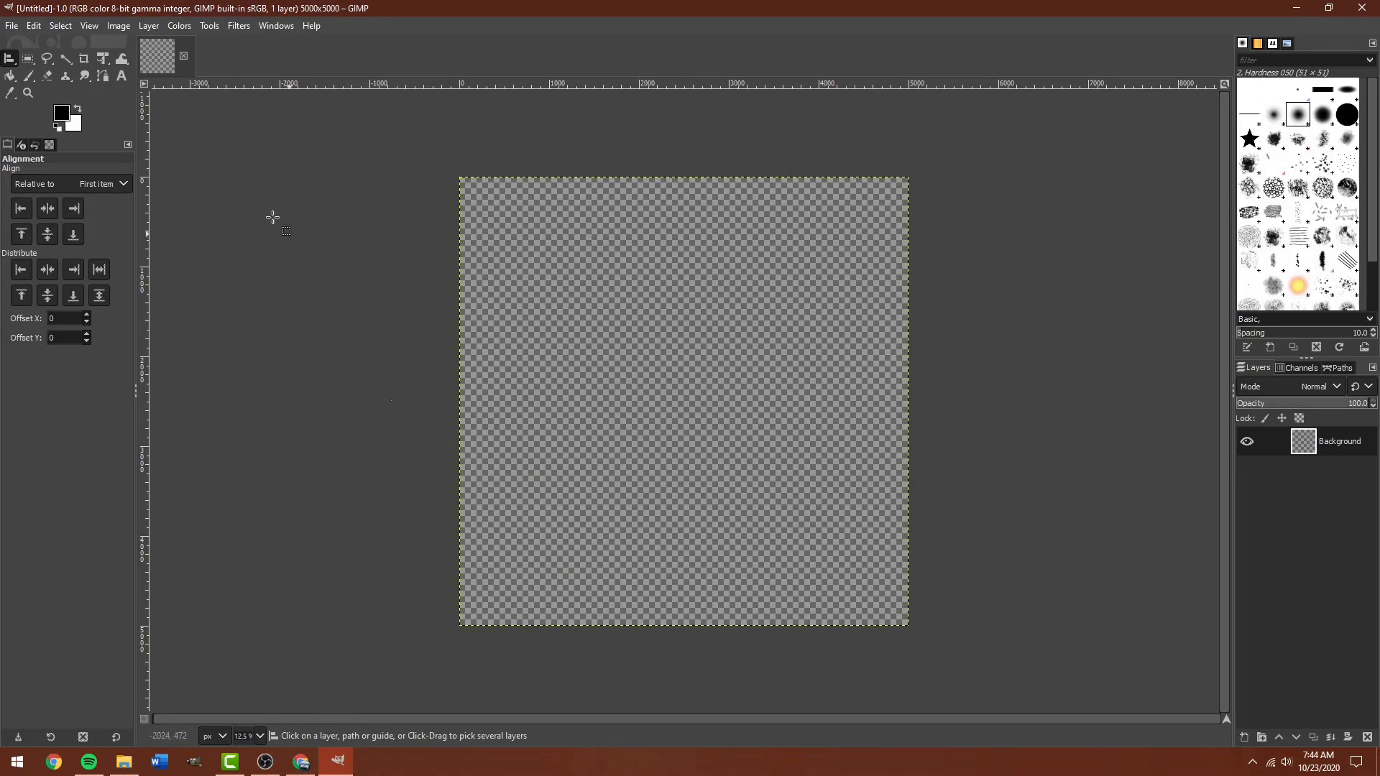
# Add porsche-158149.png to the canvas as a new layer.
pyautogui.click(12, 27)
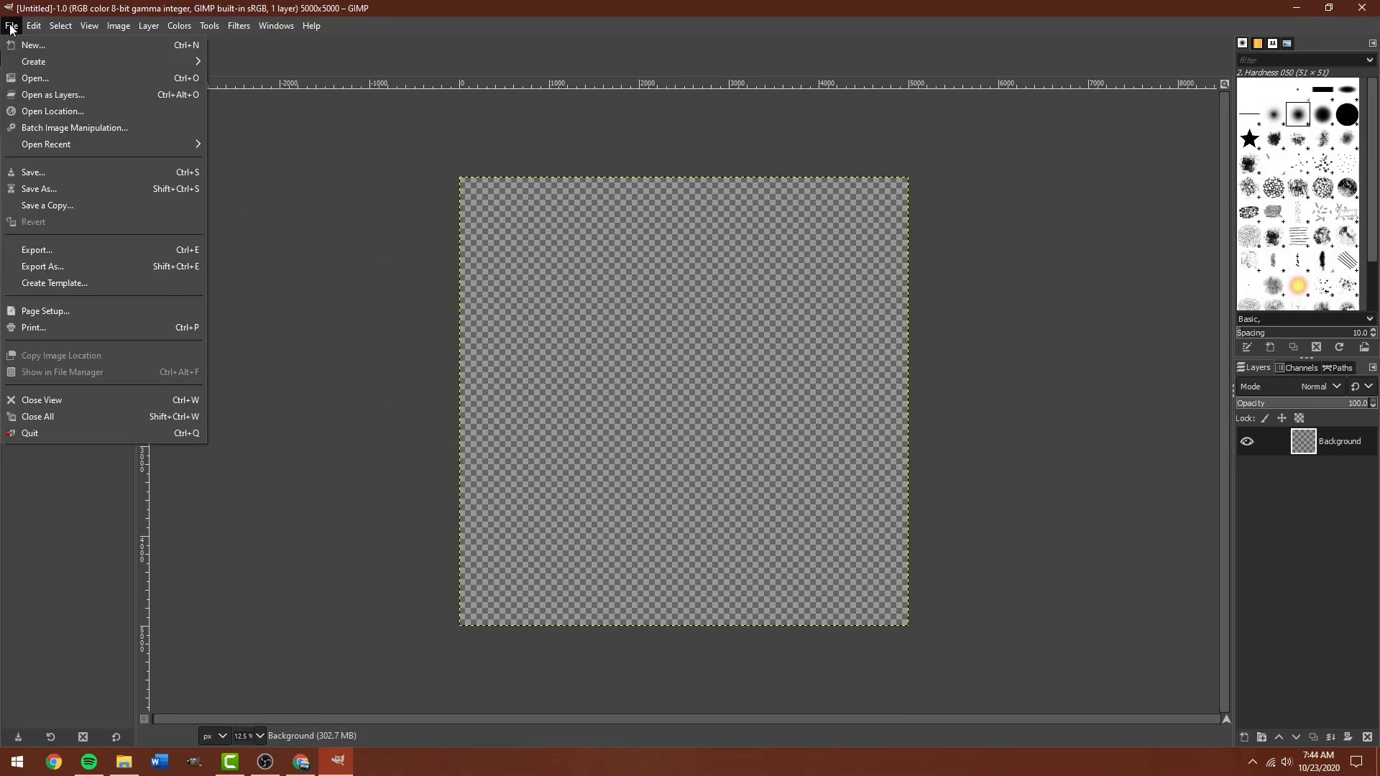
pyautogui.click(24, 94)
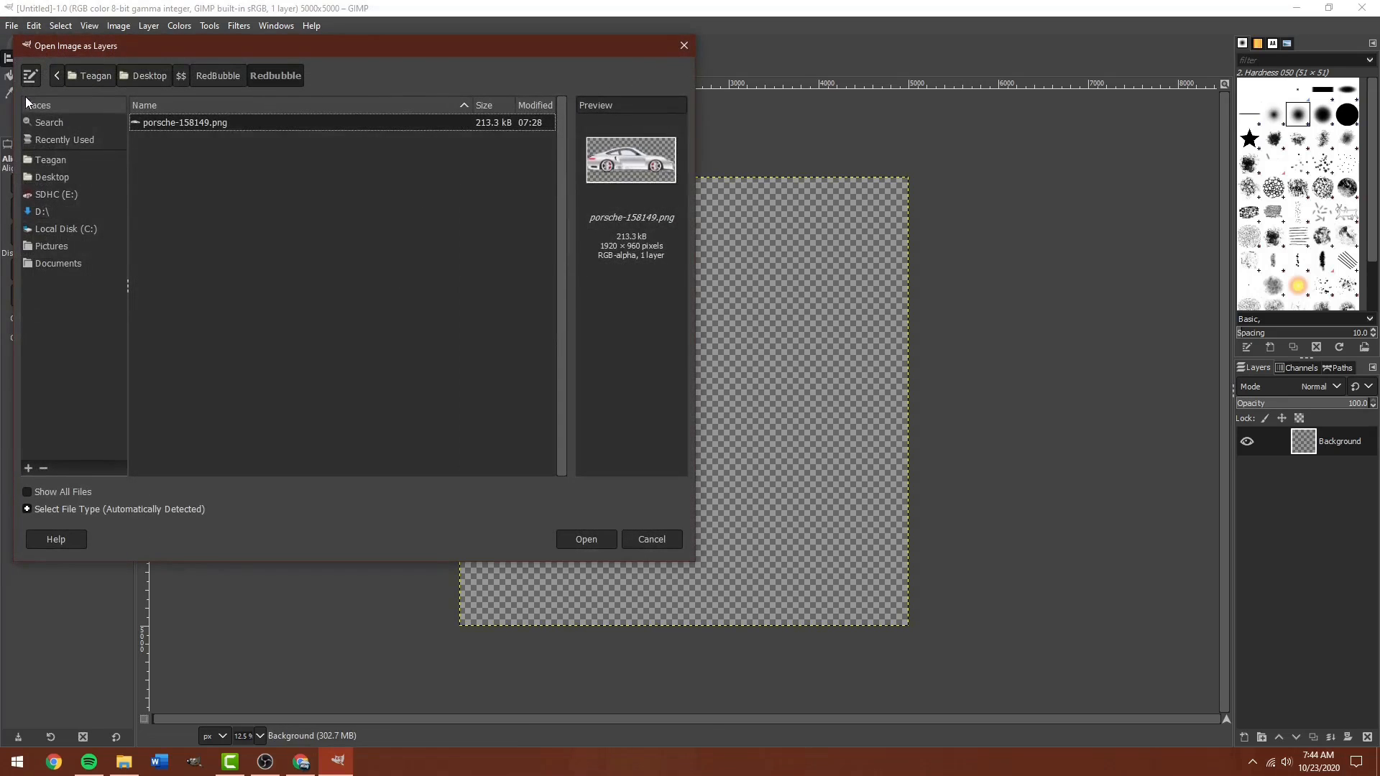
pyautogui.doubleClick(197, 123)
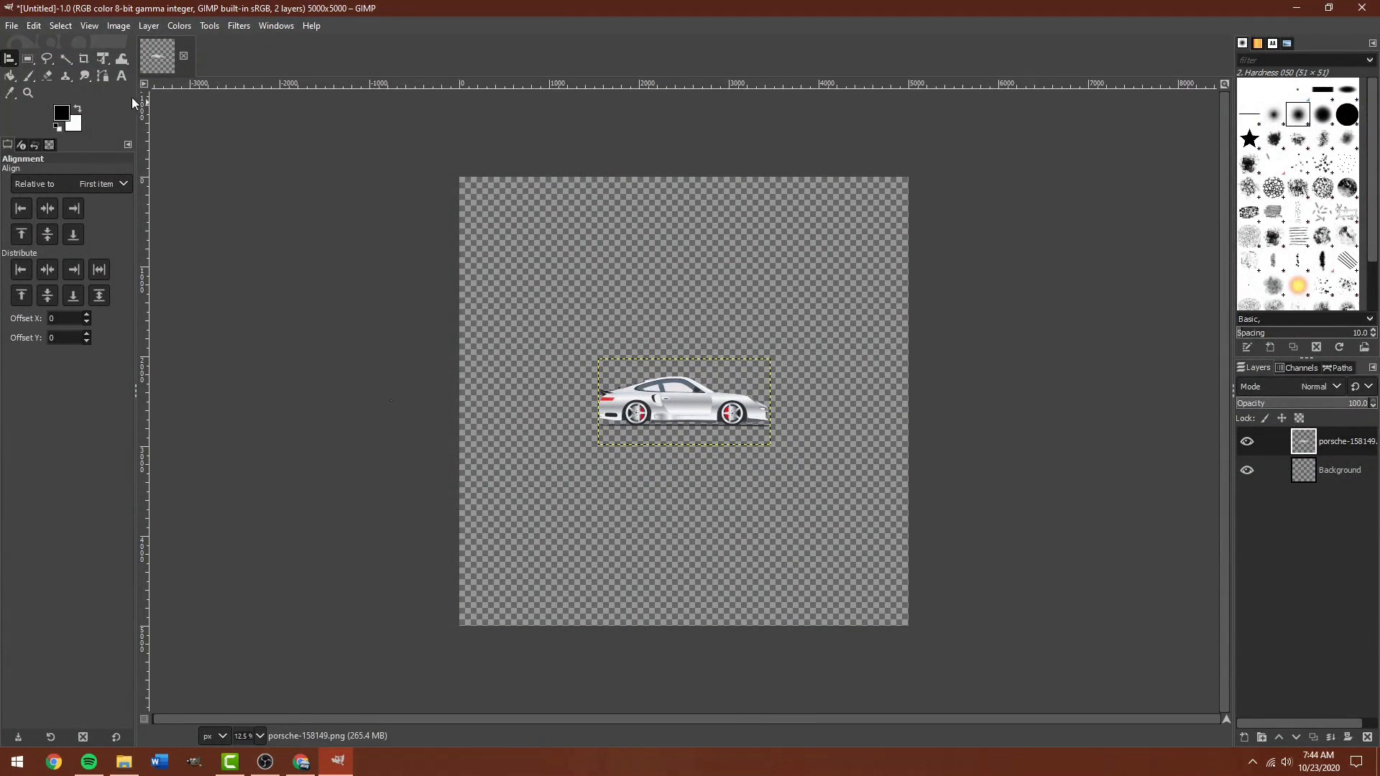
pyautogui.click(102, 62)
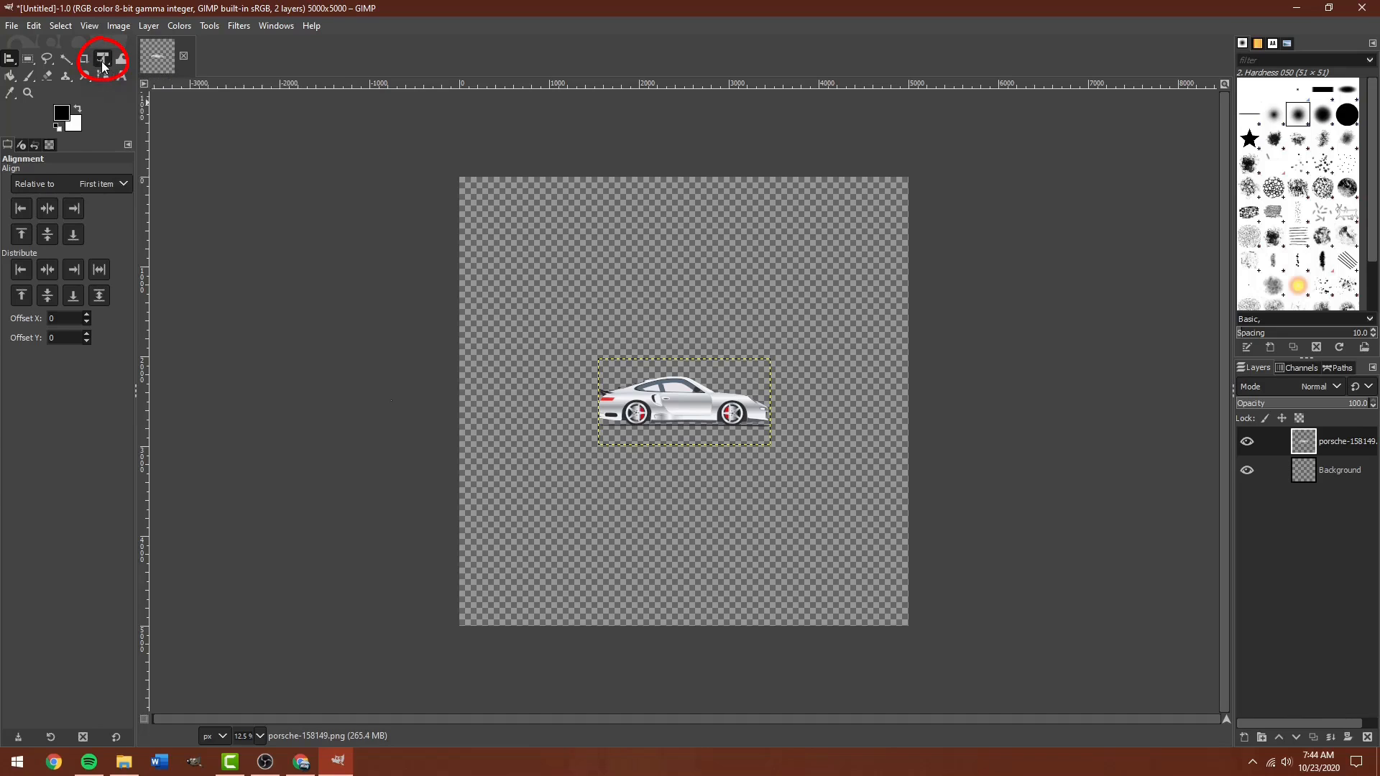
# Scale the car up about 2.3× so it spans most of the canvas width.
pyautogui.click(668, 405)
pyautogui.moveTo(771, 375); pyautogui.dragTo(967, 311)
pyautogui.moveTo(867, 386); pyautogui.dragTo(782, 377)
pyautogui.moveTo(870, 273); pyautogui.dragTo(902, 254)
pyautogui.moveTo(797, 339); pyautogui.dragTo(776, 343)
pyautogui.moveTo(886, 256); pyautogui.dragTo(900, 249)
pyautogui.moveTo(794, 330); pyautogui.dragTo(789, 332)
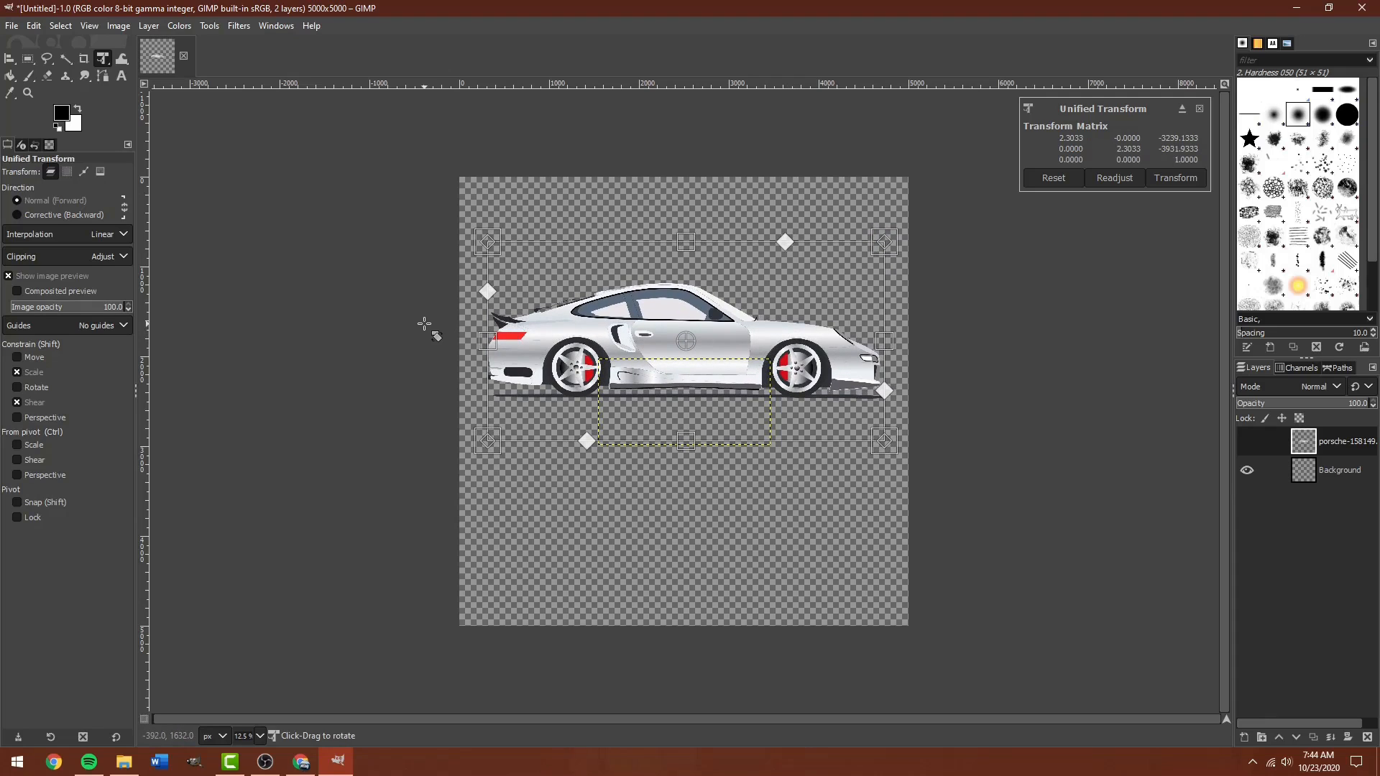
# Center the car layer horizontally on the canvas with the Alignment tool.
pyautogui.click(7, 57)
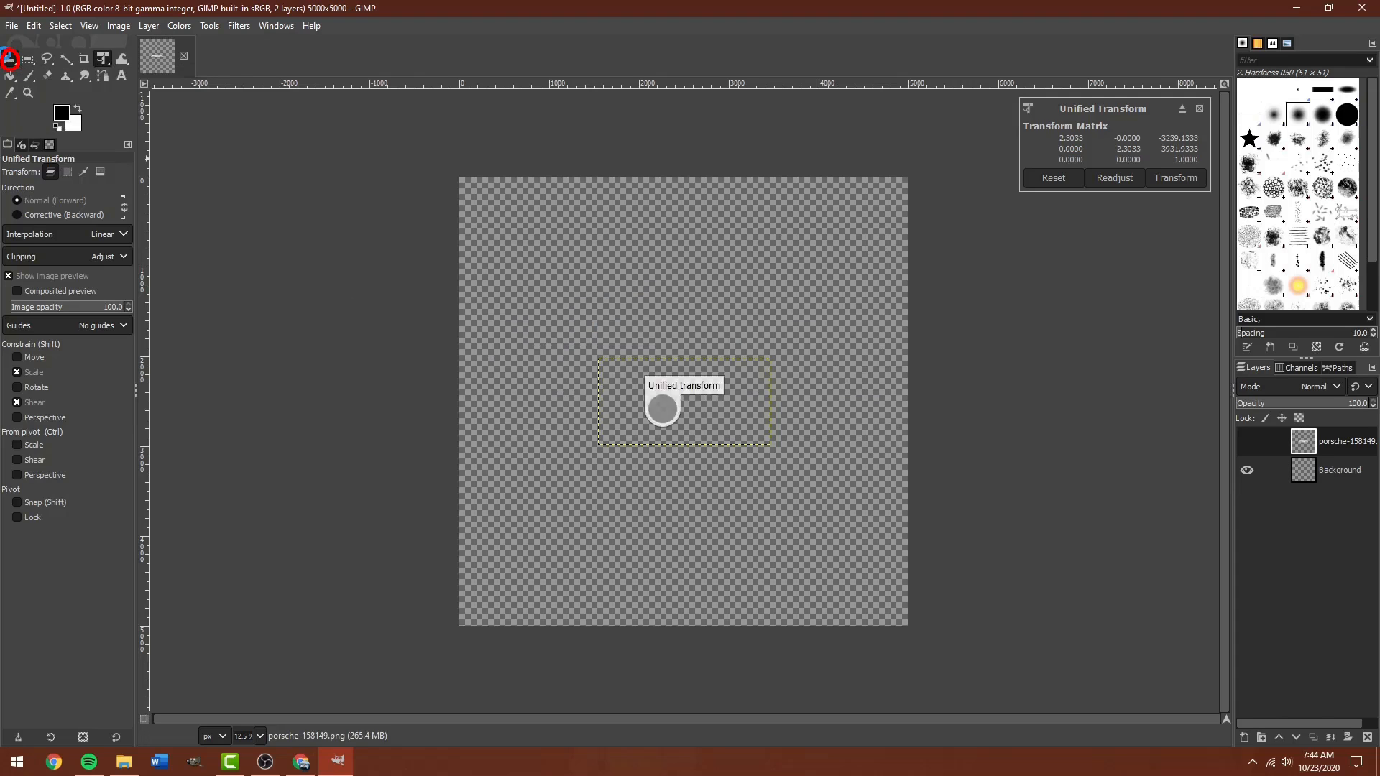
pyautogui.click(530, 302)
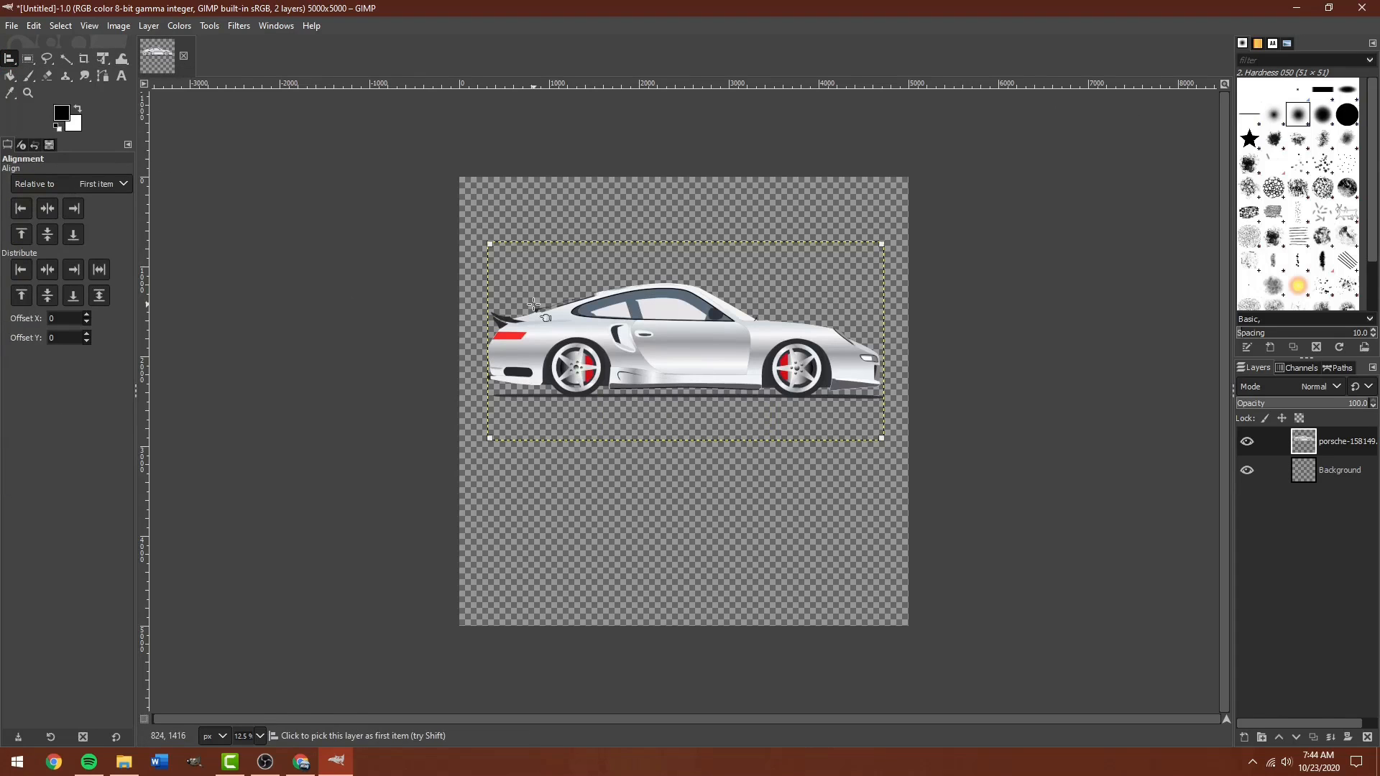
pyautogui.click(49, 269)
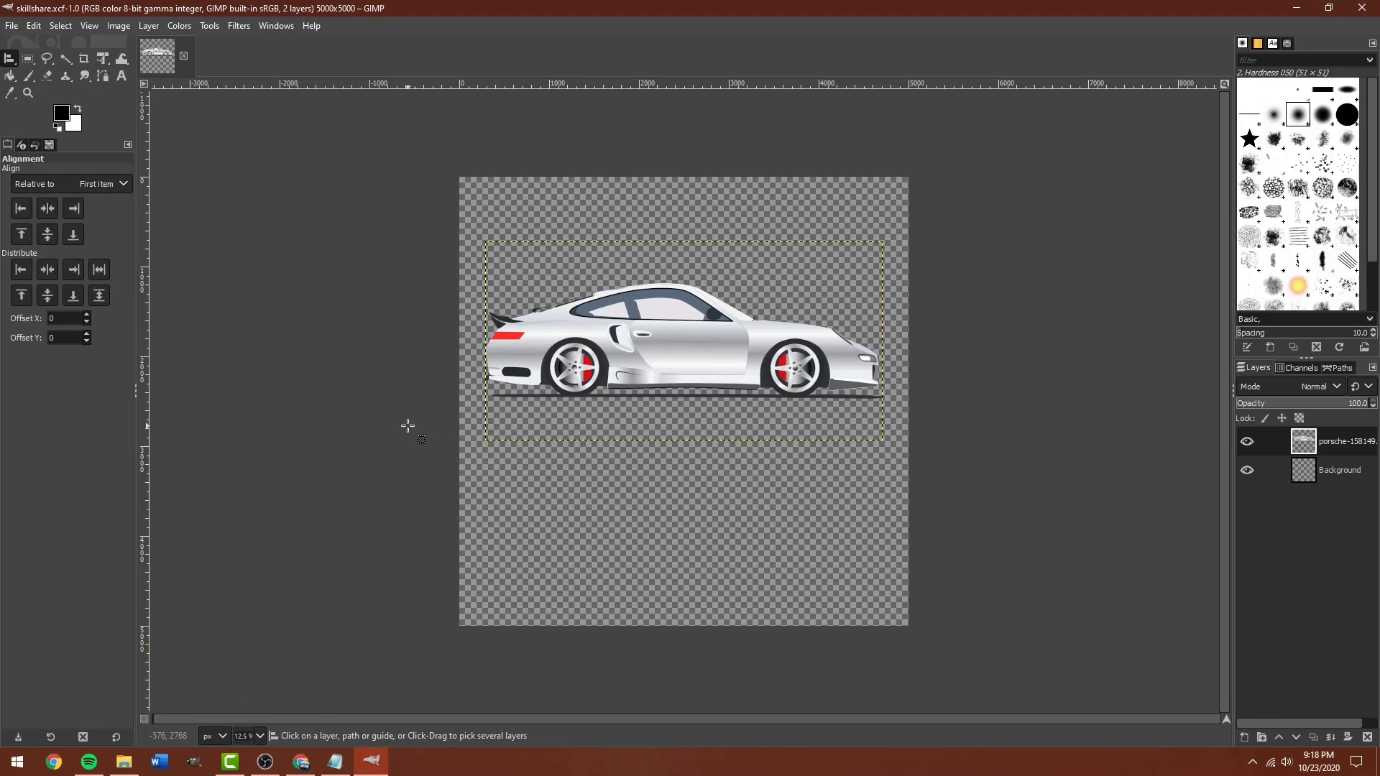
# Set the Text tool font to Staatliches, keeping the 62 px size.
pyautogui.click(120, 77)
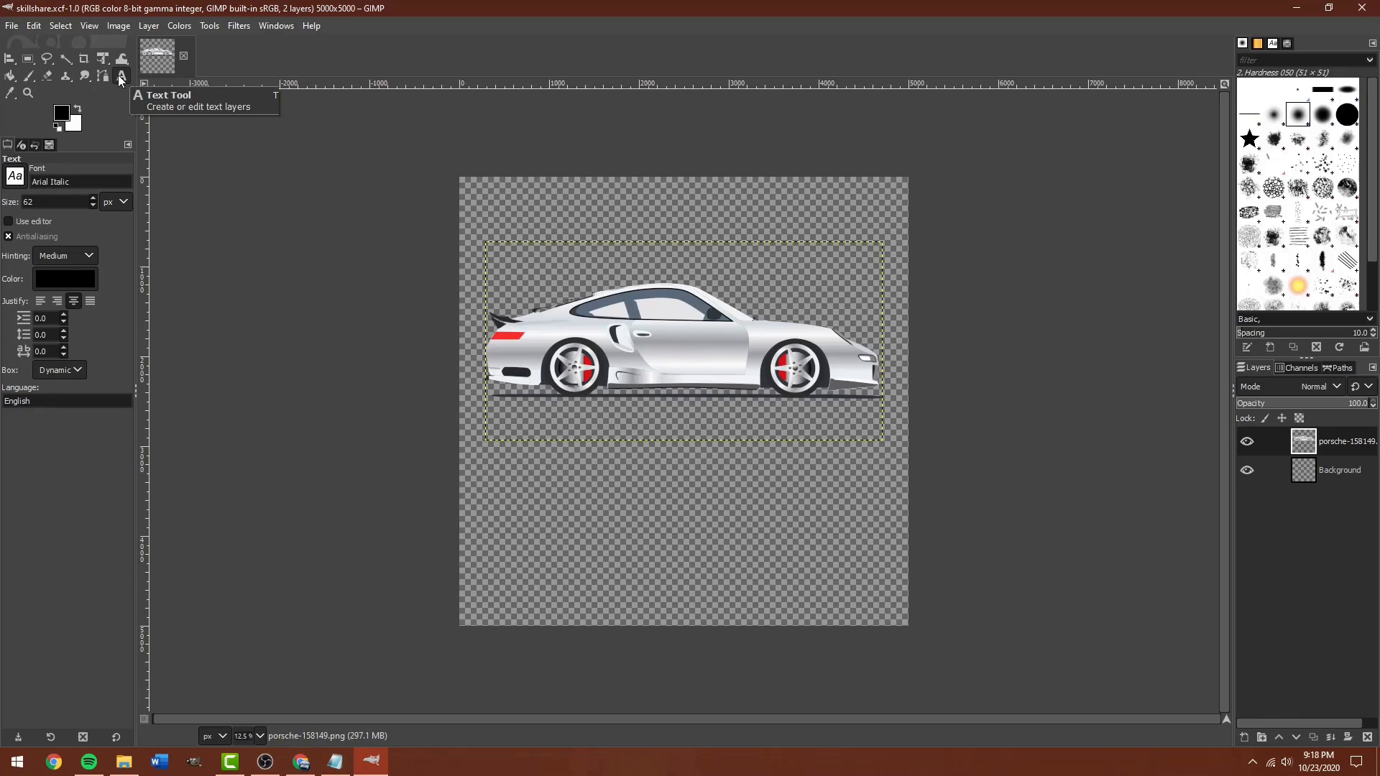
pyautogui.tripleClick(83, 179)
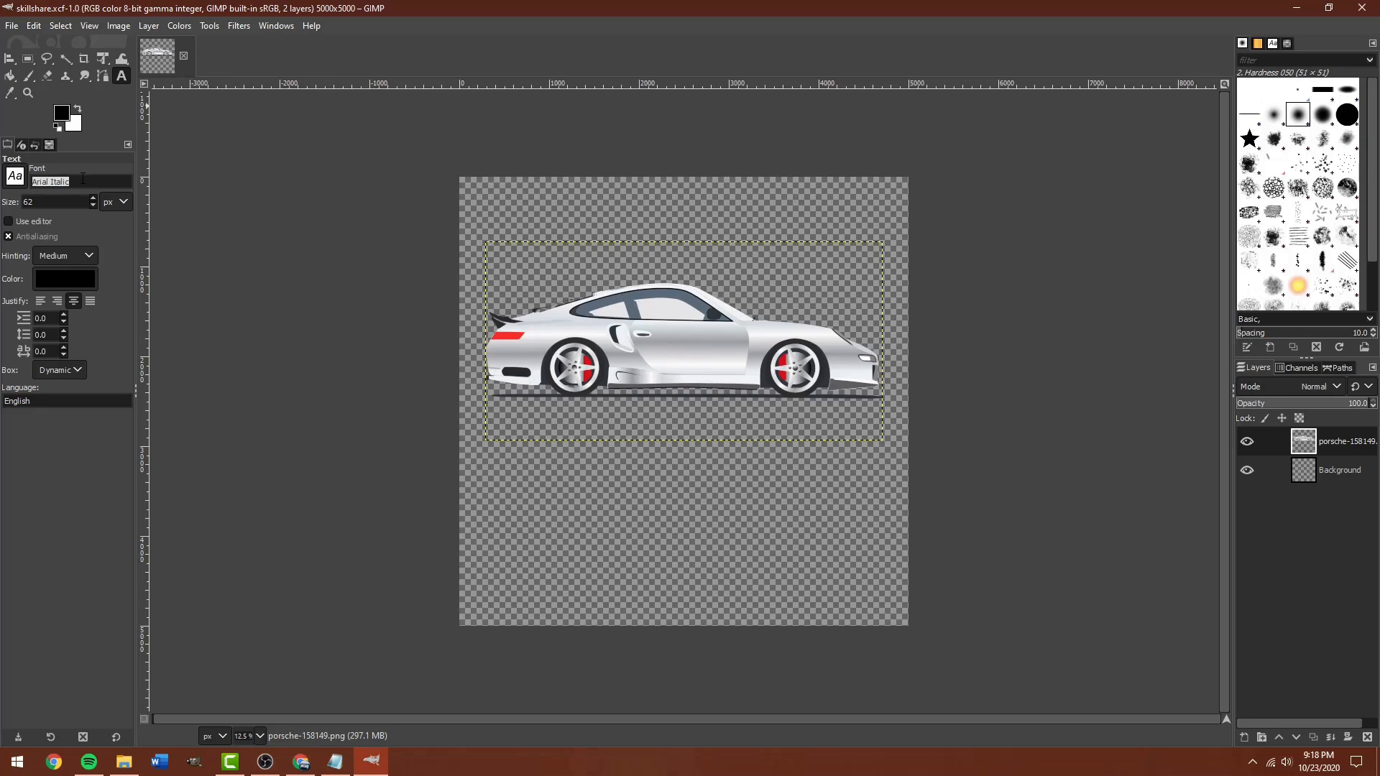
pyautogui.press('BackSpace')
pyautogui.write('Staatliches')
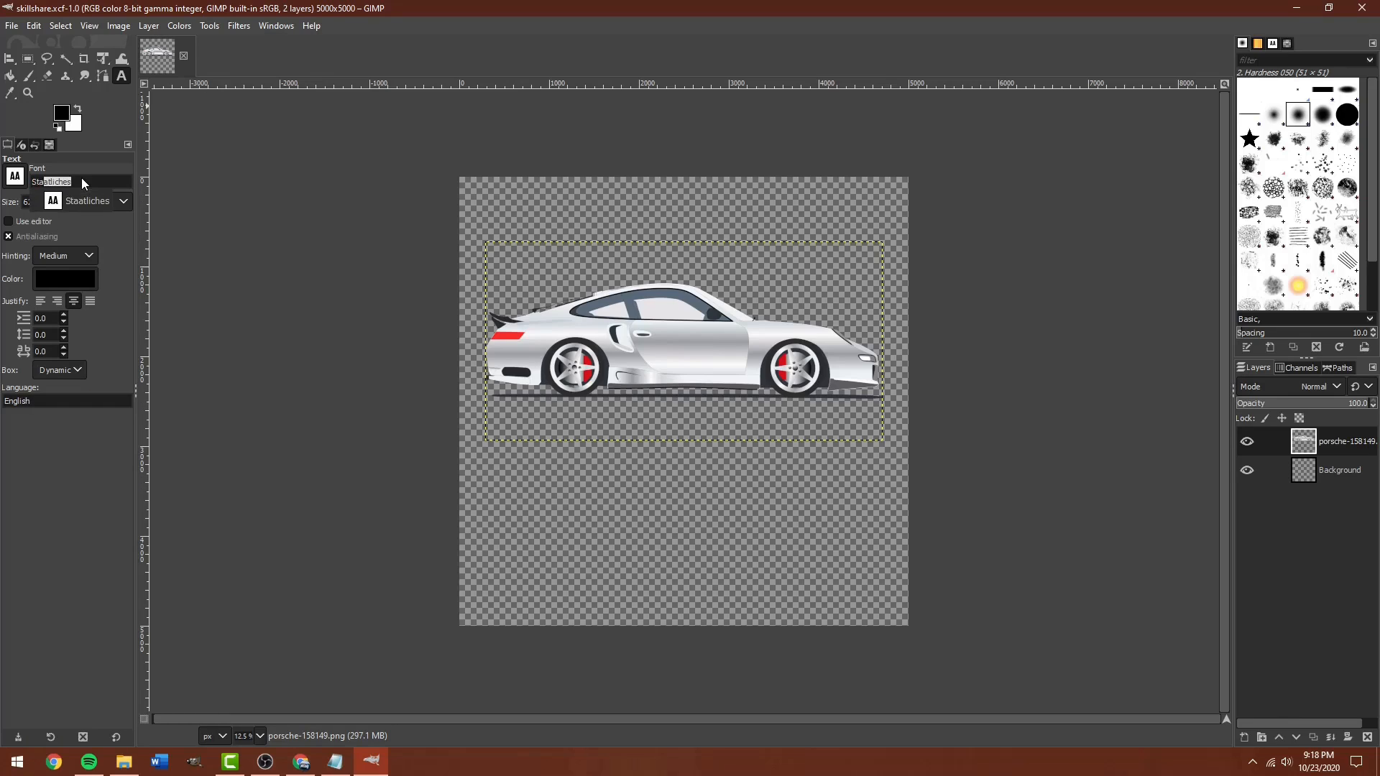
pyautogui.press('Tab')
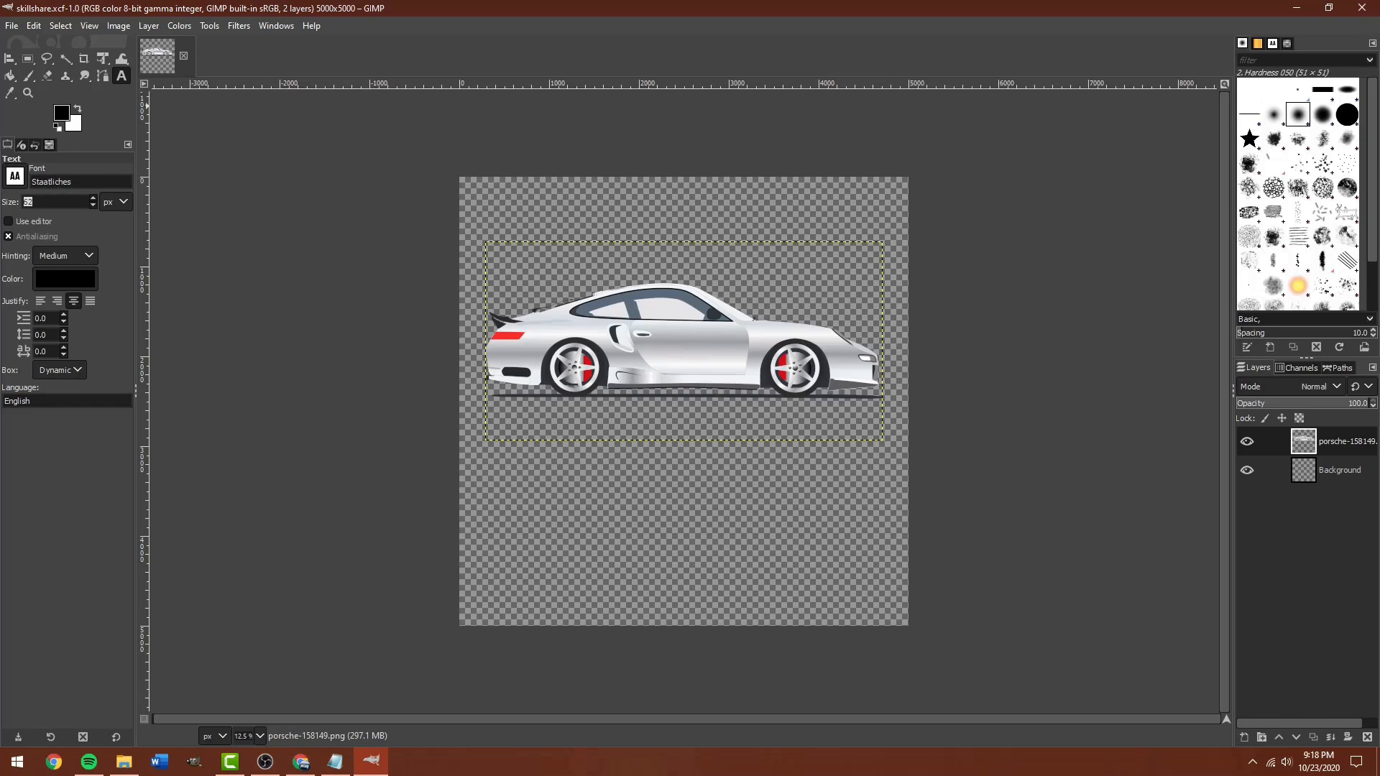
pyautogui.press('Return')
# Type 'Drop a gear and disappear' in a text box below the car and enlarge it.
pyautogui.moveTo(486, 466); pyautogui.dragTo(896, 610)
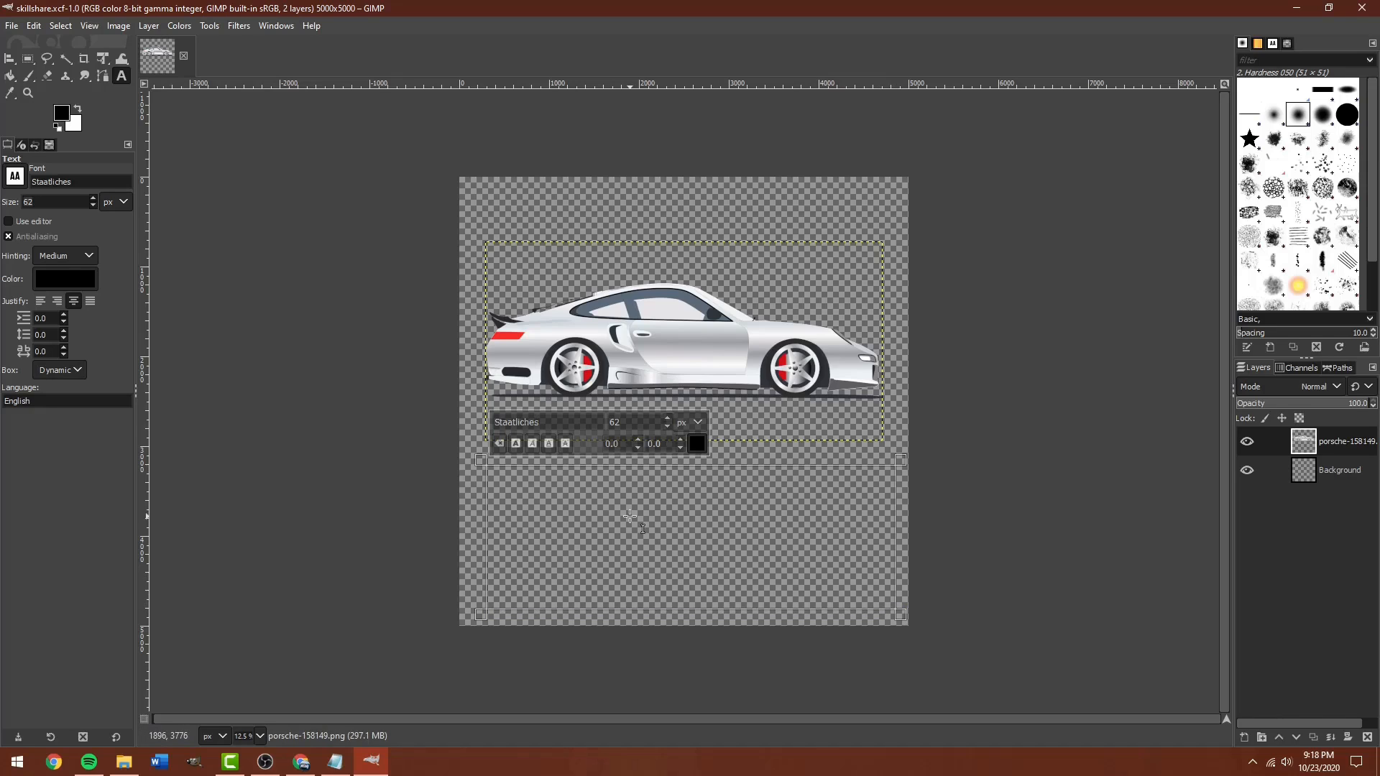
pyautogui.write('D')
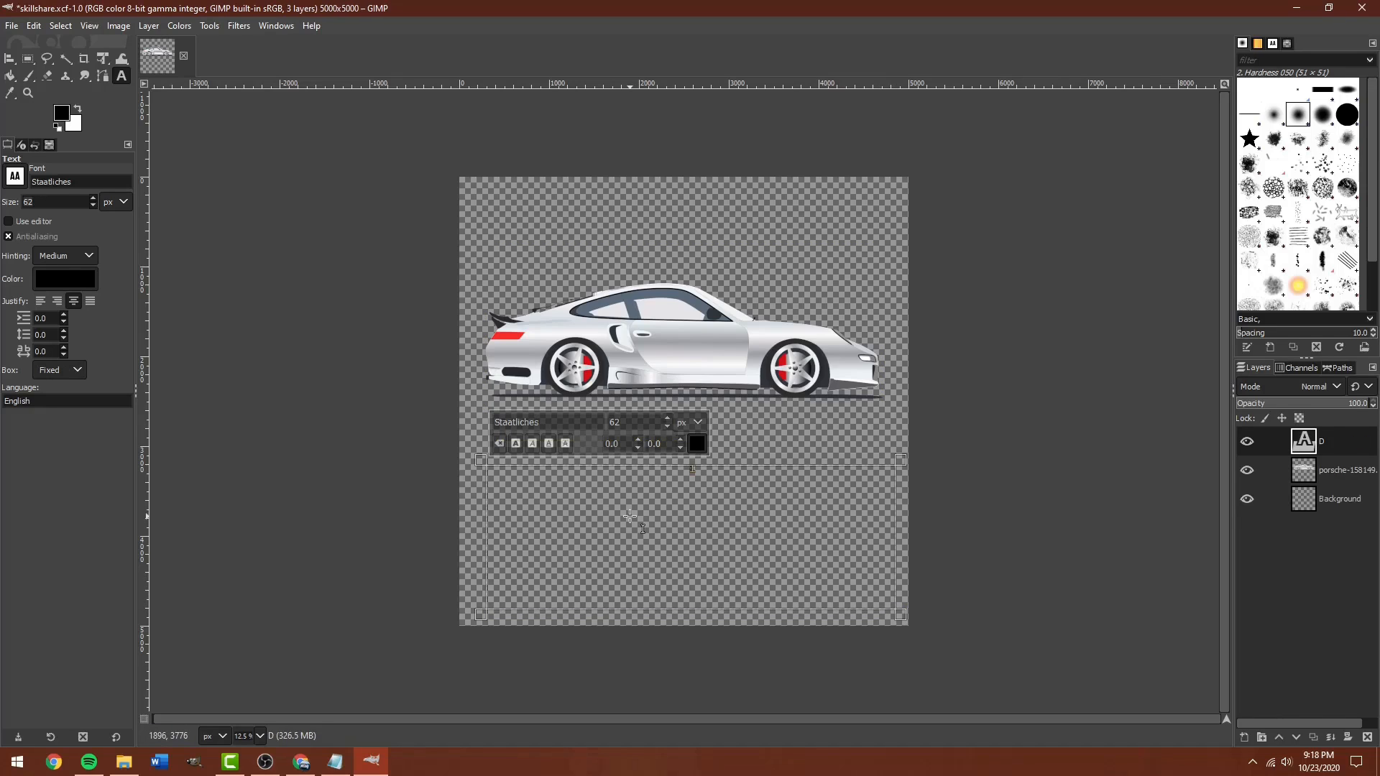
pyautogui.write('rop a gear and dissappear')
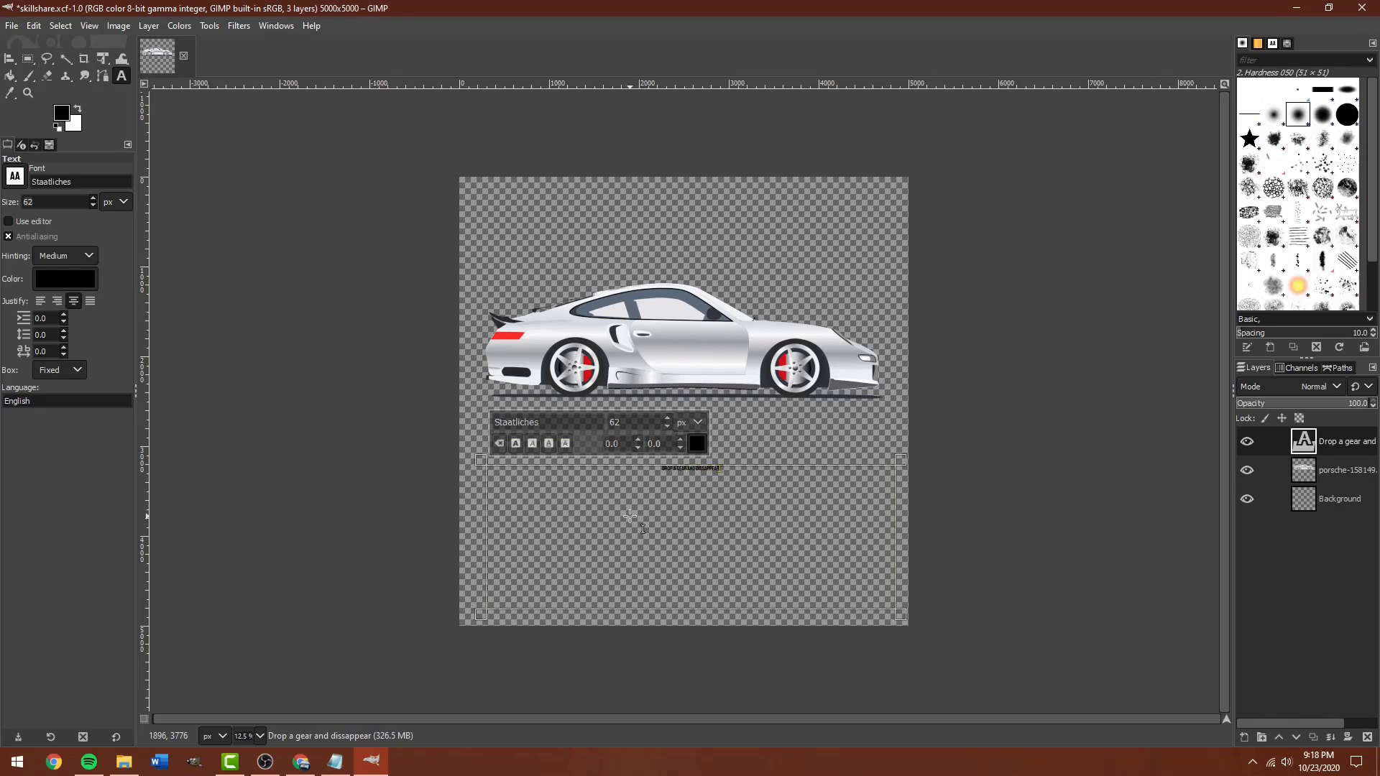
pyautogui.press('BackSpace')
pyautogui.hotkey('ctrl', 'a')
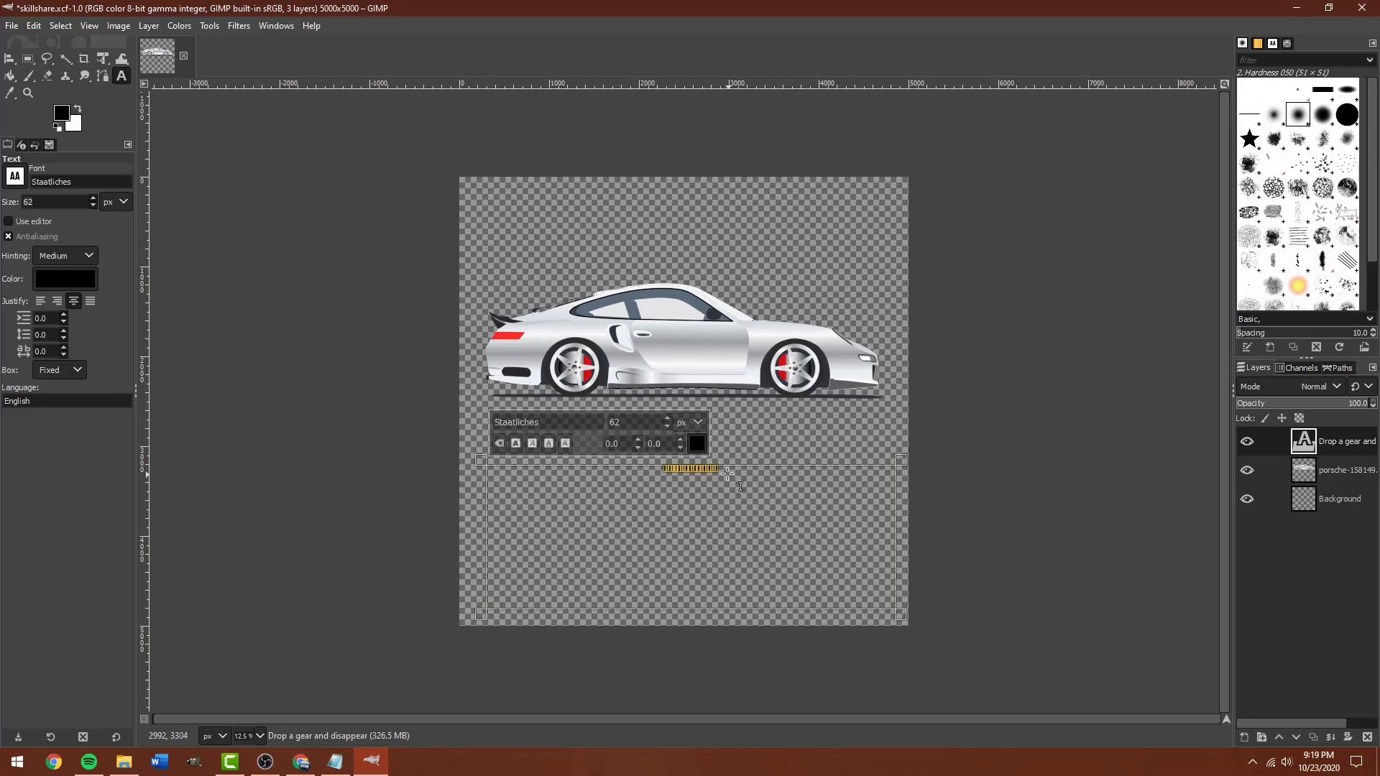
pyautogui.click(667, 419)
pyautogui.moveTo(667, 422); pyautogui.dragTo(668, 422)
# Resize the caption's text box and try larger font sizes, undoing the last one.
pyautogui.click(668, 418)
pyautogui.click(668, 417)
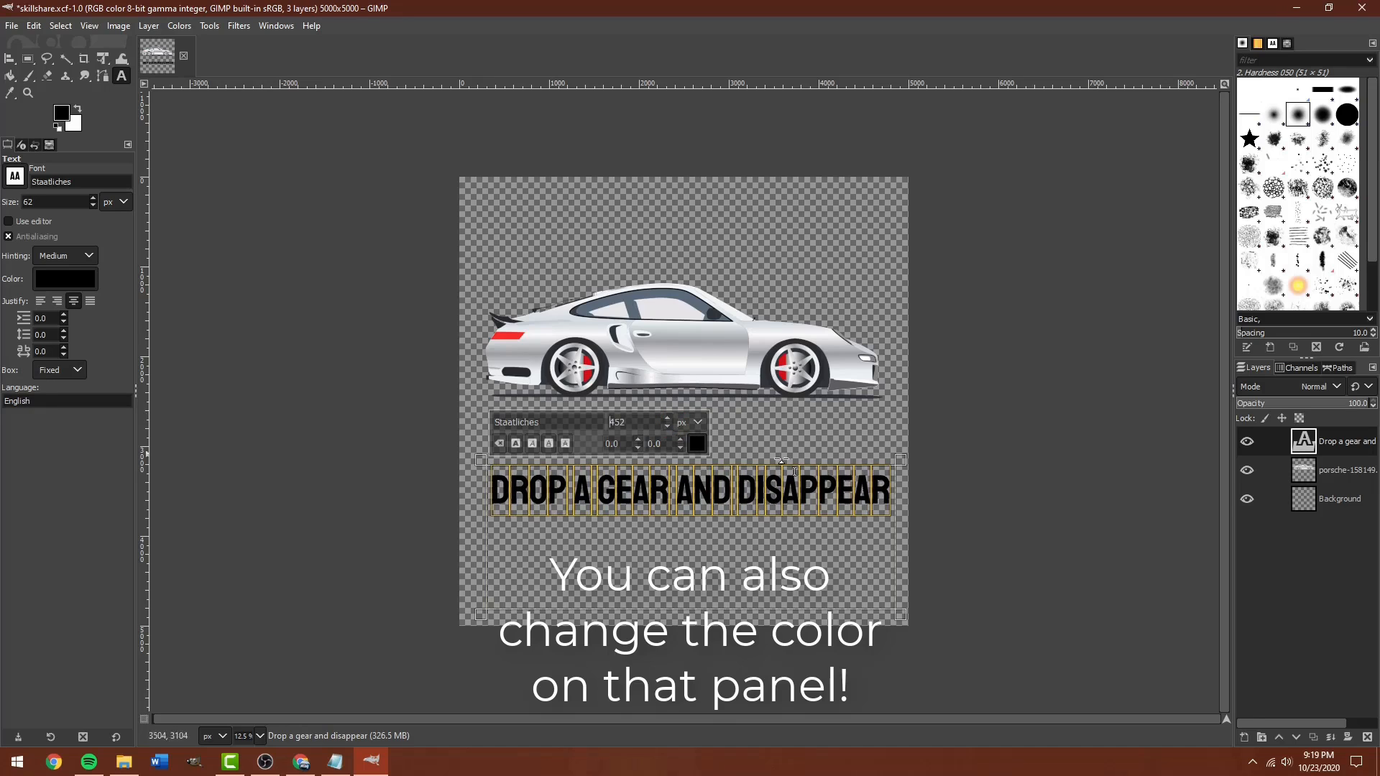
pyautogui.moveTo(900, 613); pyautogui.dragTo(913, 507)
pyautogui.moveTo(484, 485); pyautogui.dragTo(461, 485)
pyautogui.moveTo(612, 510); pyautogui.dragTo(612, 544)
pyautogui.click(644, 417)
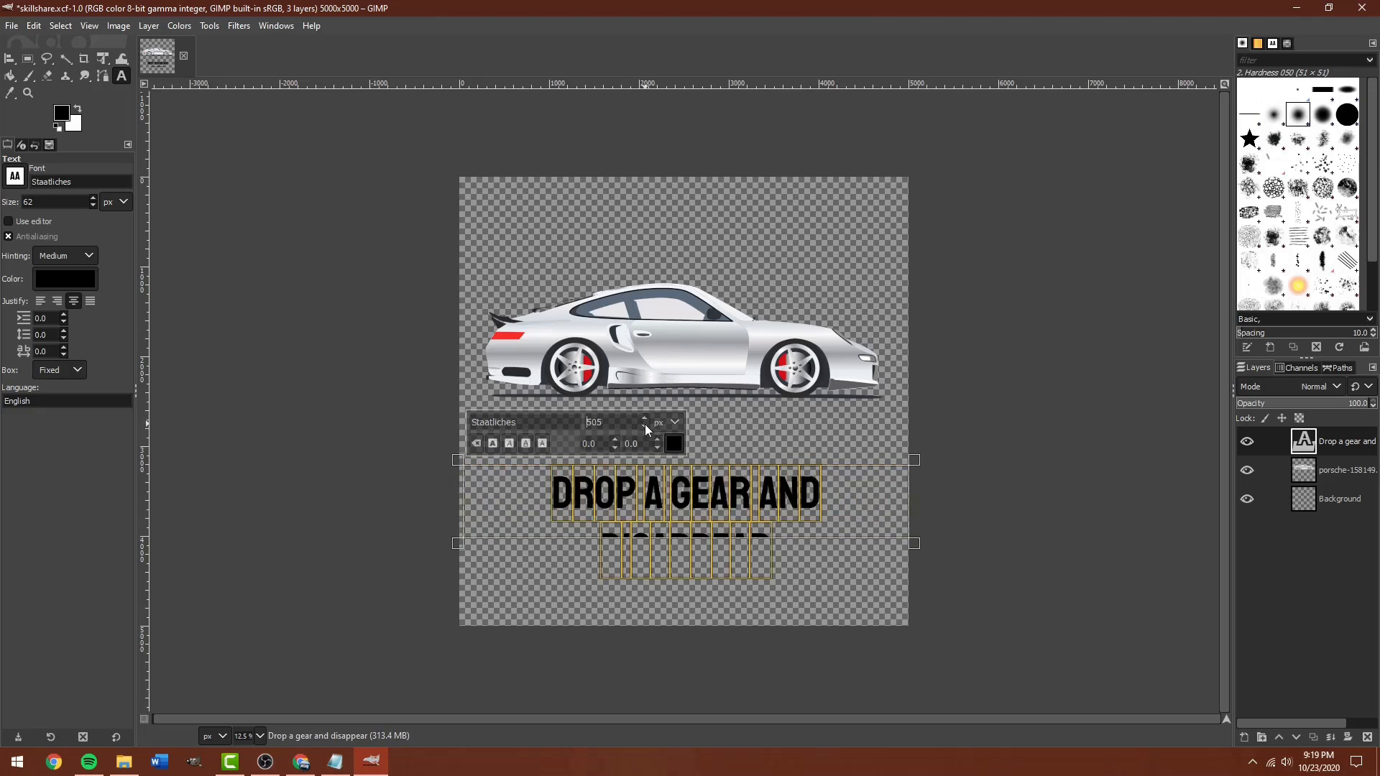
pyautogui.click(644, 426)
pyautogui.click(645, 419)
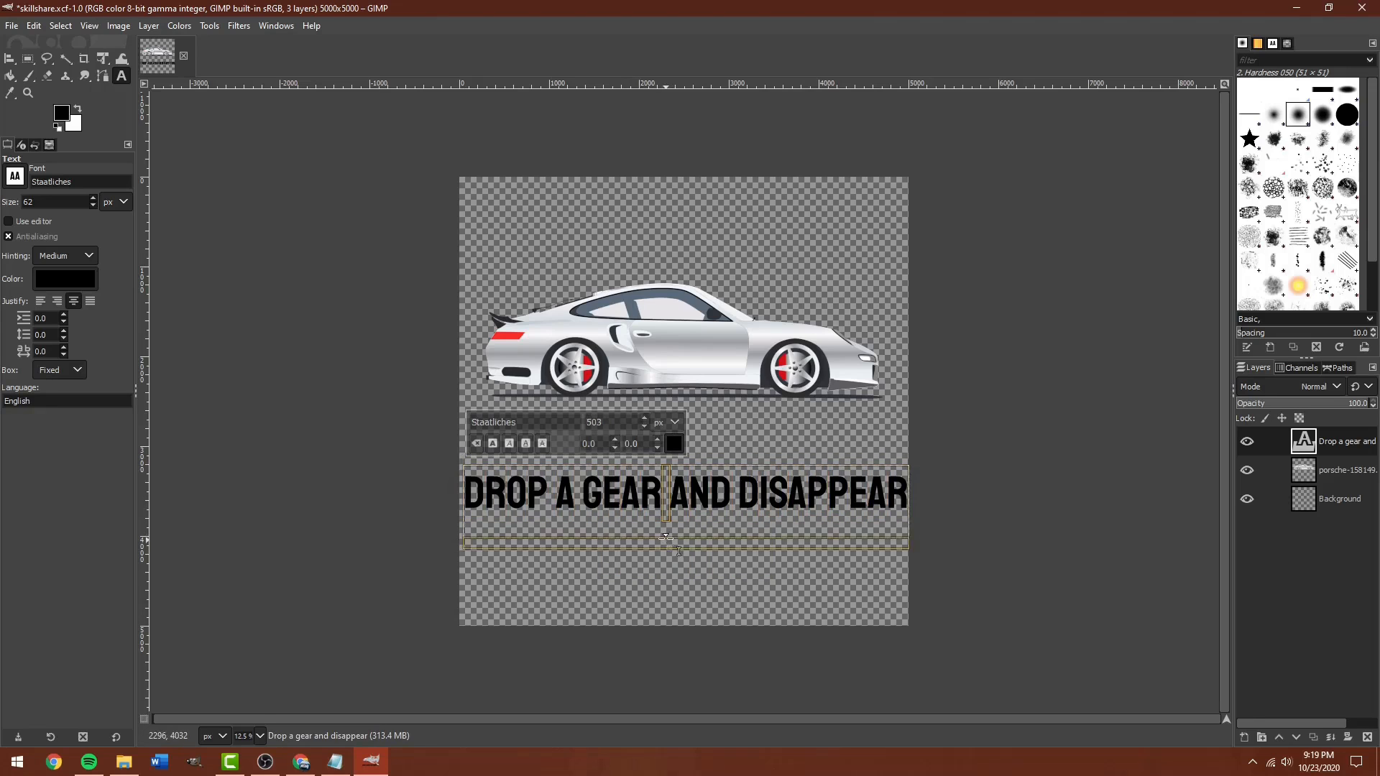
pyautogui.hotkey('ctrl', 'z')
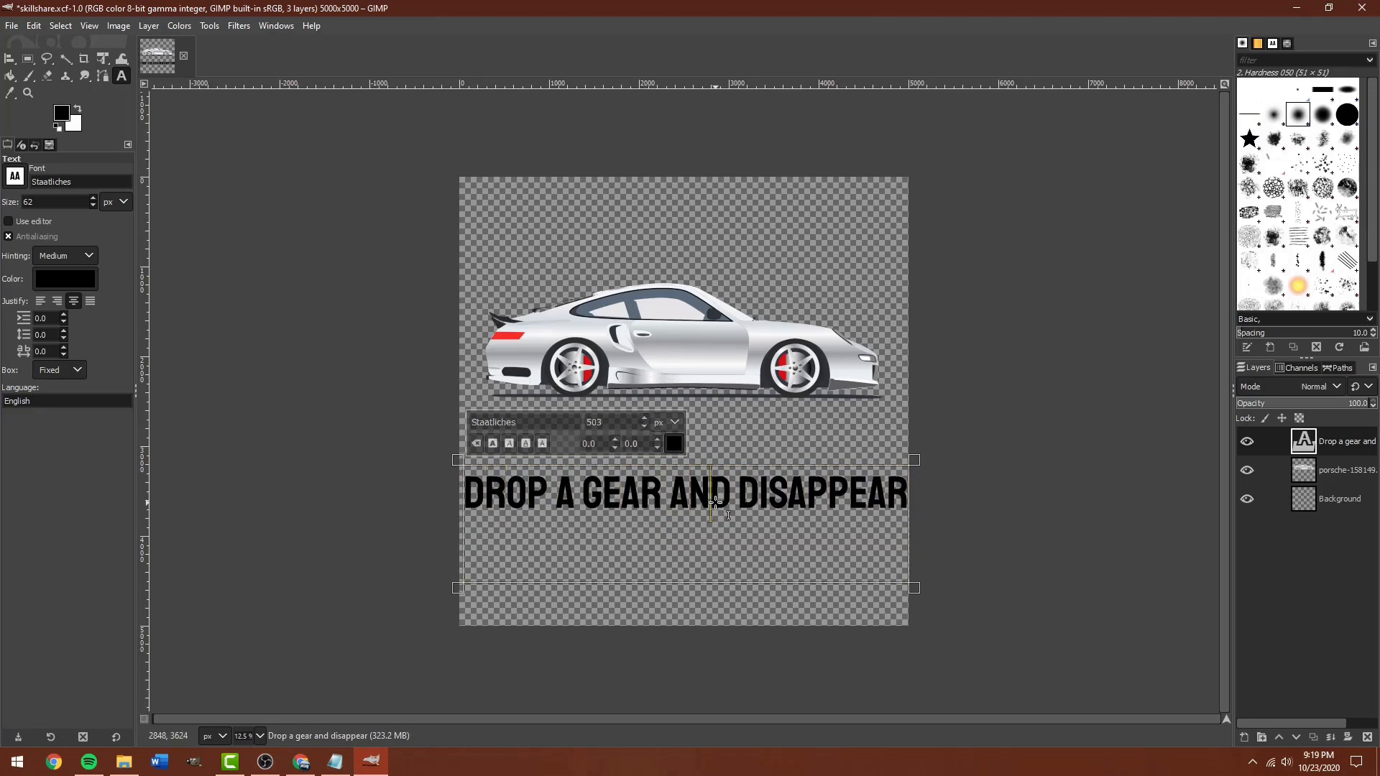
# Extend the box so the caption wraps onto two lines, enlarge it, and keep it black.
pyautogui.hotkey('ctrl', 'a')
pyautogui.click(644, 419)
pyautogui.moveTo(909, 589); pyautogui.dragTo(910, 630)
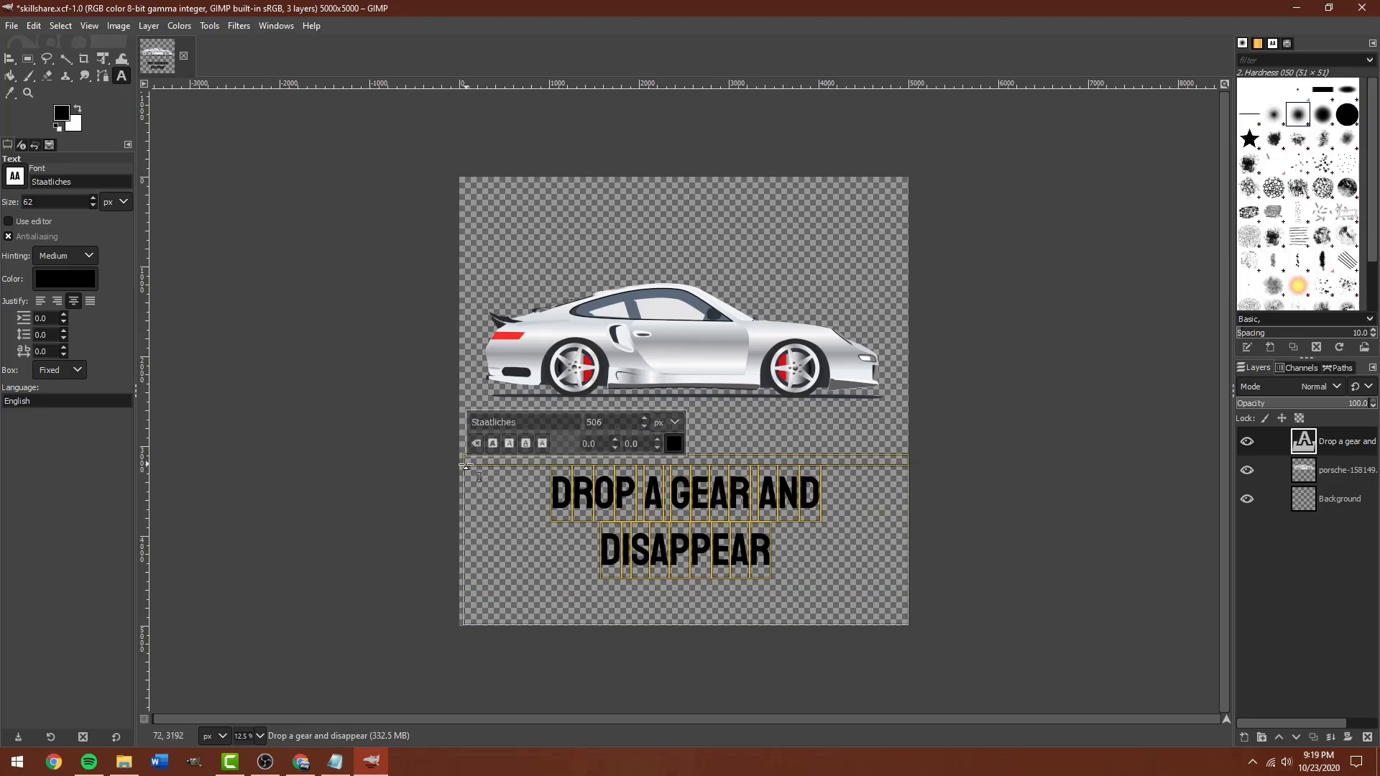
pyautogui.click(644, 419)
pyautogui.click(643, 420)
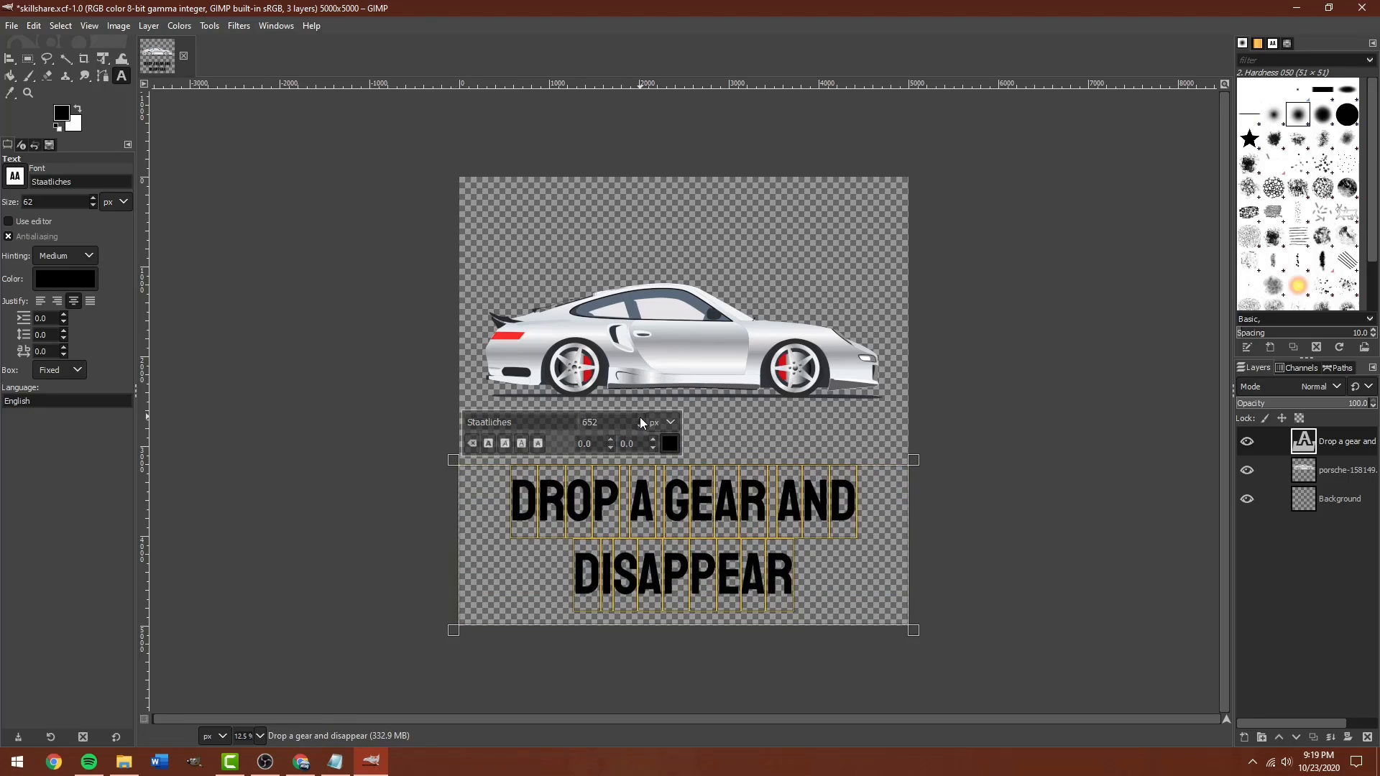
pyautogui.click(669, 444)
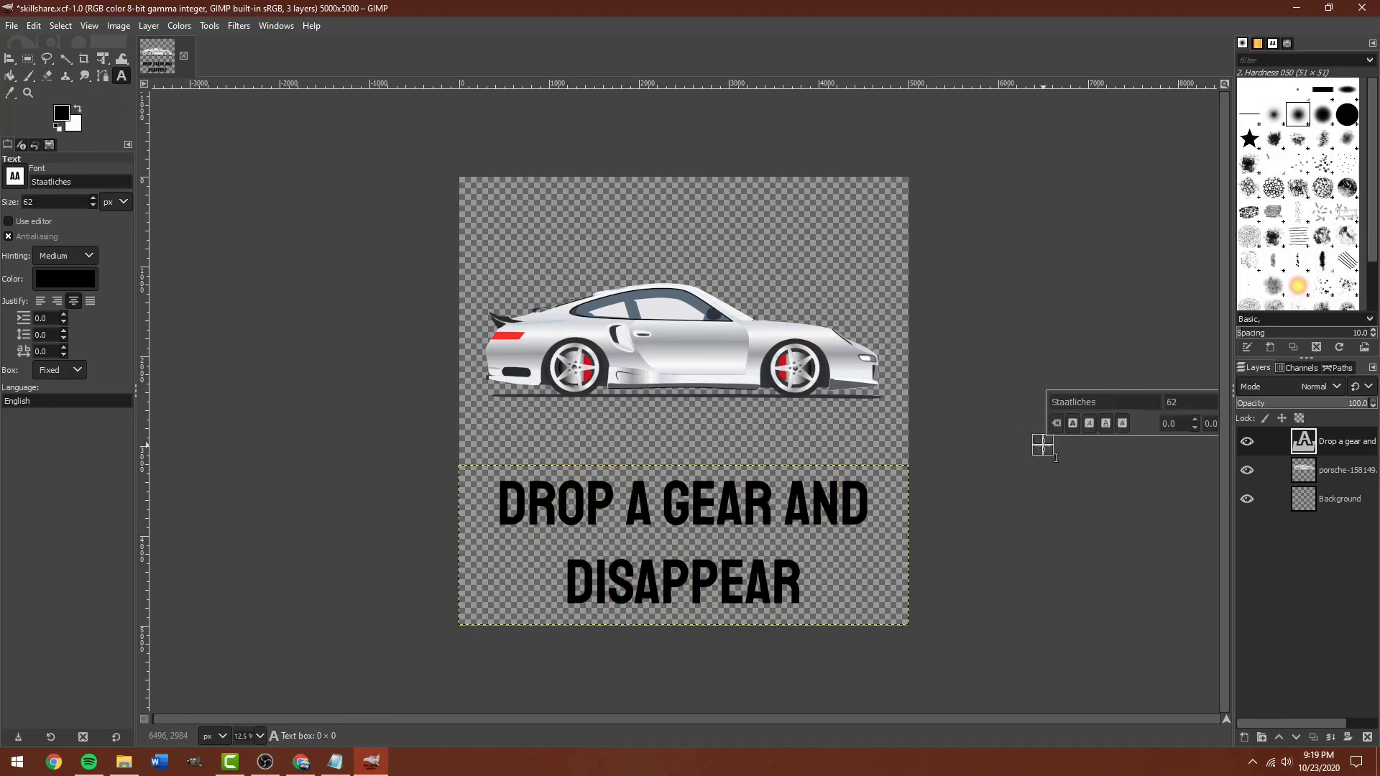
pyautogui.press('q')
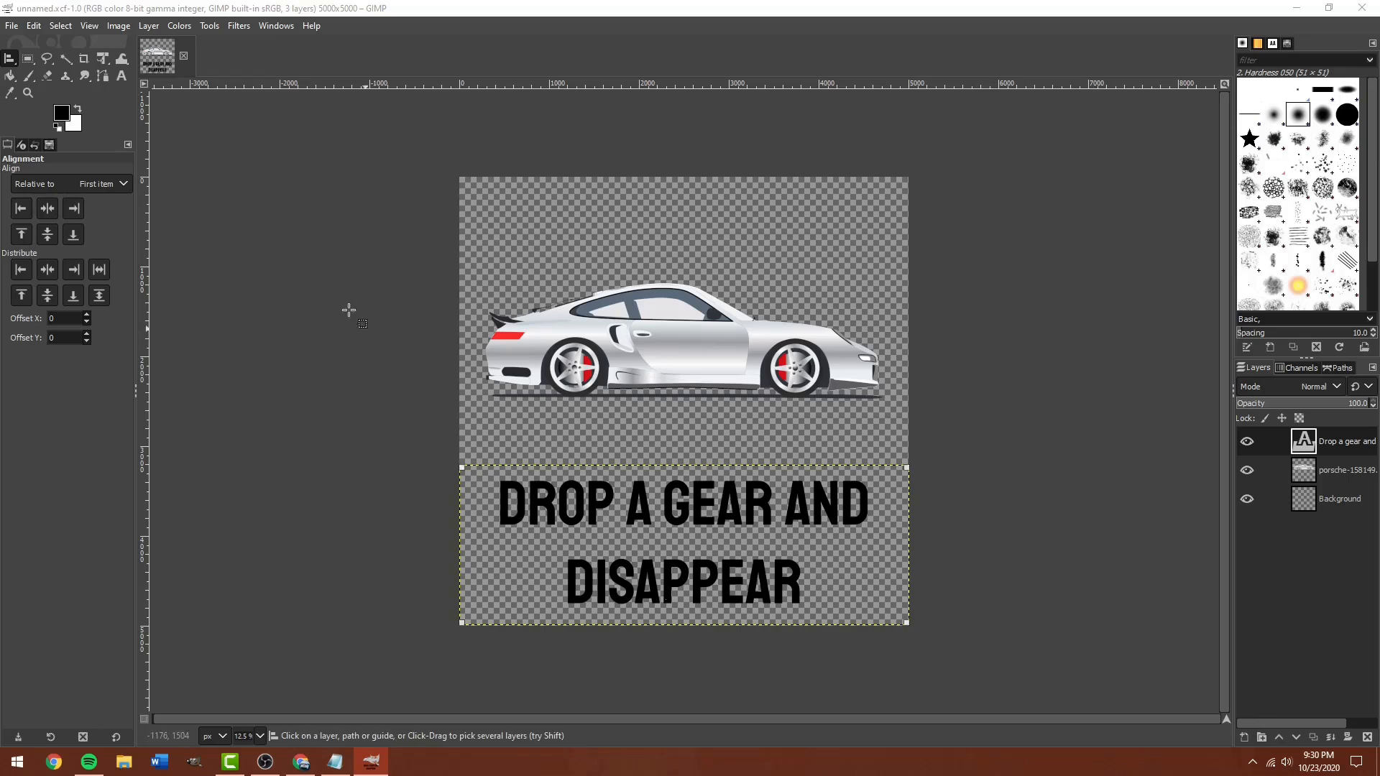
# Export the design as 'Drop a gear.png' into the RedBubble > Redbubble folder.
pyautogui.click(12, 29)
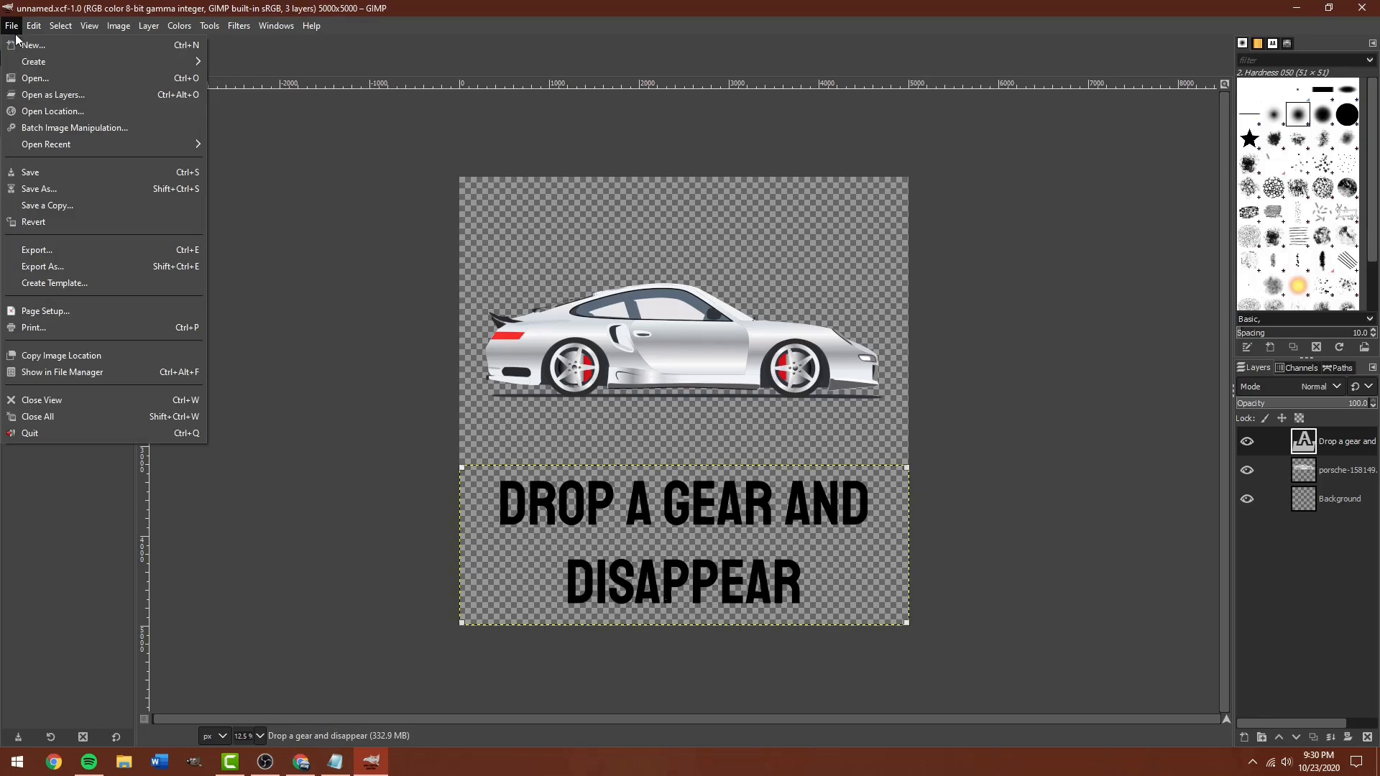
pyautogui.click(45, 268)
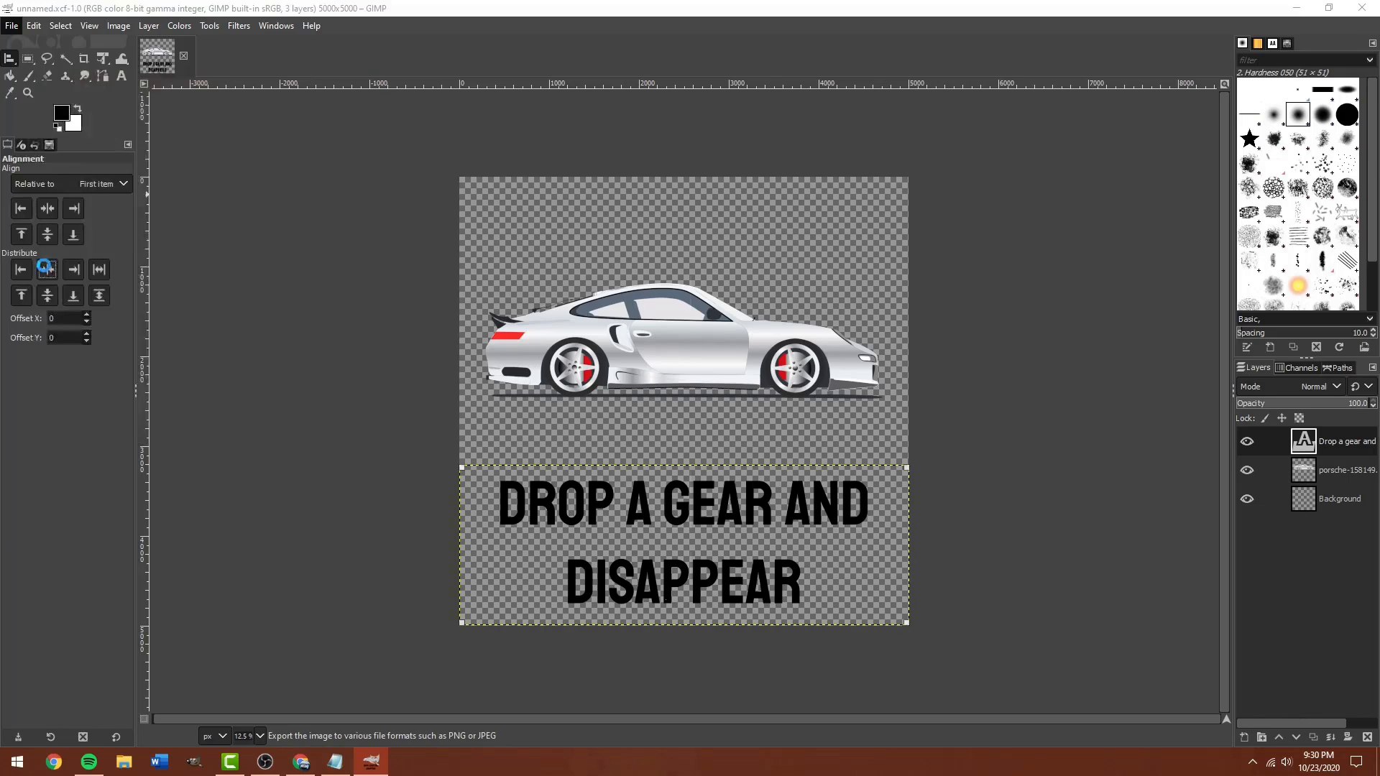
pyautogui.doubleClick(174, 190)
pyautogui.doubleClick(174, 188)
pyautogui.doubleClick(122, 105)
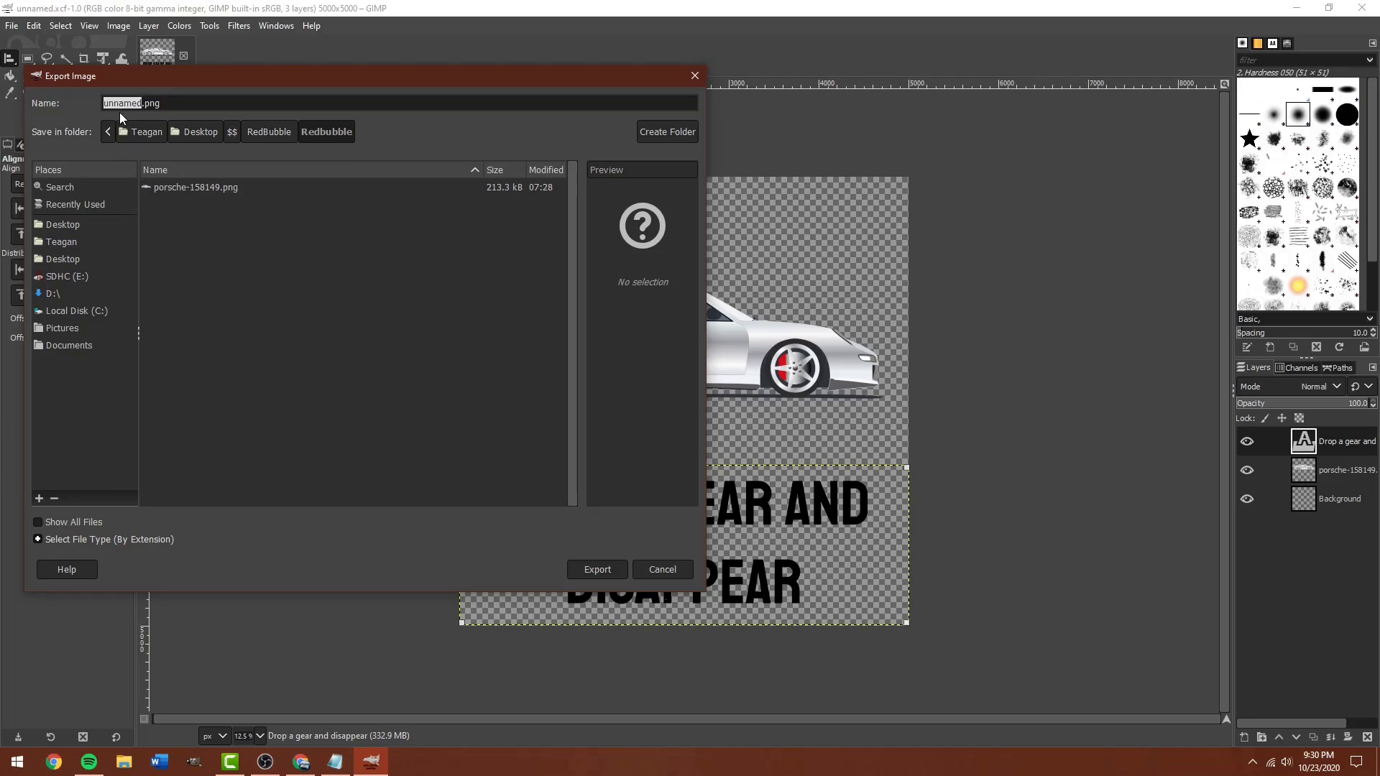
pyautogui.write('Drop a gear')
pyautogui.click(594, 569)
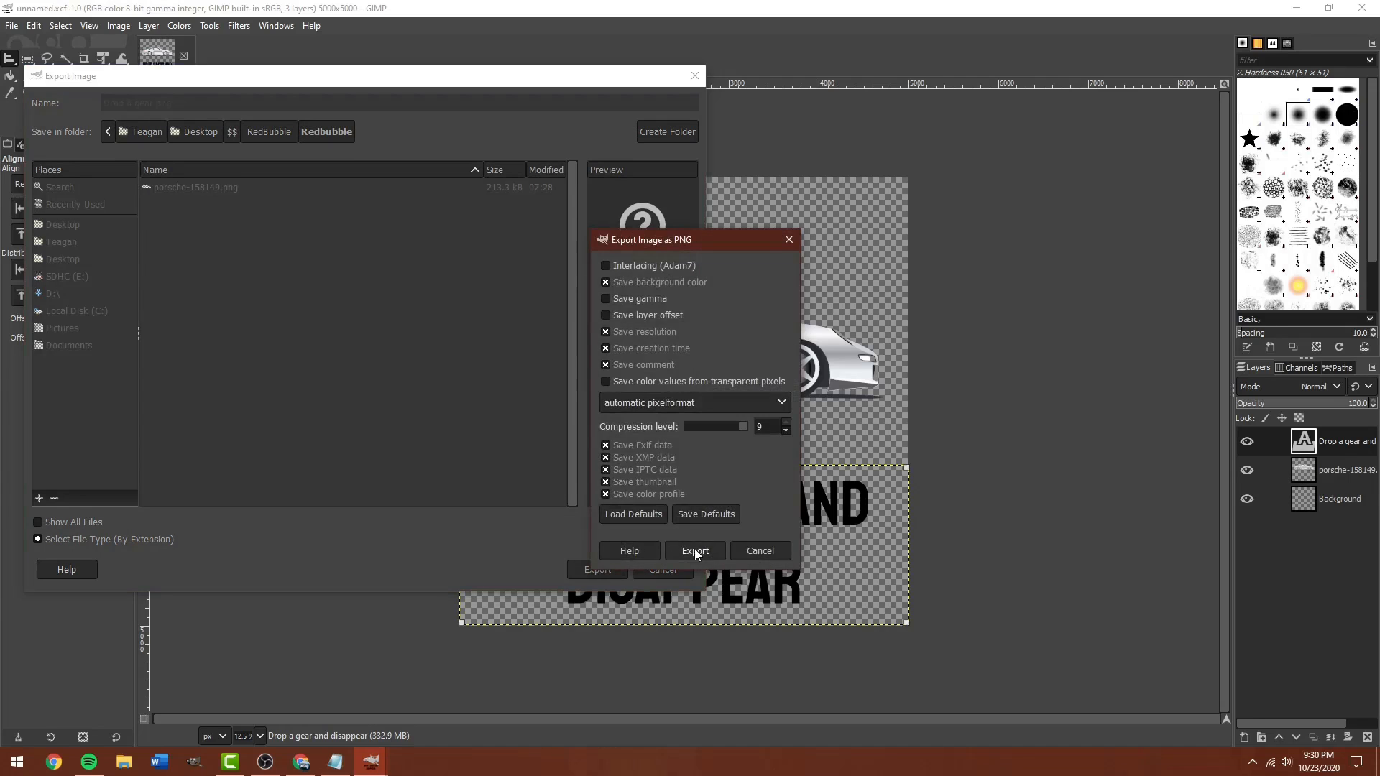
pyautogui.click(695, 550)
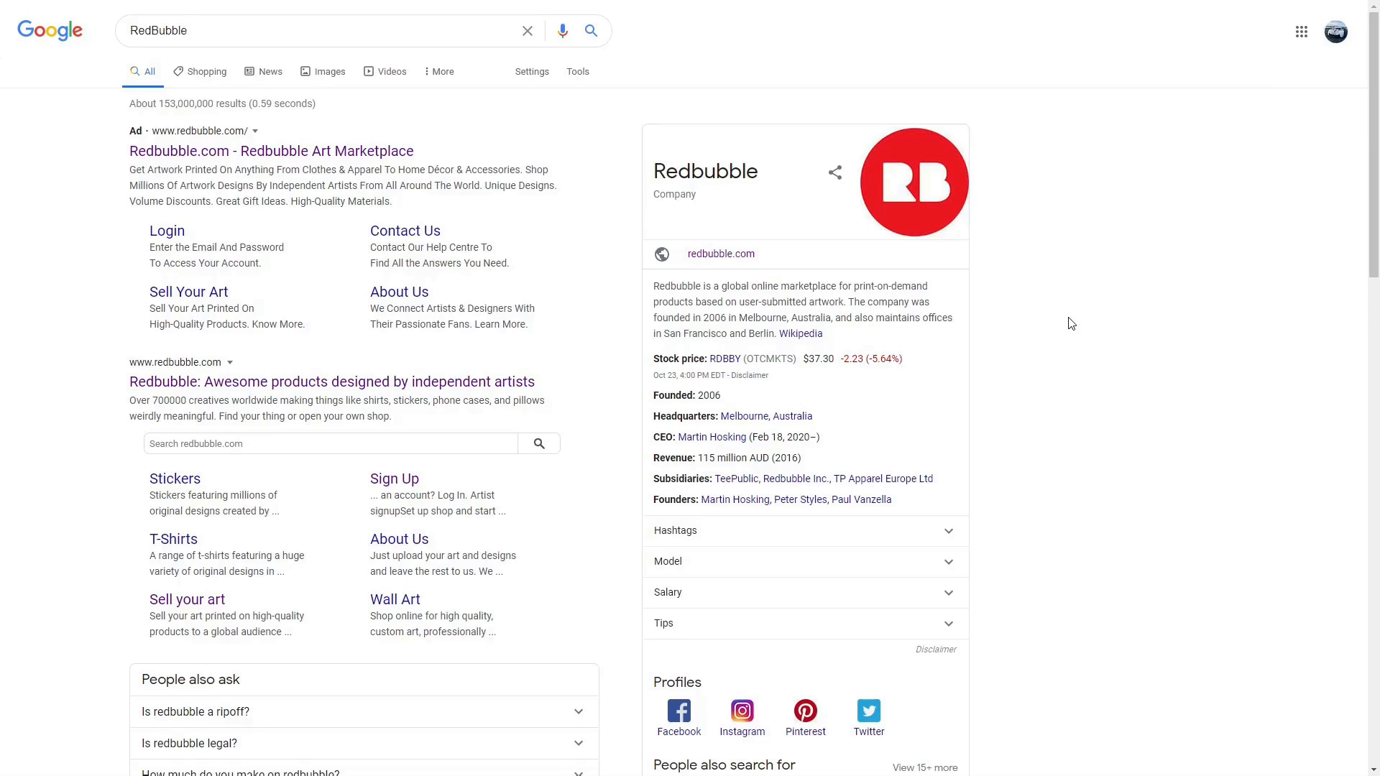
# Open Redbubble and go to the seller dashboard via Sell Your Art.
pyautogui.click(421, 387)
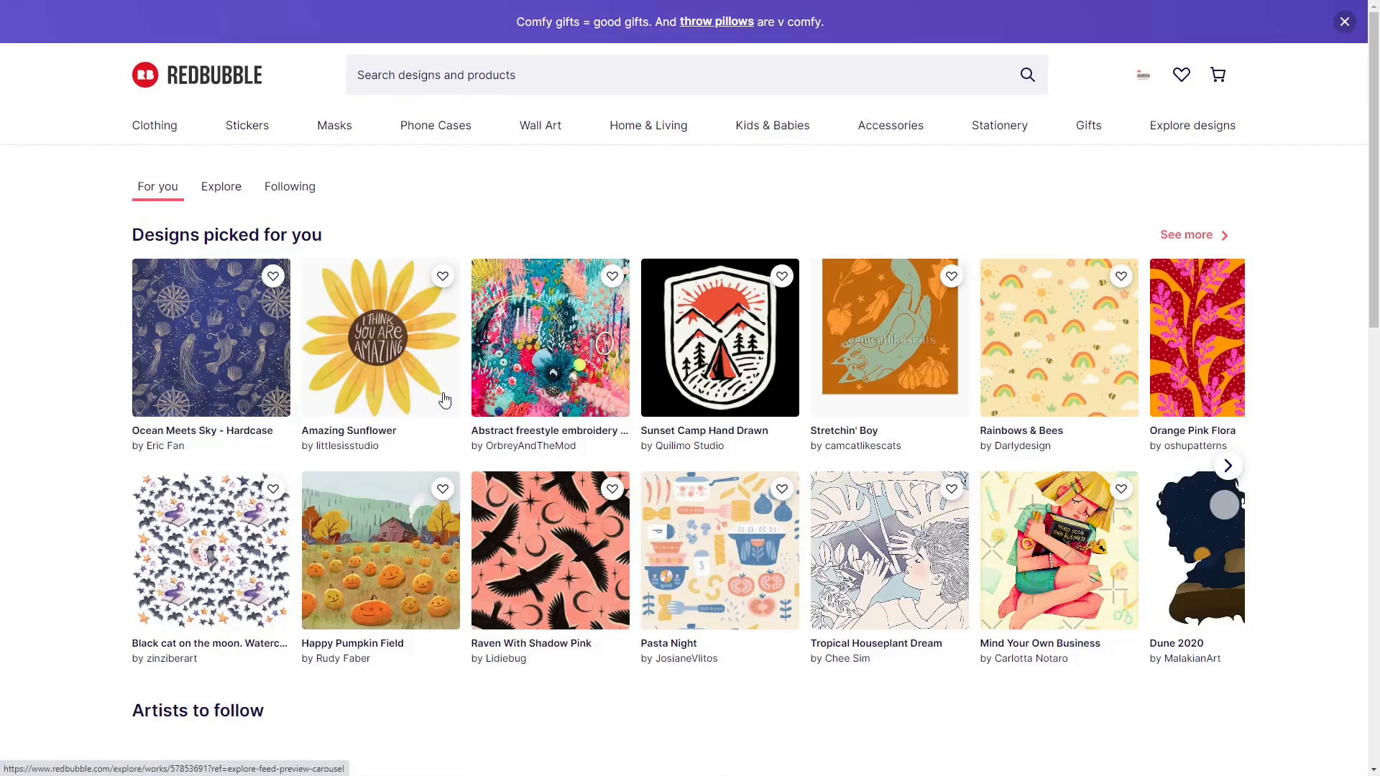
pyautogui.scroll(-1, 837, 201)
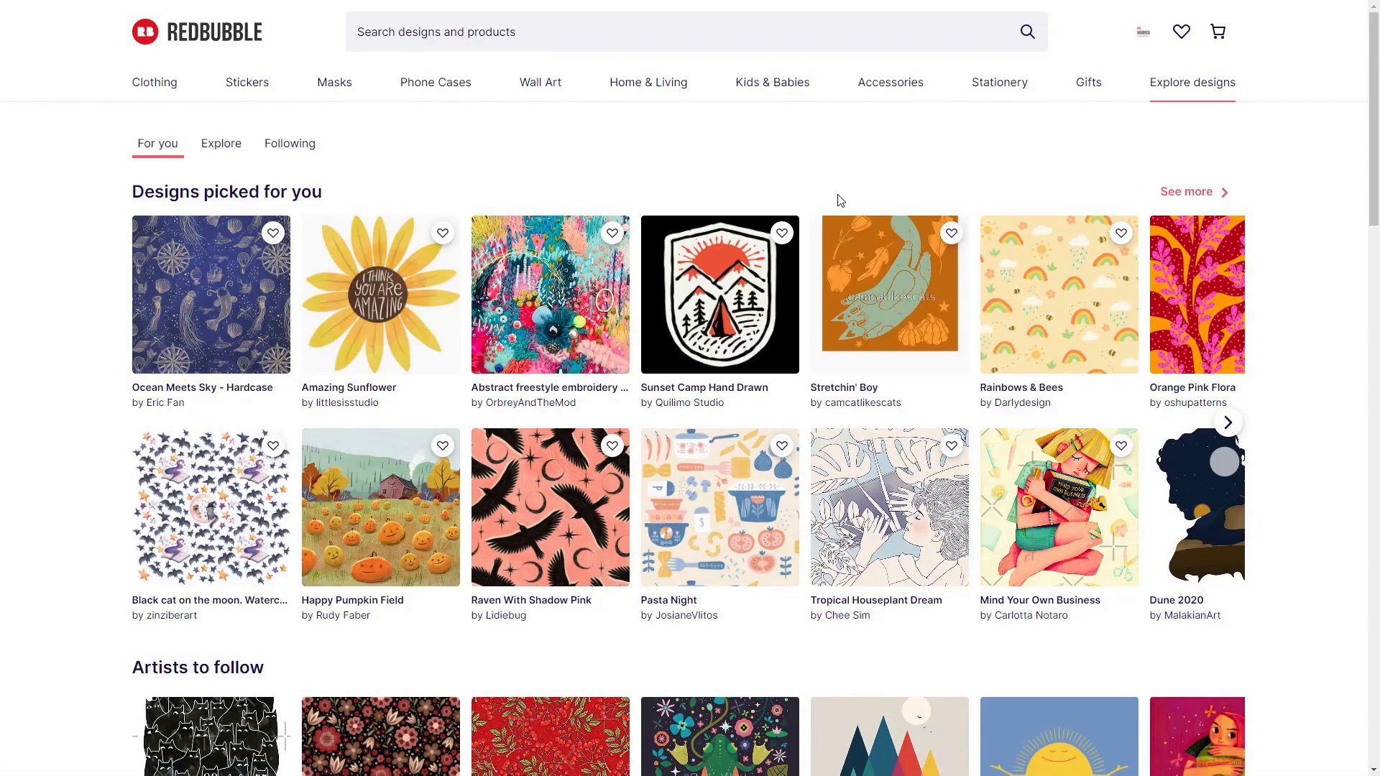
pyautogui.click(1143, 32)
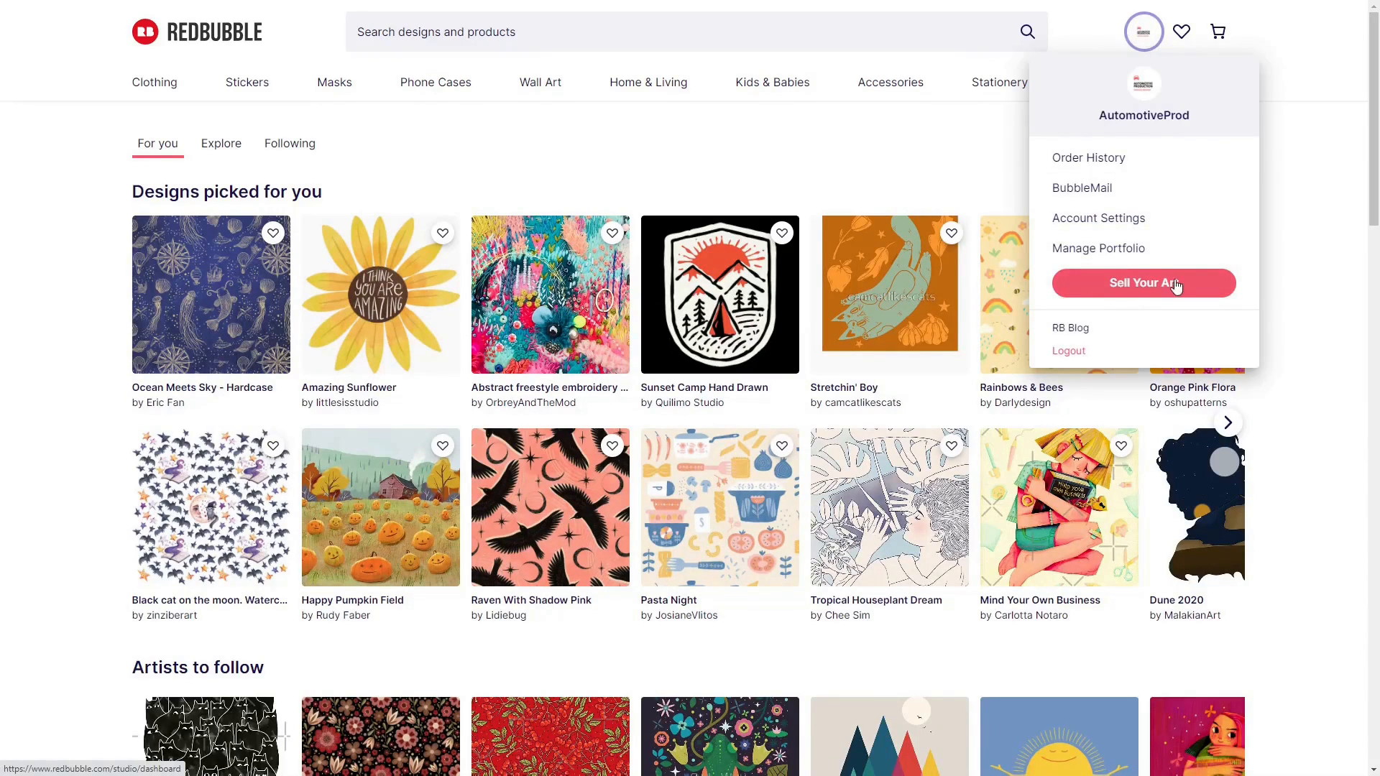
pyautogui.click(1145, 288)
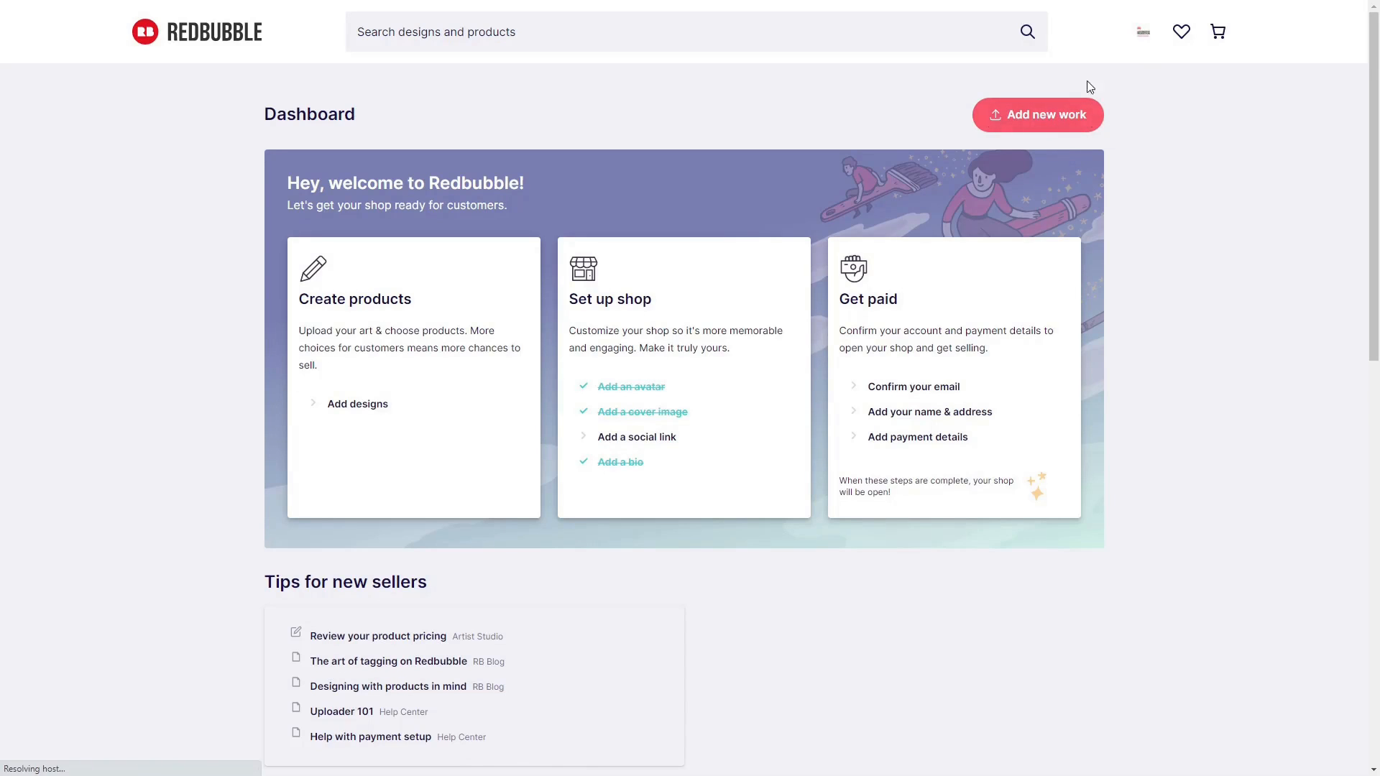
# Add a new work by uploading the Drop a gear image.
pyautogui.click(1043, 125)
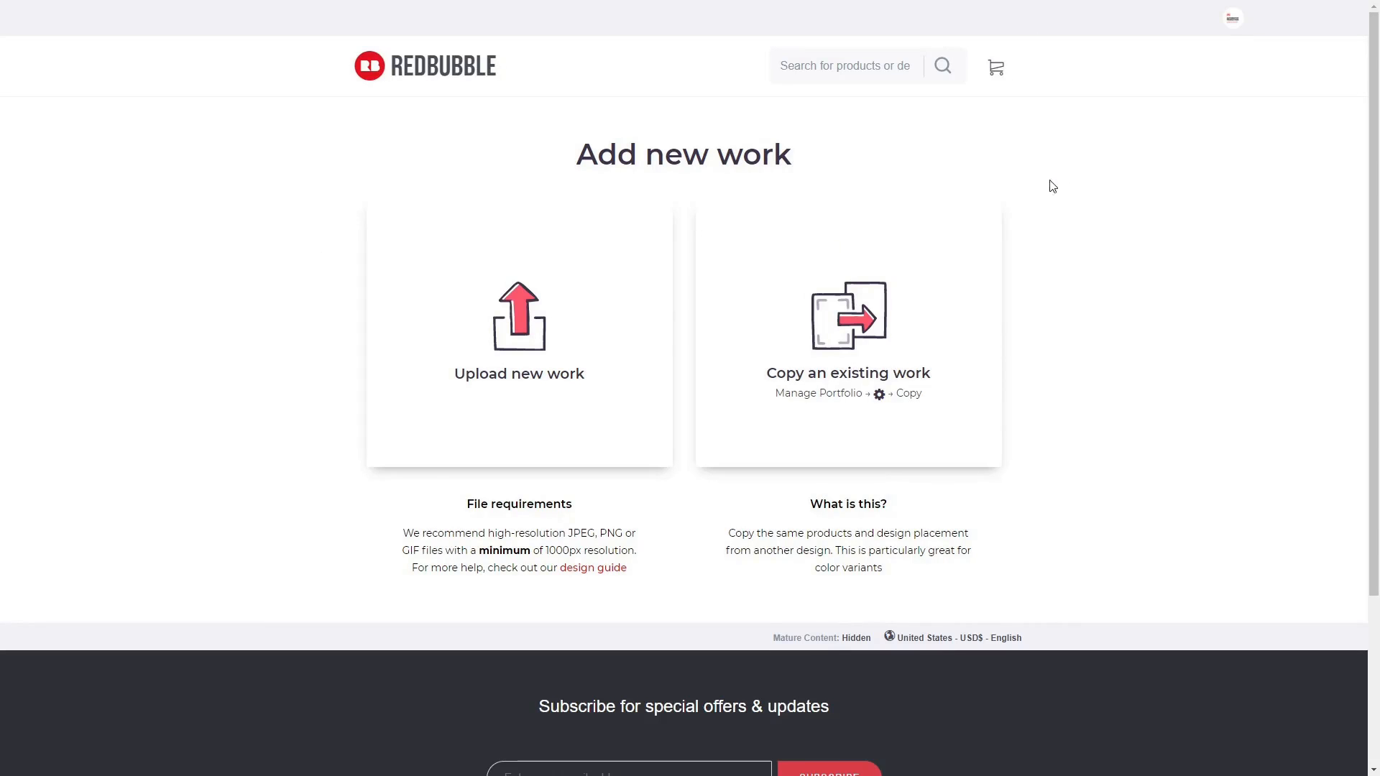
pyautogui.click(515, 393)
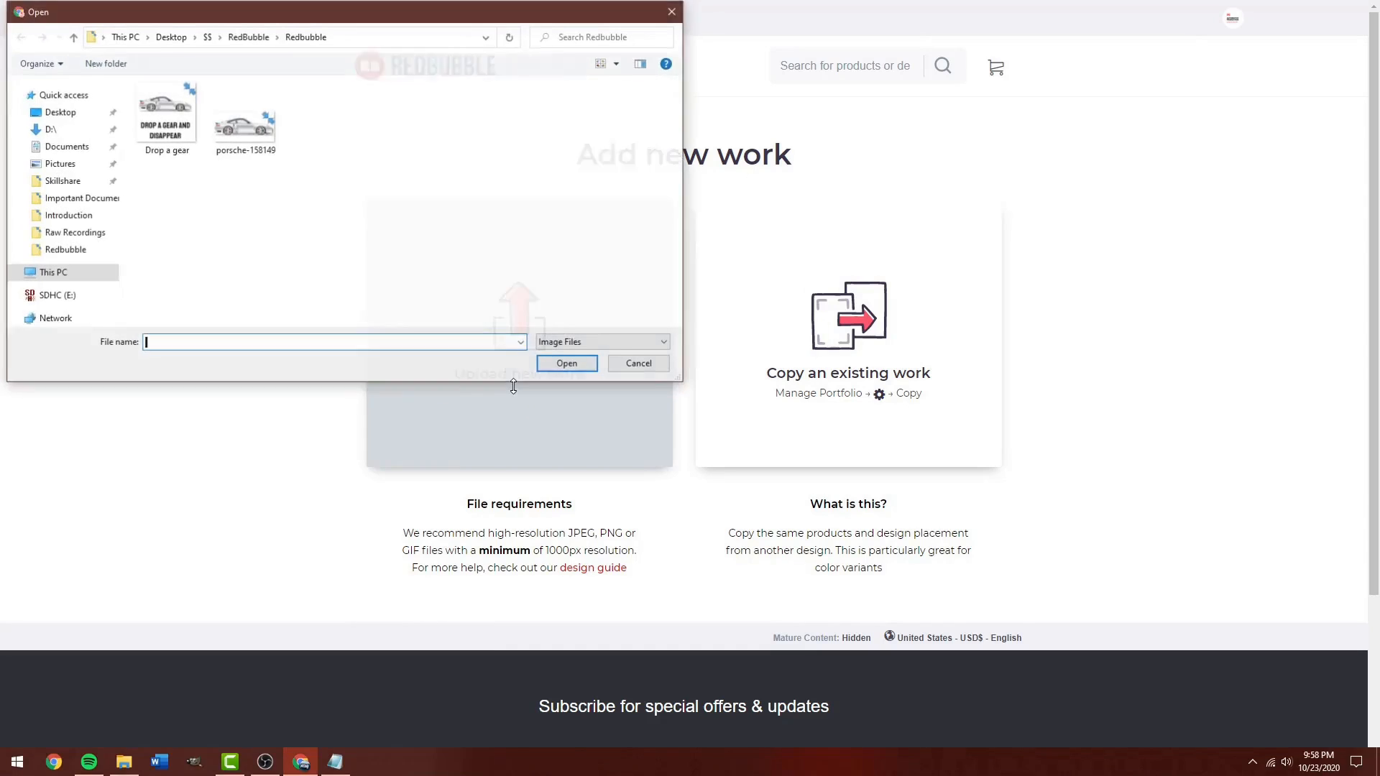
pyautogui.doubleClick(167, 126)
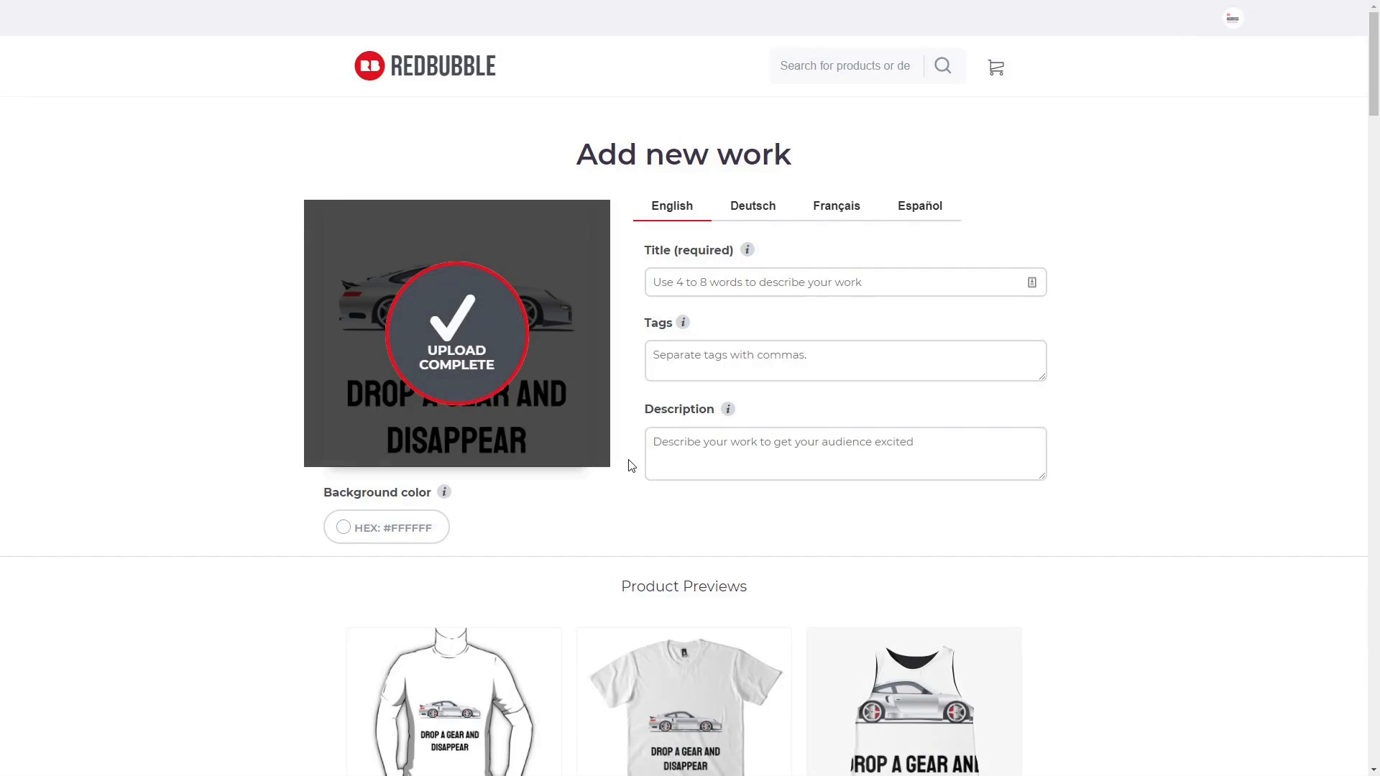
# Title the work 'Drop a Gear and Disappea' and tag it car, supercar, transmission, manual, car enthusiast, 0-60, fast, muscle car, hypercar, fun, european.
pyautogui.click(692, 279)
pyautogui.write('D')
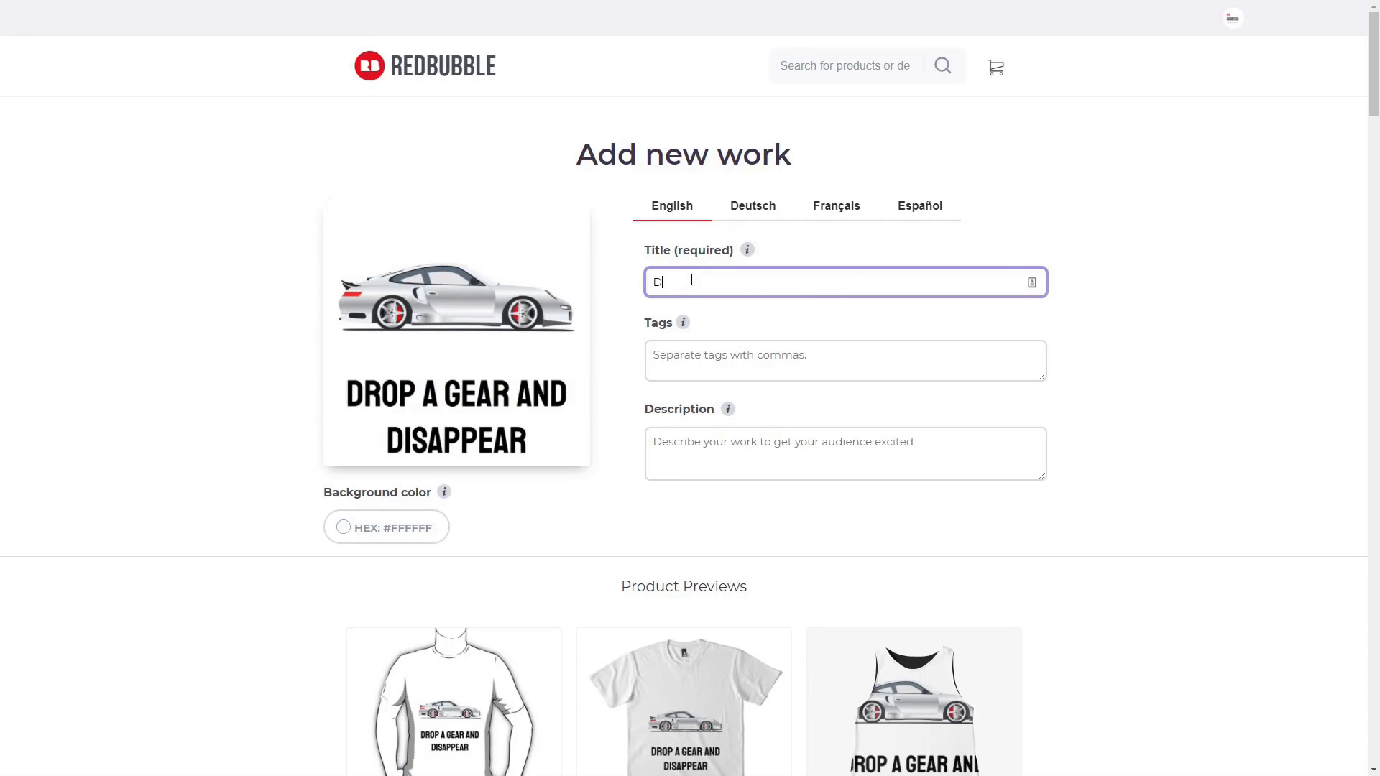
pyautogui.write('rop a Gear and Disappear')
pyautogui.click(857, 355)
pyautogui.write('car')
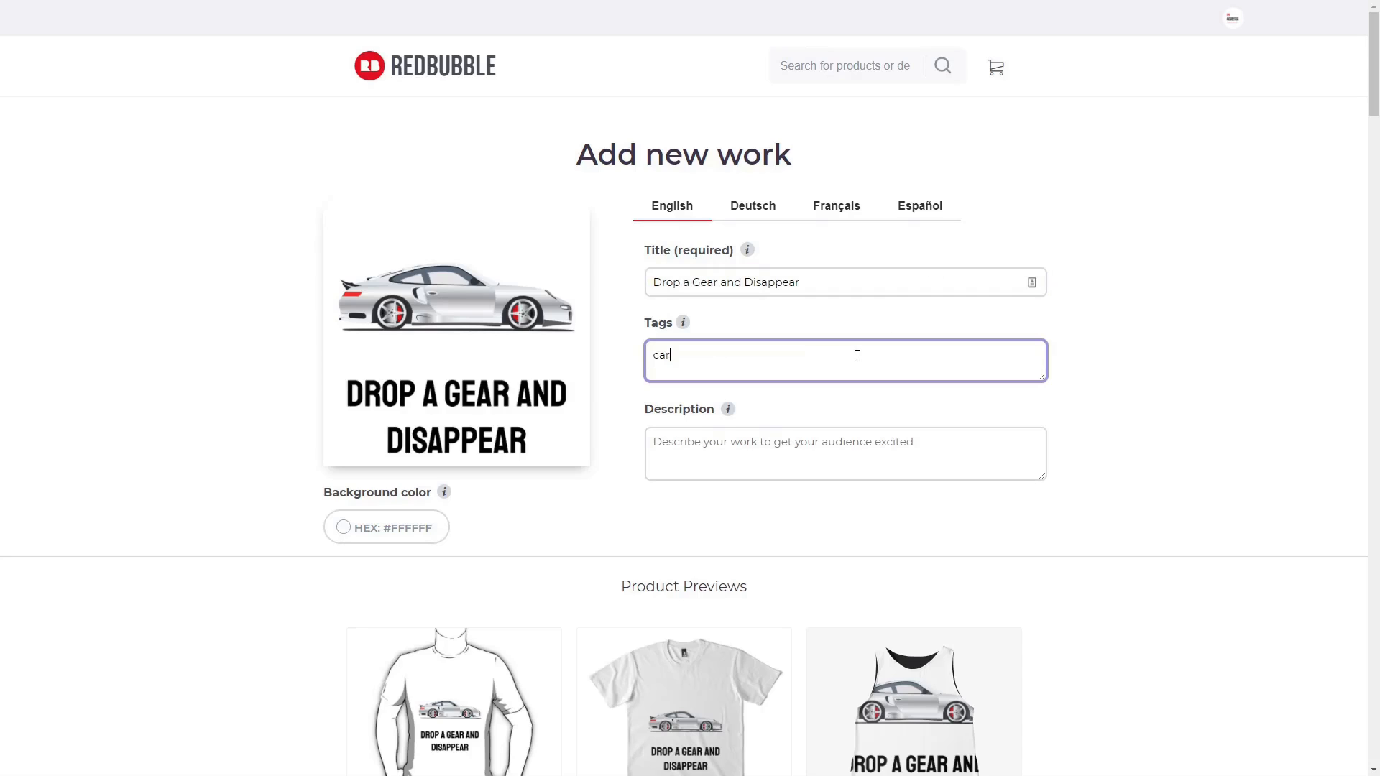
pyautogui.write(',supercar,transmission,manual,car enthusiast,')
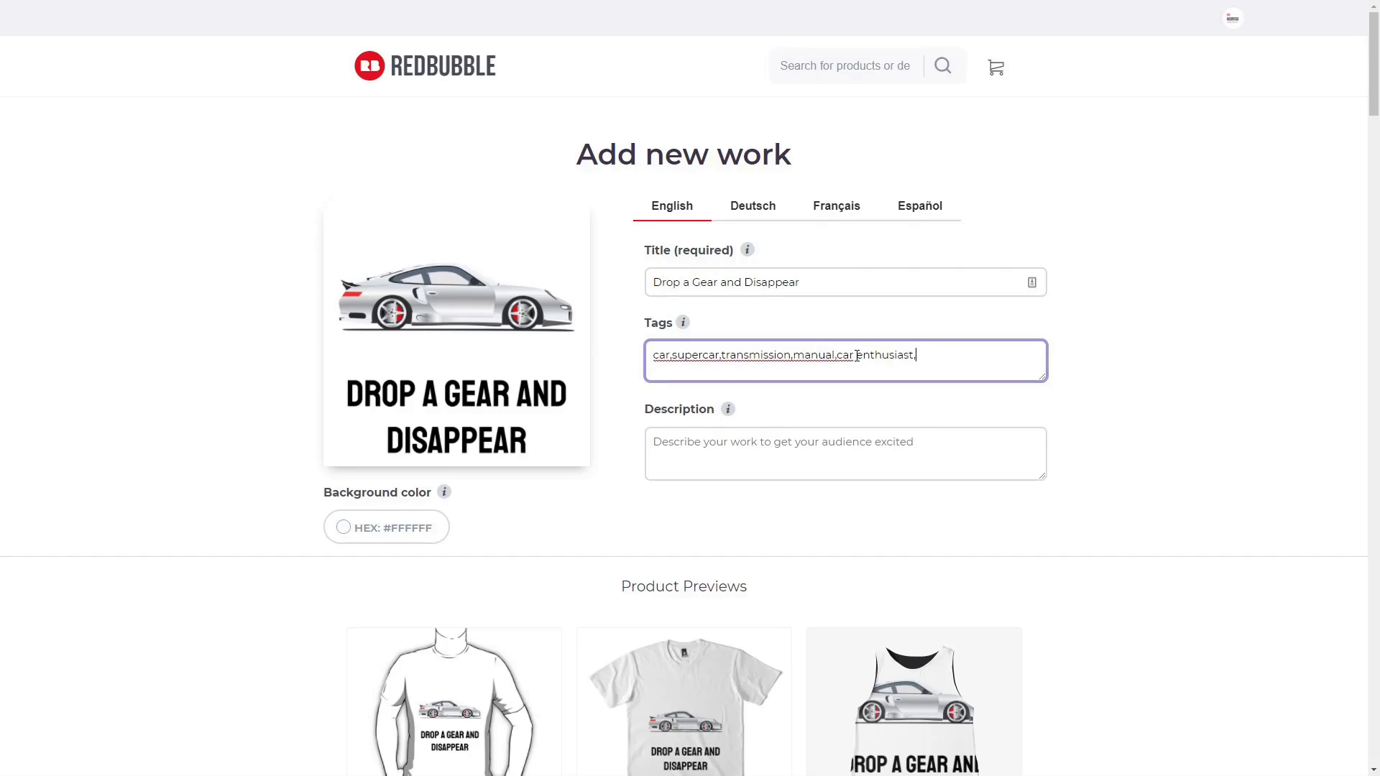
pyautogui.write('0-60,fast,muscle car,hypercar,')
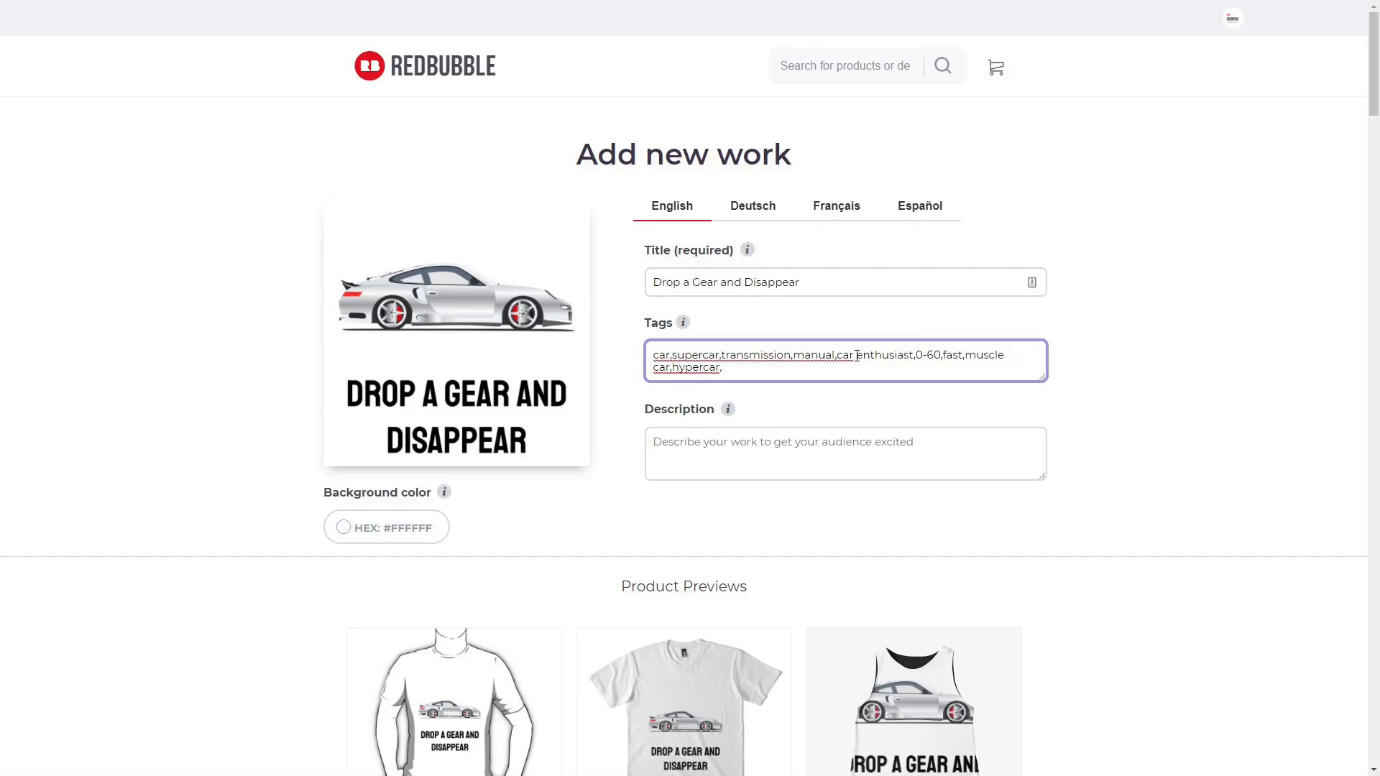
pyautogui.write('fun')
pyautogui.write('european')
pyautogui.hotkey('ctrl', 'Tab')
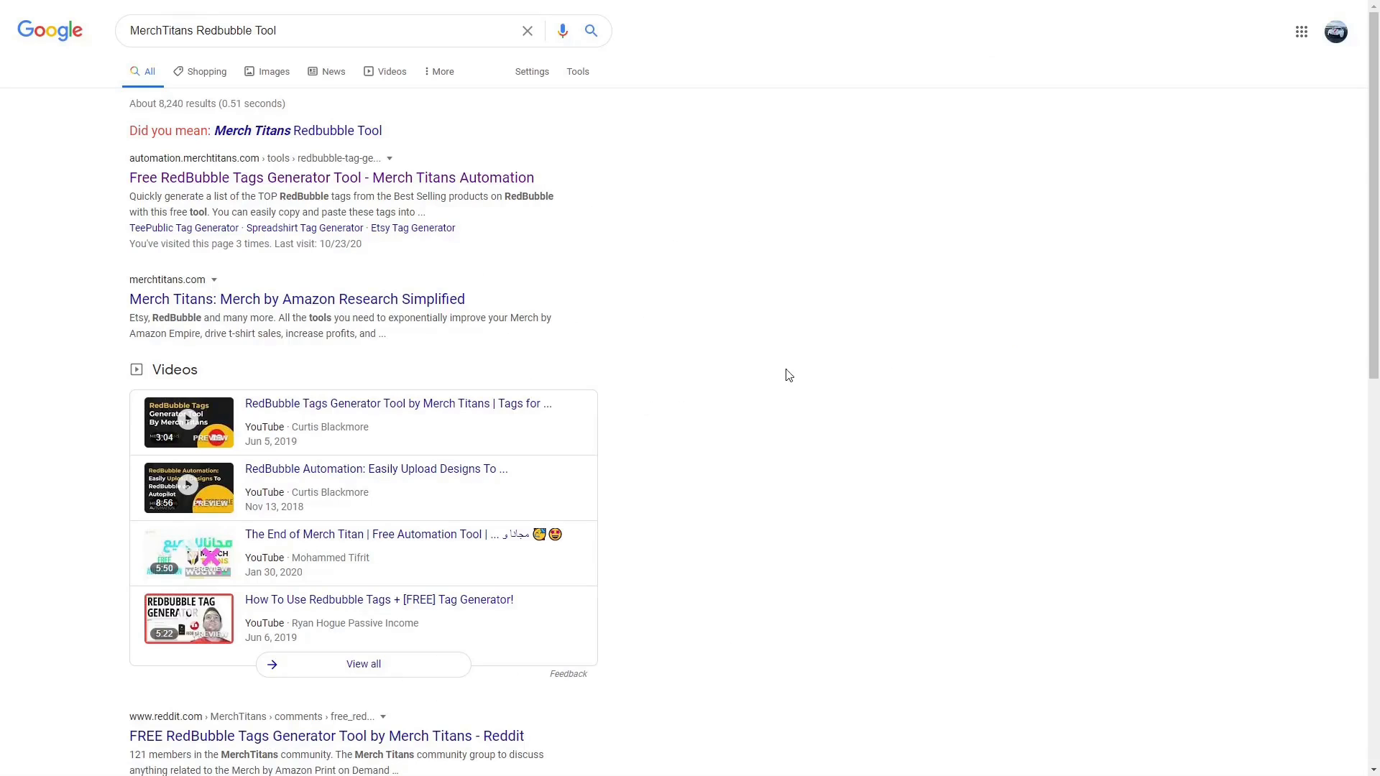
# Generate Redbubble tags for the base tag 'supercars' in the Merch Titans Tag Generator.
pyautogui.click(320, 184)
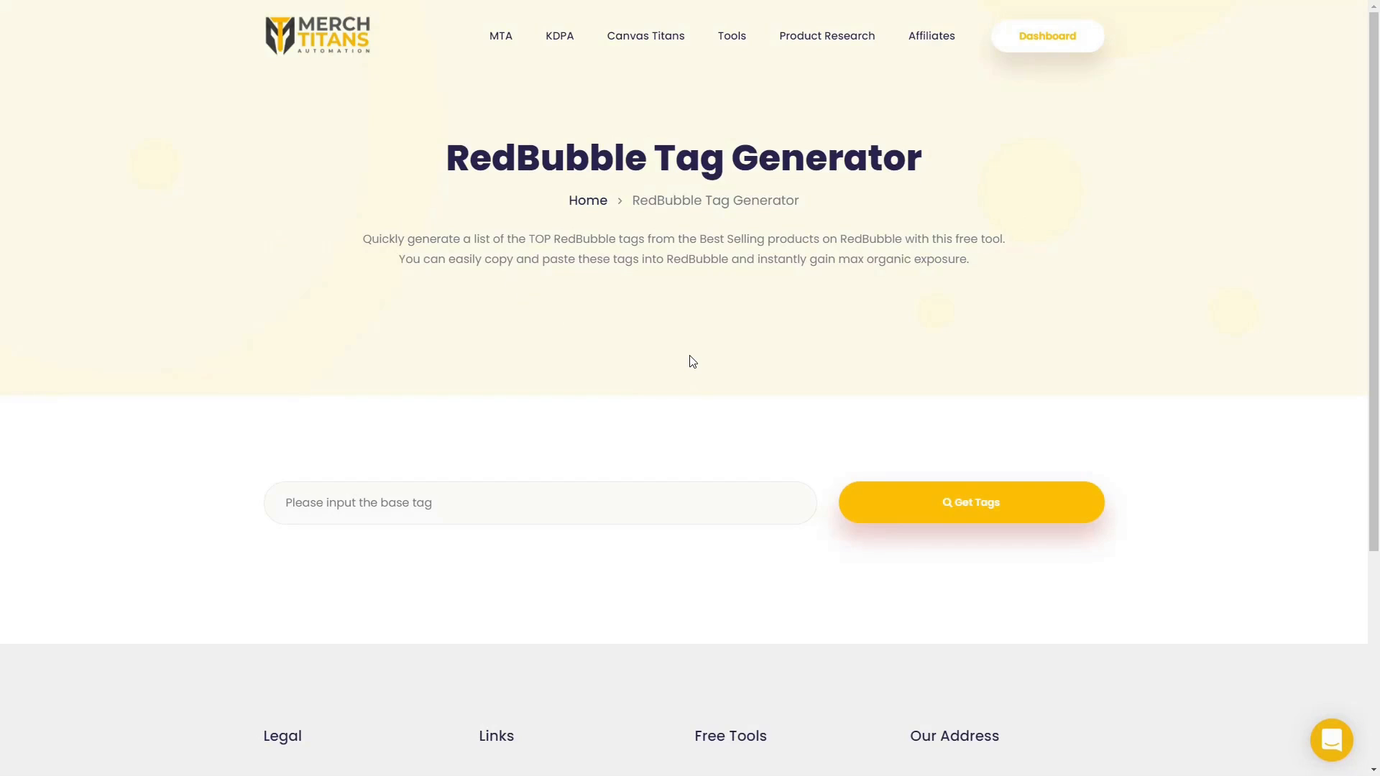
pyautogui.click(522, 505)
pyautogui.write('su')
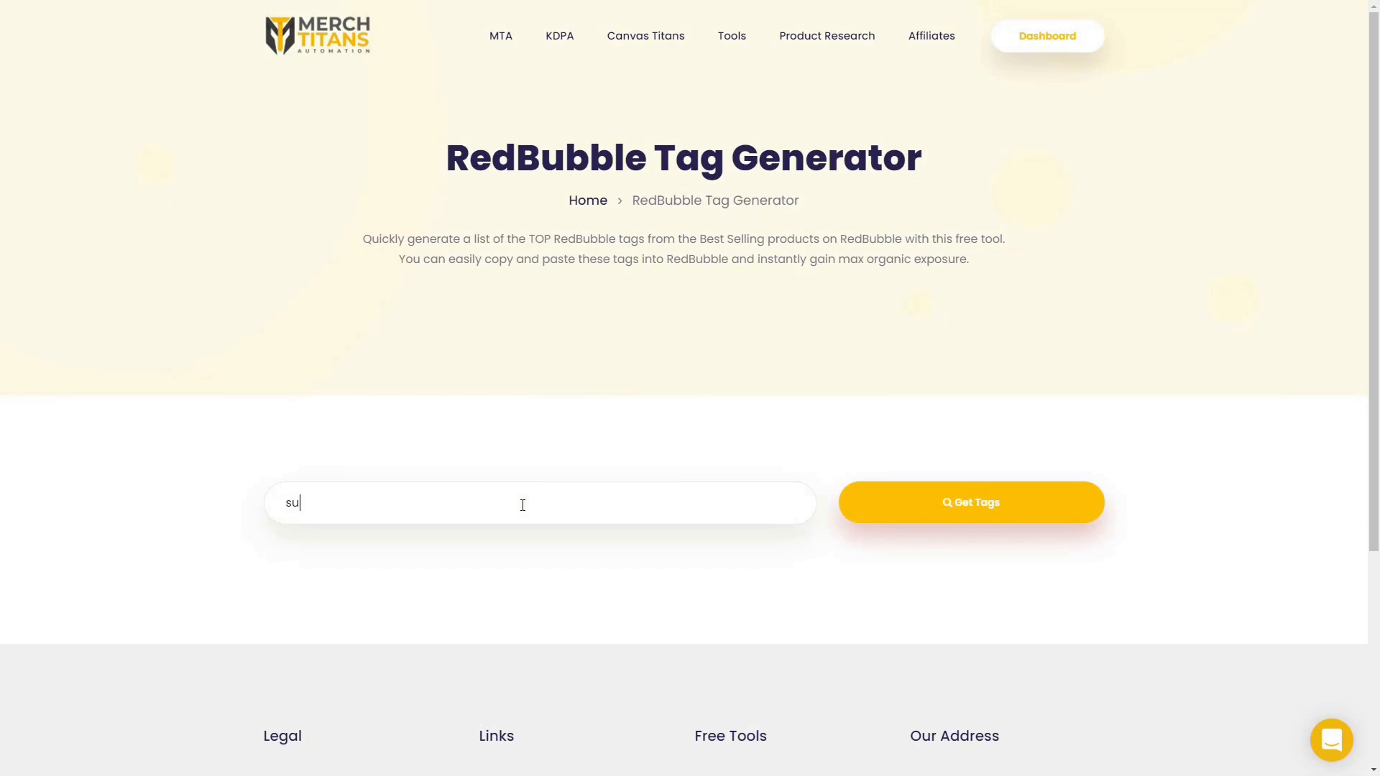
pyautogui.write('percars')
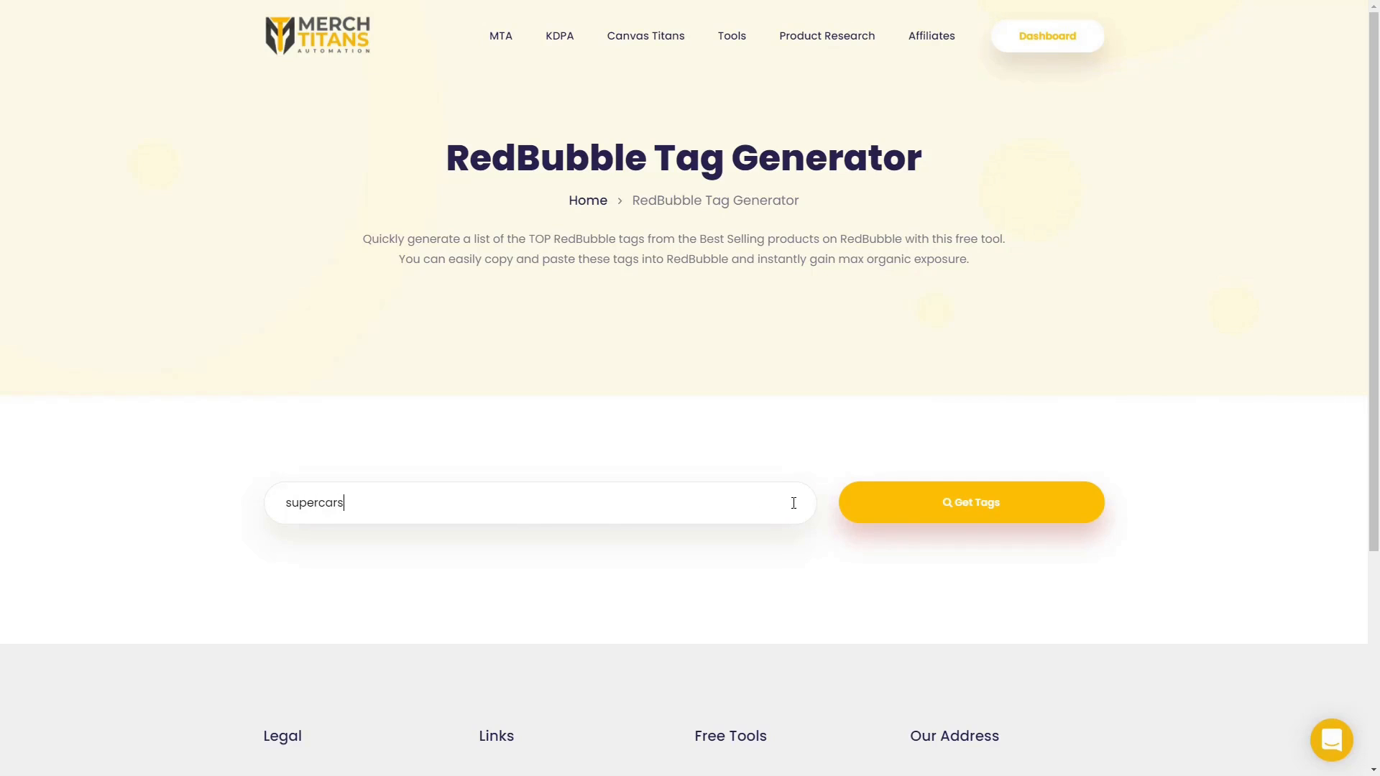
pyautogui.click(962, 507)
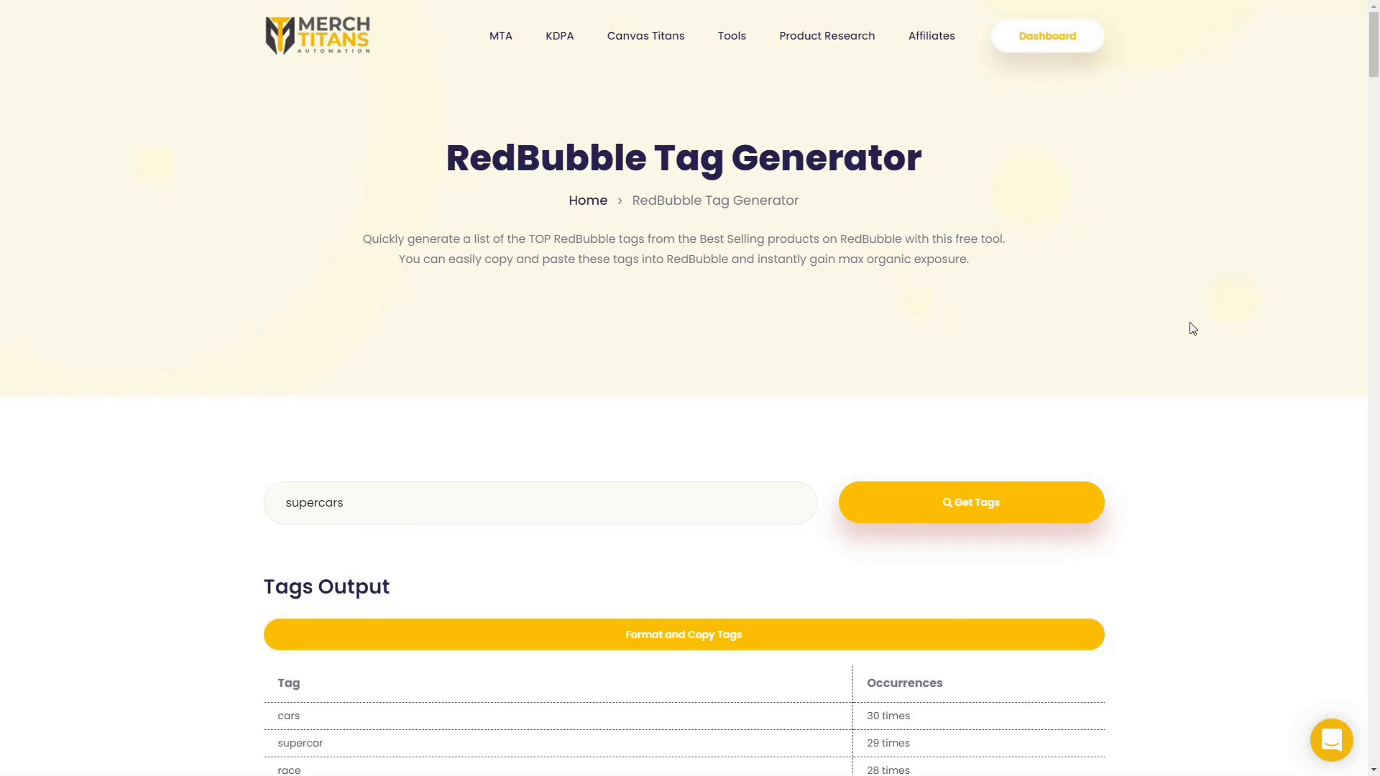
# Format and copy the generated tag list, then select the work's title text.
pyautogui.scroll(-8, 1376, 114)
pyautogui.moveTo(1376, 110); pyautogui.dragTo(1376, 108)
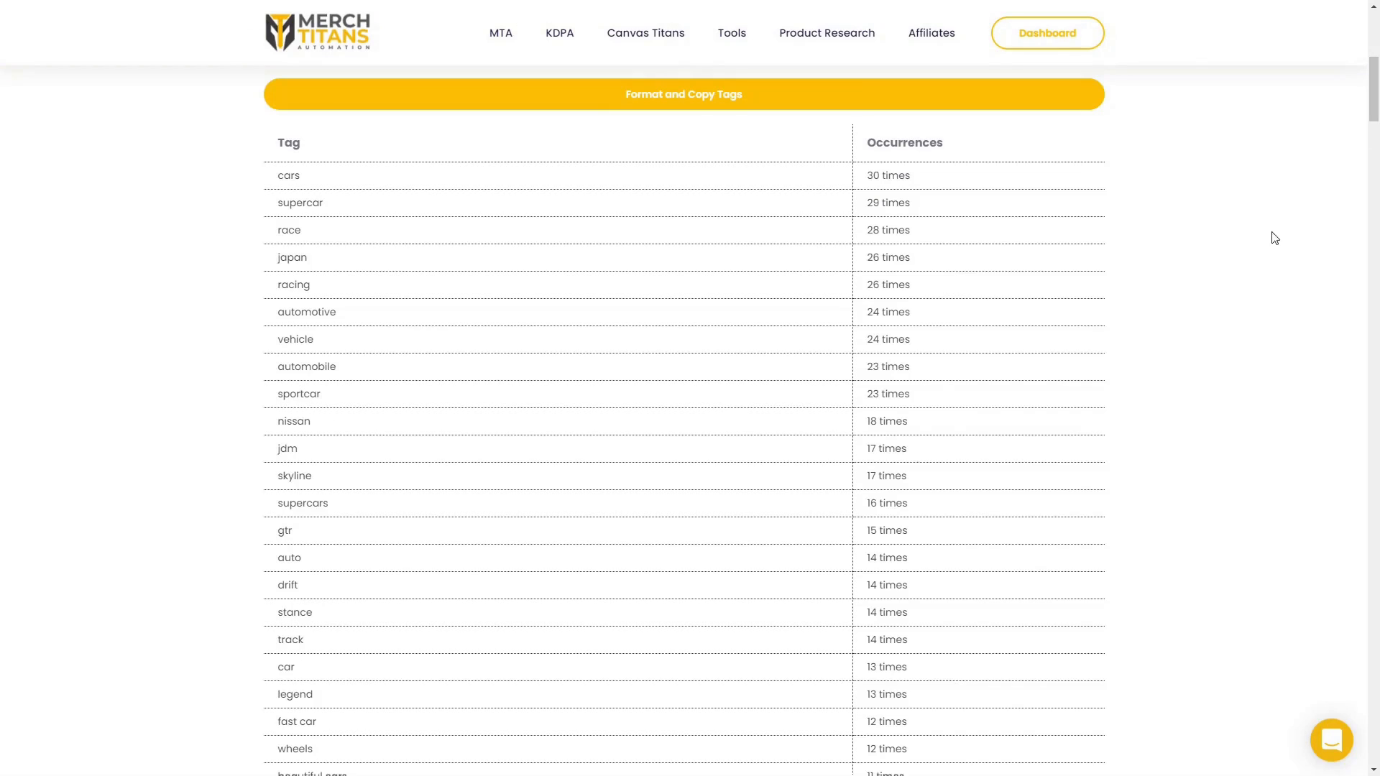
pyautogui.click(679, 99)
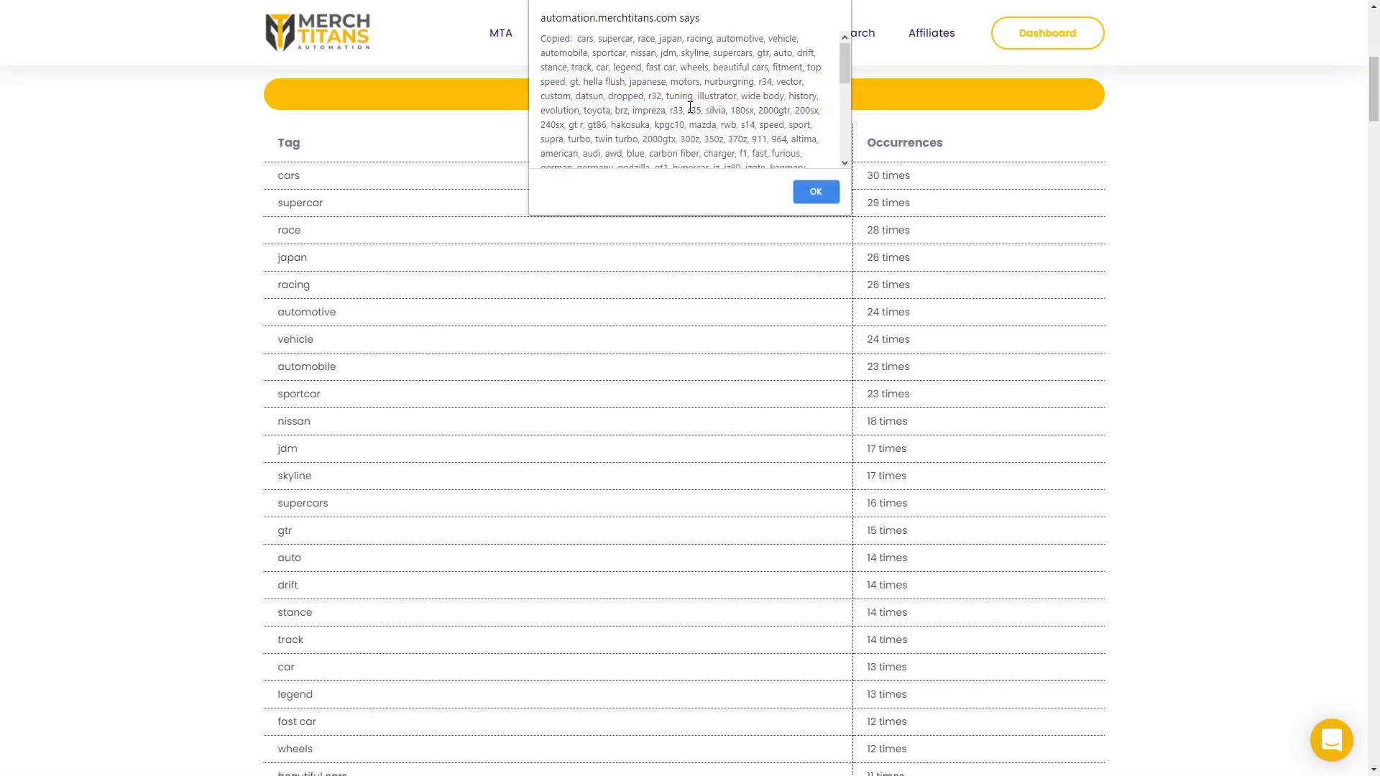
pyautogui.click(817, 191)
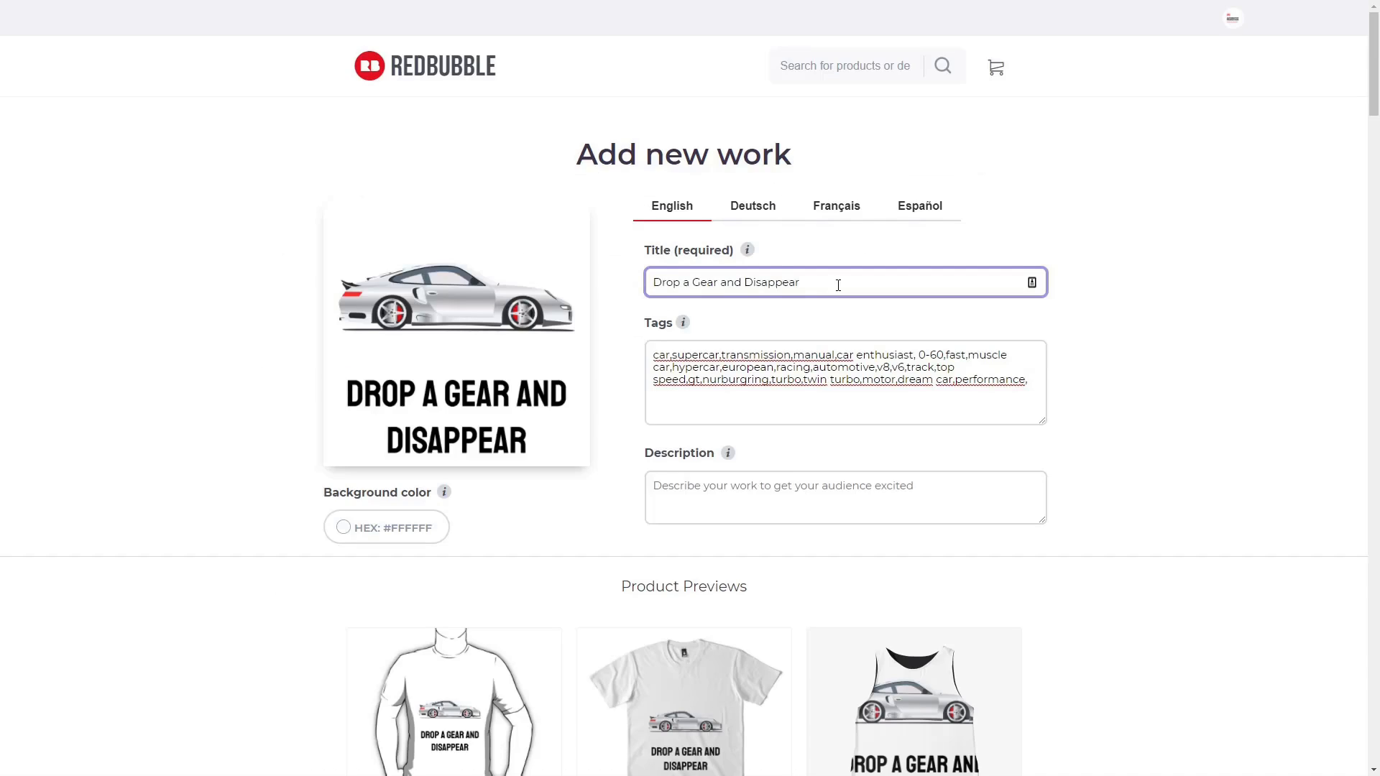
pyautogui.moveTo(837, 285); pyautogui.dragTo(620, 288)
pyautogui.hotkey('ctrl', 'c')
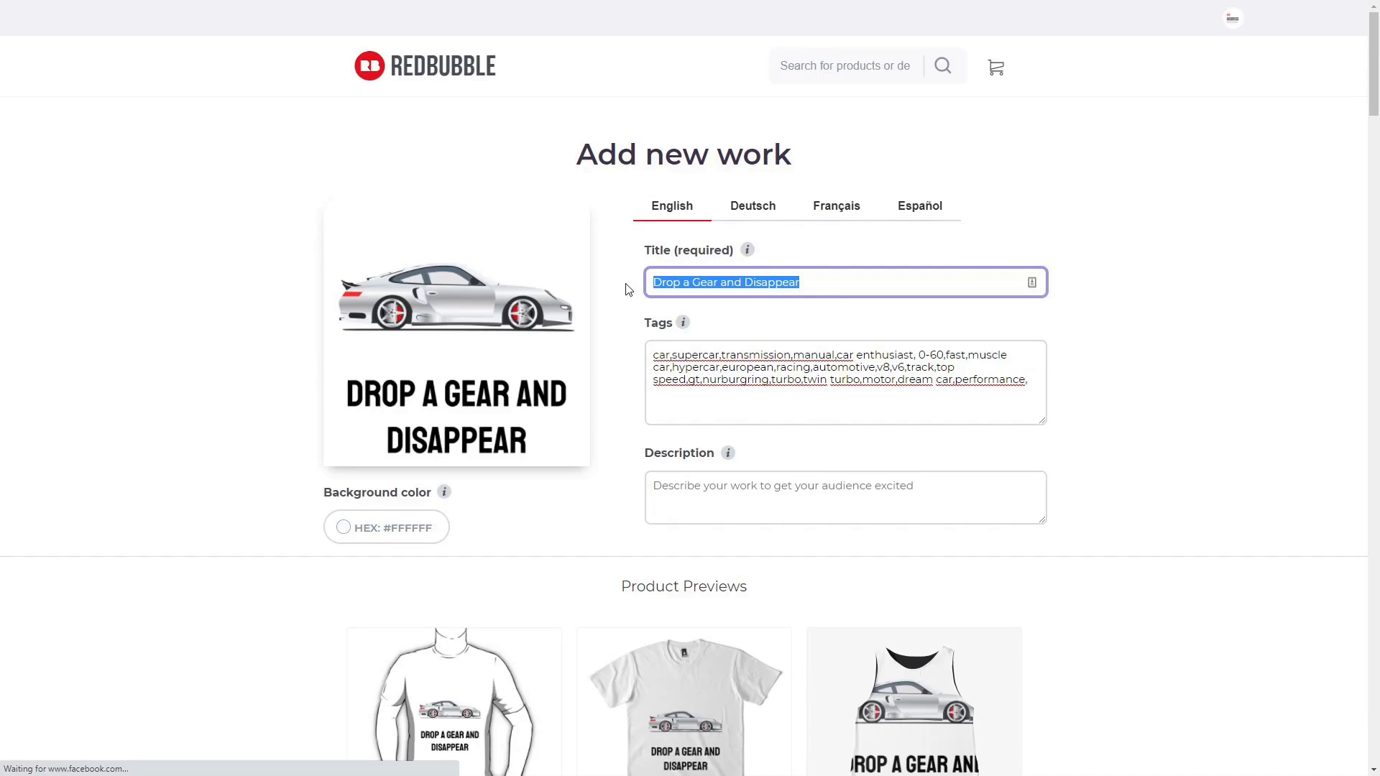
# Paste the title into the description and append ', funny car guy manual transmission shift'.
pyautogui.click(678, 481)
pyautogui.hotkey('ctrl', 'v')
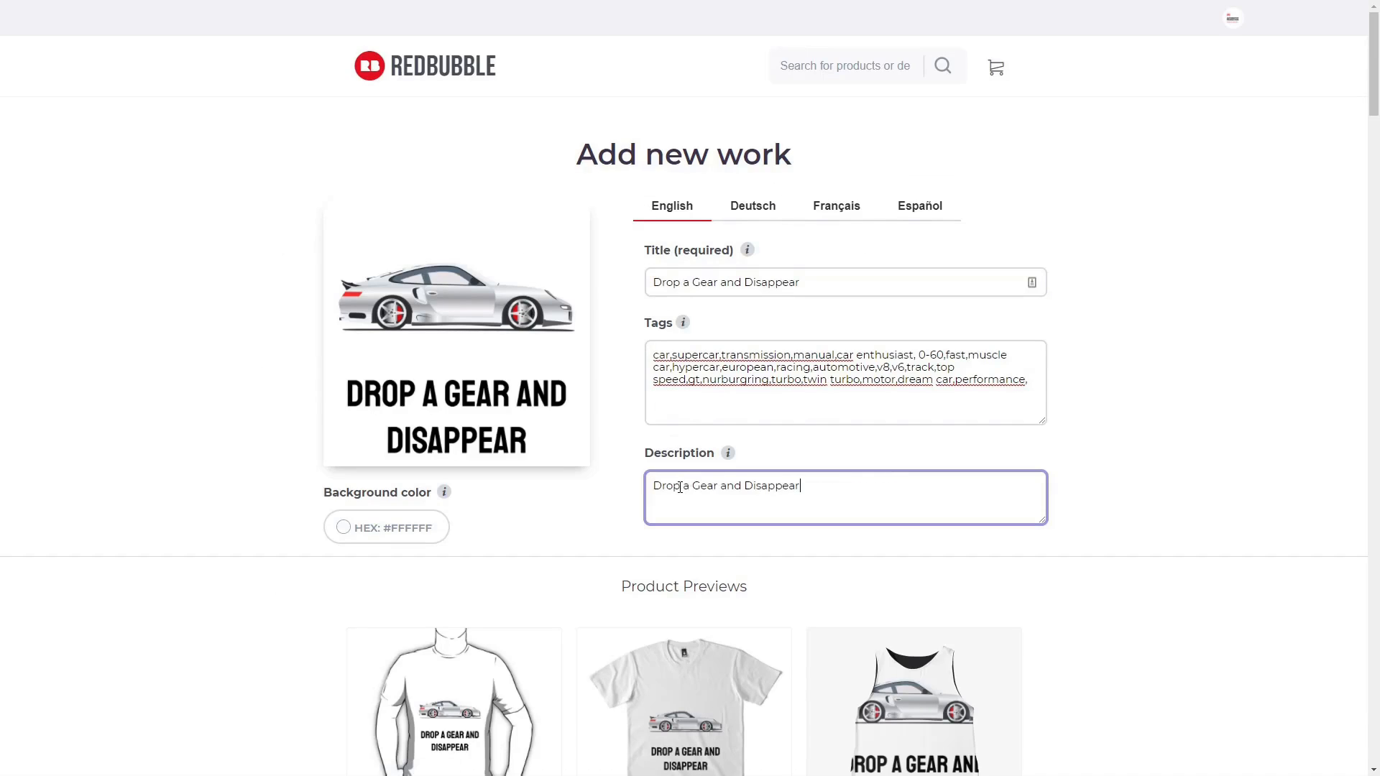
pyautogui.write('funny car guy manual transmission shift')
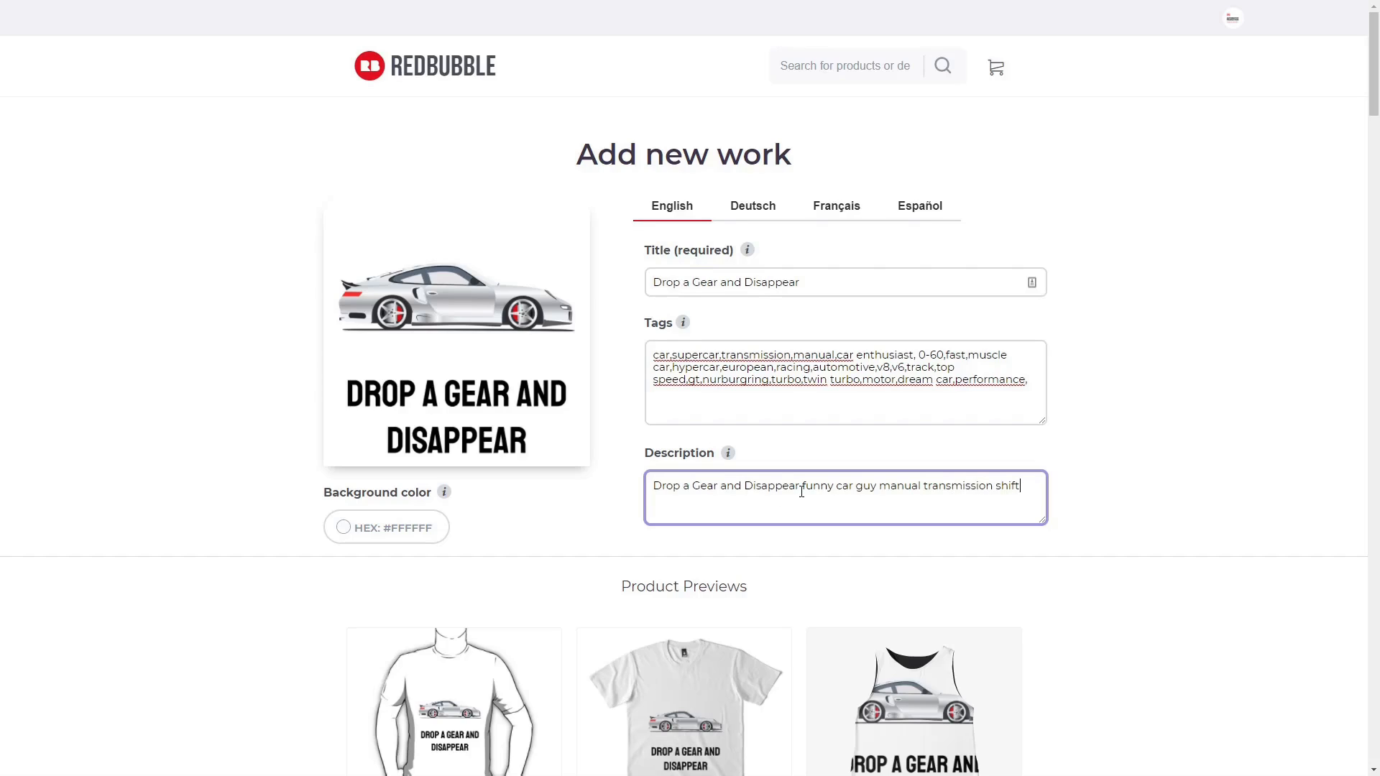
pyautogui.write(',')
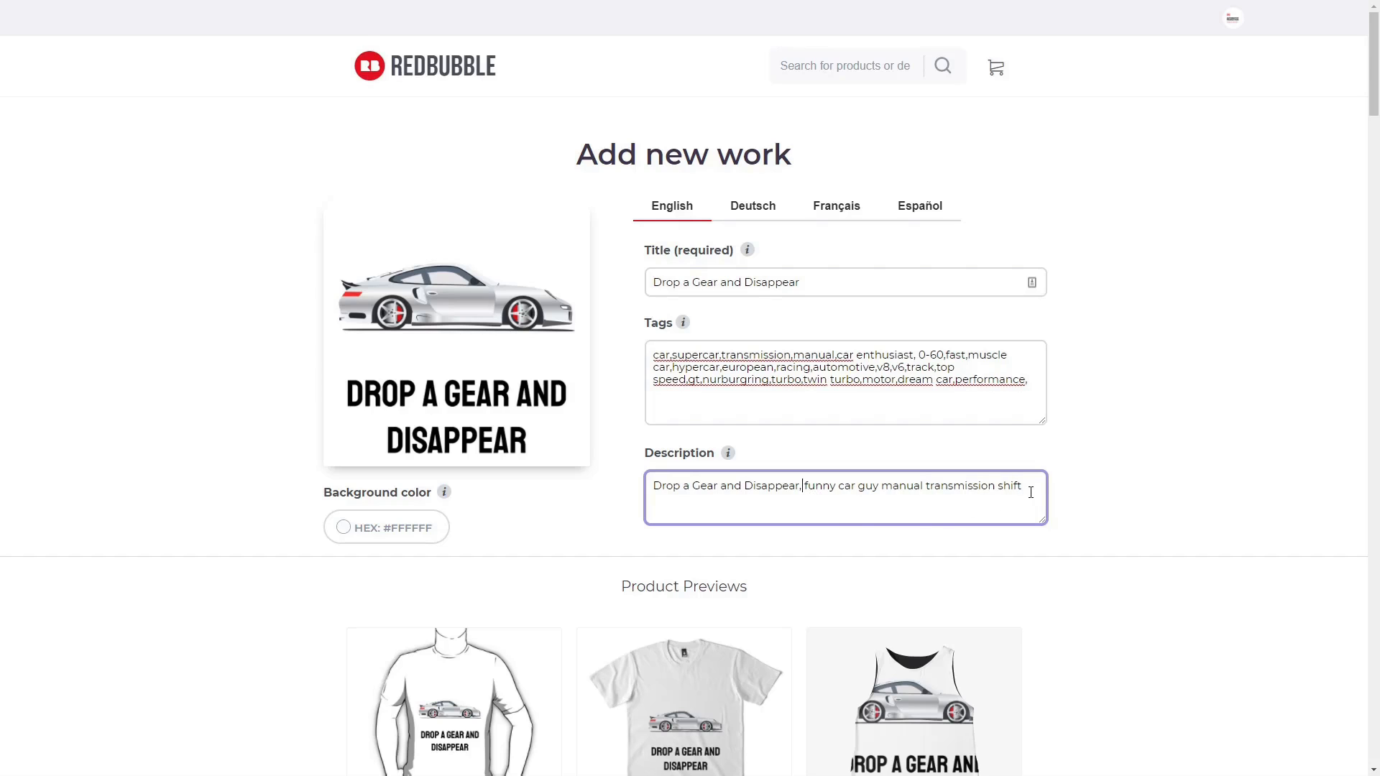
pyautogui.moveTo(1374, 95); pyautogui.dragTo(1376, 172)
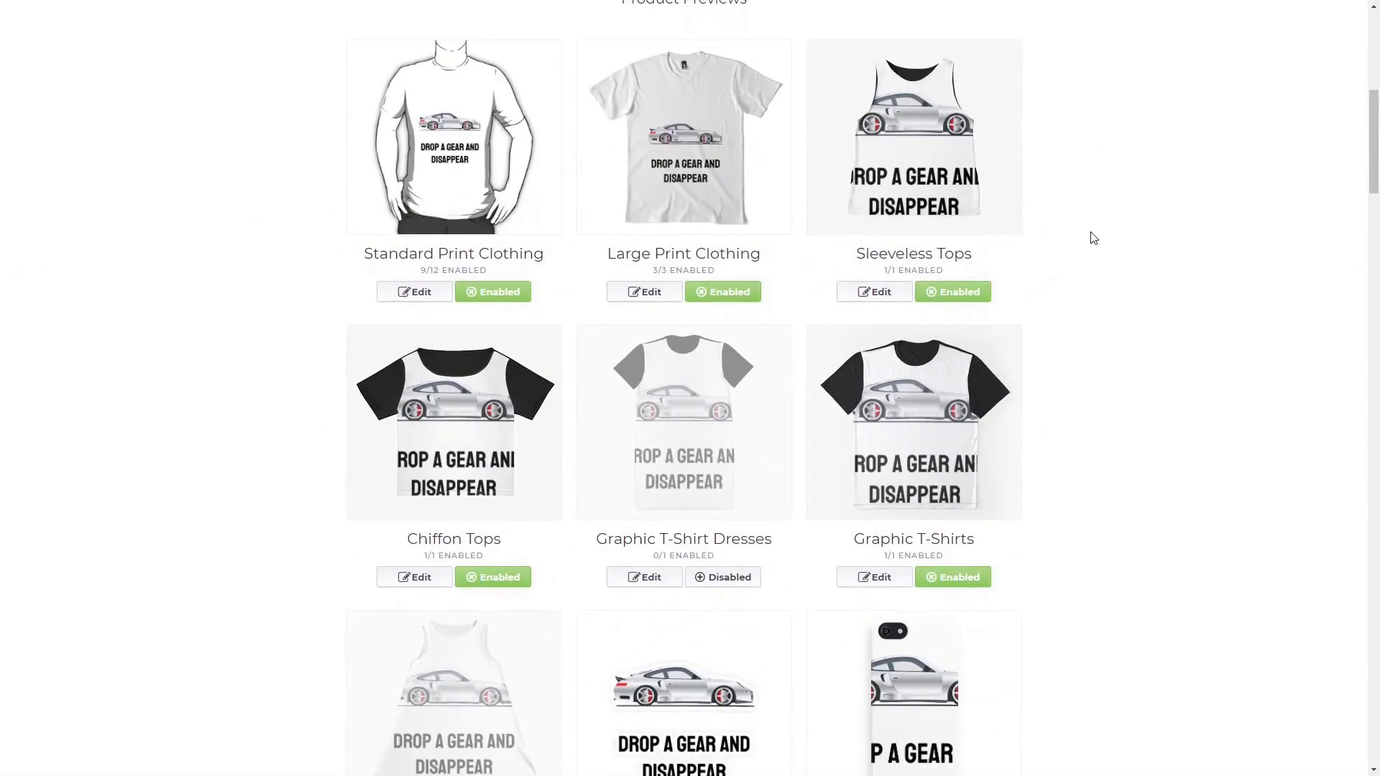
# Make Kids Clothes, Kids Pullover Hoodie and Toddler Pullover Hoodie available under Standard Print Clothing.
pyautogui.moveTo(421, 270); pyautogui.dragTo(492, 270)
pyautogui.click(415, 292)
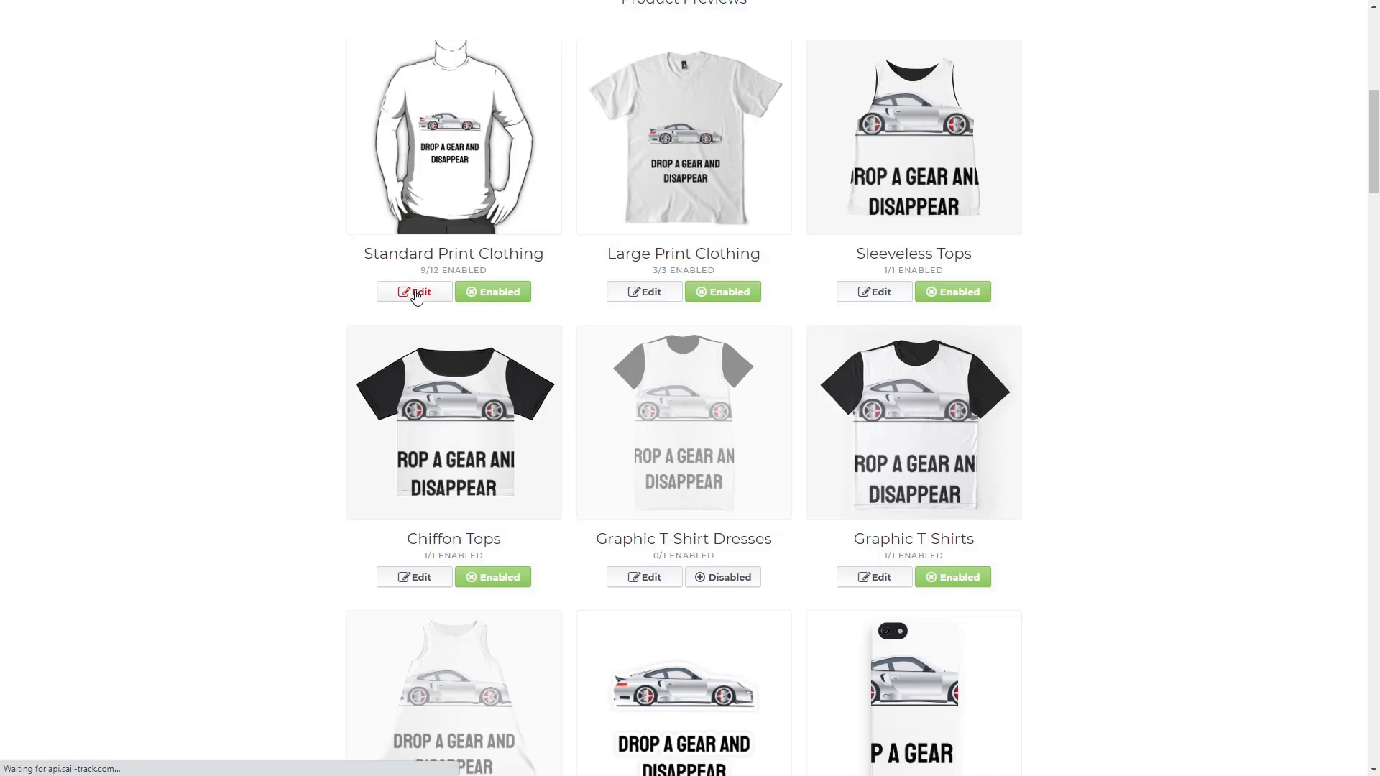
pyautogui.click(777, 394)
pyautogui.click(819, 388)
pyautogui.click(819, 445)
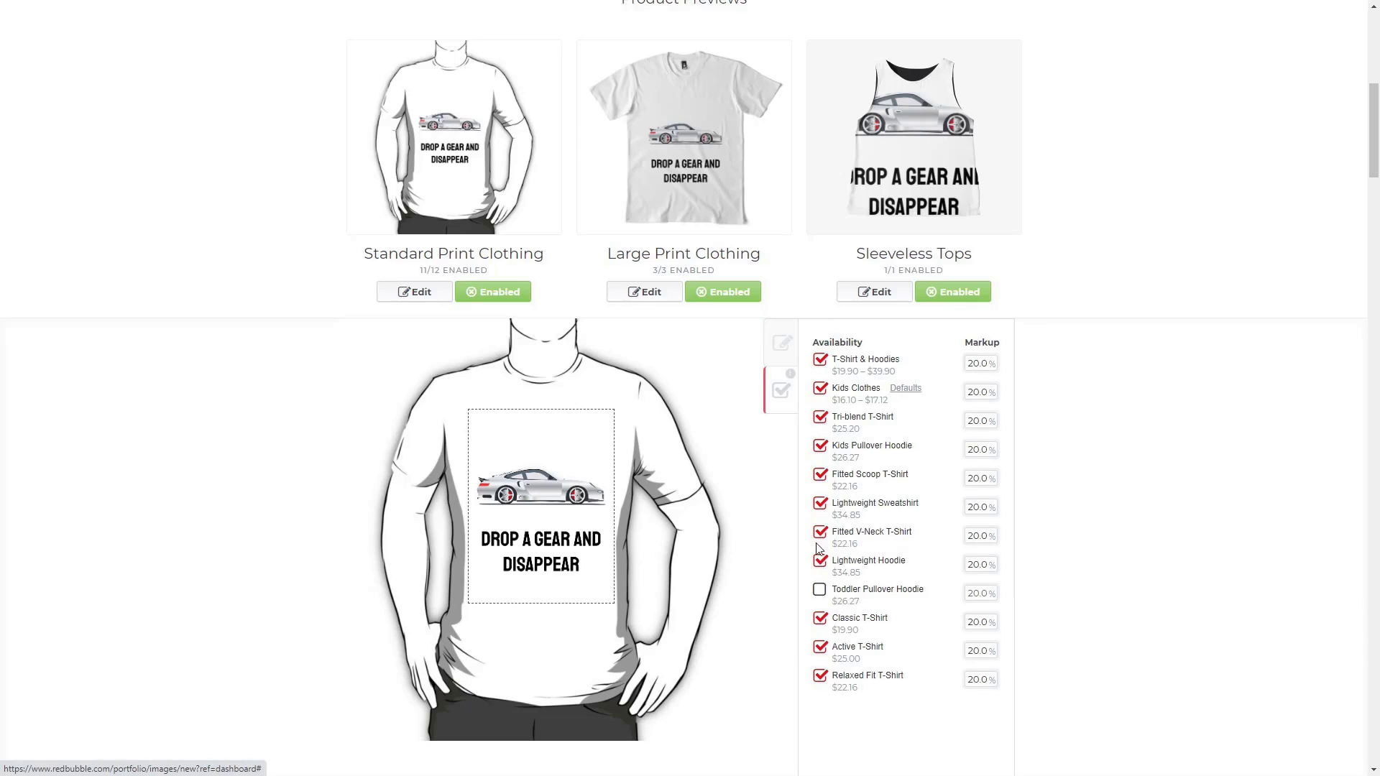
pyautogui.click(819, 590)
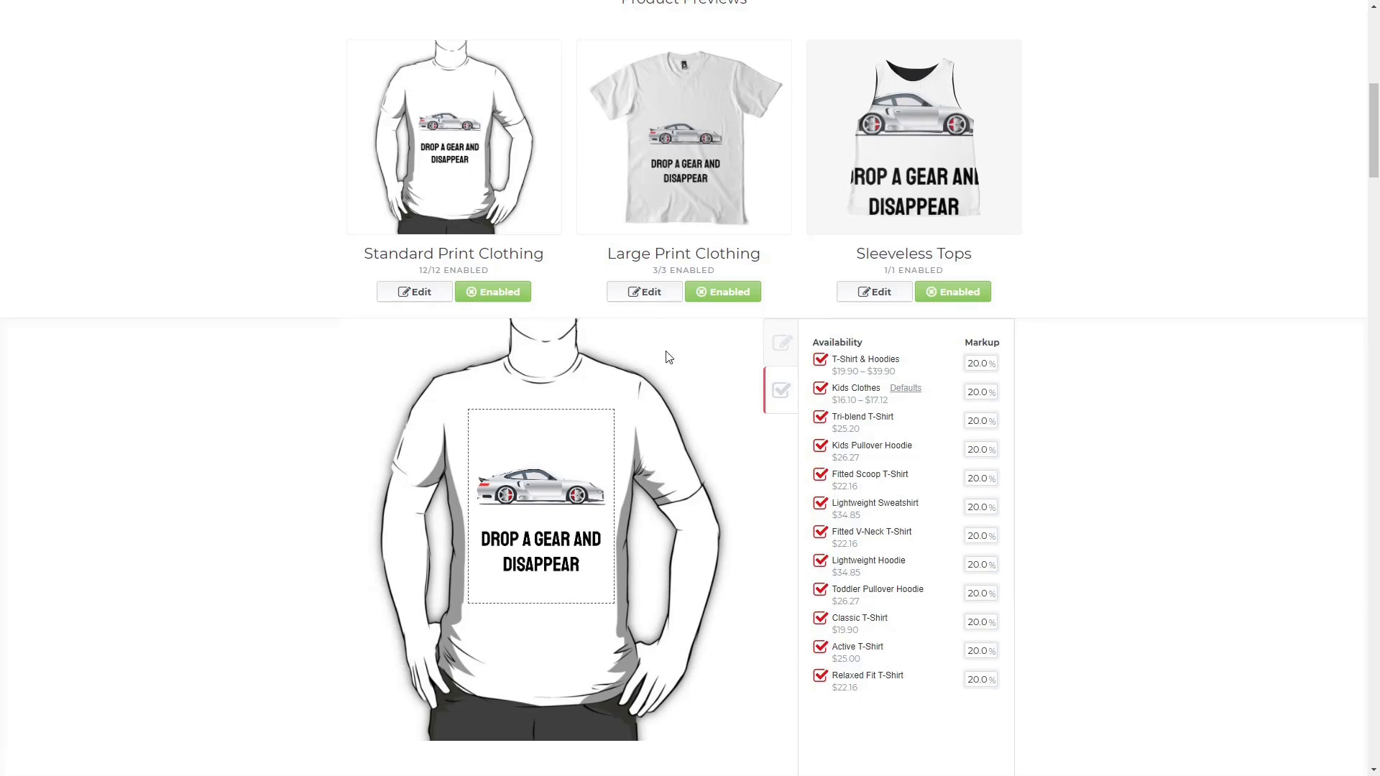
pyautogui.click(414, 293)
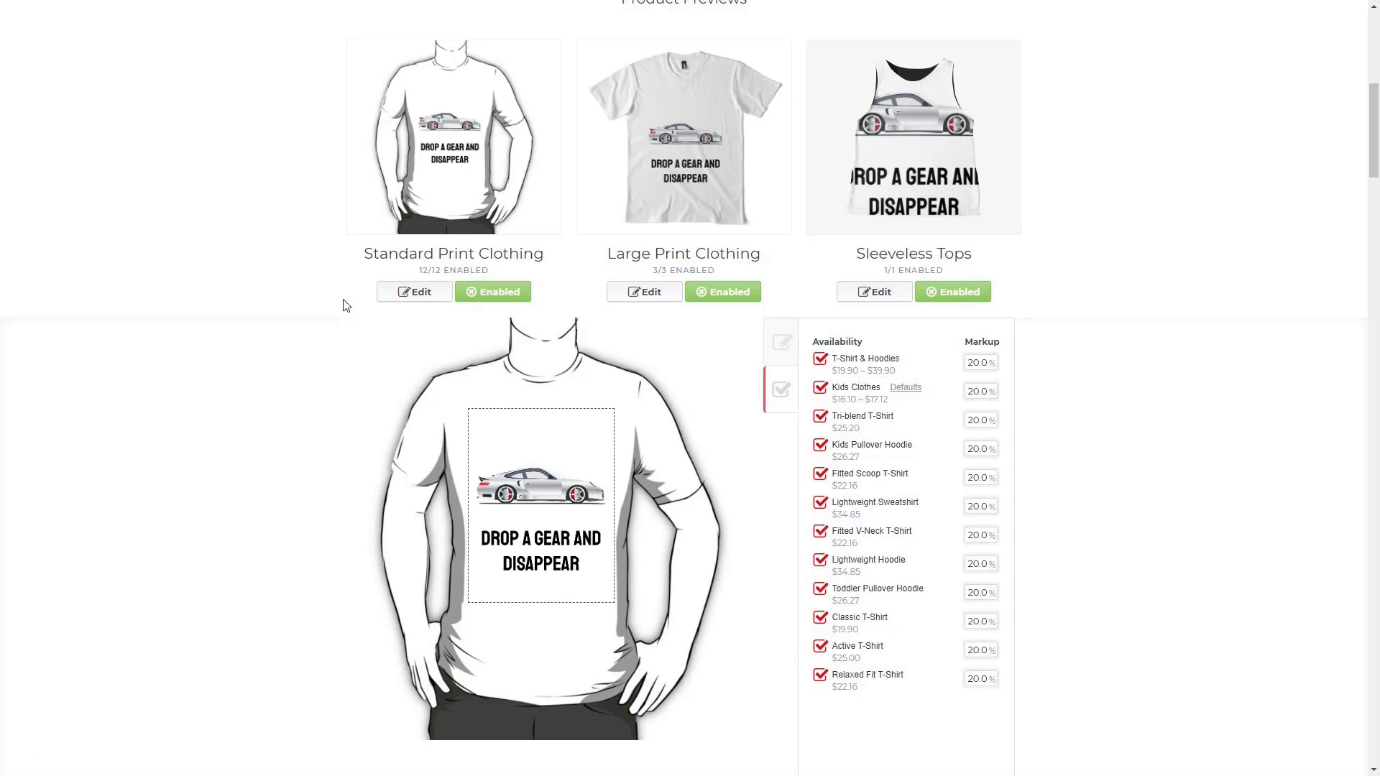
# Enable Graphic T-Shirt Dresses, A-Line Dresses, Mini Skirts, Throw Blankets & Tapestries and Bath Mats.
pyautogui.scroll(-2, 321, 311)
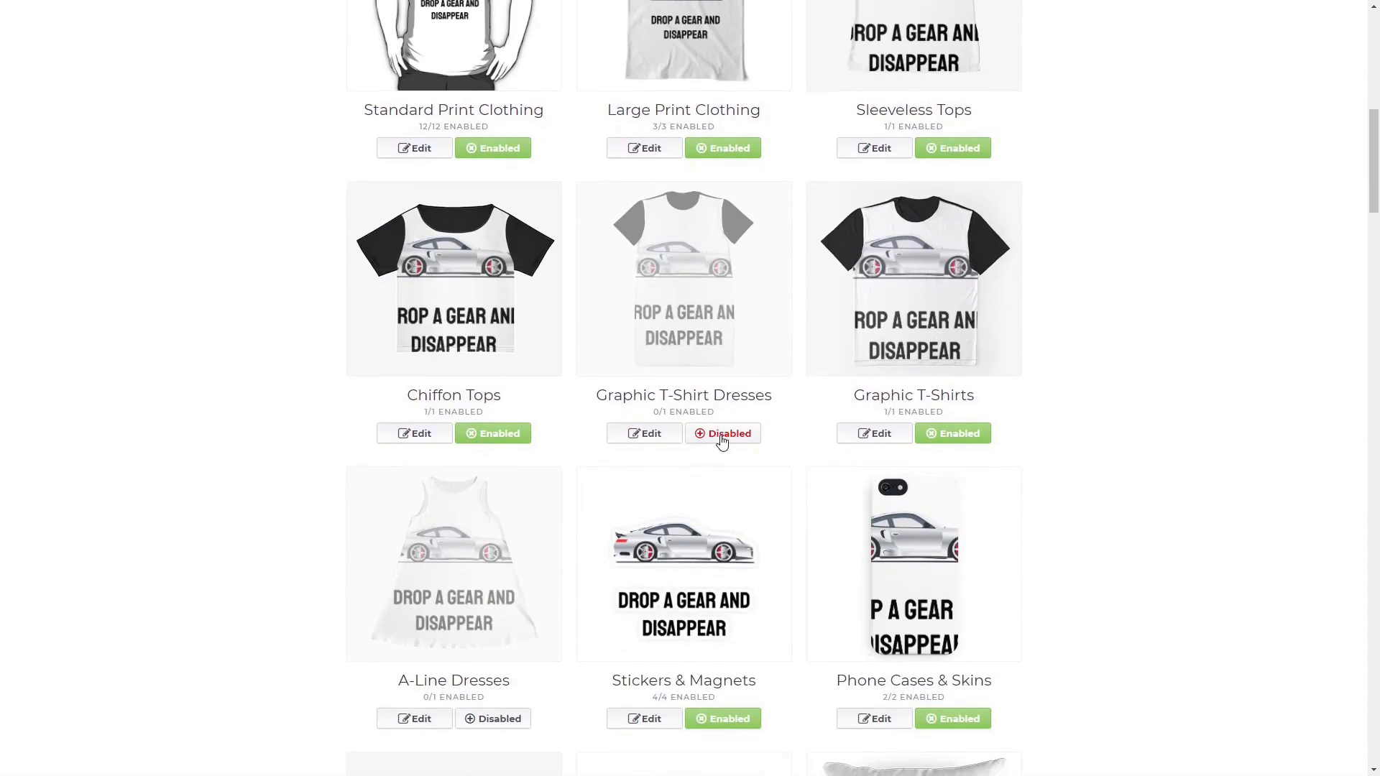
pyautogui.click(722, 434)
pyautogui.scroll(-3, 508, 485)
pyautogui.click(505, 509)
pyautogui.scroll(-6, 511, 508)
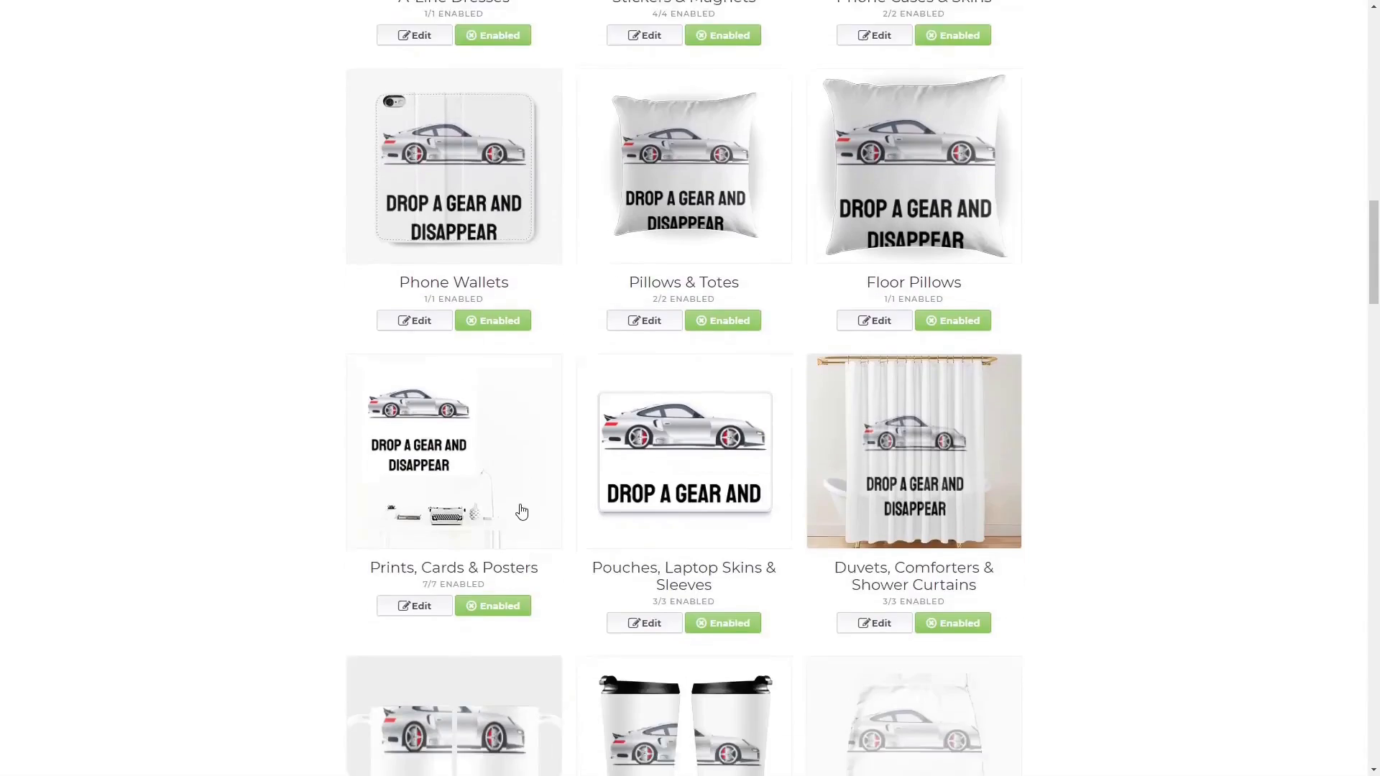
pyautogui.scroll(-6, 521, 512)
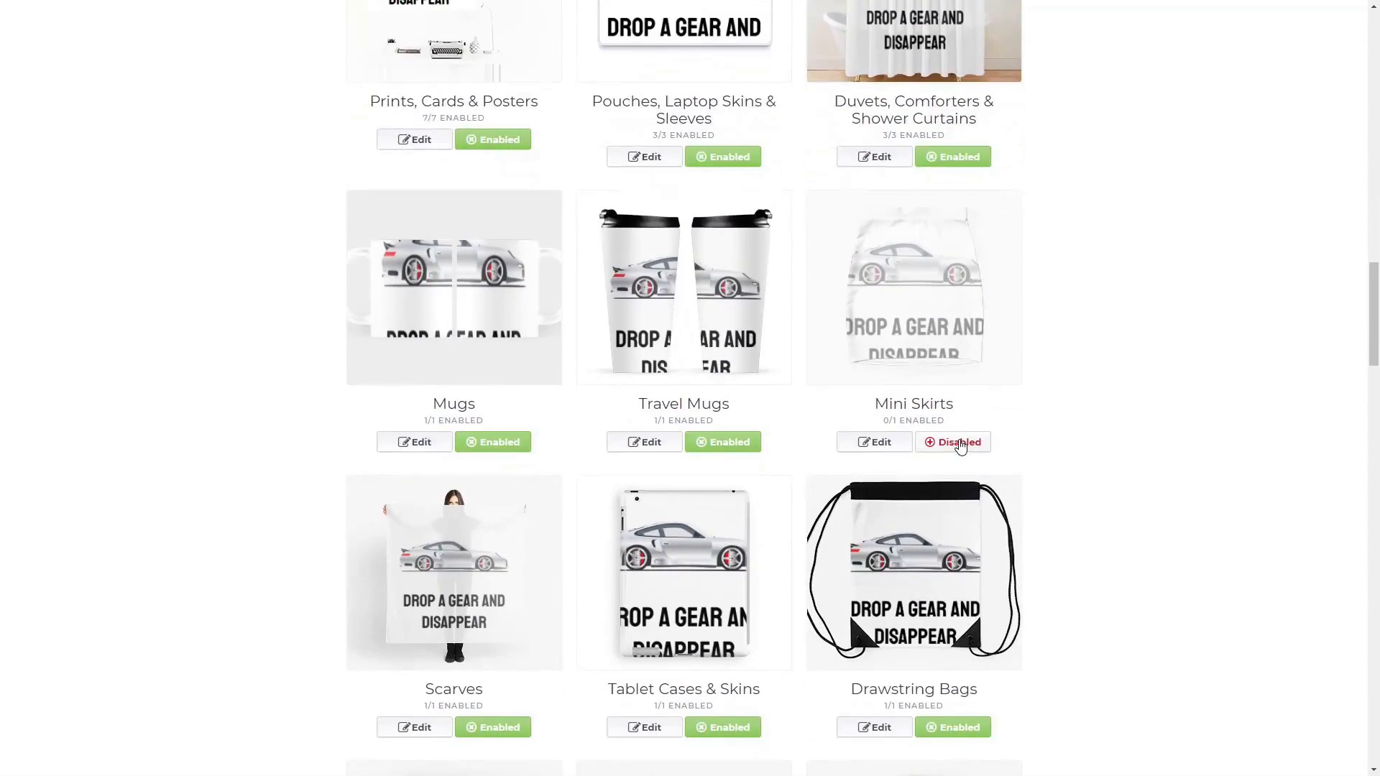
pyautogui.click(960, 444)
pyautogui.scroll(-9, 763, 441)
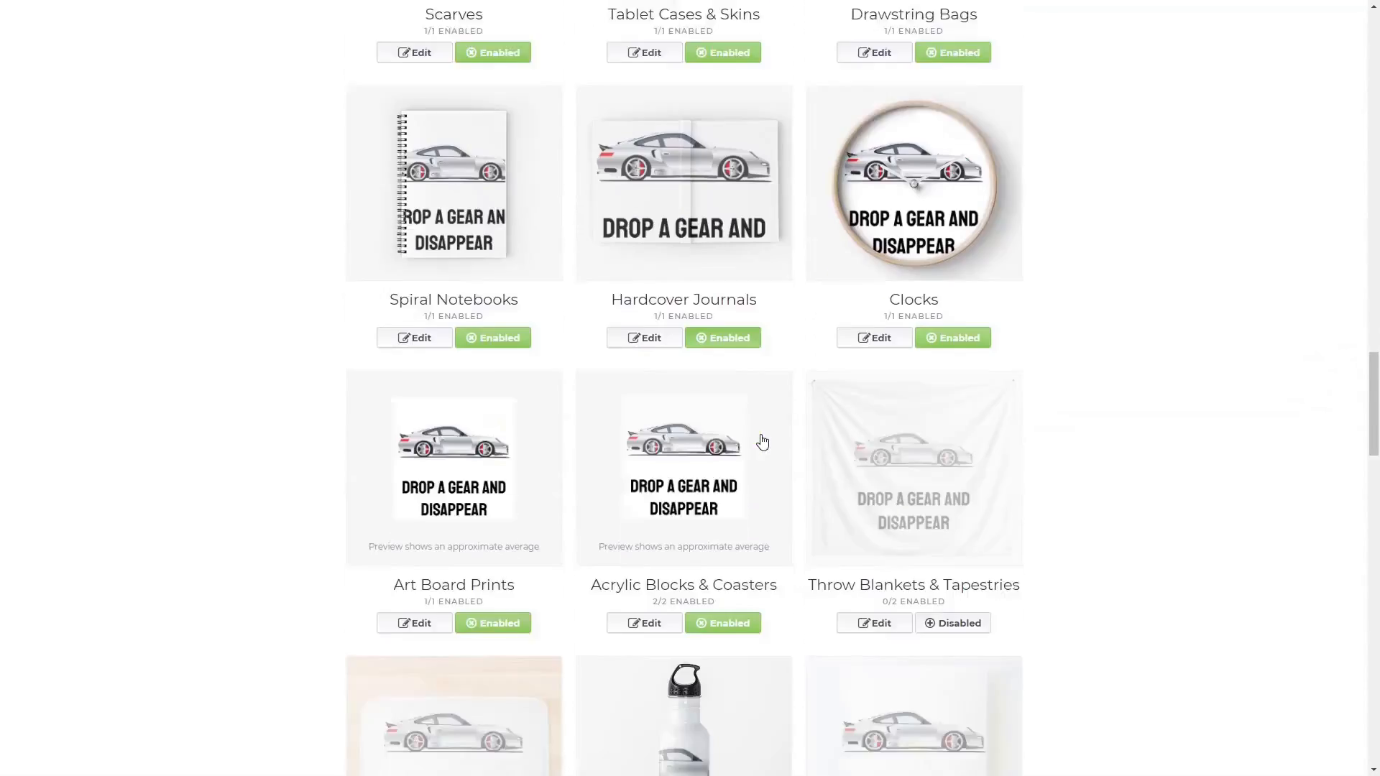
pyautogui.scroll(-2, 763, 441)
pyautogui.click(959, 512)
pyautogui.scroll(-4, 956, 517)
pyautogui.click(934, 525)
# Enable Wood & Canvas Mounted Prints, Masks, Jigsaw Puzzles, Leggings and Duffle Bags.
pyautogui.click(493, 508)
pyautogui.scroll(-3, 503, 510)
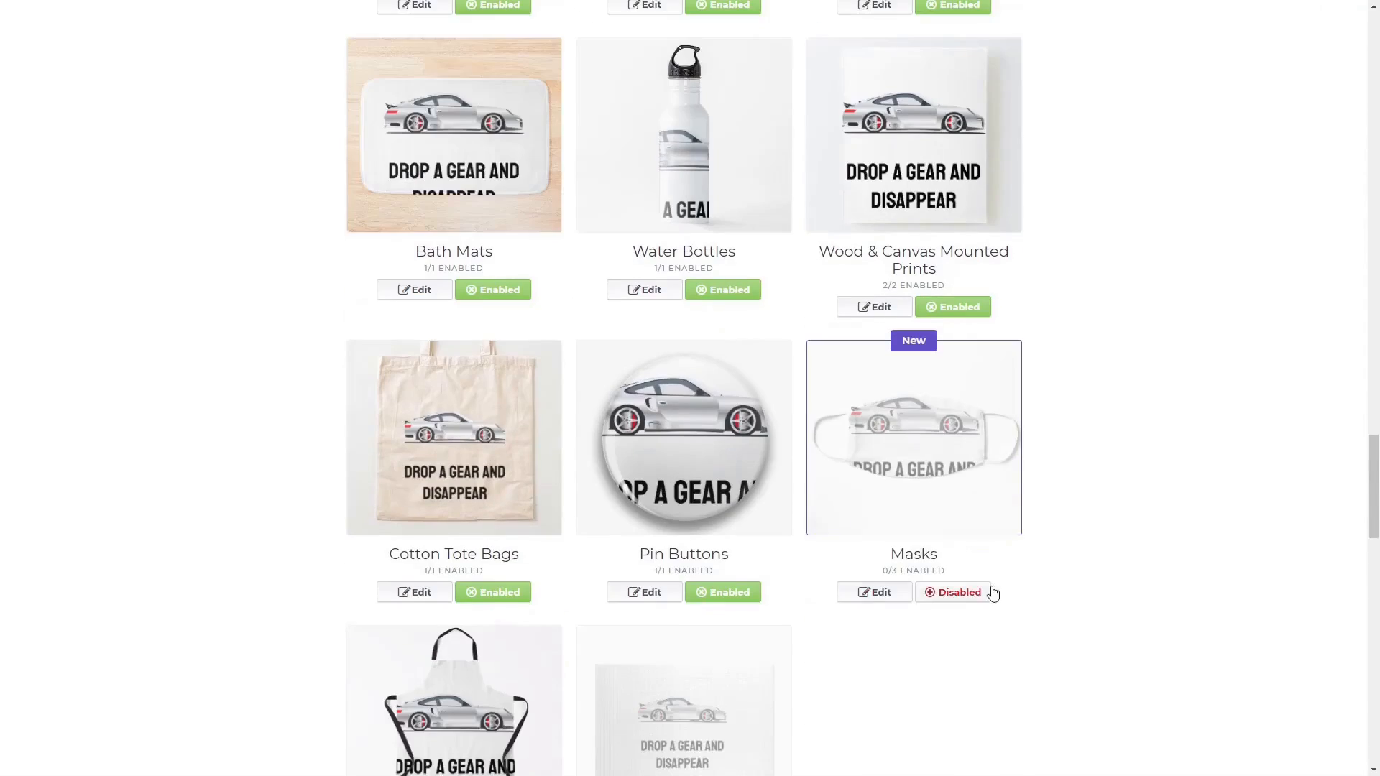
pyautogui.click(992, 592)
pyautogui.scroll(-3, 718, 646)
pyautogui.click(723, 656)
pyautogui.scroll(-7, 646, 611)
pyautogui.click(492, 583)
pyautogui.scroll(-3, 611, 586)
pyautogui.click(493, 655)
pyautogui.scroll(-2, 827, 589)
pyautogui.moveTo(1374, 618); pyautogui.dragTo(1377, 142)
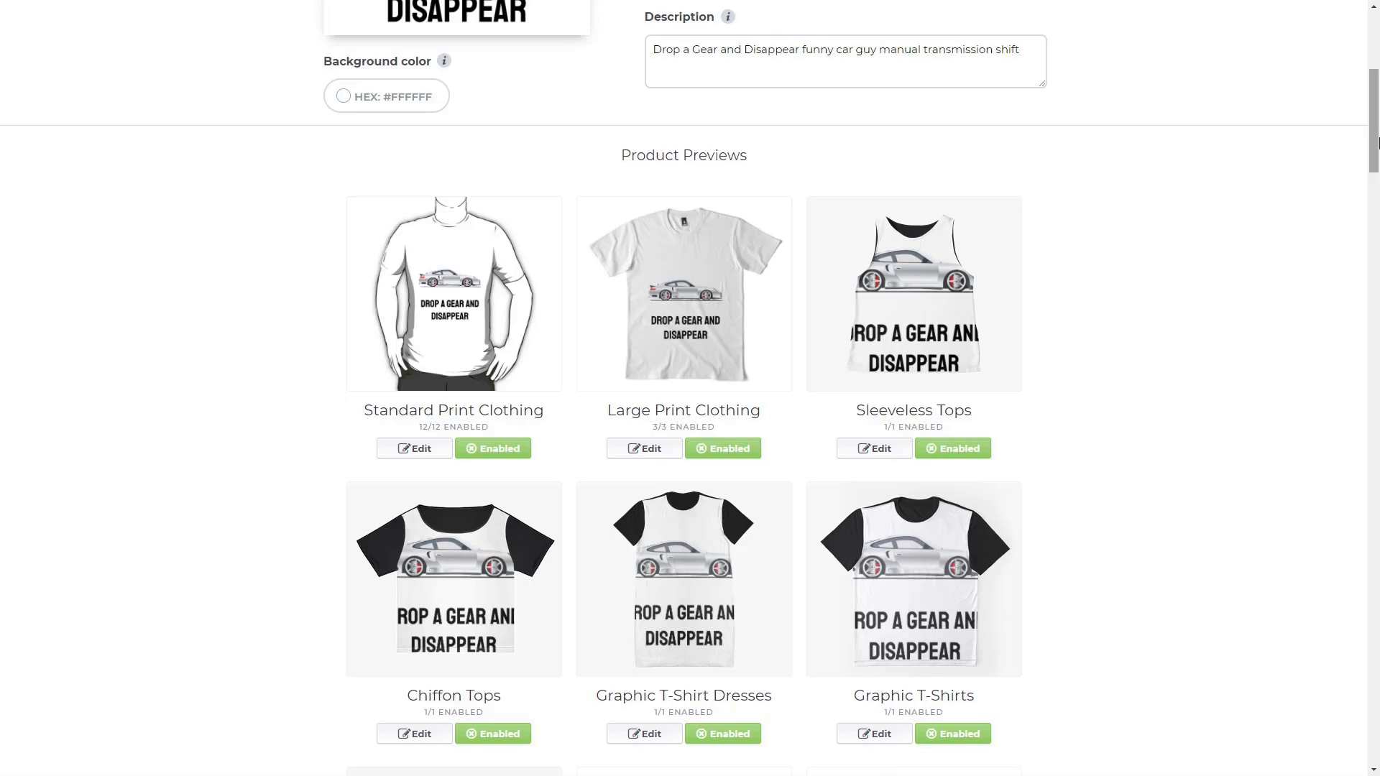
# Raise the design and centre it horizontally on Standard Print Clothing.
pyautogui.click(471, 297)
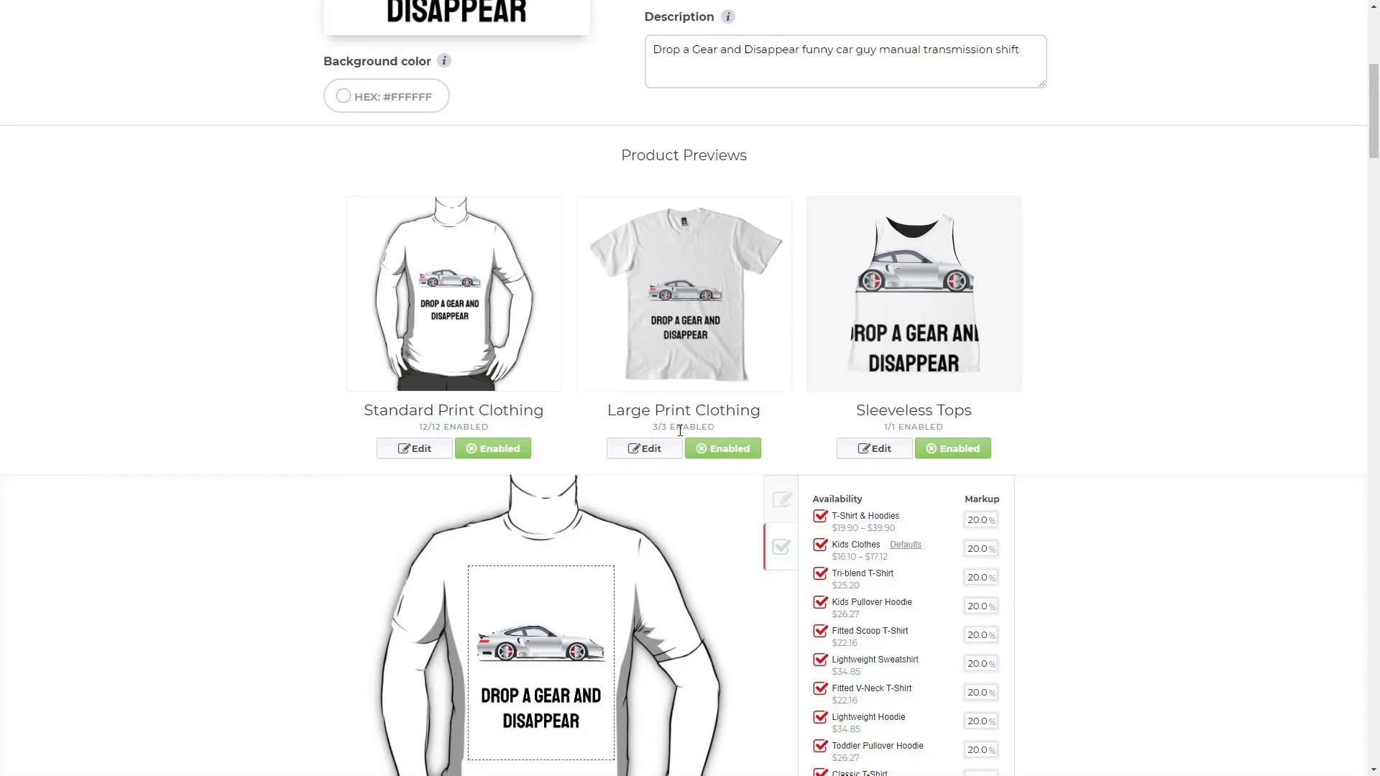
pyautogui.click(782, 508)
pyautogui.scroll(-1, 611, 589)
pyautogui.moveTo(566, 604); pyautogui.dragTo(568, 552)
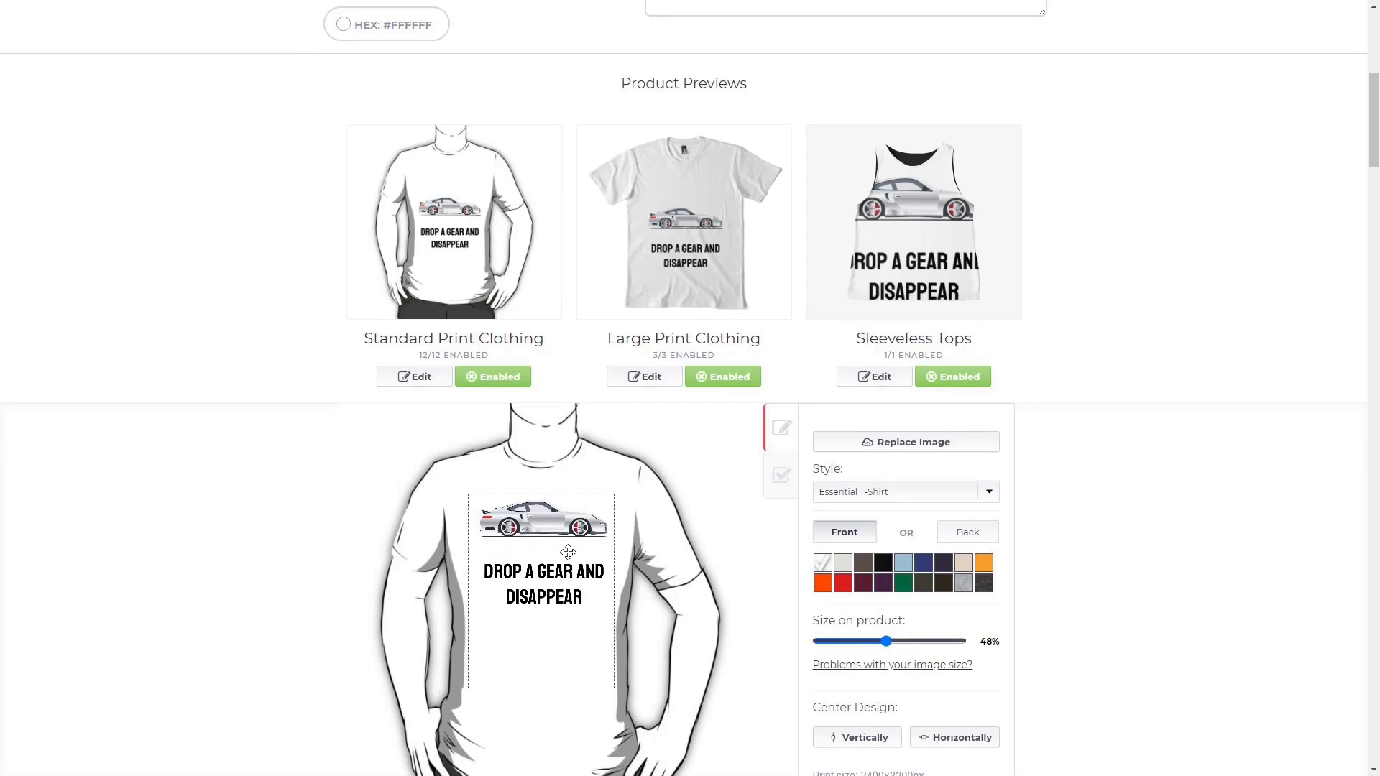
pyautogui.click(936, 737)
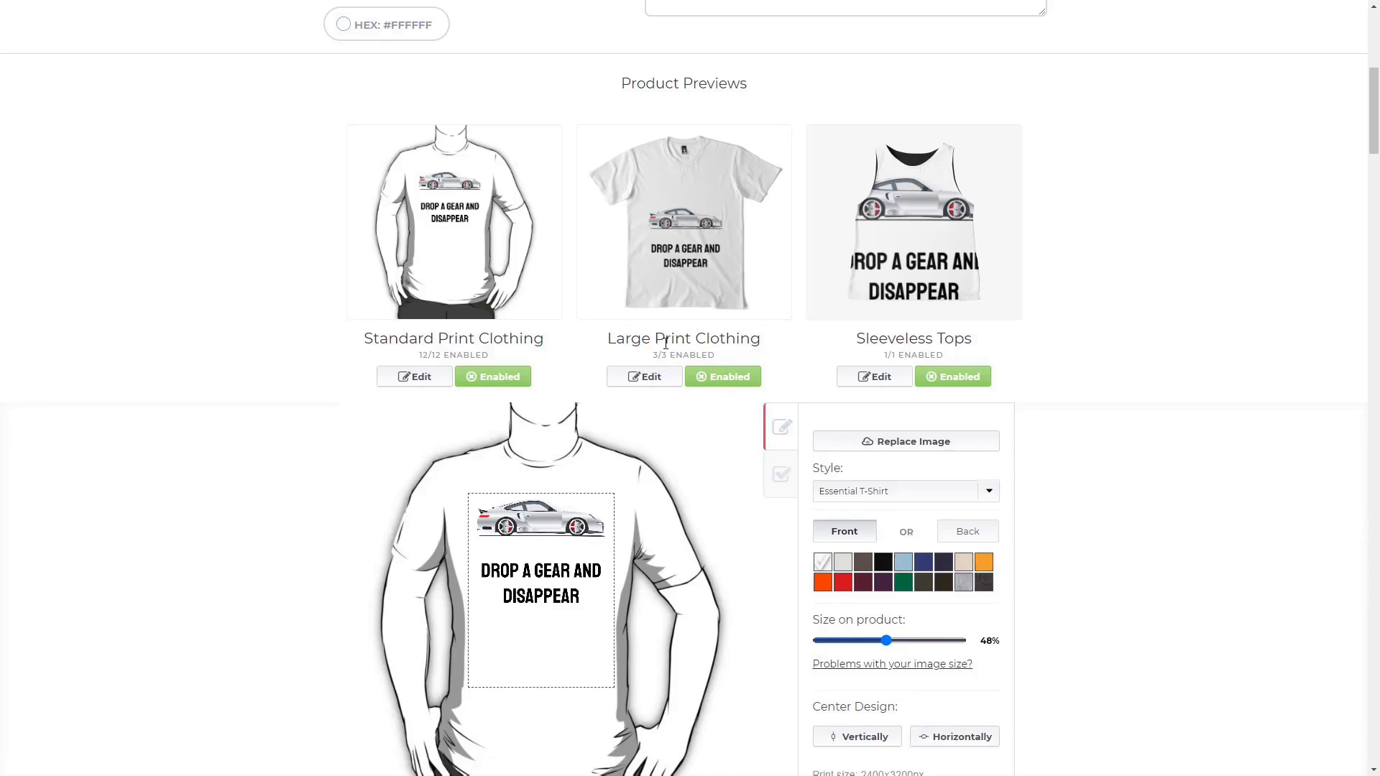
# Move the design higher and centre it on Large Print Clothing; shrink Sleeveless Tops to 46%.
pyautogui.click(650, 376)
pyautogui.moveTo(555, 711); pyautogui.dragTo(559, 654)
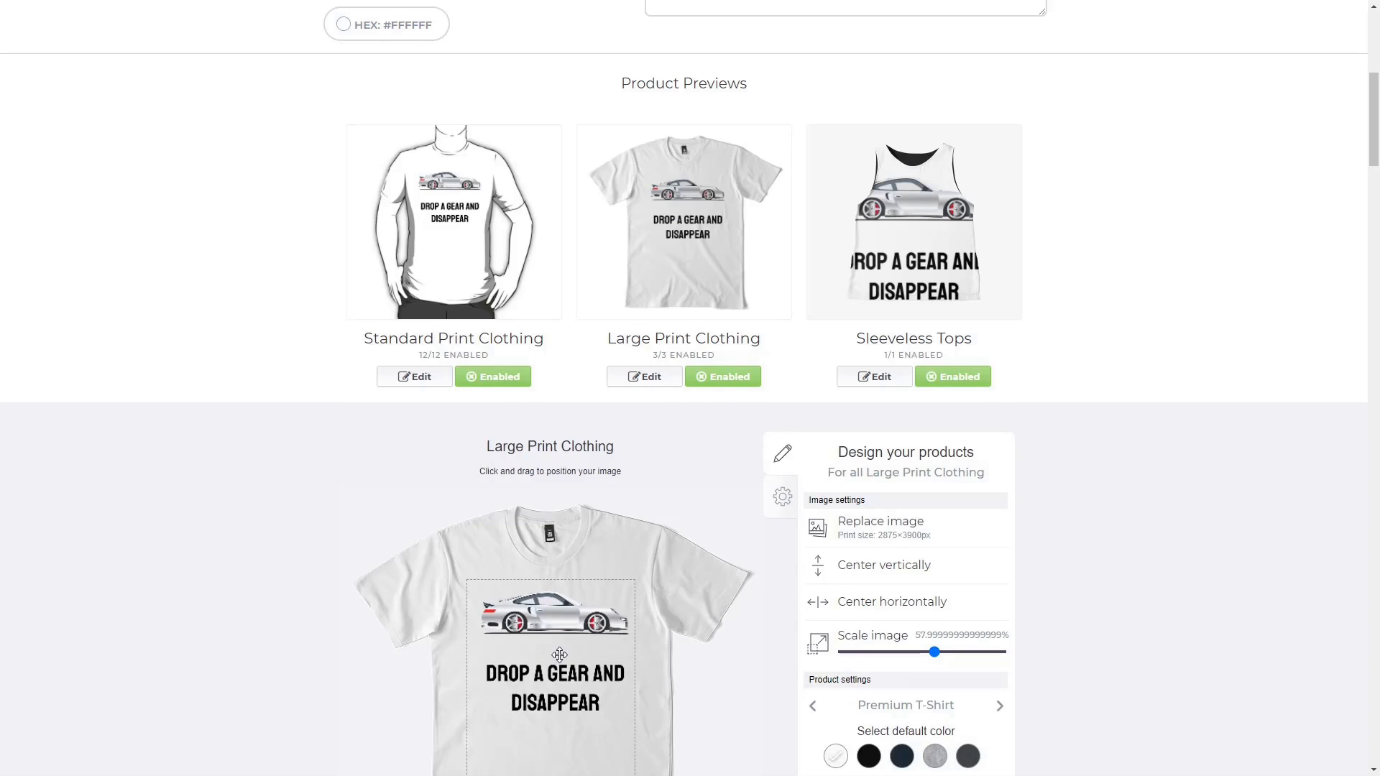
pyautogui.click(883, 603)
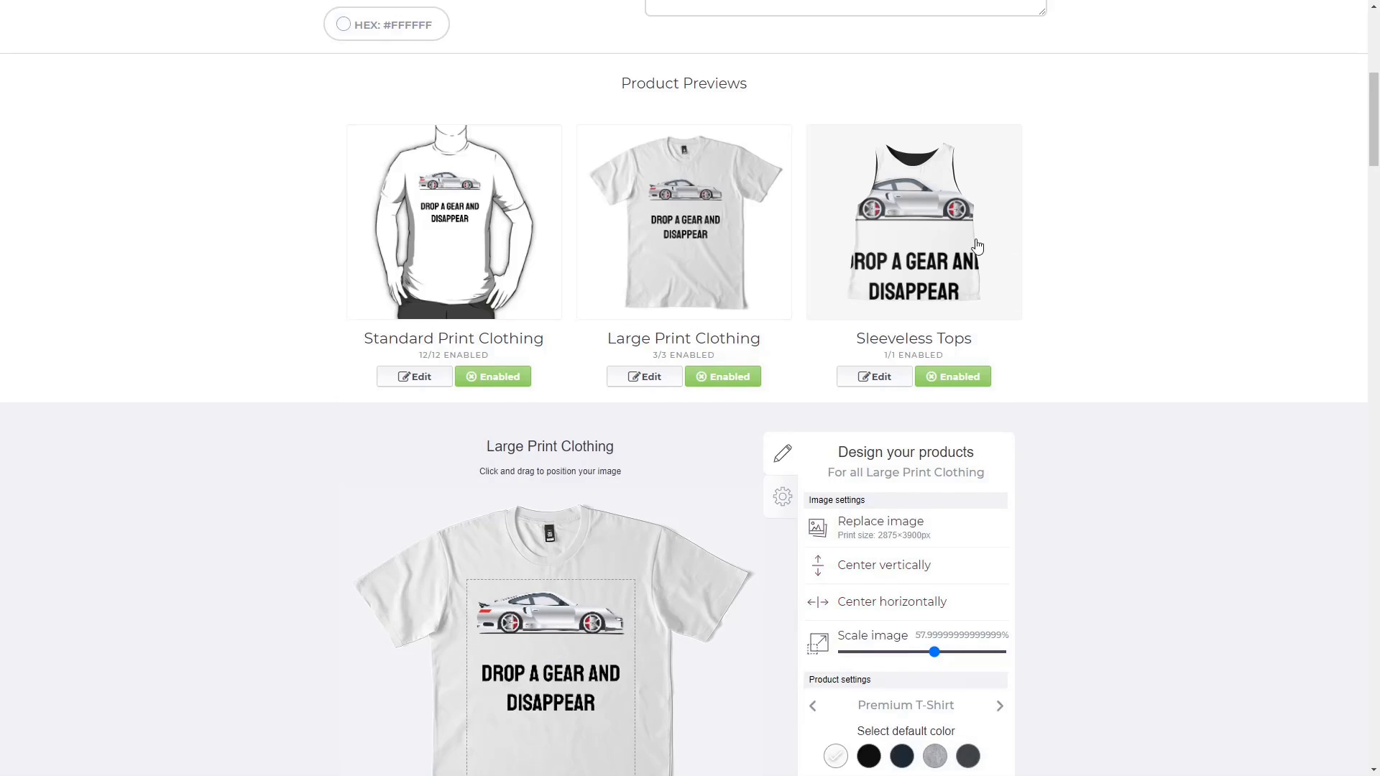
pyautogui.moveTo(978, 689); pyautogui.dragTo(916, 688)
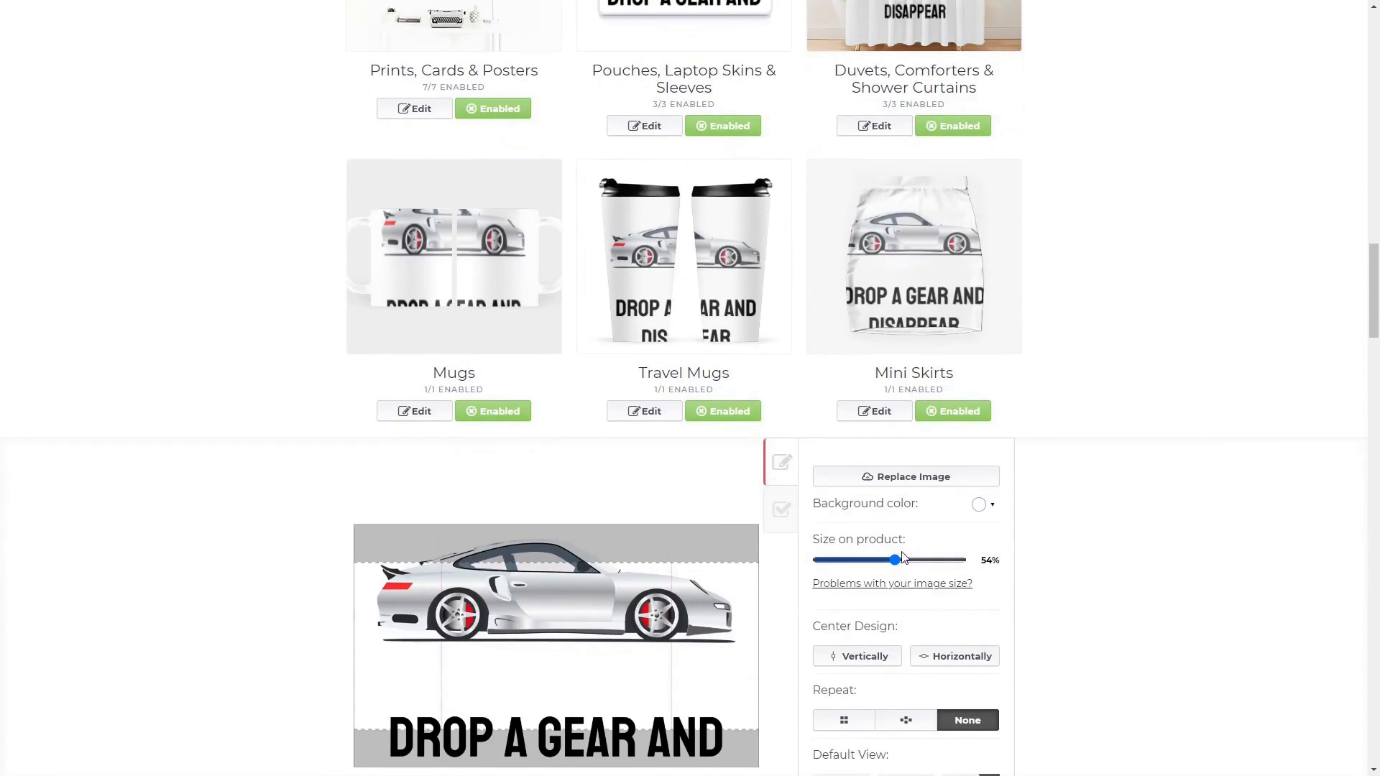
# Shrink the mug design from 54% to 23%, centre it both ways and nudge it up.
pyautogui.scroll(-3, 904, 559)
pyautogui.moveTo(896, 347); pyautogui.dragTo(851, 349)
pyautogui.click(878, 442)
pyautogui.click(936, 440)
pyautogui.moveTo(662, 447); pyautogui.dragTo(659, 438)
# Centre the Travel Mugs design vertically and horizontally and shrink it.
pyautogui.click(905, 735)
pyautogui.scroll(2, 998, 290)
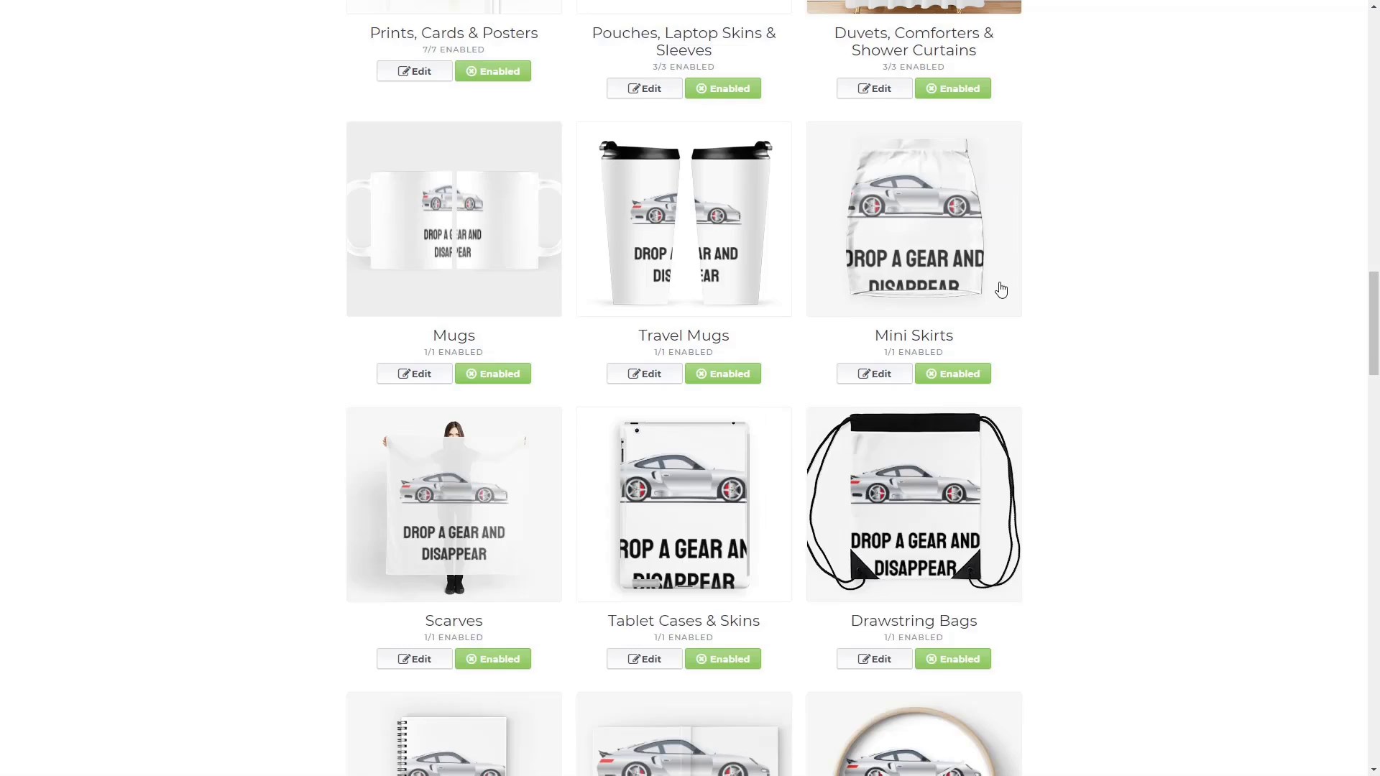
pyautogui.click(644, 373)
pyautogui.click(874, 616)
pyautogui.moveTo(879, 523); pyautogui.dragTo(857, 533)
# Shrink, centre and nudge up the design on Mini Skirts.
pyautogui.click(932, 620)
pyautogui.click(874, 374)
pyautogui.click(949, 619)
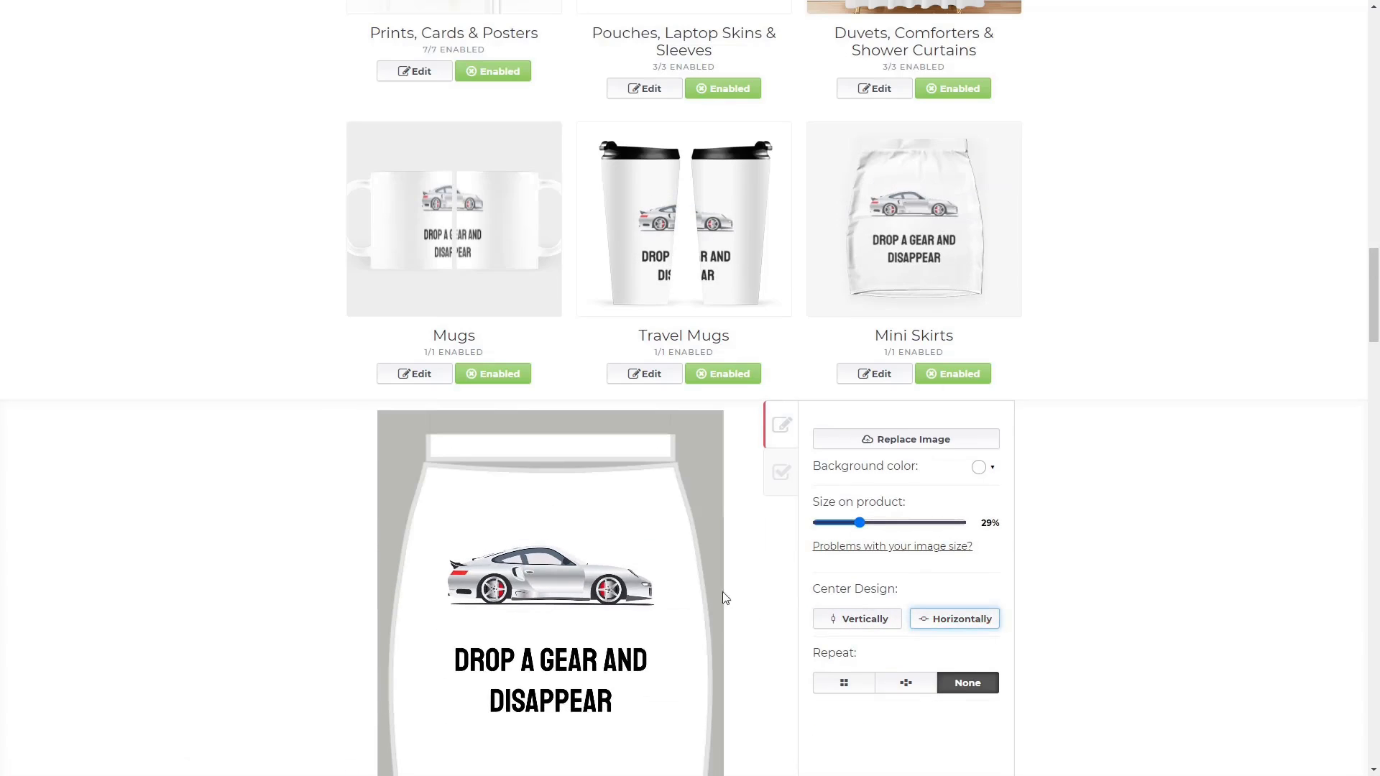
pyautogui.moveTo(650, 610); pyautogui.dragTo(651, 606)
pyautogui.scroll(-9, 1097, 526)
# Shrink the scarf design from 100% to 81% and centre it, then disable Scarves.
pyautogui.click(415, 567)
pyautogui.scroll(-8, 621, 300)
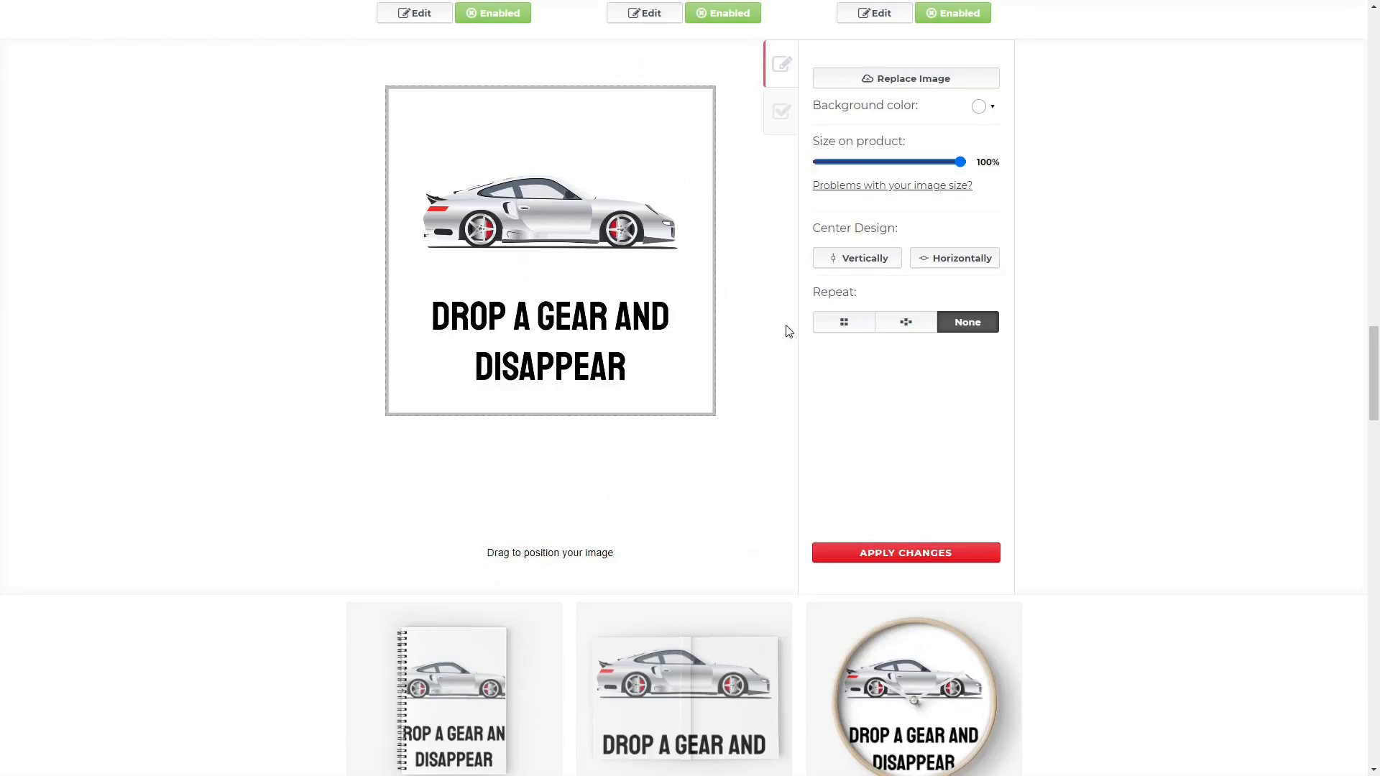
pyautogui.scroll(3, 920, 446)
pyautogui.moveTo(960, 378); pyautogui.dragTo(932, 377)
pyautogui.click(865, 474)
pyautogui.click(948, 483)
pyautogui.moveTo(601, 479); pyautogui.dragTo(605, 464)
pyautogui.scroll(2, 618, 452)
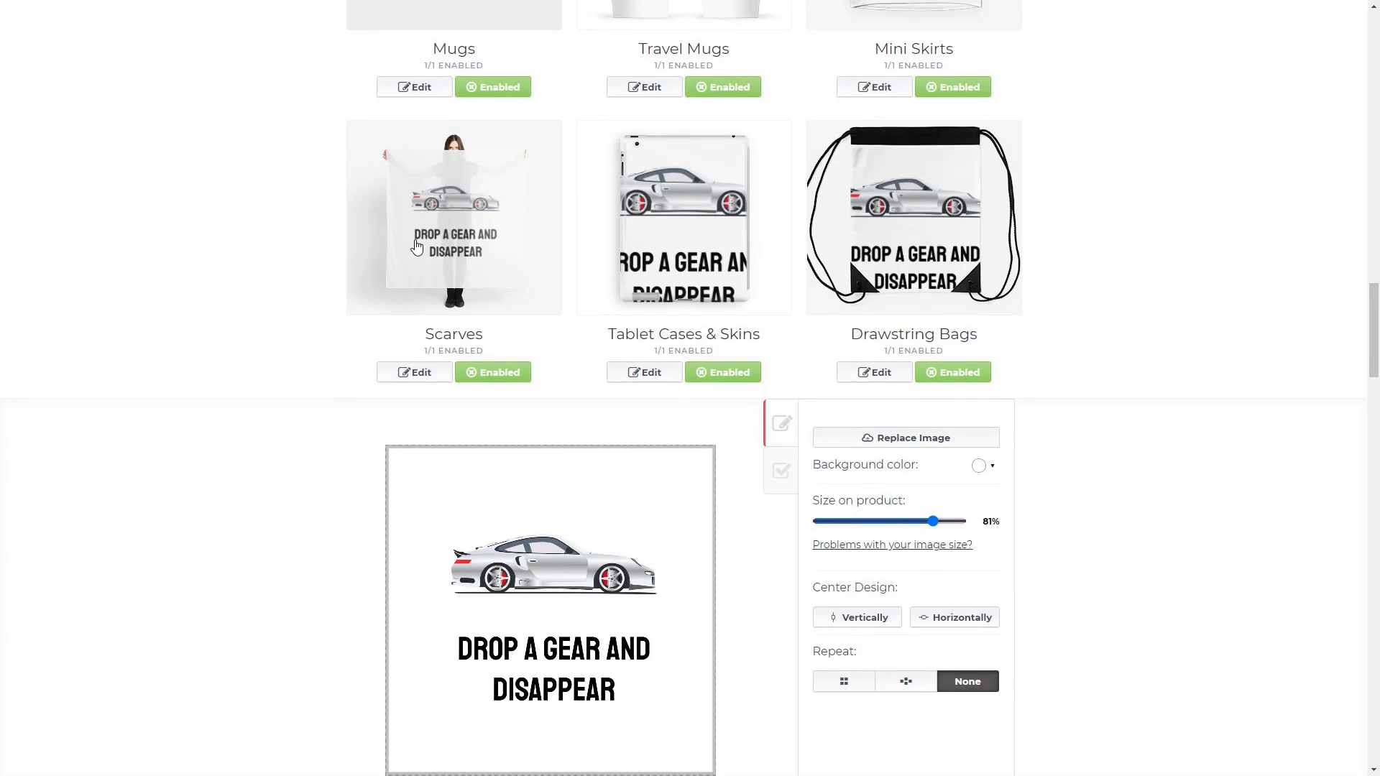
pyautogui.click(495, 373)
# Shrink, reposition and centre the design on Tablet Cases.
pyautogui.click(644, 375)
pyautogui.scroll(-2, 597, 467)
pyautogui.moveTo(912, 435); pyautogui.dragTo(872, 437)
pyautogui.moveTo(590, 474); pyautogui.dragTo(590, 464)
pyautogui.click(946, 533)
pyautogui.scroll(2, 912, 460)
# Shrink, raise and centre the design on Drawstring Bags.
pyautogui.click(874, 373)
pyautogui.scroll(-1, 706, 462)
pyautogui.scroll(-1, 706, 462)
pyautogui.moveTo(898, 377); pyautogui.dragTo(871, 377)
pyautogui.moveTo(627, 493); pyautogui.dragTo(628, 468)
pyautogui.click(954, 473)
pyautogui.scroll(1, 1182, 397)
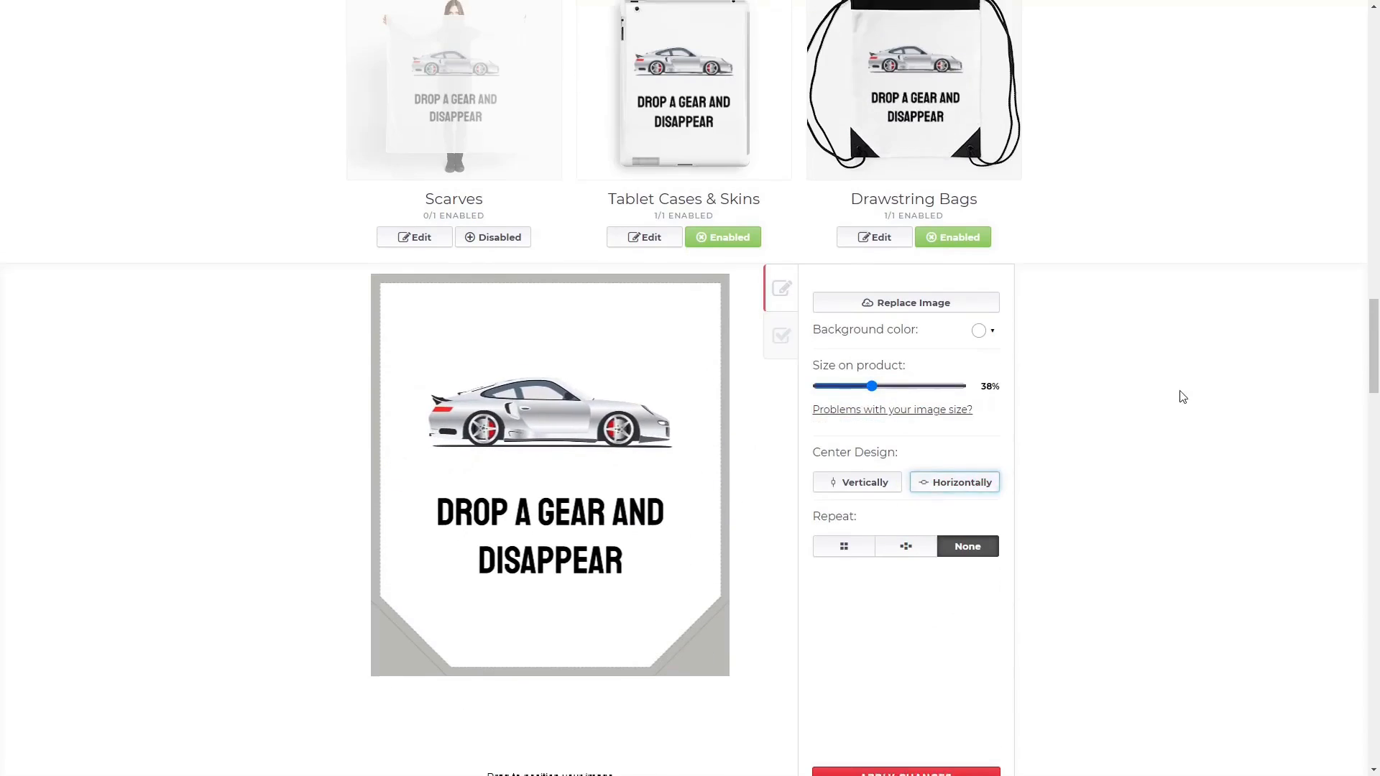
pyautogui.scroll(-7, 1182, 397)
# Shrink, reposition and centre the design on Spiral Notebooks.
pyautogui.click(415, 637)
pyautogui.moveTo(889, 232); pyautogui.dragTo(861, 232)
pyautogui.moveTo(611, 334); pyautogui.dragTo(622, 323)
pyautogui.click(954, 327)
pyautogui.scroll(4, 702, 222)
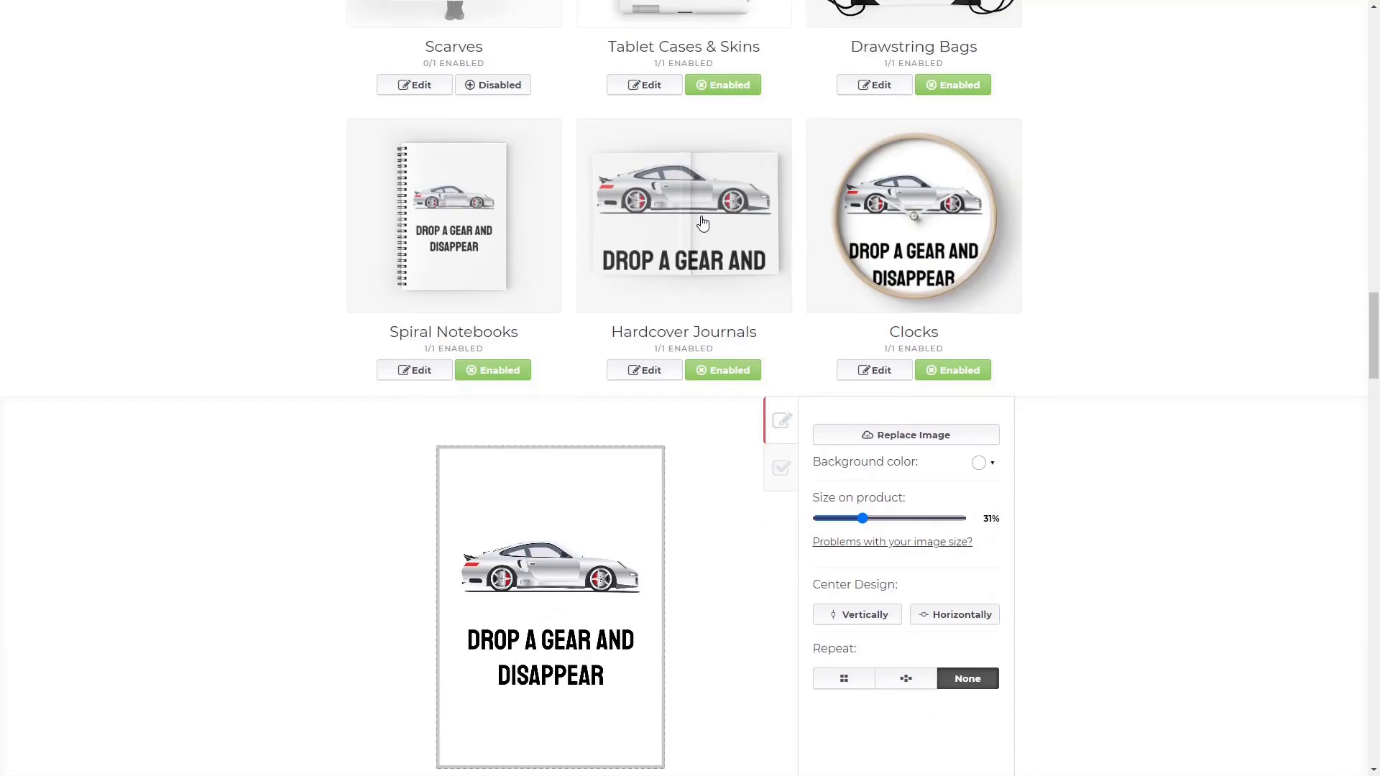
# Shrink the Hardcover Journals design to 29% and mirror it across both covers.
pyautogui.click(644, 370)
pyautogui.scroll(-2, 733, 380)
pyautogui.scroll(2, 727, 209)
pyautogui.scroll(-1, 726, 207)
pyautogui.moveTo(919, 447); pyautogui.dragTo(860, 447)
pyautogui.moveTo(588, 559); pyautogui.dragTo(688, 544)
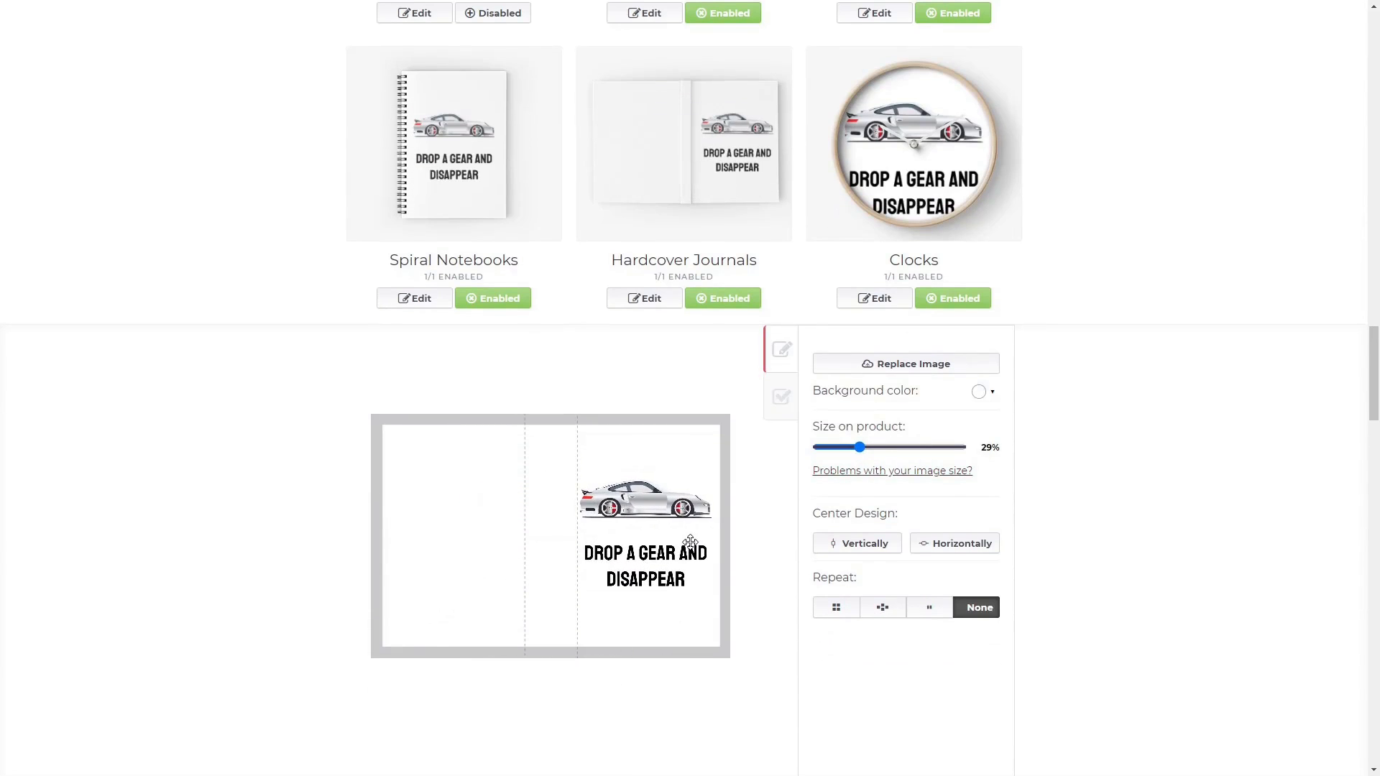
pyautogui.click(929, 610)
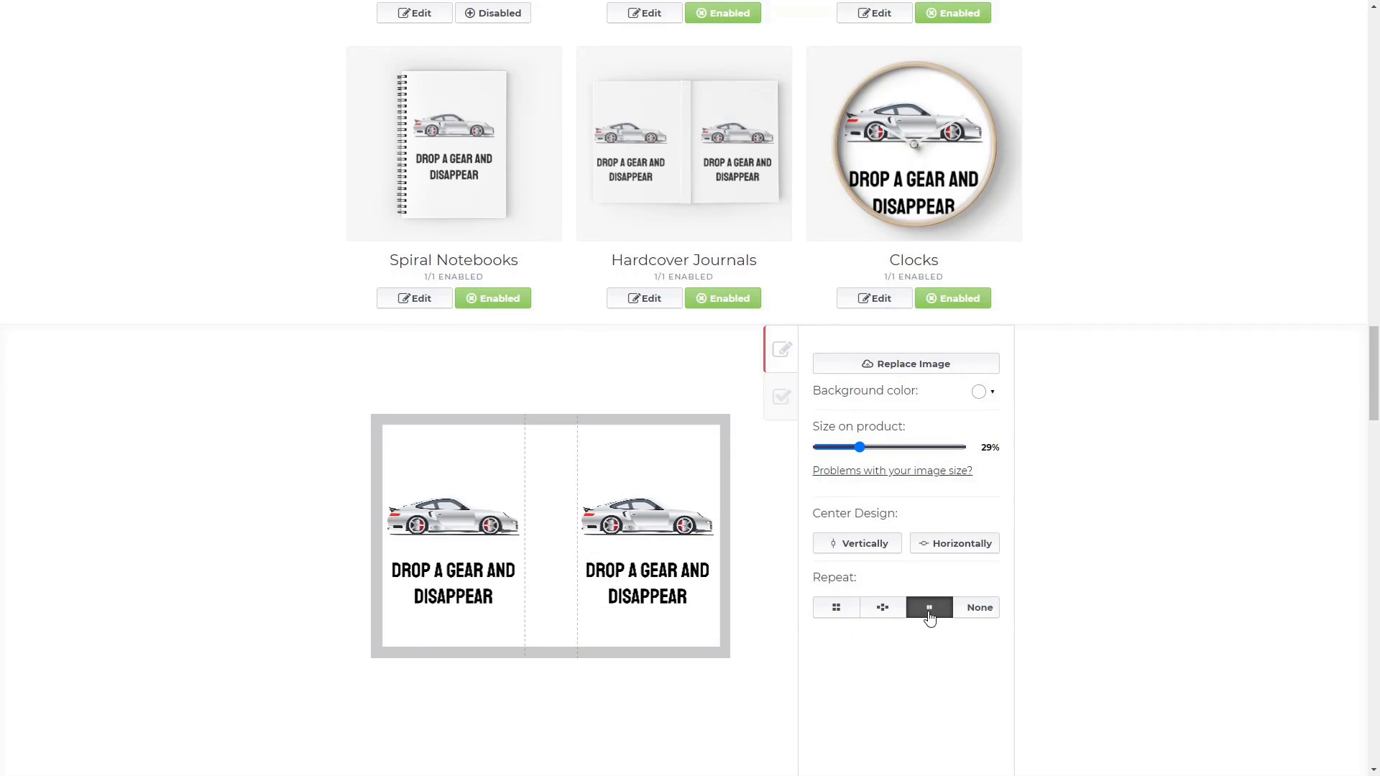
# Centre the design horizontally on Clocks.
pyautogui.click(874, 298)
pyautogui.click(939, 547)
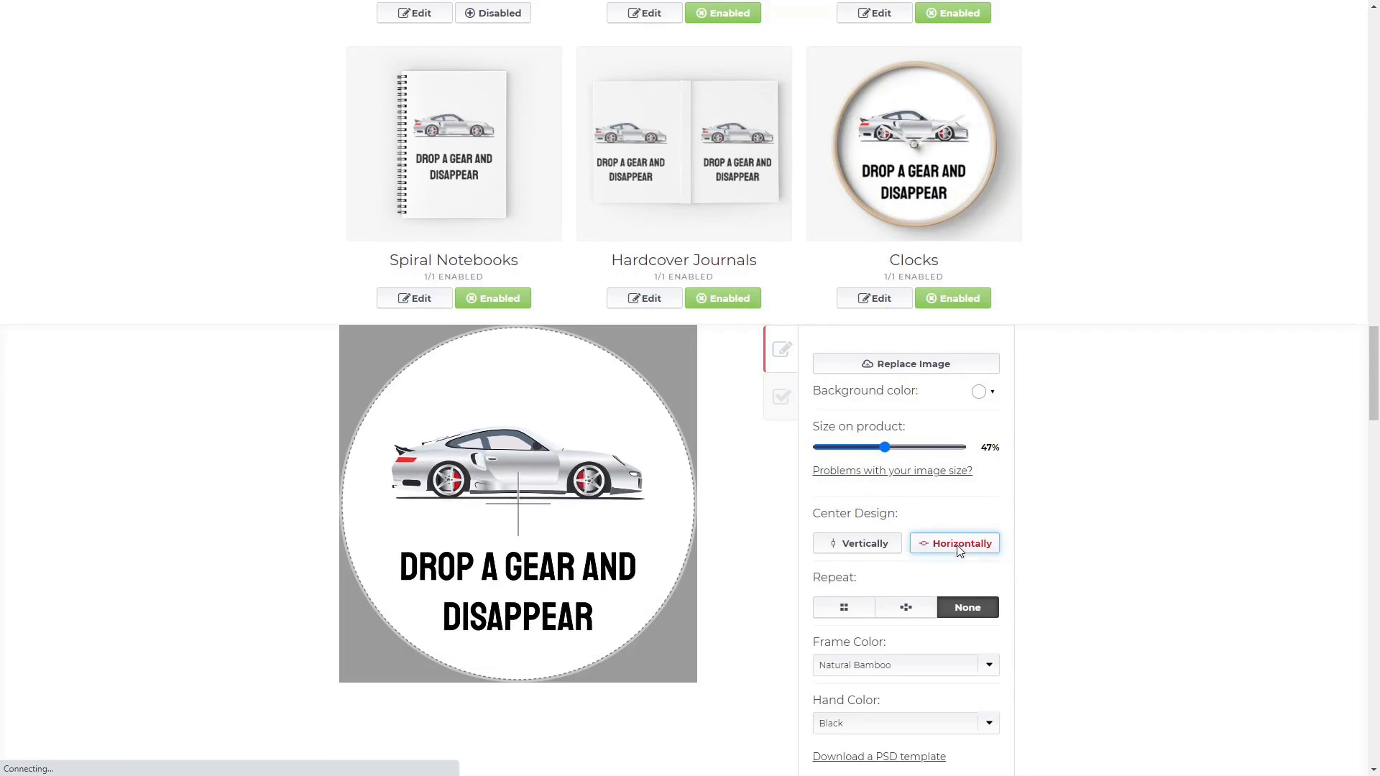
pyautogui.scroll(-5, 939, 546)
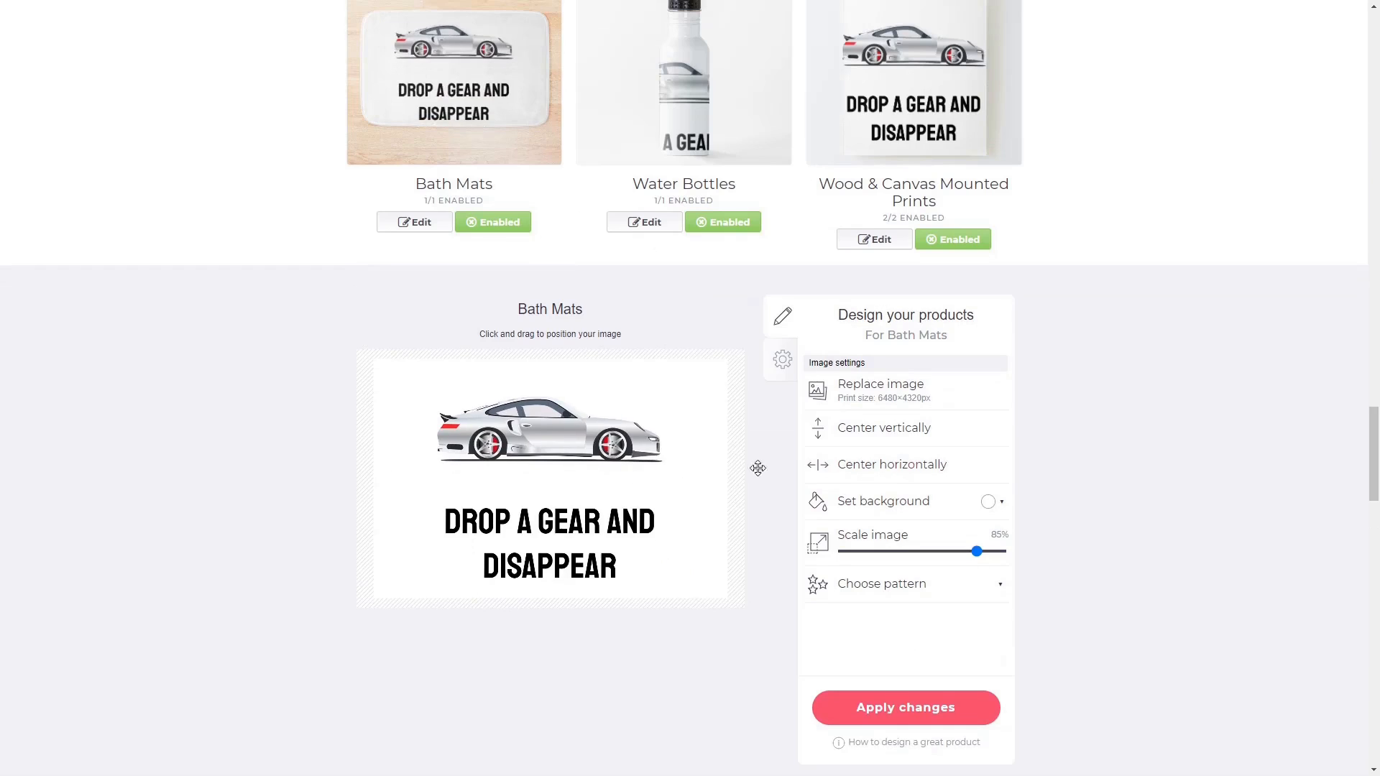
# Shrink the water bottle design from 64% to 21%, centre it horizontally and nudge it up.
pyautogui.scroll(-1, 832, 391)
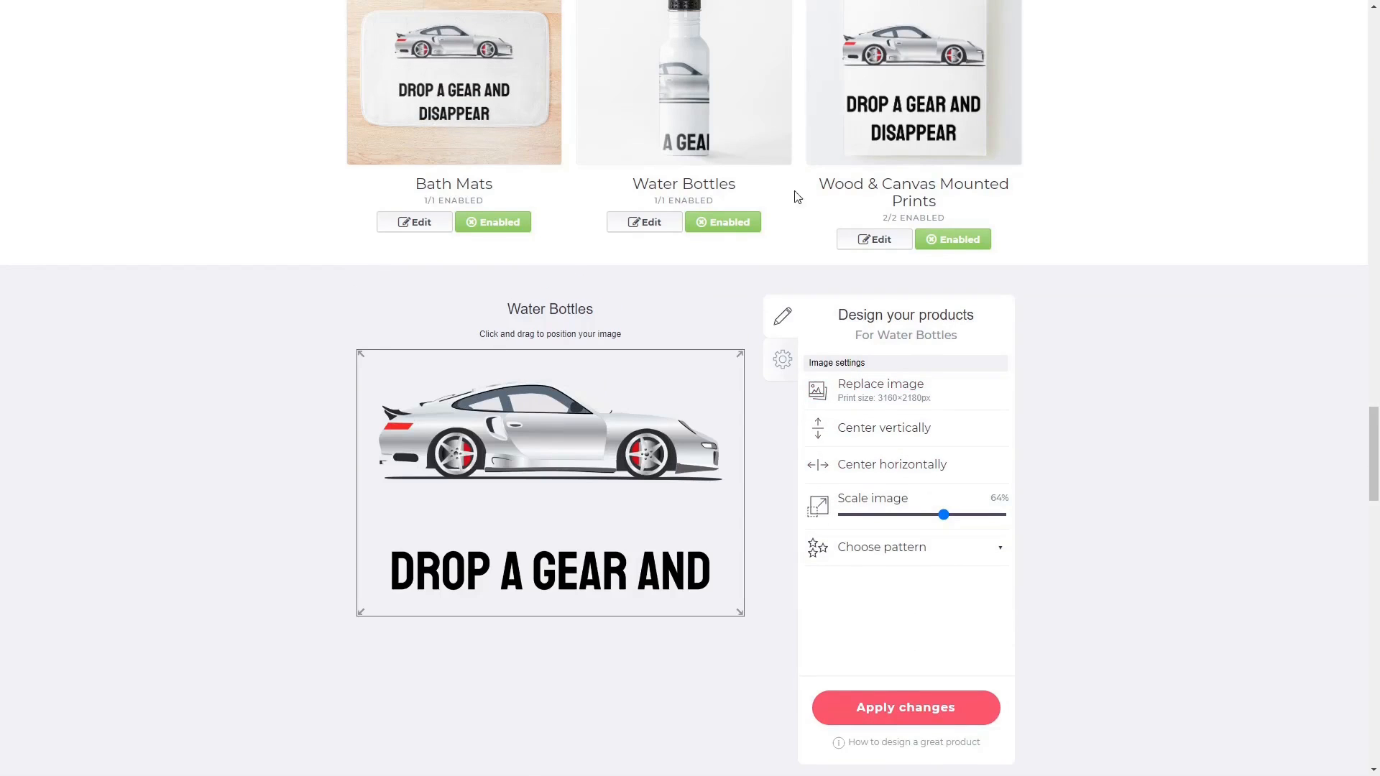
pyautogui.moveTo(949, 523); pyautogui.dragTo(880, 531)
pyautogui.moveTo(650, 504); pyautogui.dragTo(655, 501)
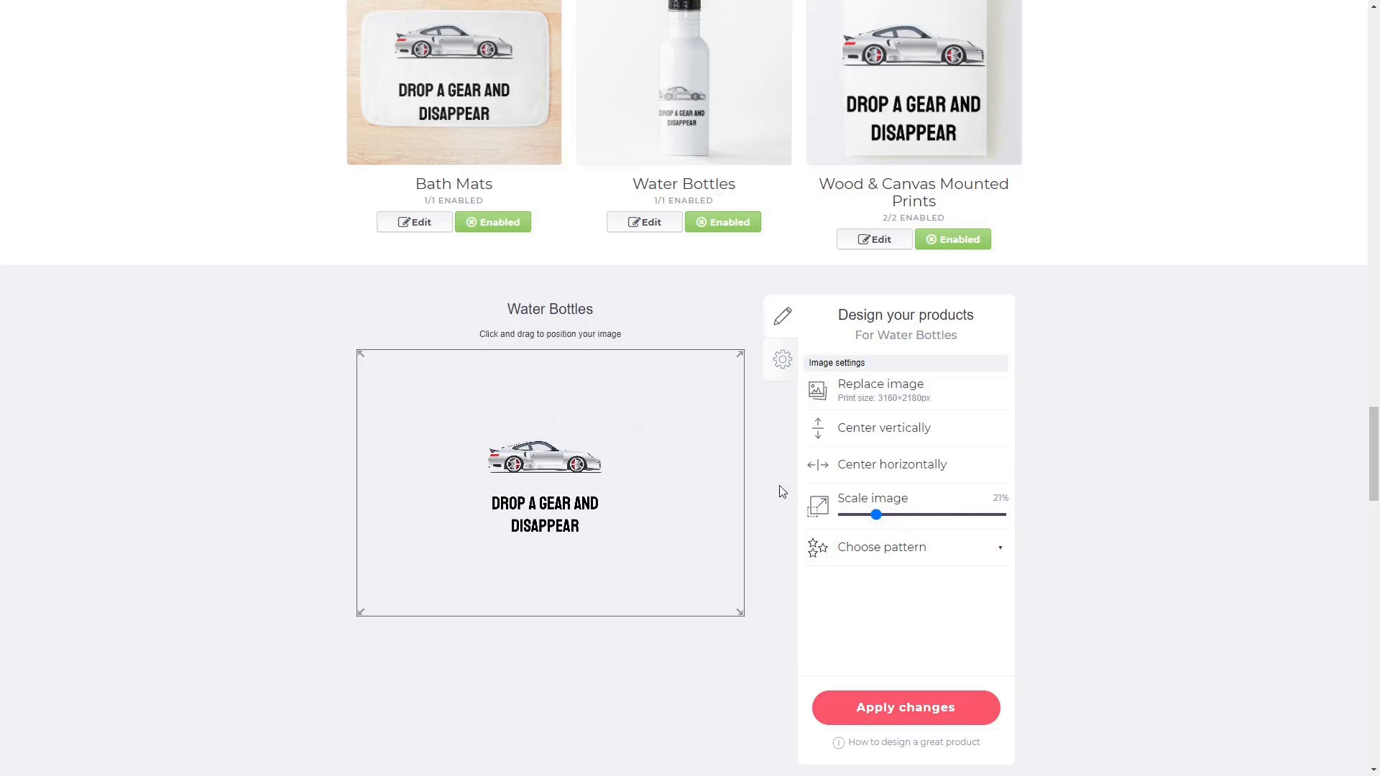
pyautogui.click(878, 475)
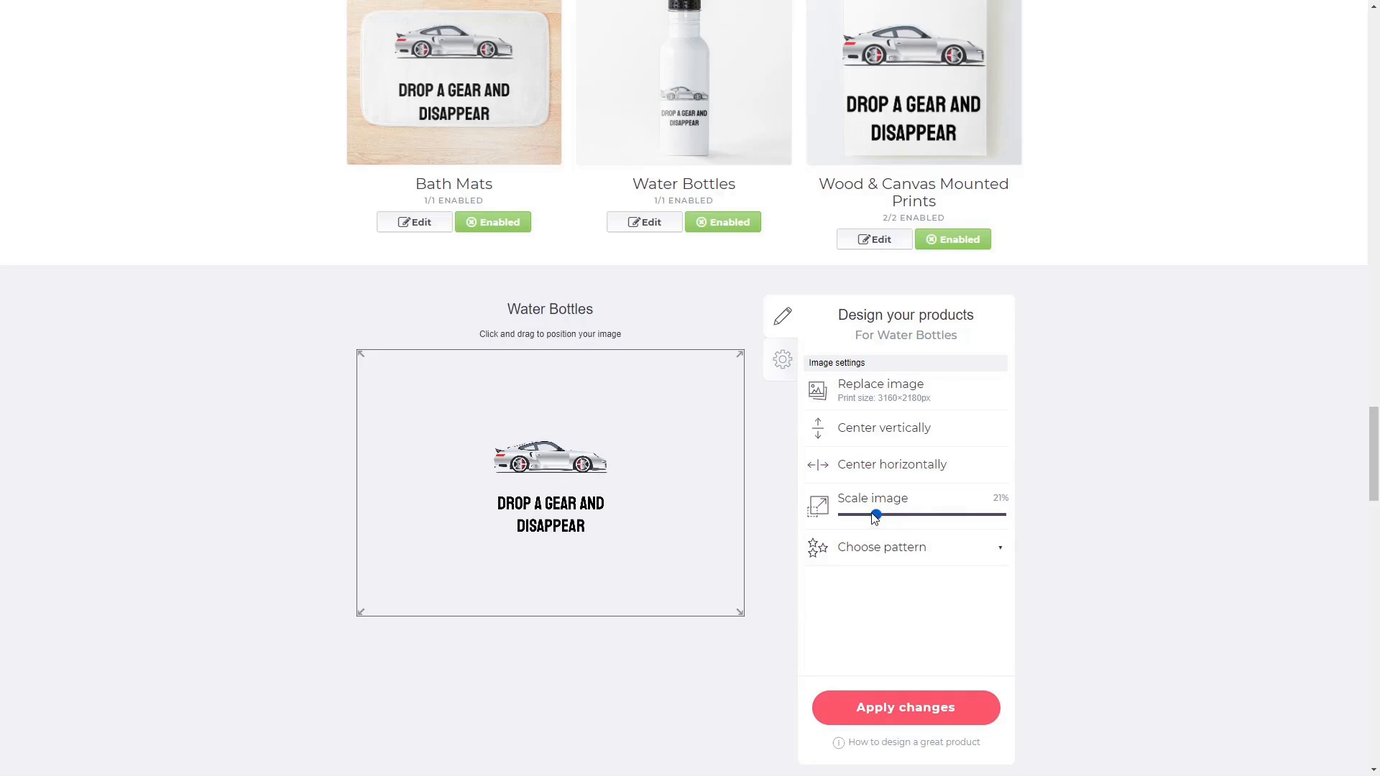
pyautogui.moveTo(682, 496); pyautogui.dragTo(681, 481)
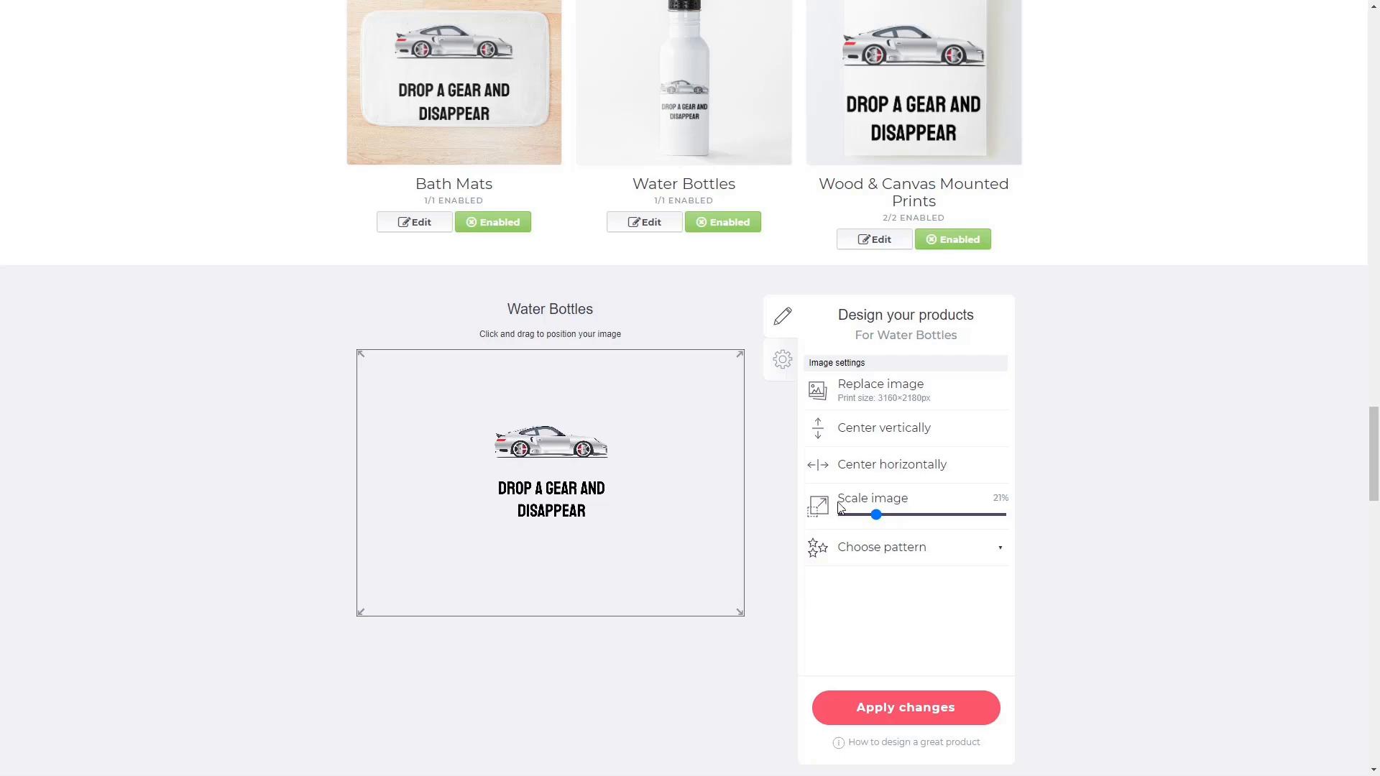
# Check Wood & Canvas, Cotton Tote Bags and Pin Buttons settings, then shrink the mask design to 28%.
pyautogui.click(959, 112)
pyautogui.scroll(-5, 431, 567)
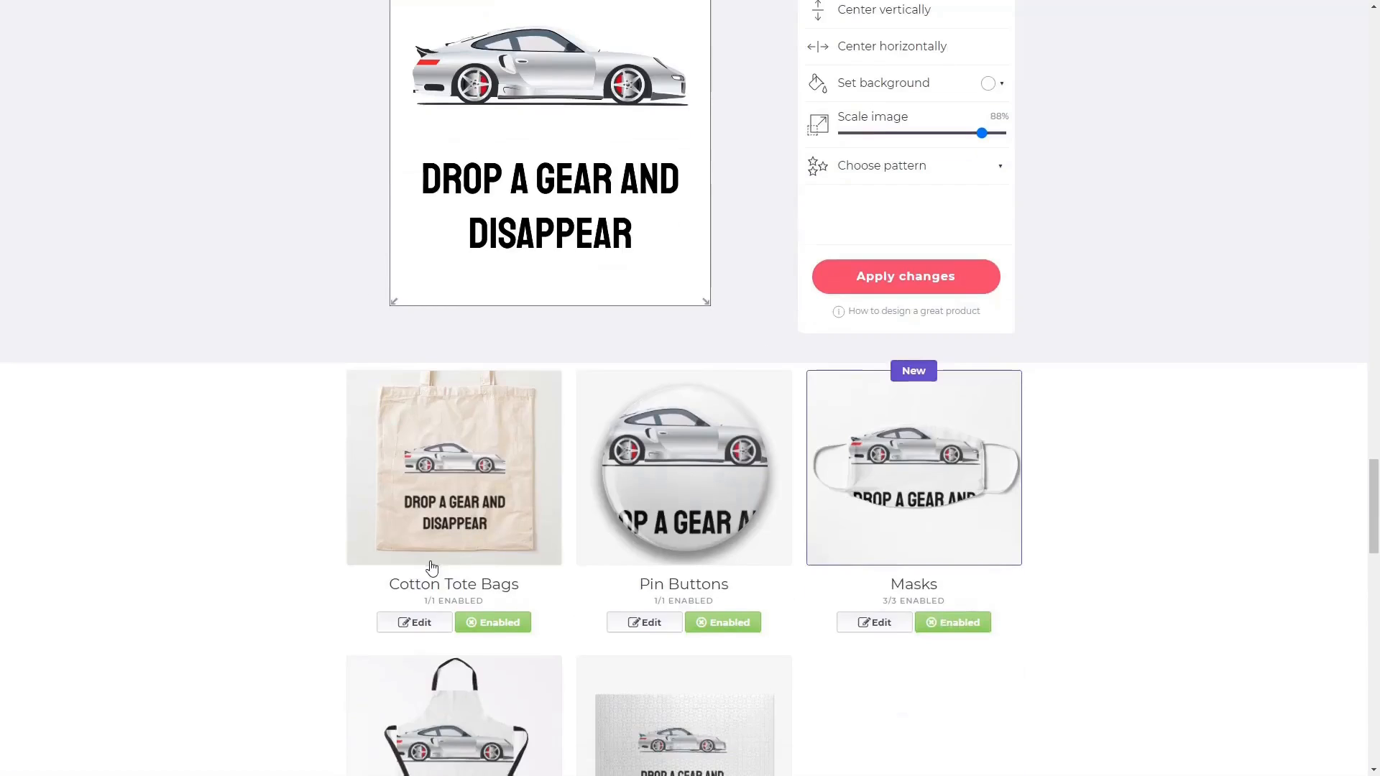
pyautogui.click(431, 567)
pyautogui.scroll(3, 712, 248)
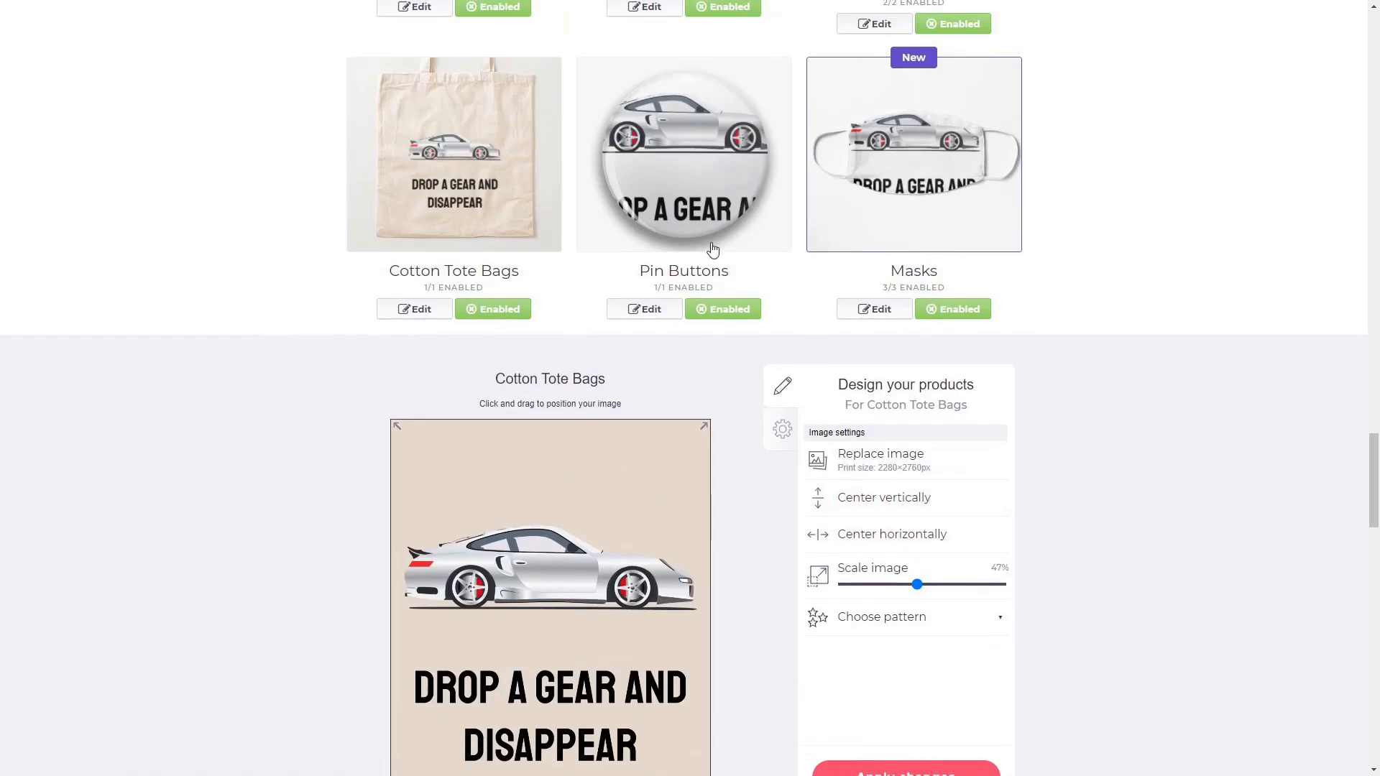
pyautogui.click(712, 248)
pyautogui.scroll(3, 891, 573)
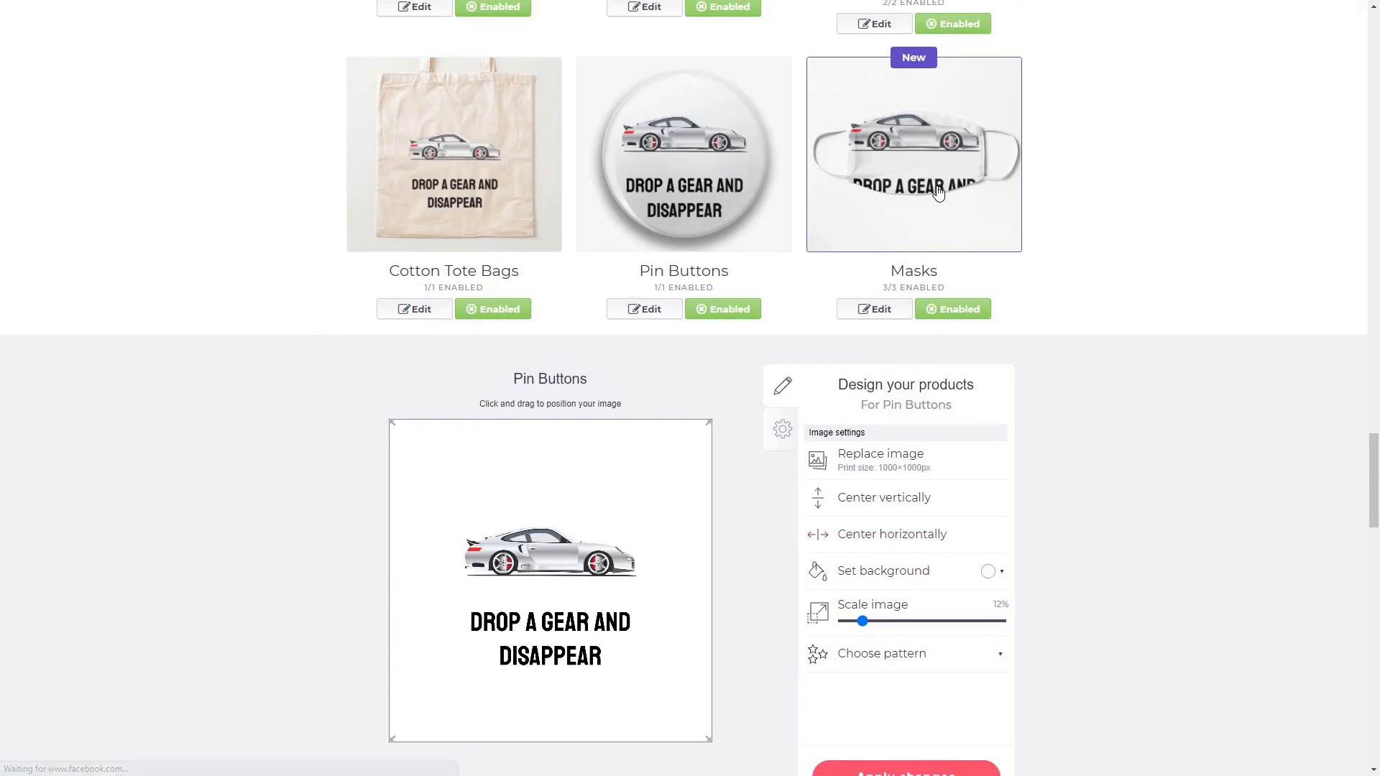
pyautogui.click(938, 193)
pyautogui.moveTo(915, 549); pyautogui.dragTo(888, 549)
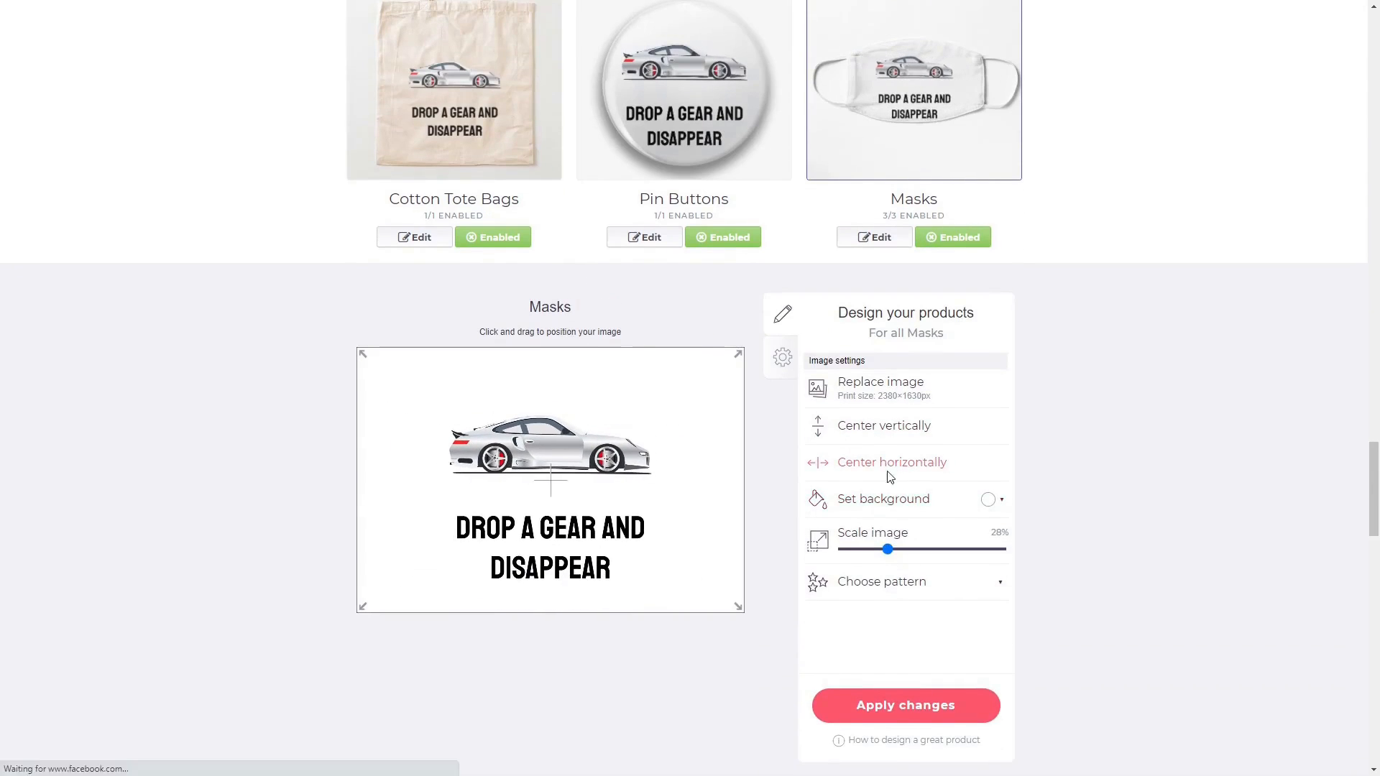
# Shrink the design on Aprons and check the Jigsaw Puzzles settings.
pyautogui.scroll(-5, 889, 477)
pyautogui.click(520, 530)
pyautogui.moveTo(1003, 475); pyautogui.dragTo(951, 489)
pyautogui.scroll(3, 756, 346)
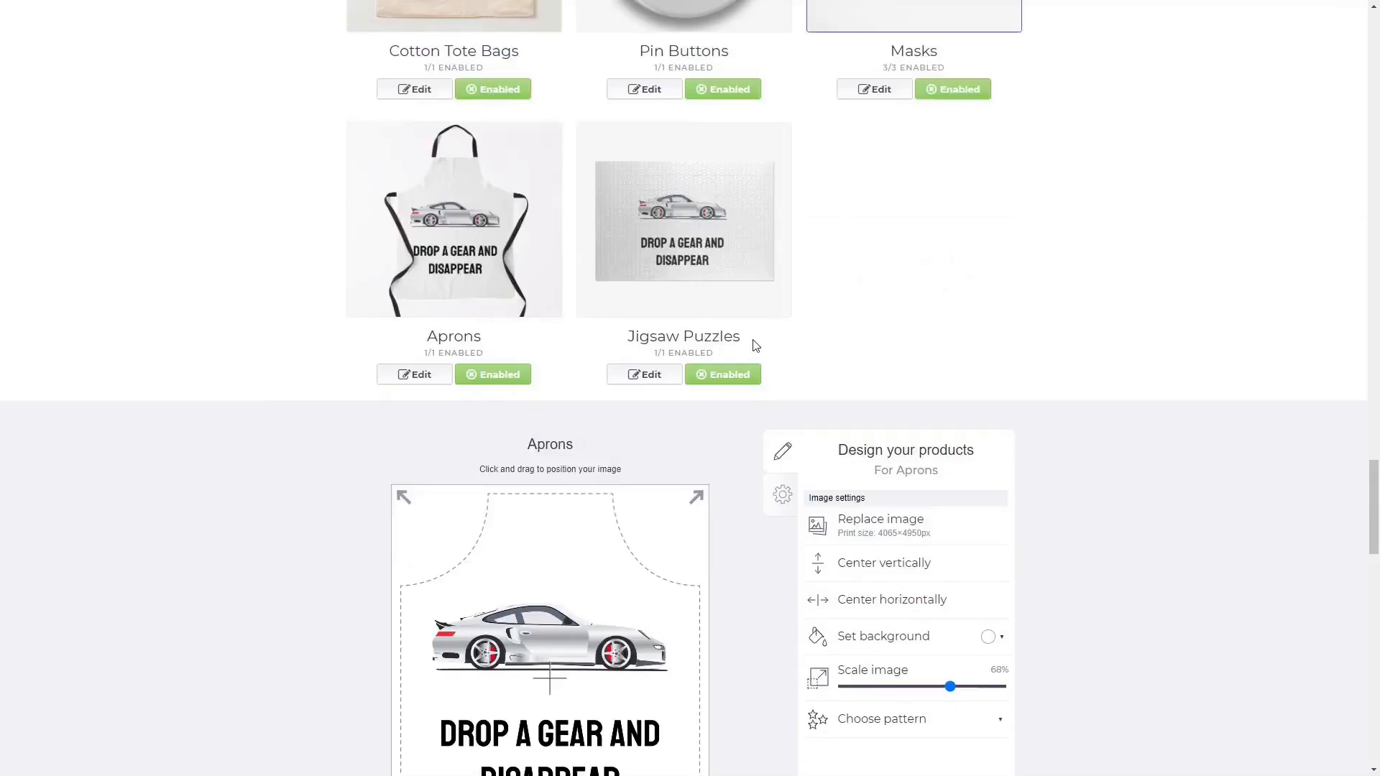
pyautogui.scroll(-2, 756, 346)
pyautogui.click(686, 115)
pyautogui.scroll(-7, 1040, 475)
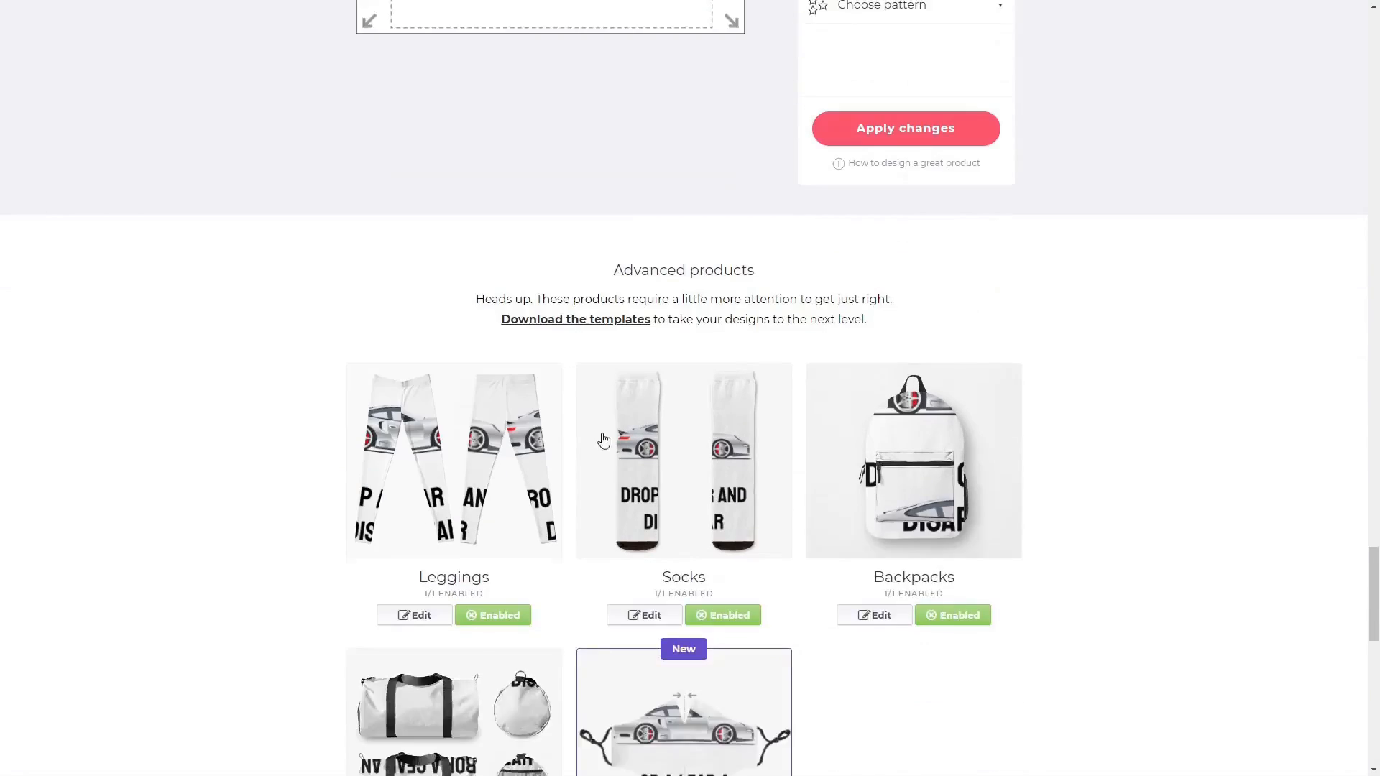
# Disable Leggings for the design and bring up the Socks settings.
pyautogui.click(479, 480)
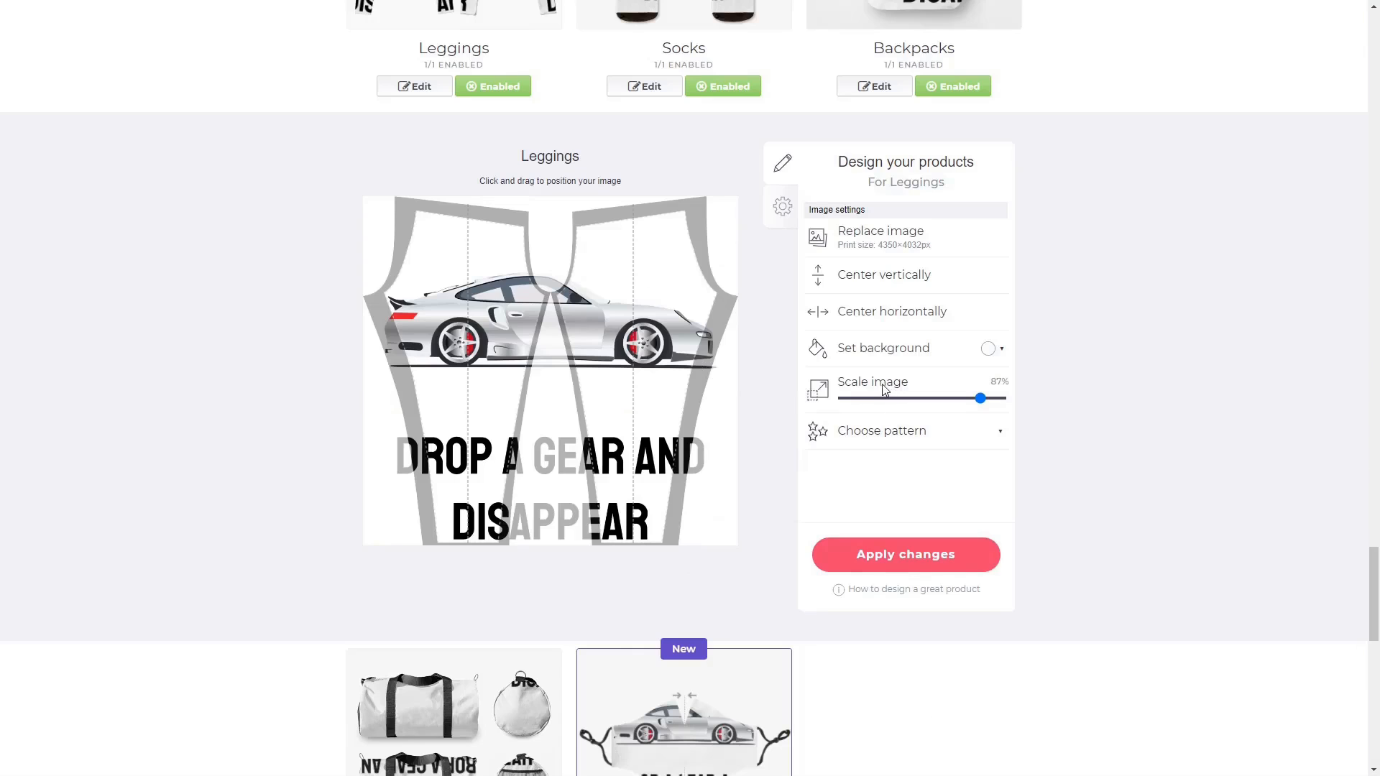
pyautogui.scroll(4, 491, 367)
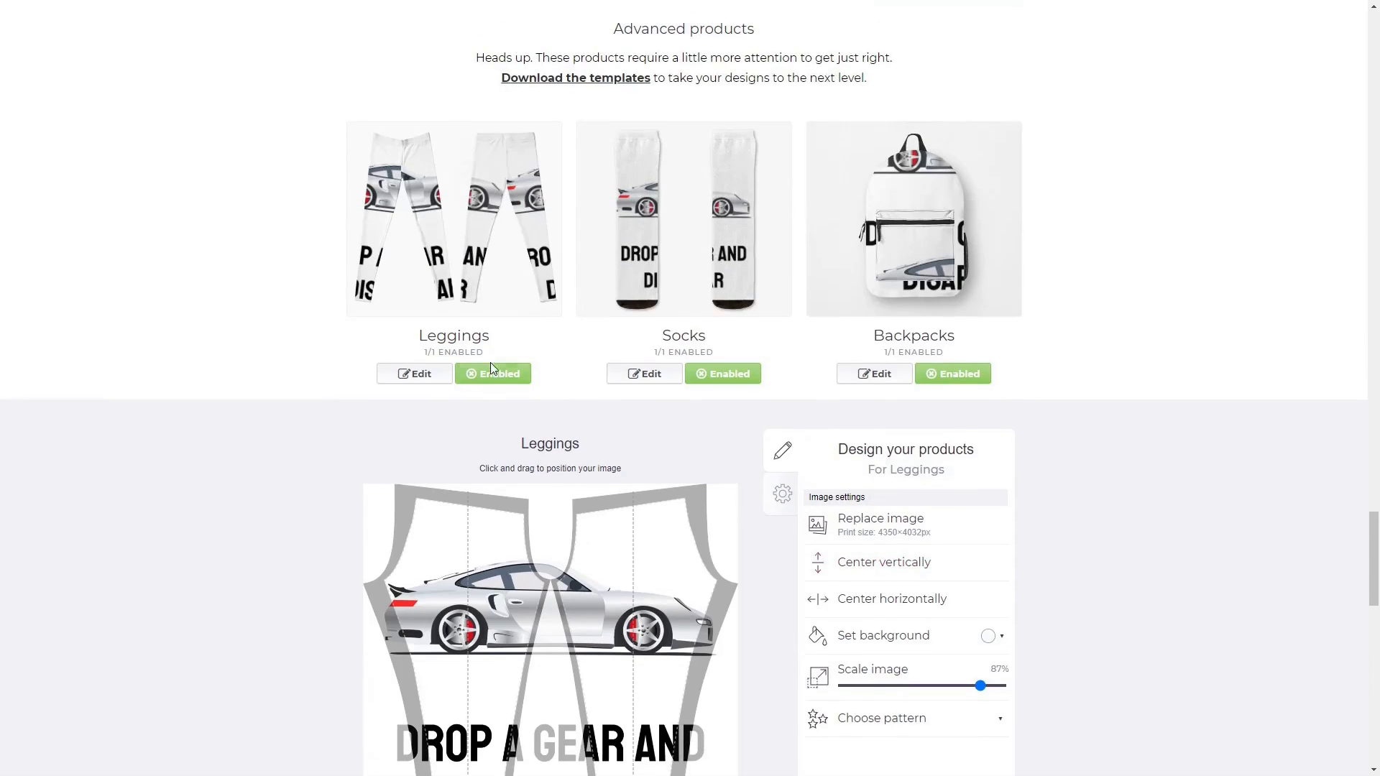
pyautogui.click(489, 378)
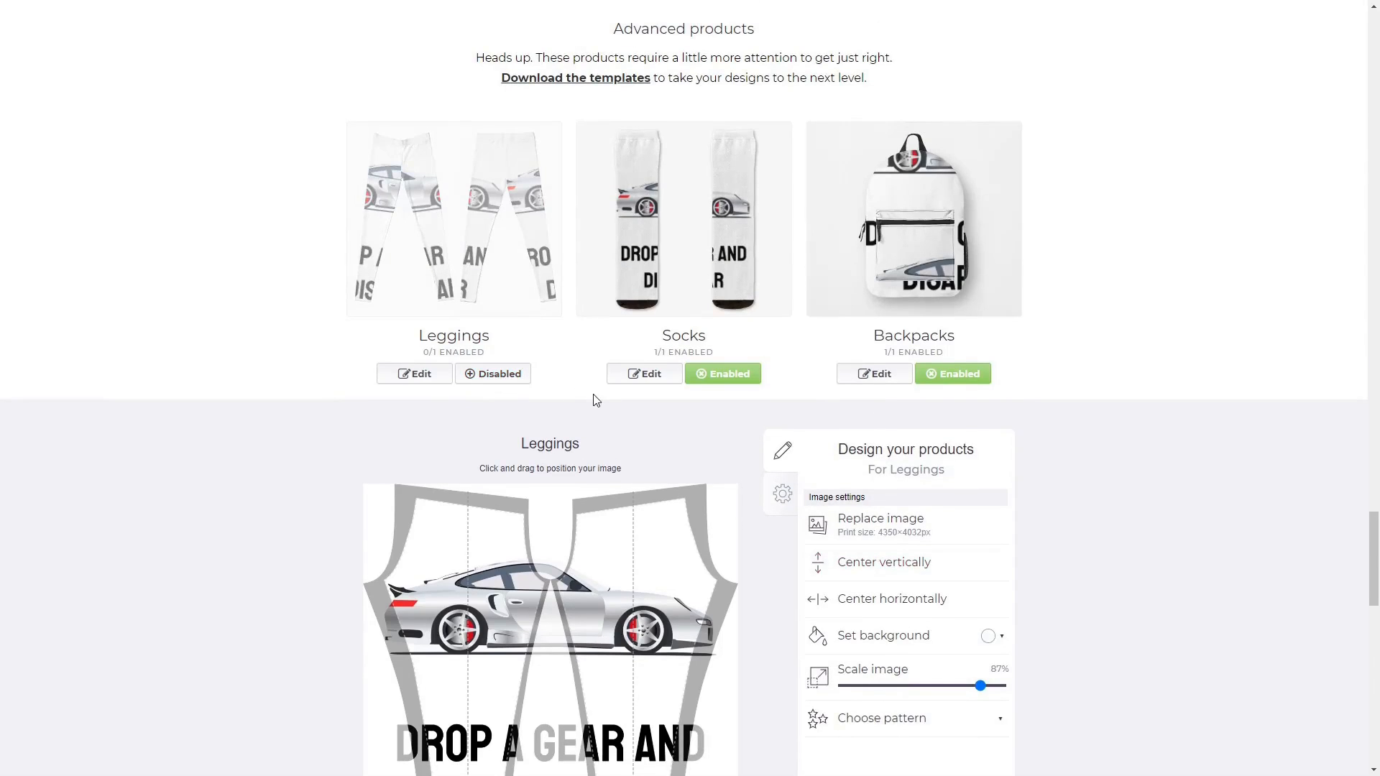
pyautogui.click(642, 375)
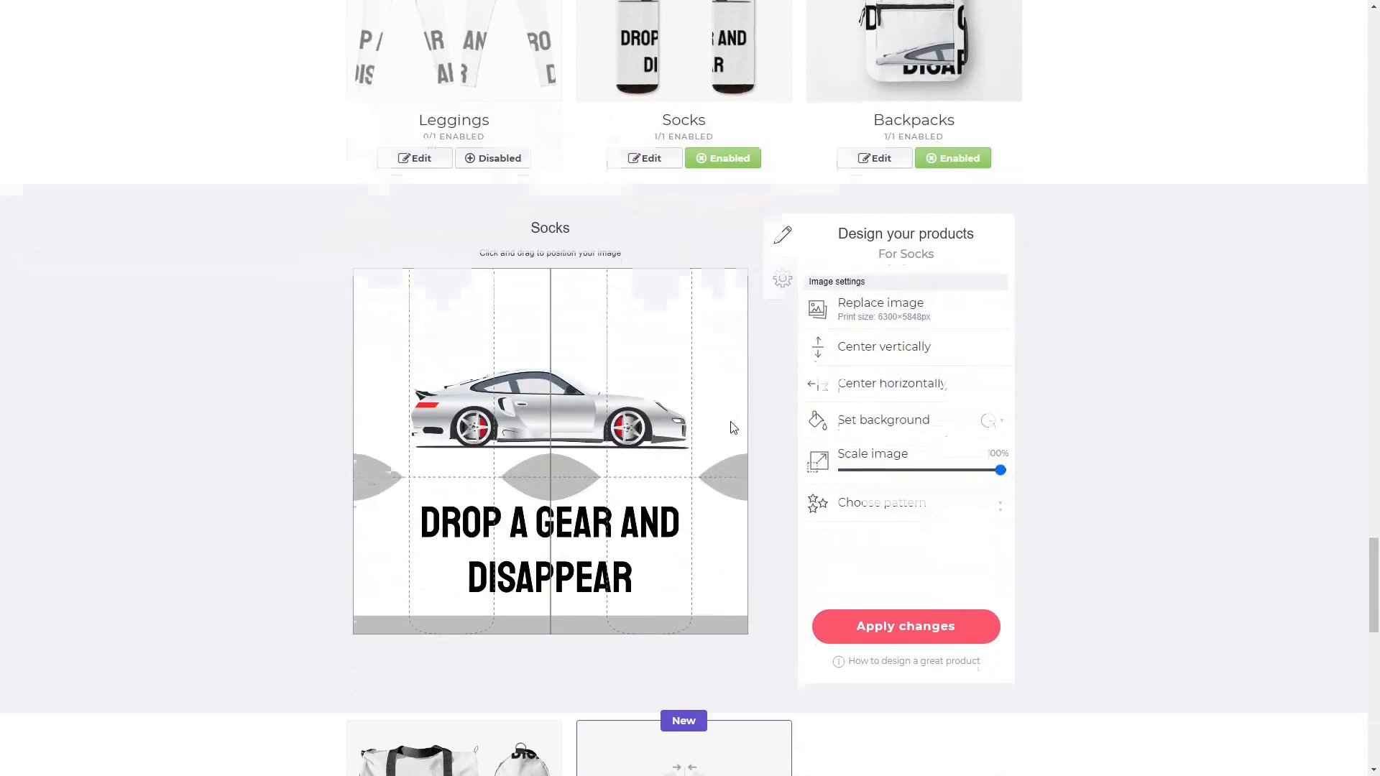
# Shrink the sock design to 48% in a grid tile pattern, then disable Socks.
pyautogui.moveTo(1000, 470); pyautogui.dragTo(915, 492)
pyautogui.click(910, 508)
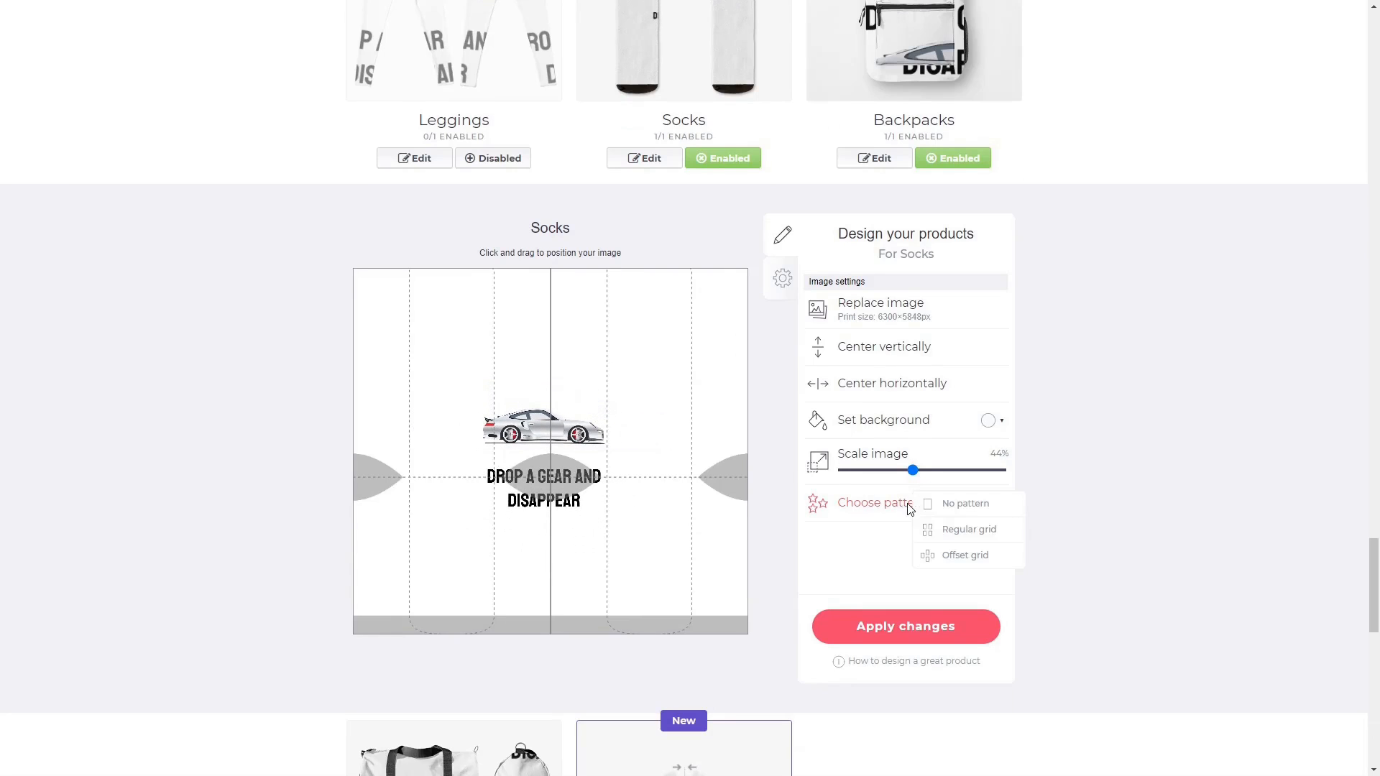
pyautogui.click(948, 534)
pyautogui.scroll(2, 1131, 503)
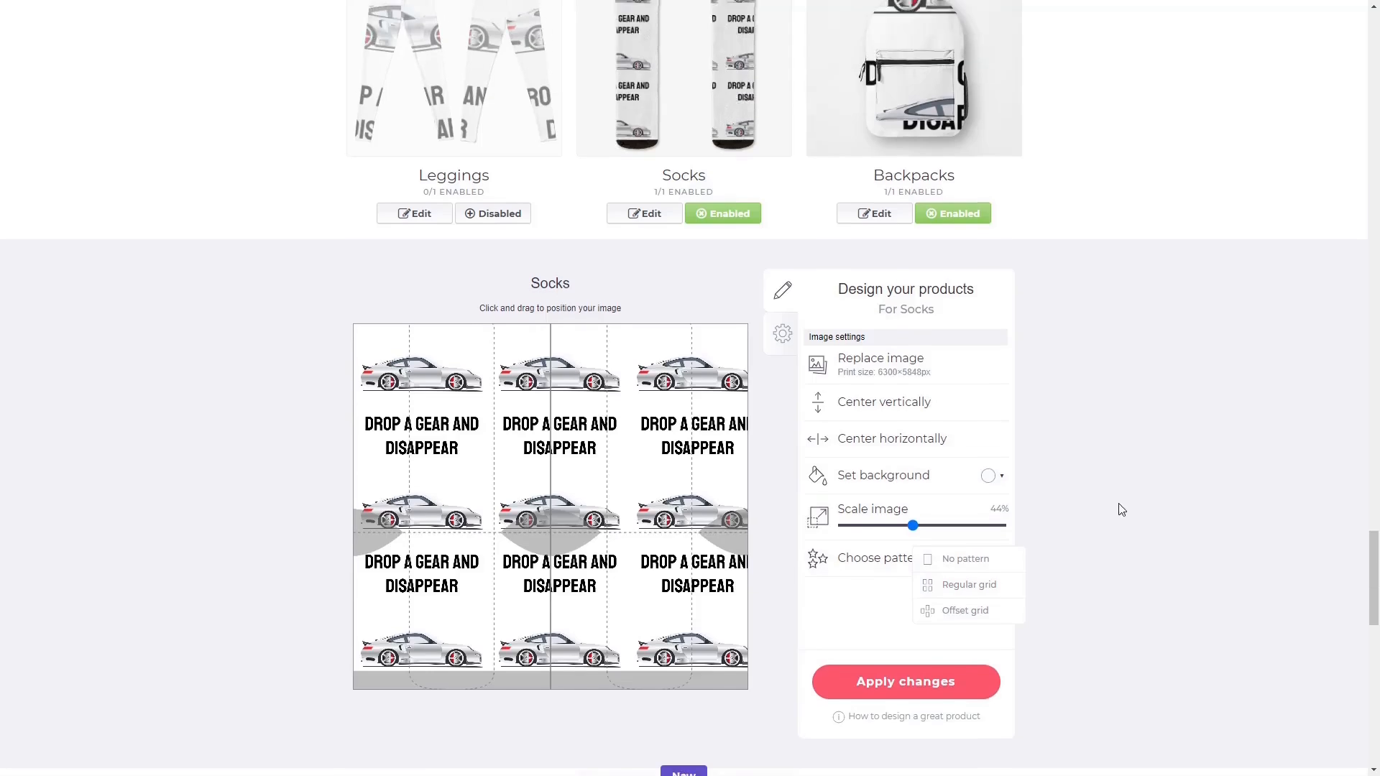
pyautogui.moveTo(913, 613); pyautogui.dragTo(904, 618)
pyautogui.moveTo(617, 598); pyautogui.dragTo(650, 594)
pyautogui.click(717, 307)
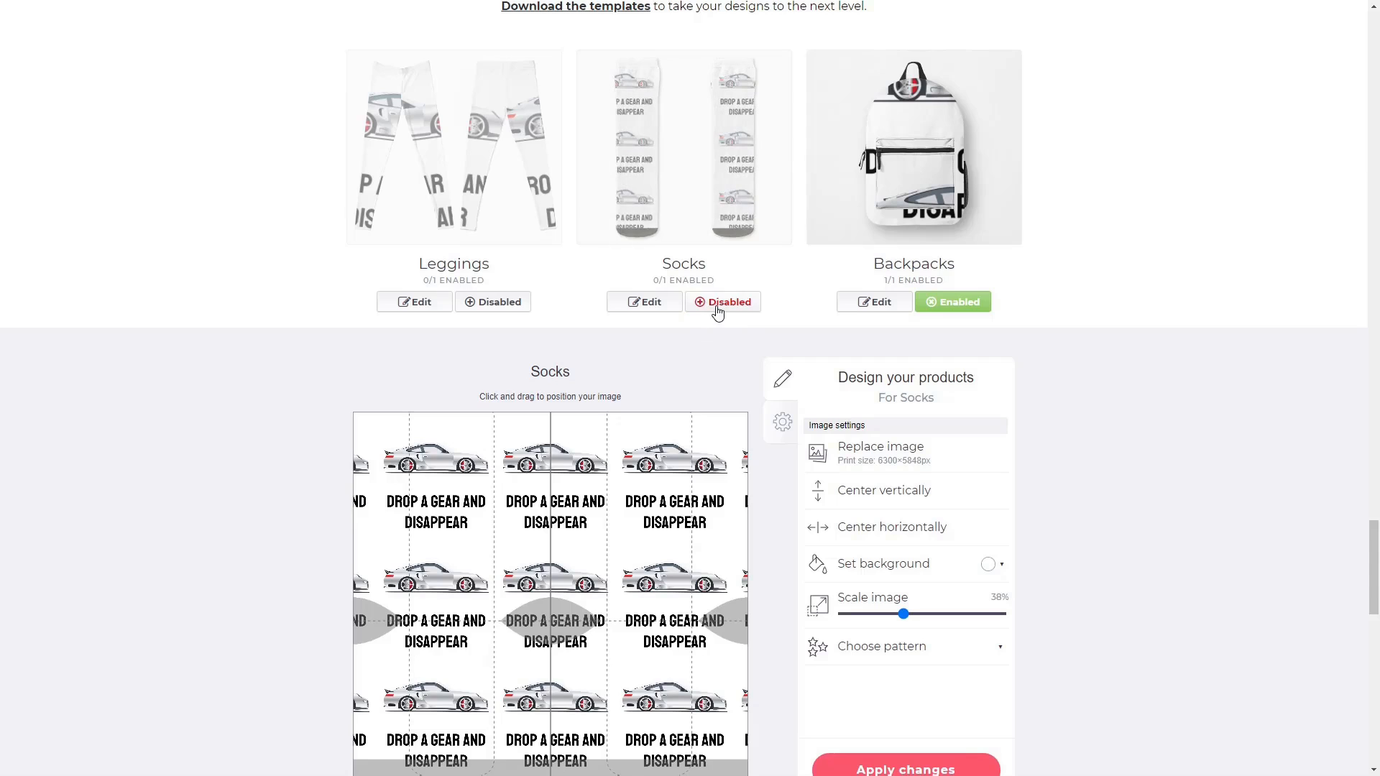
# Shrink the backpack design to 23% and position it on the backpack front.
pyautogui.click(894, 308)
pyautogui.moveTo(989, 615); pyautogui.dragTo(884, 614)
pyautogui.moveTo(585, 625); pyautogui.dragTo(499, 631)
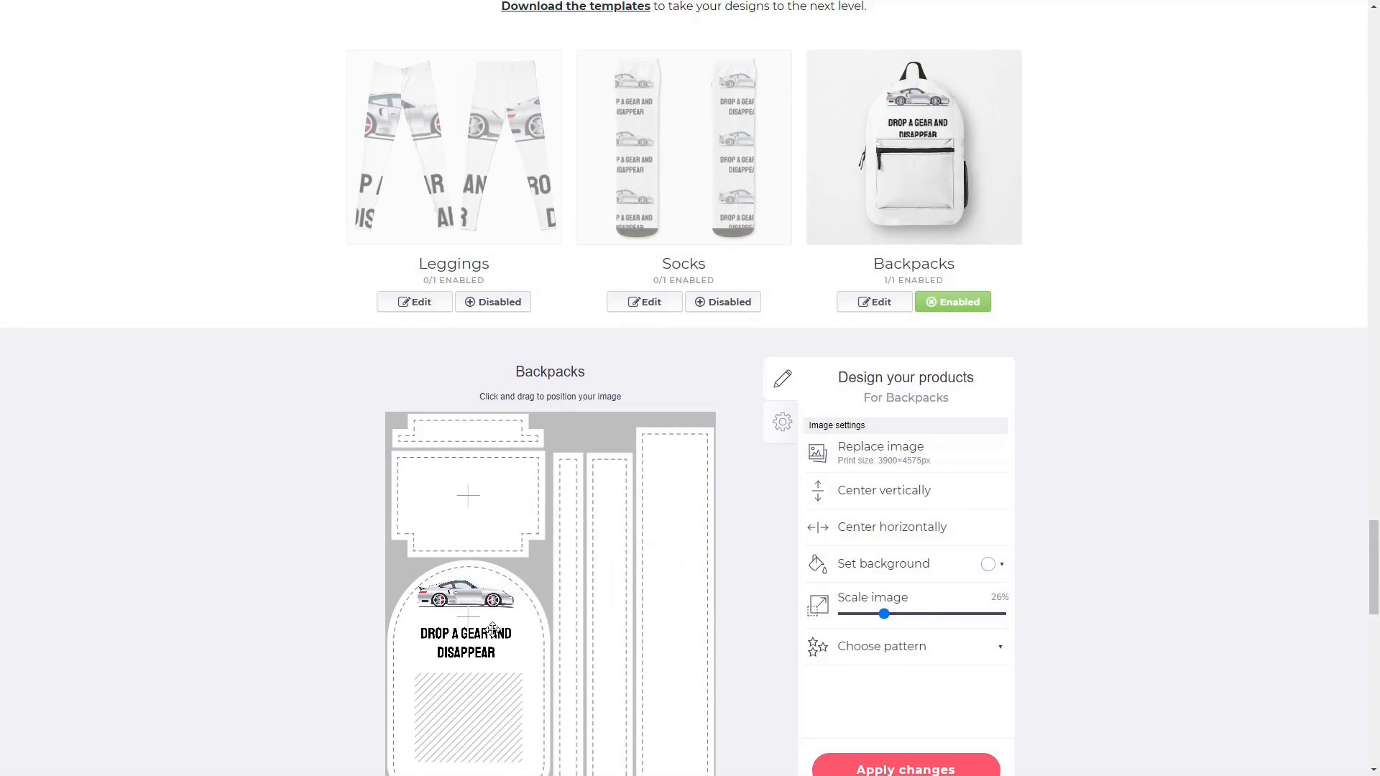
pyautogui.moveTo(884, 614); pyautogui.dragTo(881, 615)
pyautogui.moveTo(476, 630); pyautogui.dragTo(480, 631)
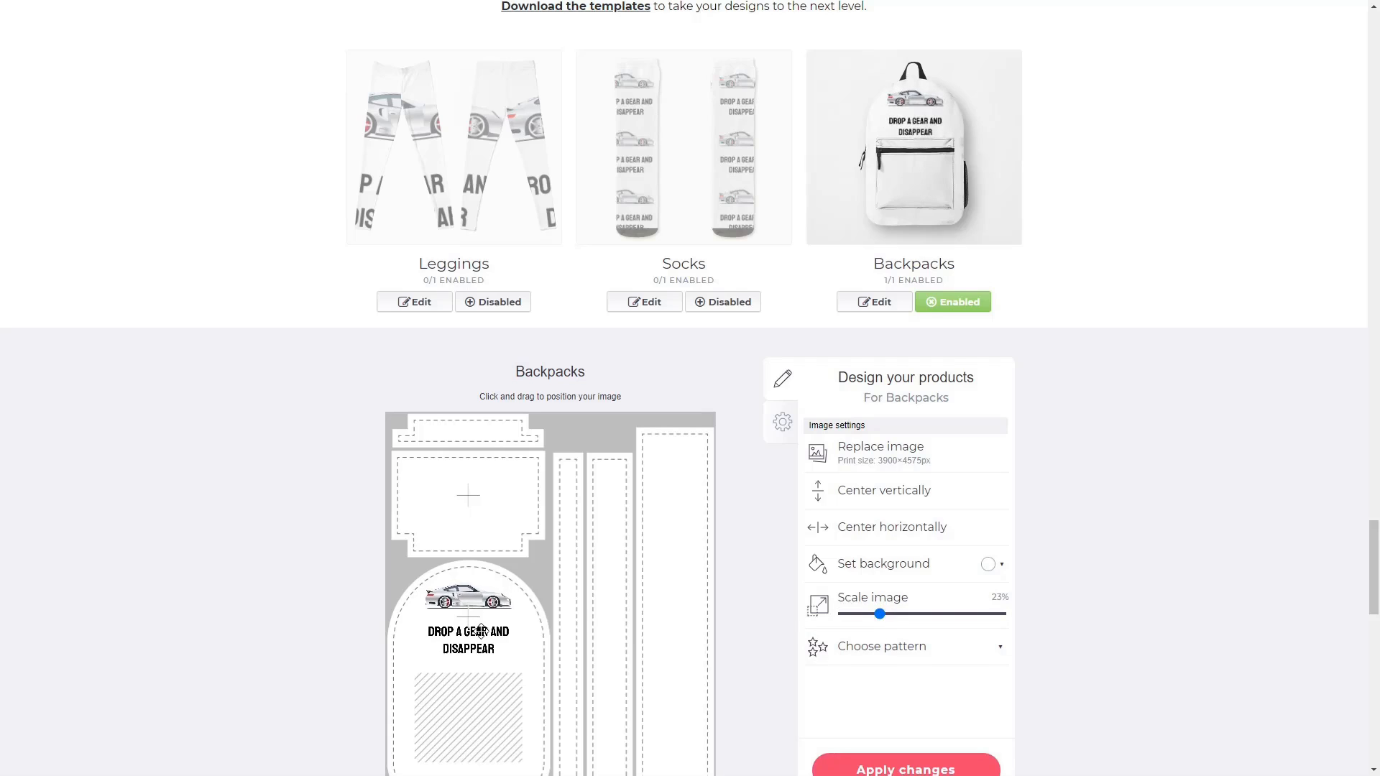
# Shrink the Duffle Bags design to 26% and move it upward.
pyautogui.scroll(-7, 480, 630)
pyautogui.click(420, 615)
pyautogui.moveTo(1002, 398); pyautogui.dragTo(882, 424)
pyautogui.moveTo(550, 390); pyautogui.dragTo(559, 293)
pyautogui.scroll(4, 608, 523)
pyautogui.moveTo(571, 593); pyautogui.dragTo(568, 576)
pyautogui.click(714, 286)
# Scale the design down to 30% on the fitted mask and apply the product changes.
pyautogui.scroll(-2, 718, 291)
pyautogui.moveTo(930, 544); pyautogui.dragTo(890, 543)
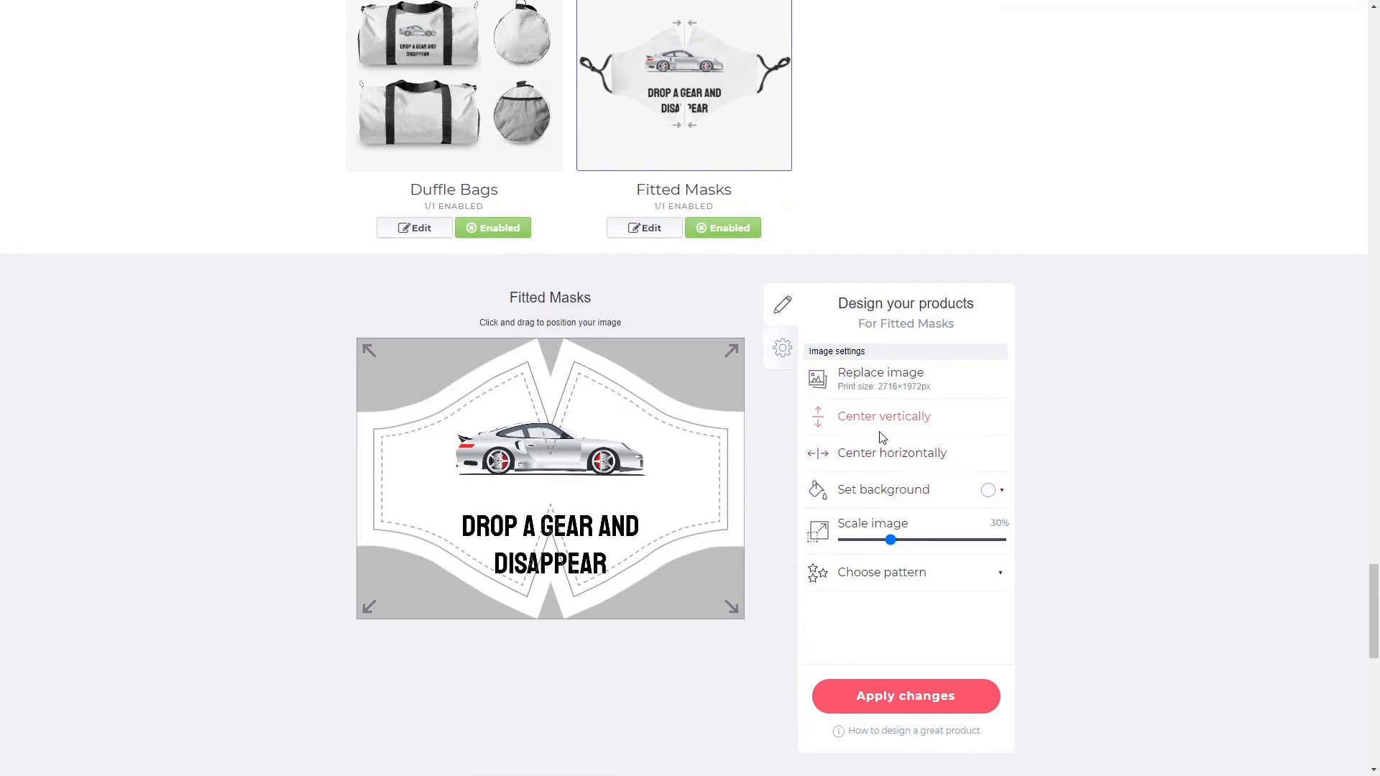
pyautogui.click(911, 699)
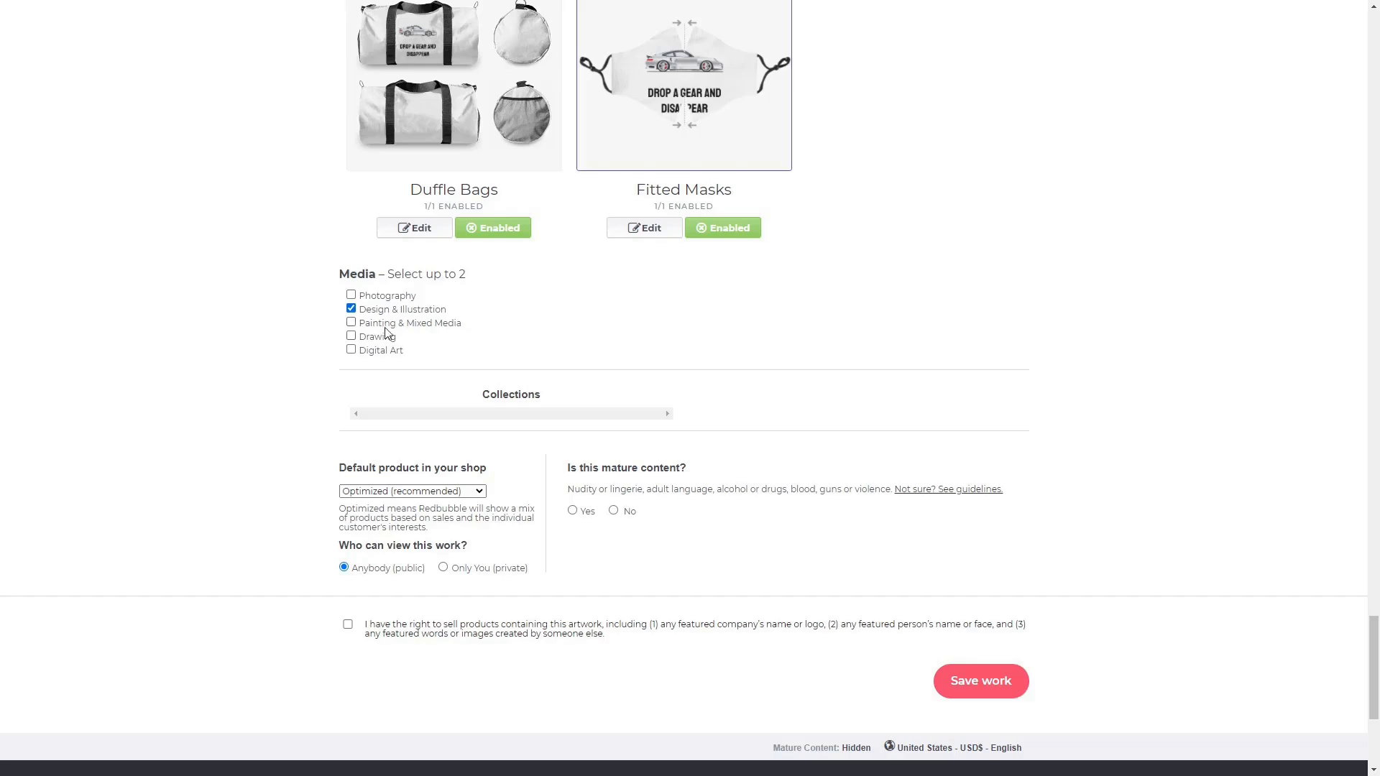
# Add Digital Art, set T-Shirt as default product, mark not mature, accept rights and save.
pyautogui.click(376, 352)
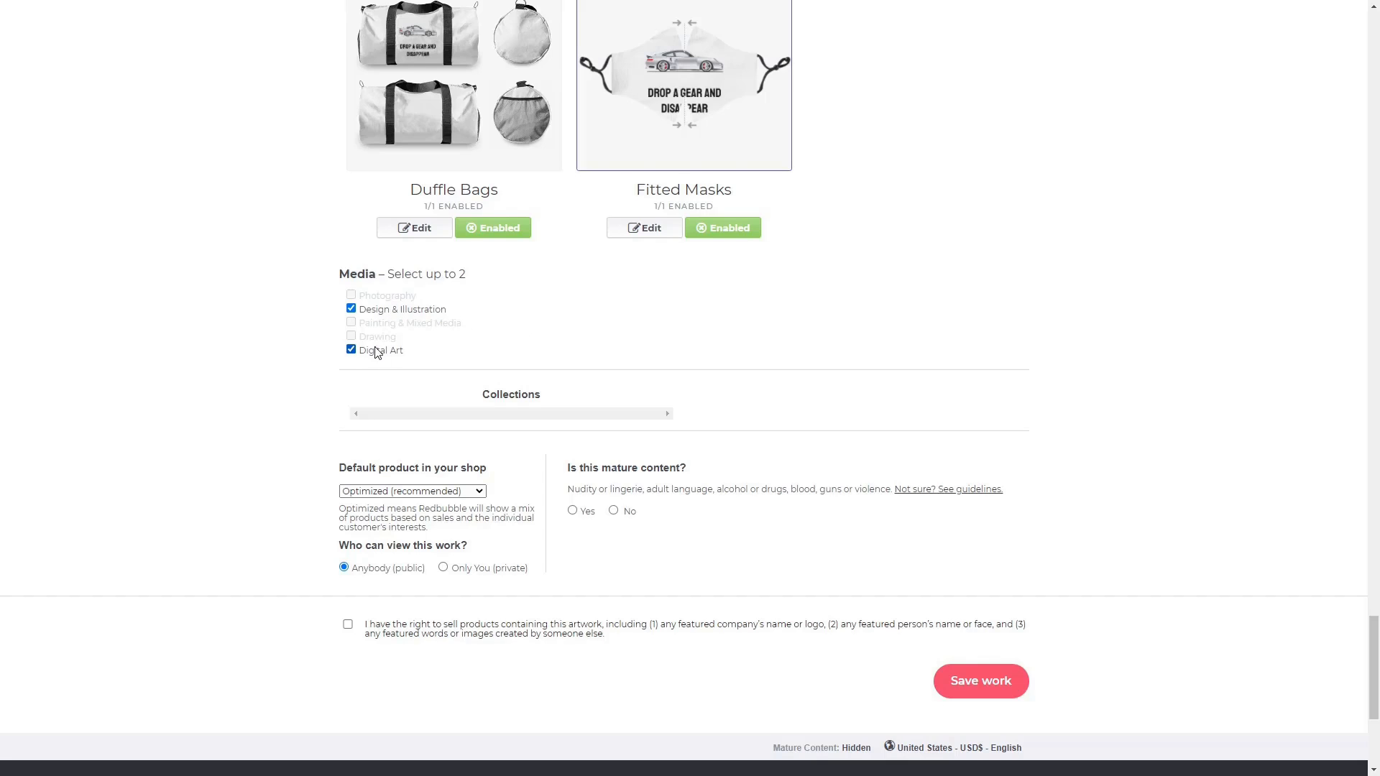
pyautogui.click(387, 490)
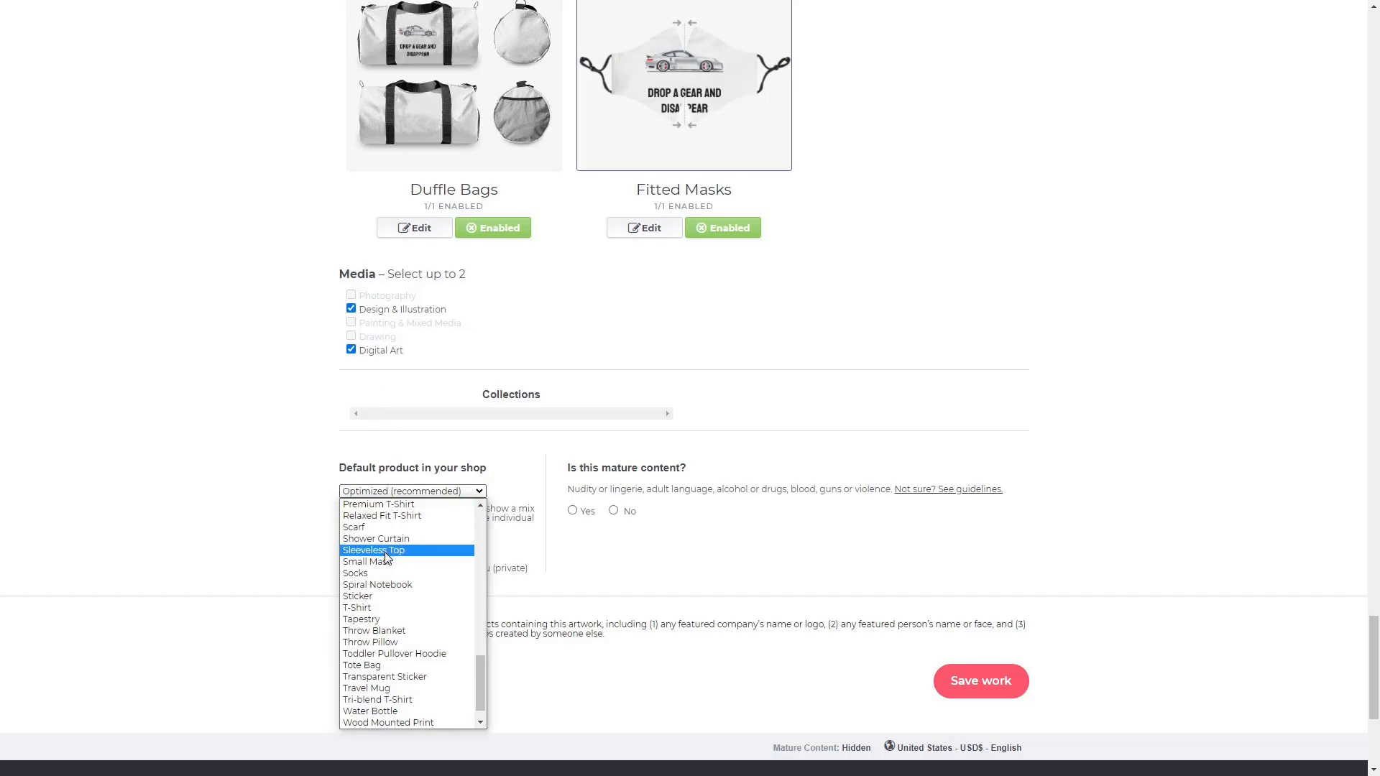
pyautogui.click(381, 610)
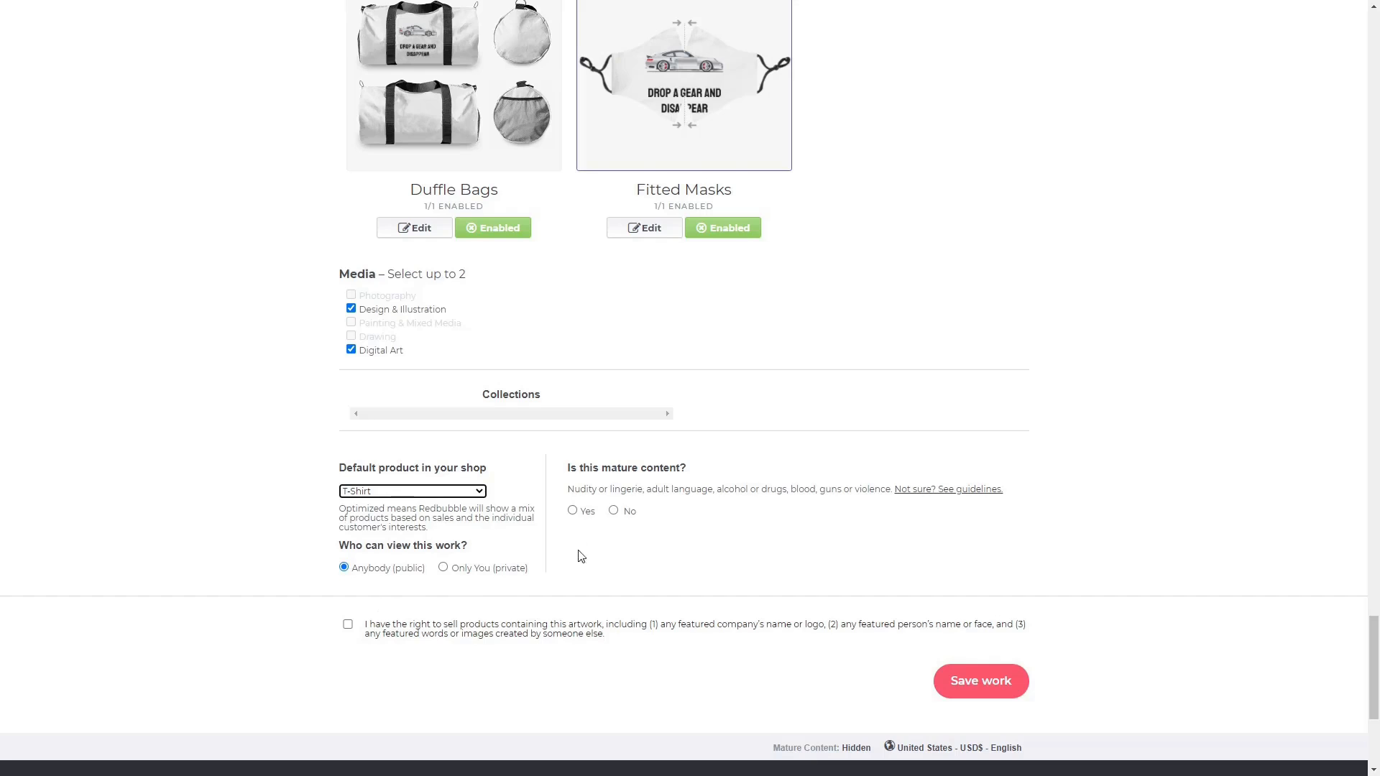
pyautogui.click(614, 513)
pyautogui.click(349, 626)
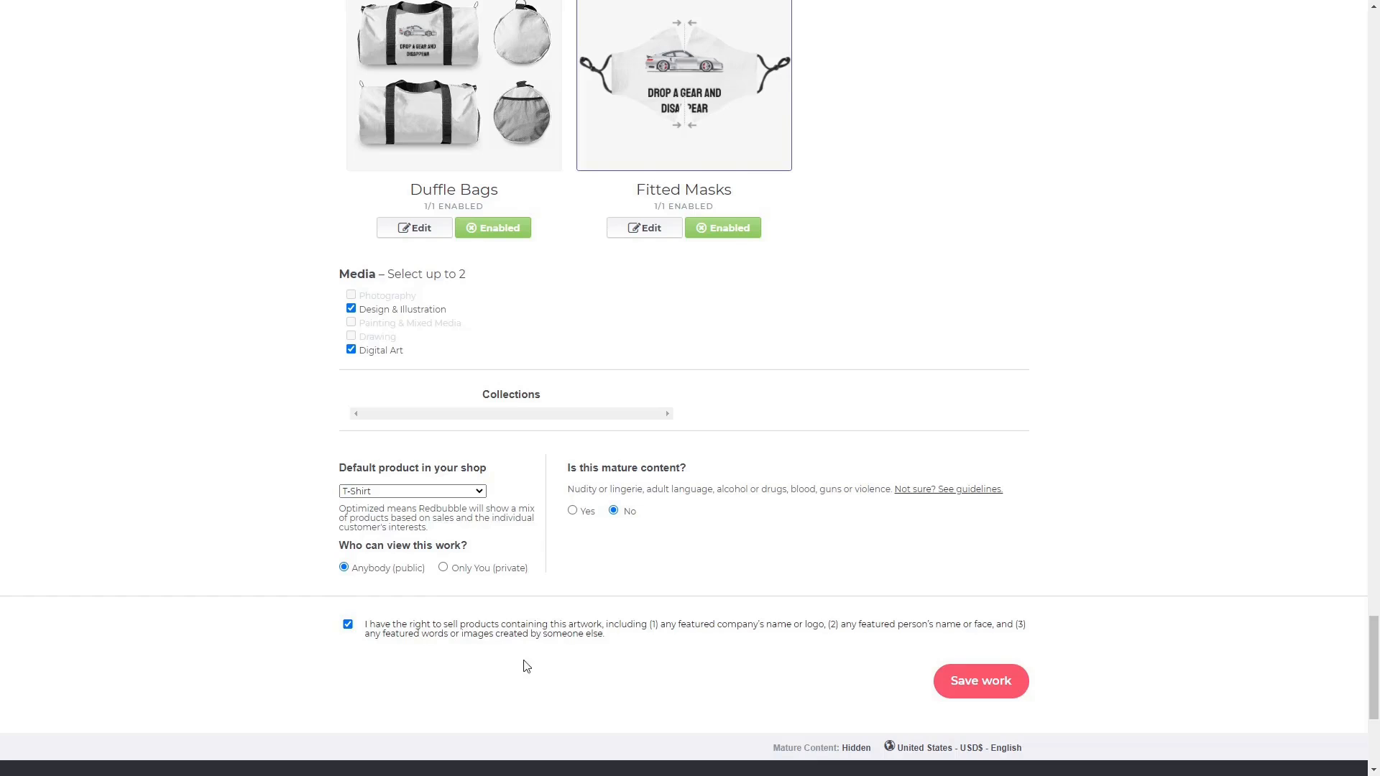
pyautogui.click(987, 682)
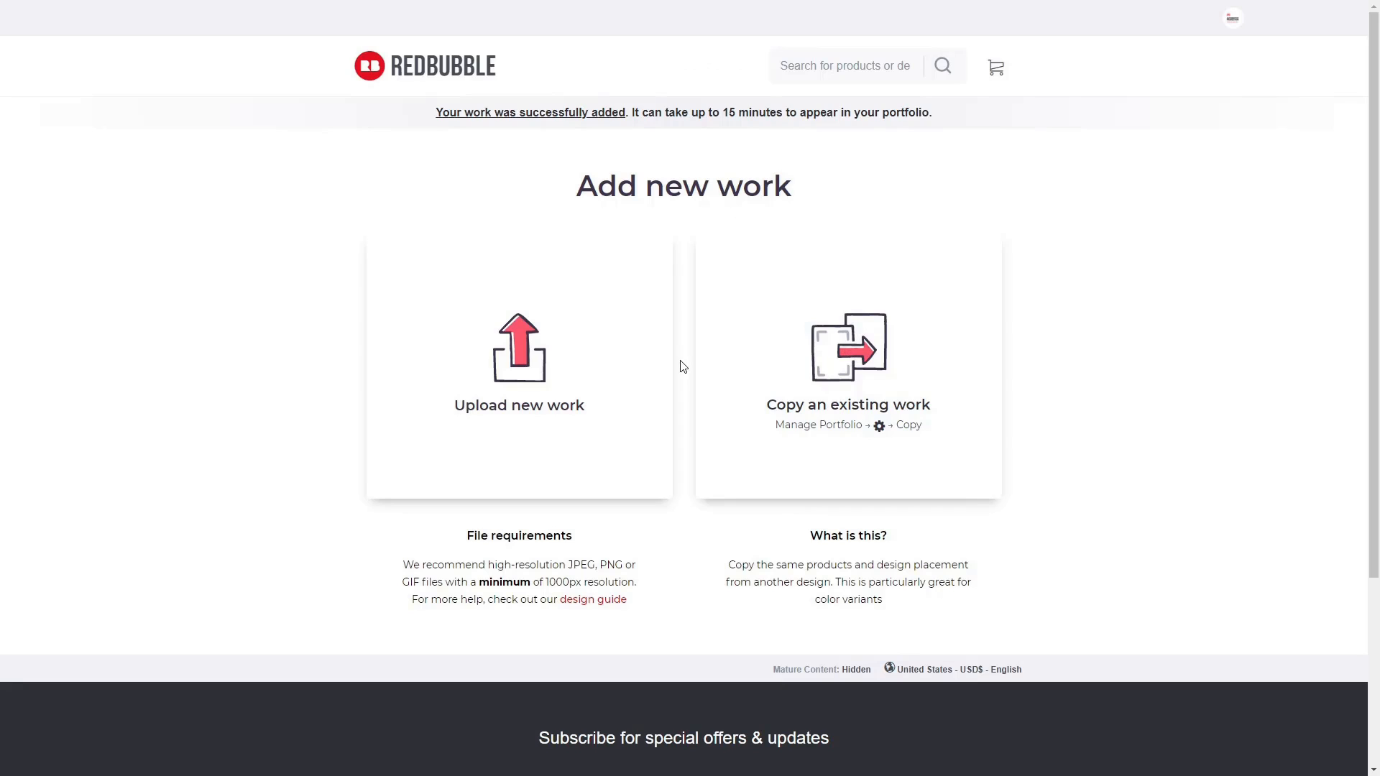
# Copy the settings of the Drop a Gear and Disappear work into a new work.
pyautogui.click(848, 408)
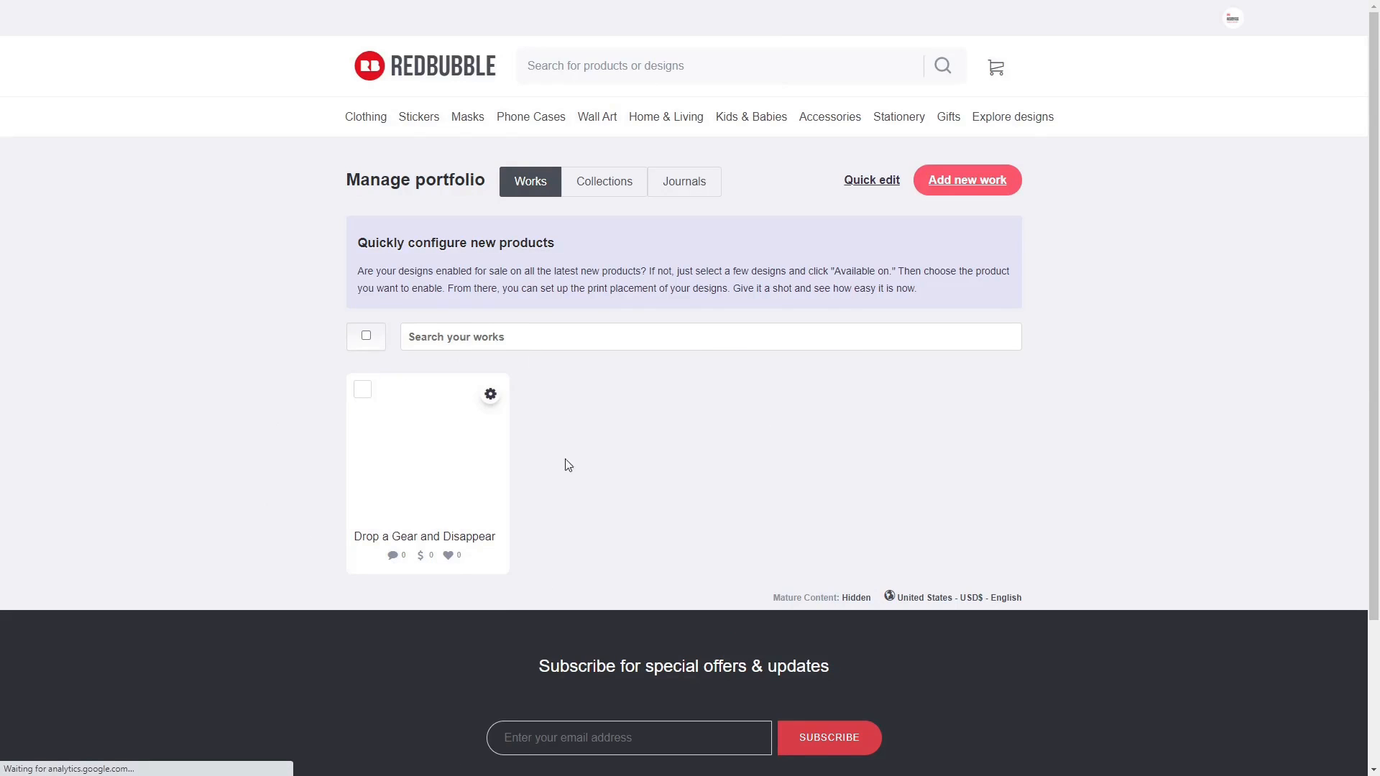
pyautogui.click(490, 395)
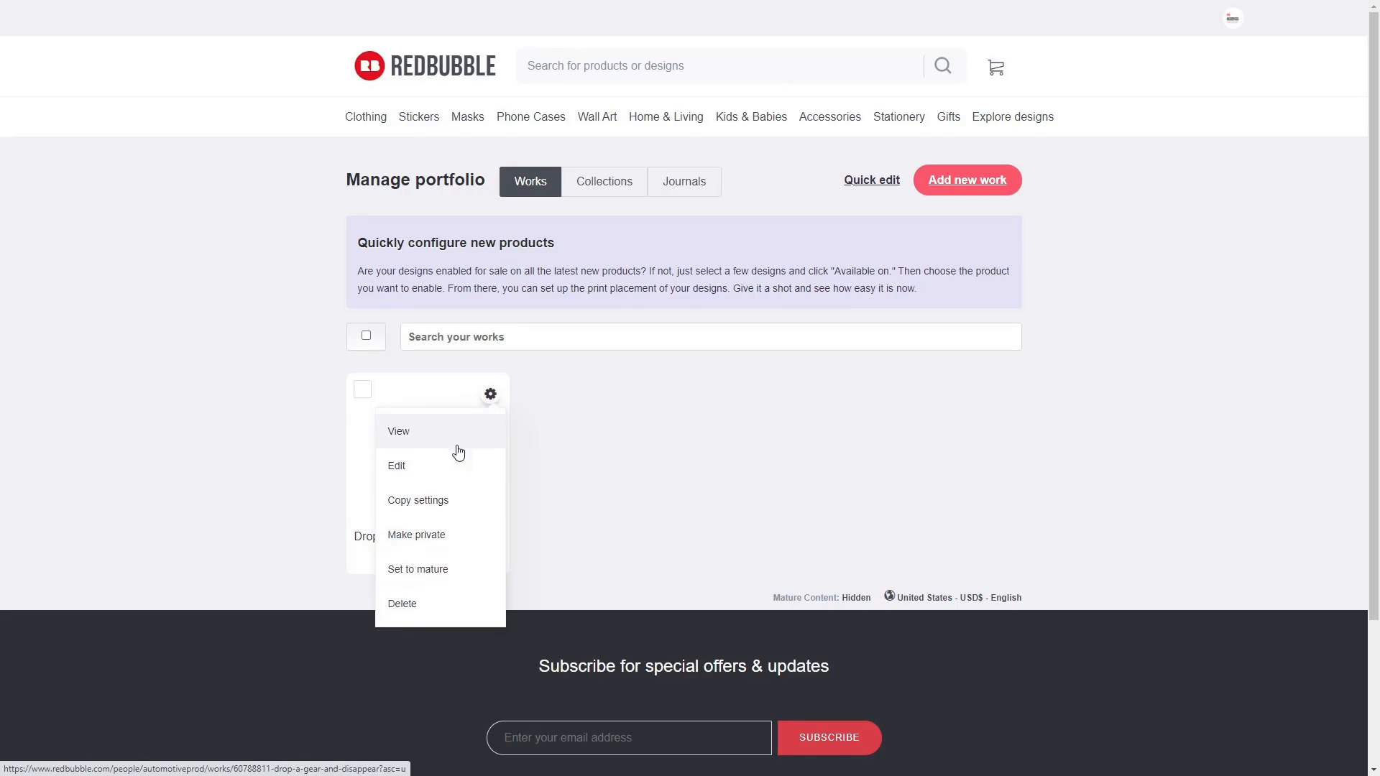
pyautogui.click(438, 511)
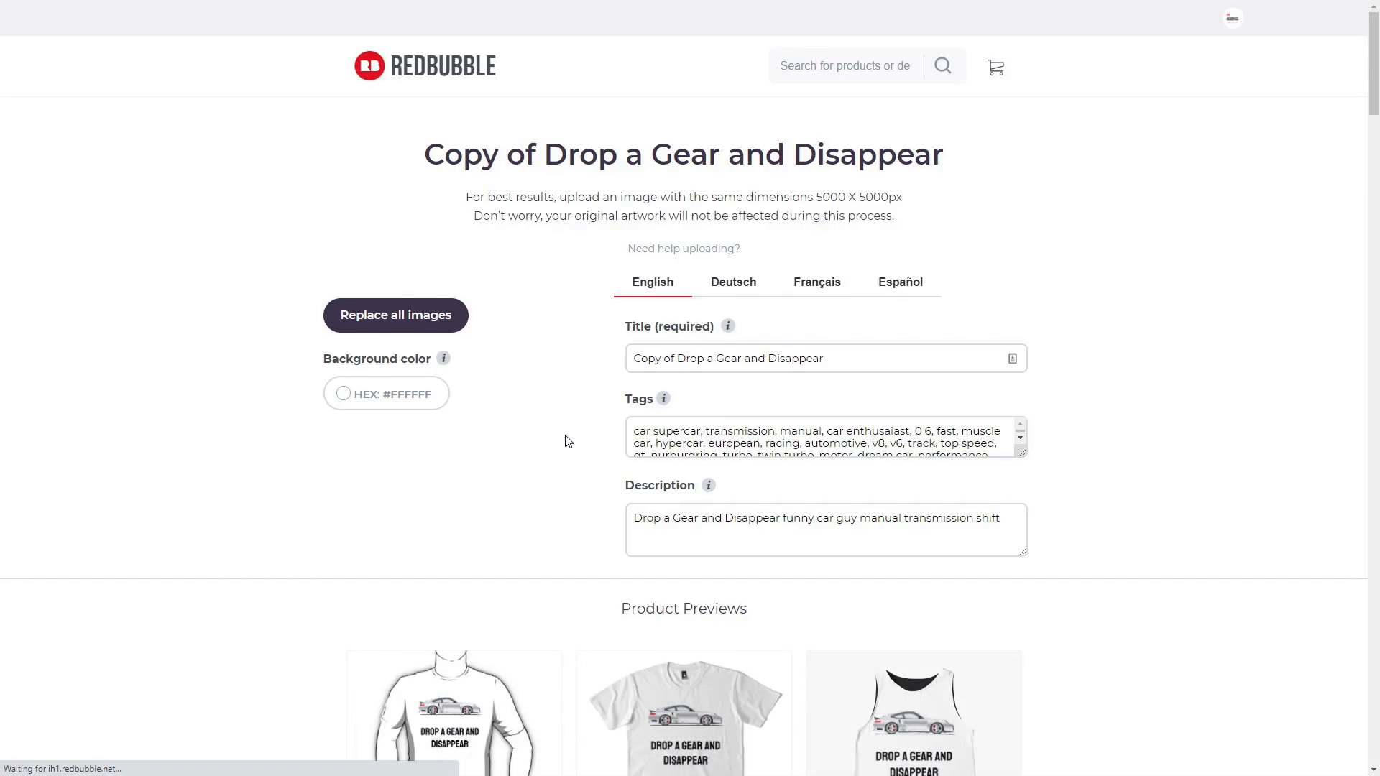
# Replace all the copy's images with futuresupercarowner and retitle it 'Future Supercar Owner'.
pyautogui.click(403, 316)
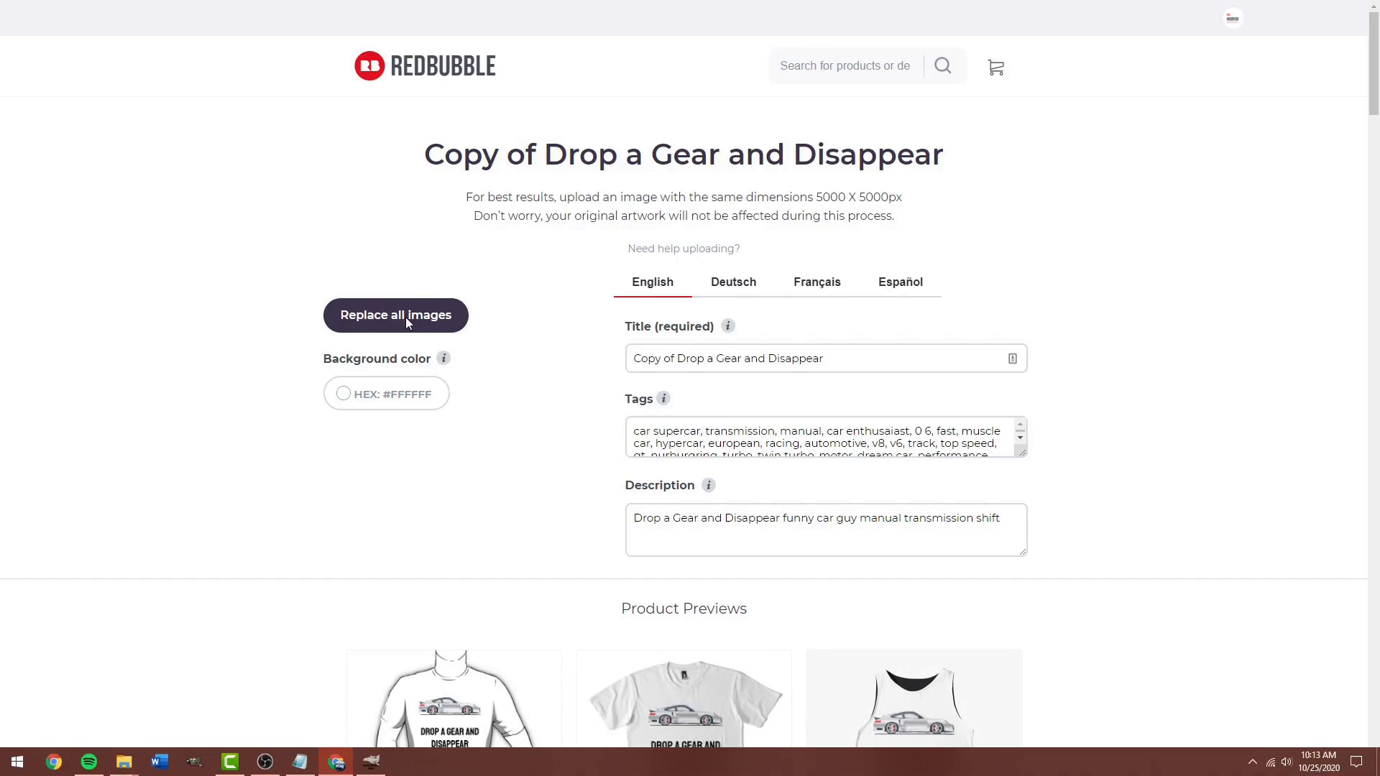
pyautogui.doubleClick(230, 133)
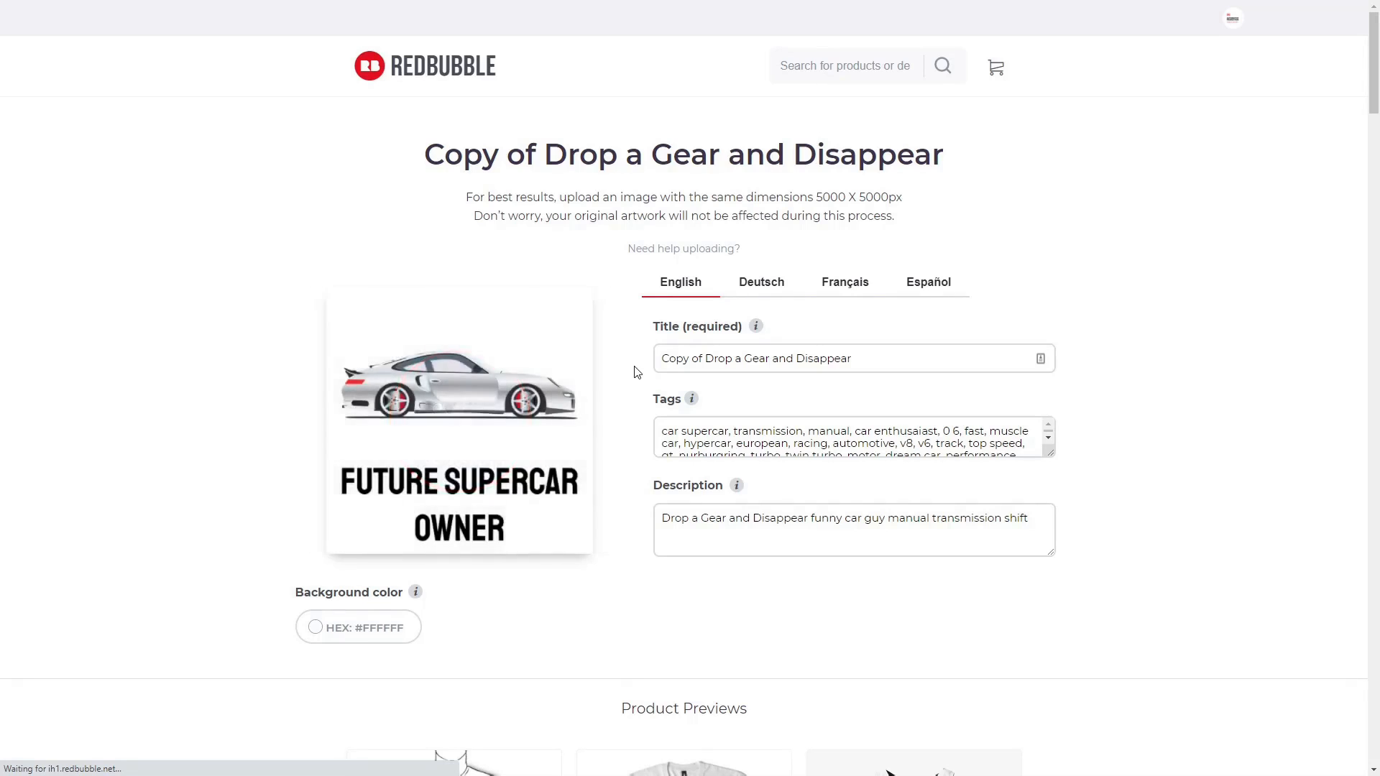
pyautogui.tripleClick(695, 364)
pyautogui.write('Future Supercar Owner')
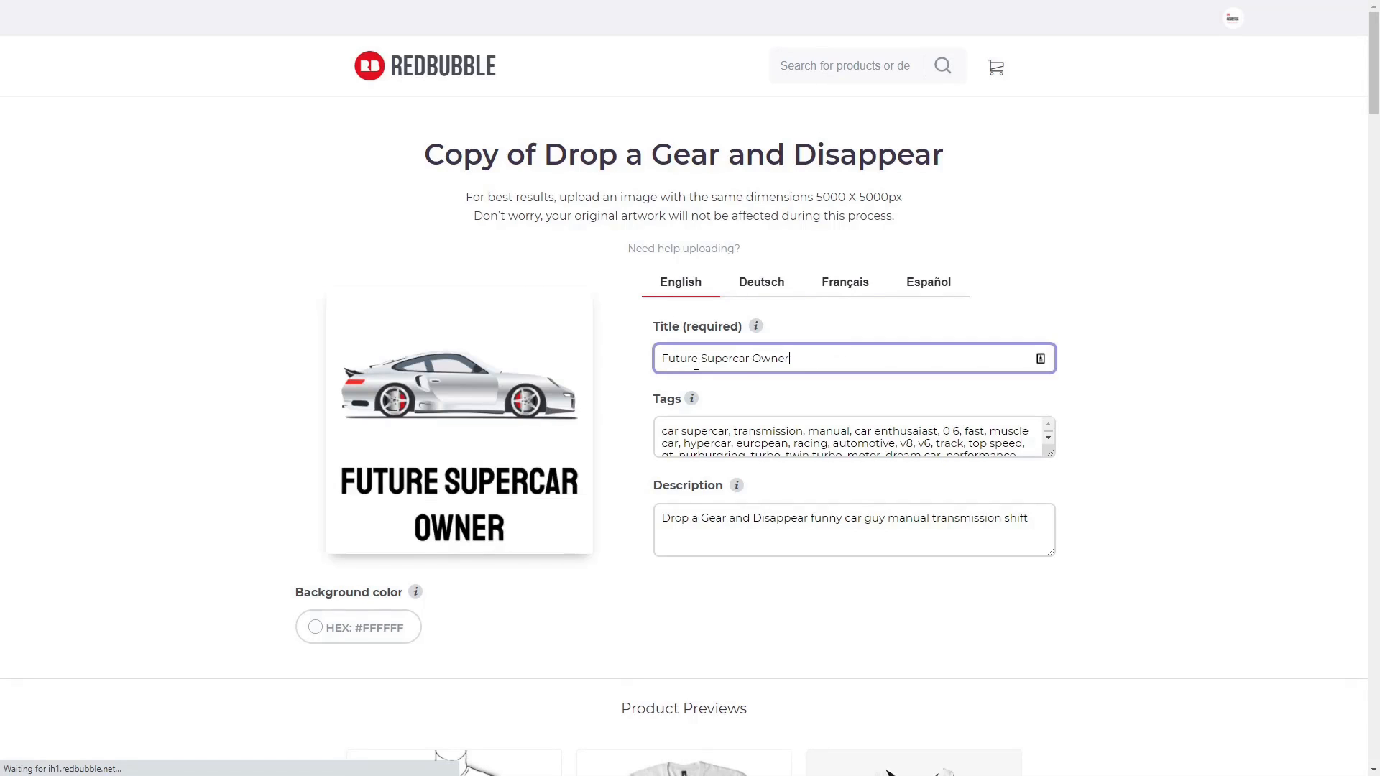
# Rewrite the description as 'Future Supercar Owner cool millionaire wealth'.
pyautogui.doubleClick(720, 527)
pyautogui.hotkey('ctrl', 'a')
pyautogui.write('Future Supercar')
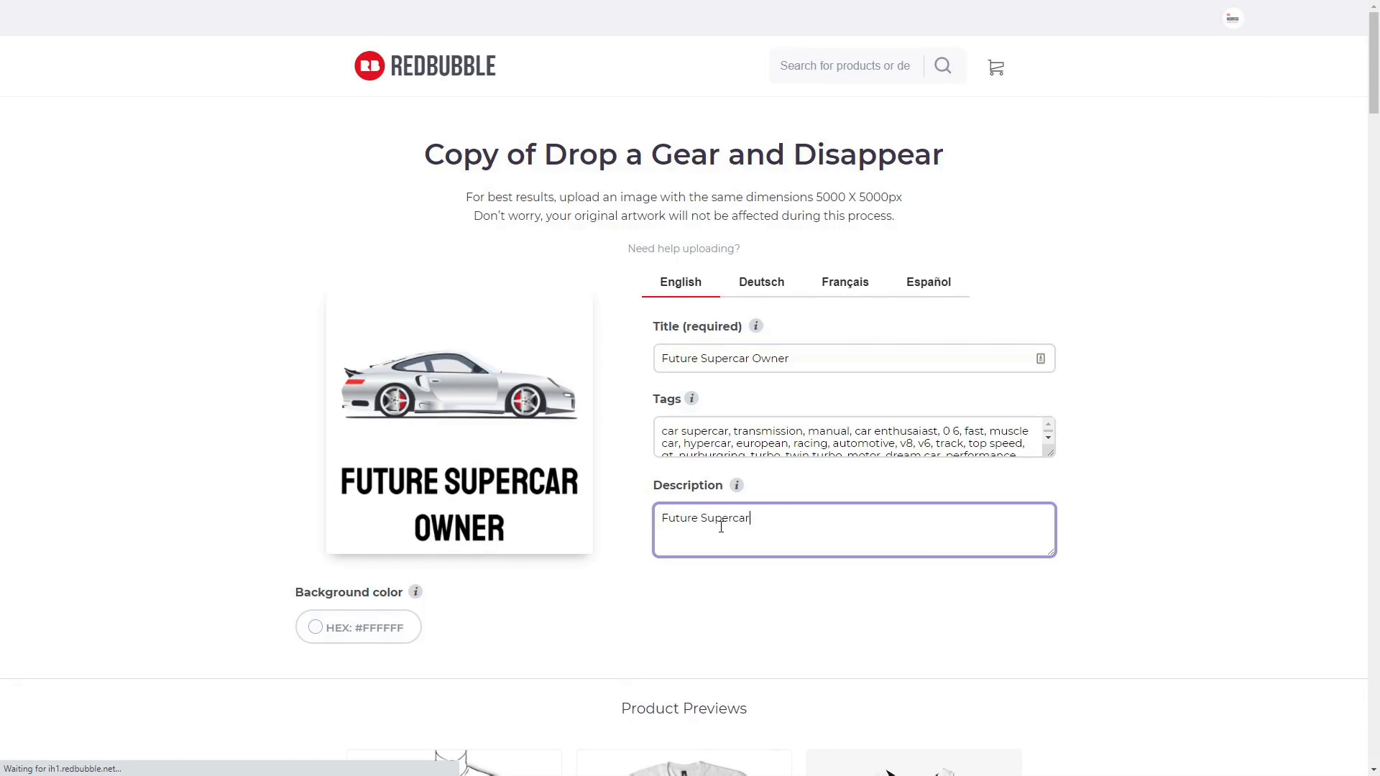
pyautogui.write(' Owner cool millionaire wealth')
pyautogui.click(1182, 531)
pyautogui.scroll(-10, 1312, 296)
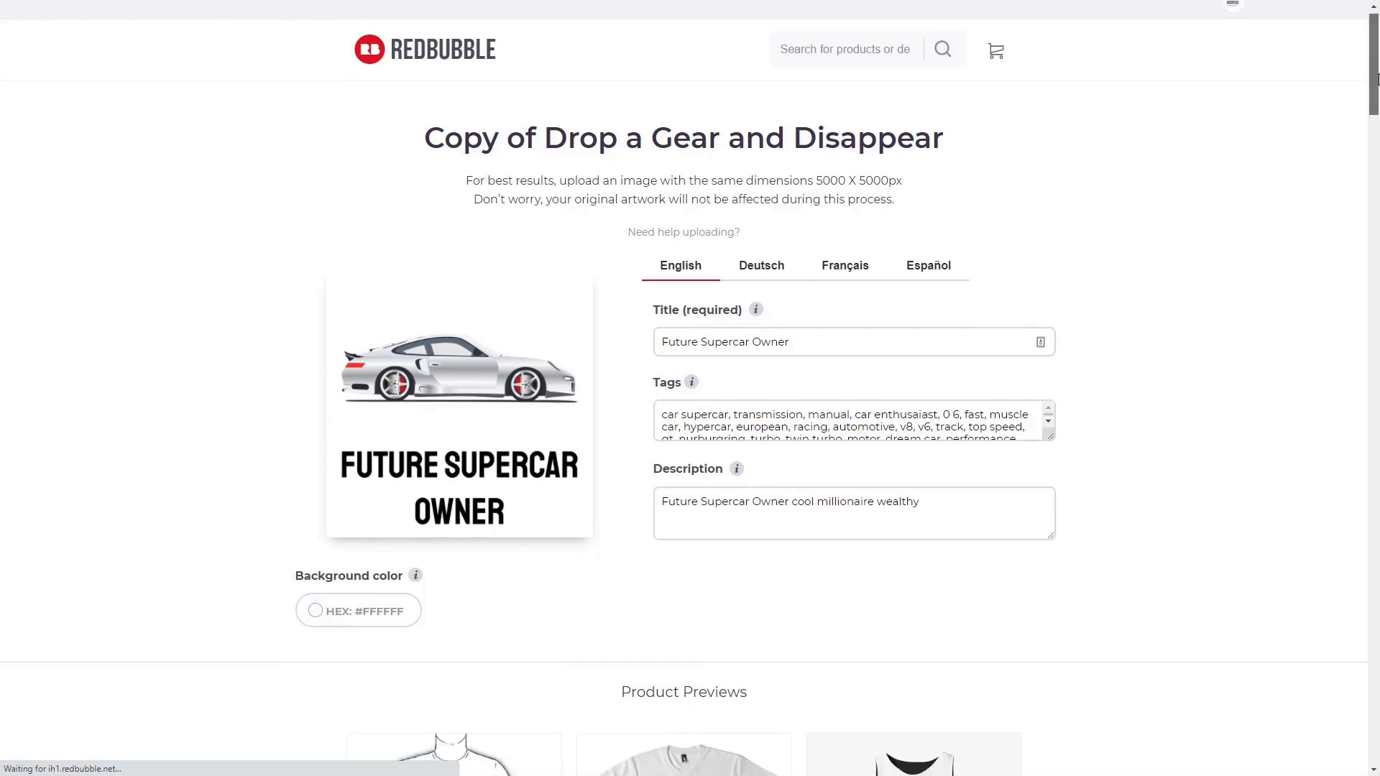
pyautogui.moveTo(1376, 172); pyautogui.dragTo(1376, 700)
# Accept the rights declaration and save the Future Supercar Owner copy.
pyautogui.click(348, 490)
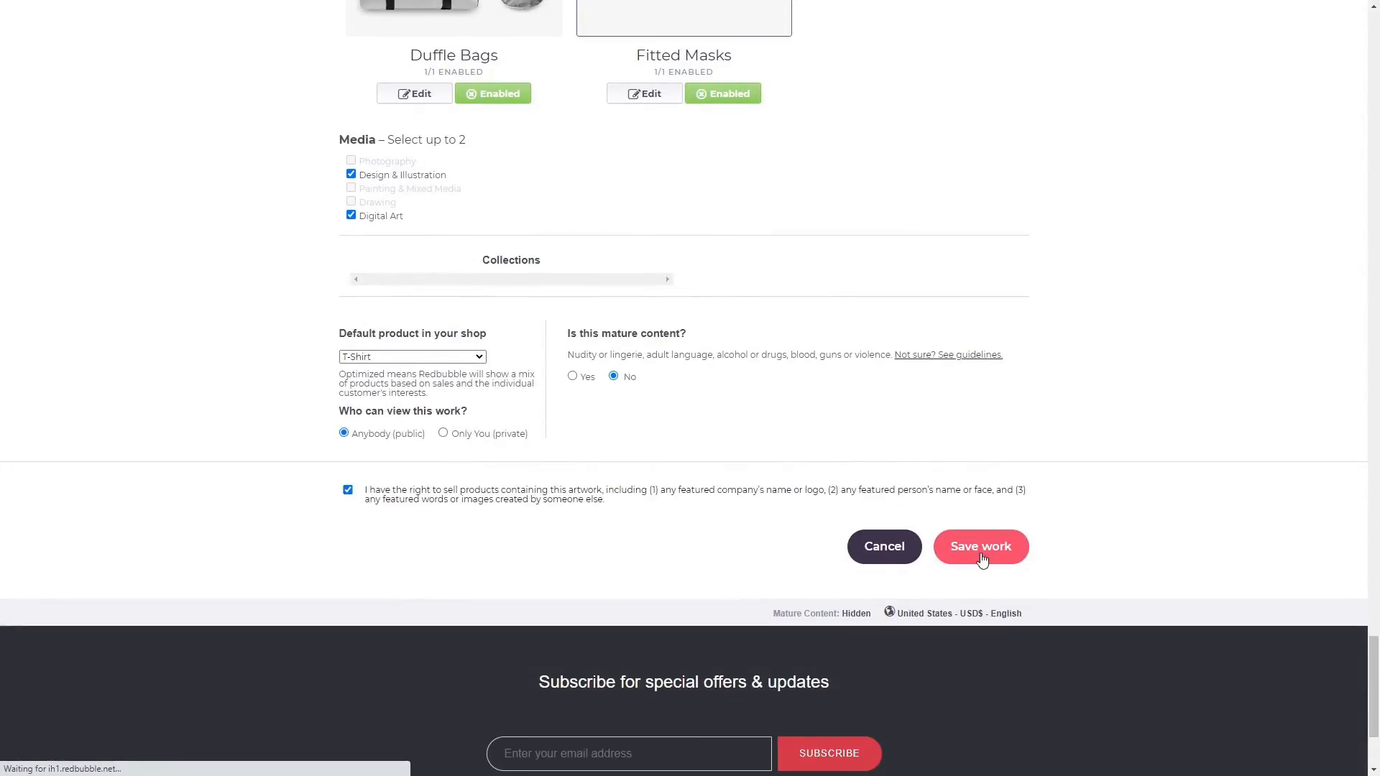
pyautogui.click(980, 553)
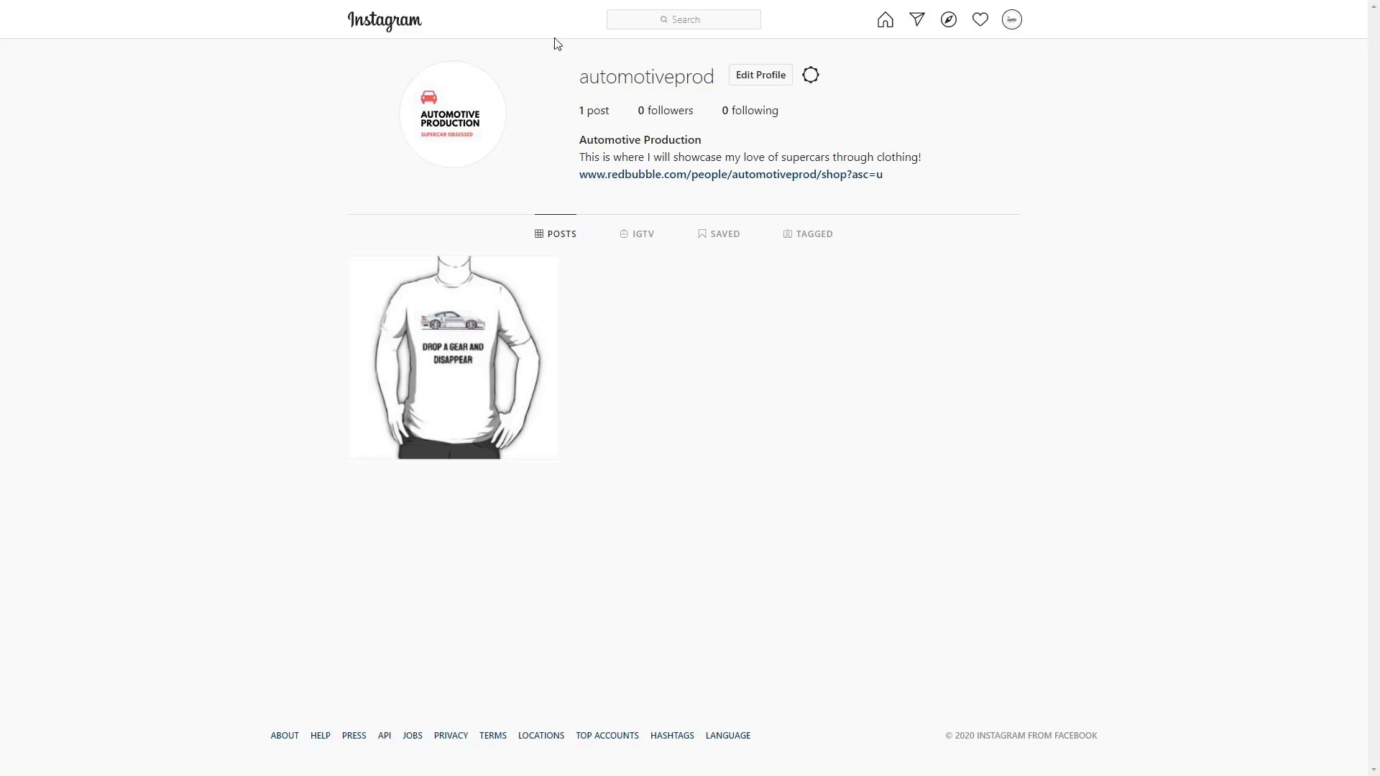
# Search Instagram for 'supercar shirts' and open the top account's first post.
pyautogui.click(654, 20)
pyautogui.write('supercar shirts')
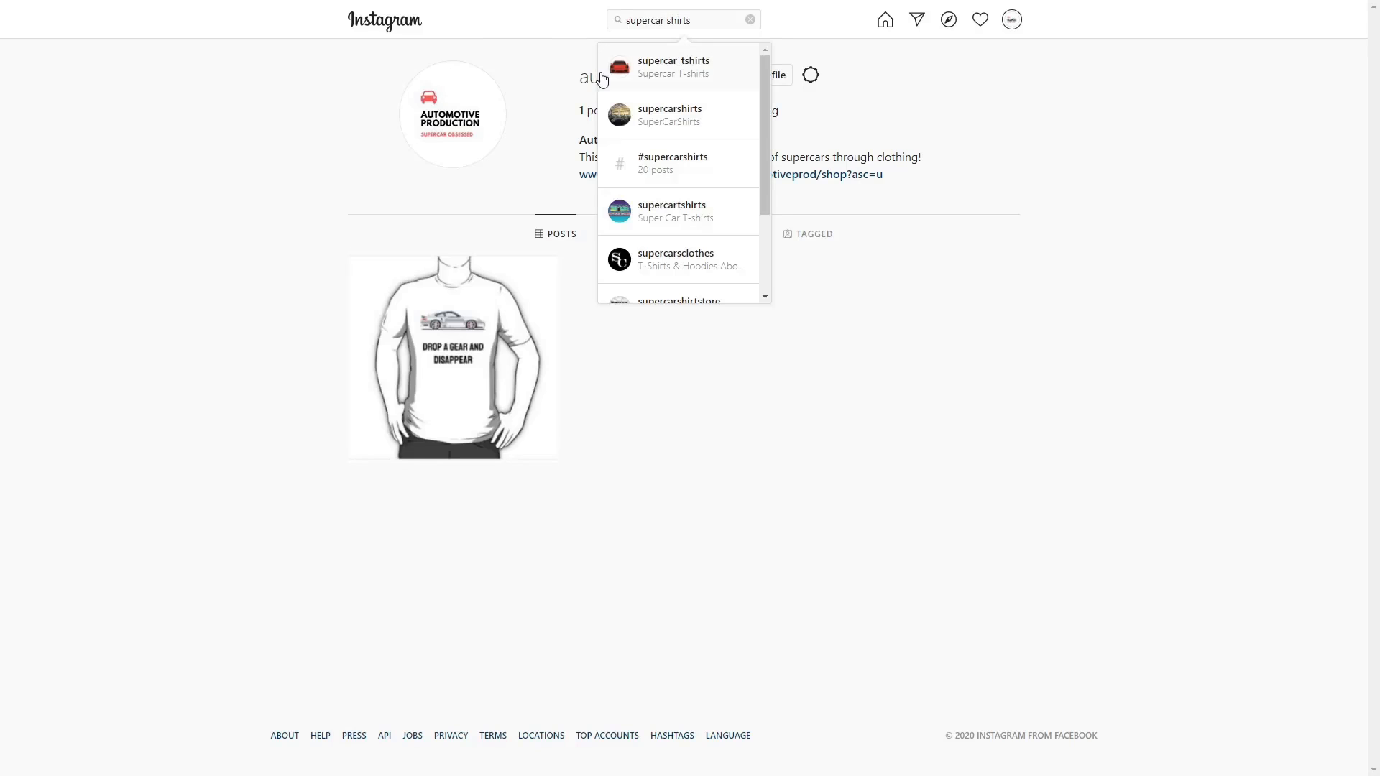
pyautogui.press('Return')
pyautogui.scroll(-3, 213, 478)
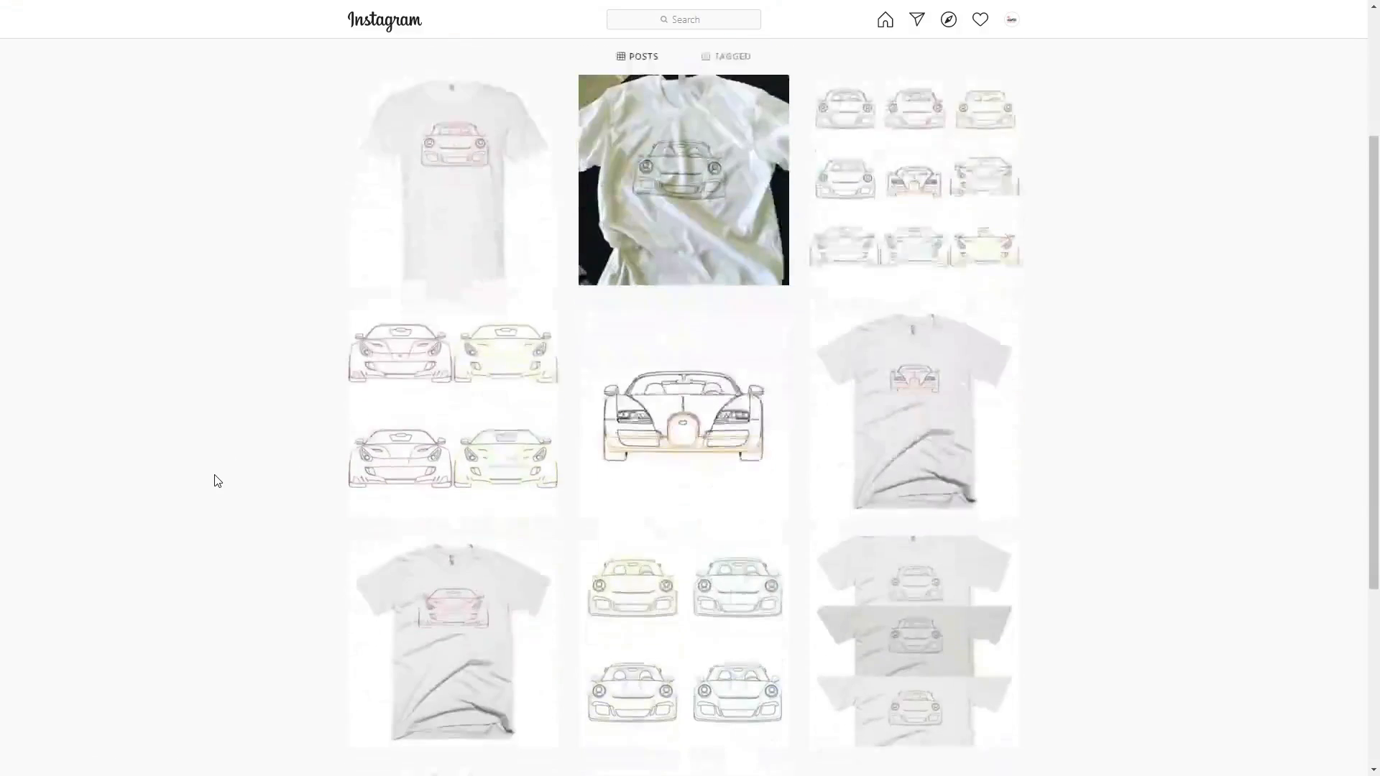
pyautogui.scroll(2, 232, 468)
pyautogui.click(422, 386)
# Post the comment 'Hey, I love your designs! Check out my store with similar art. Link in the bio!!'.
pyautogui.click(838, 586)
pyautogui.write('Hey, I love your de')
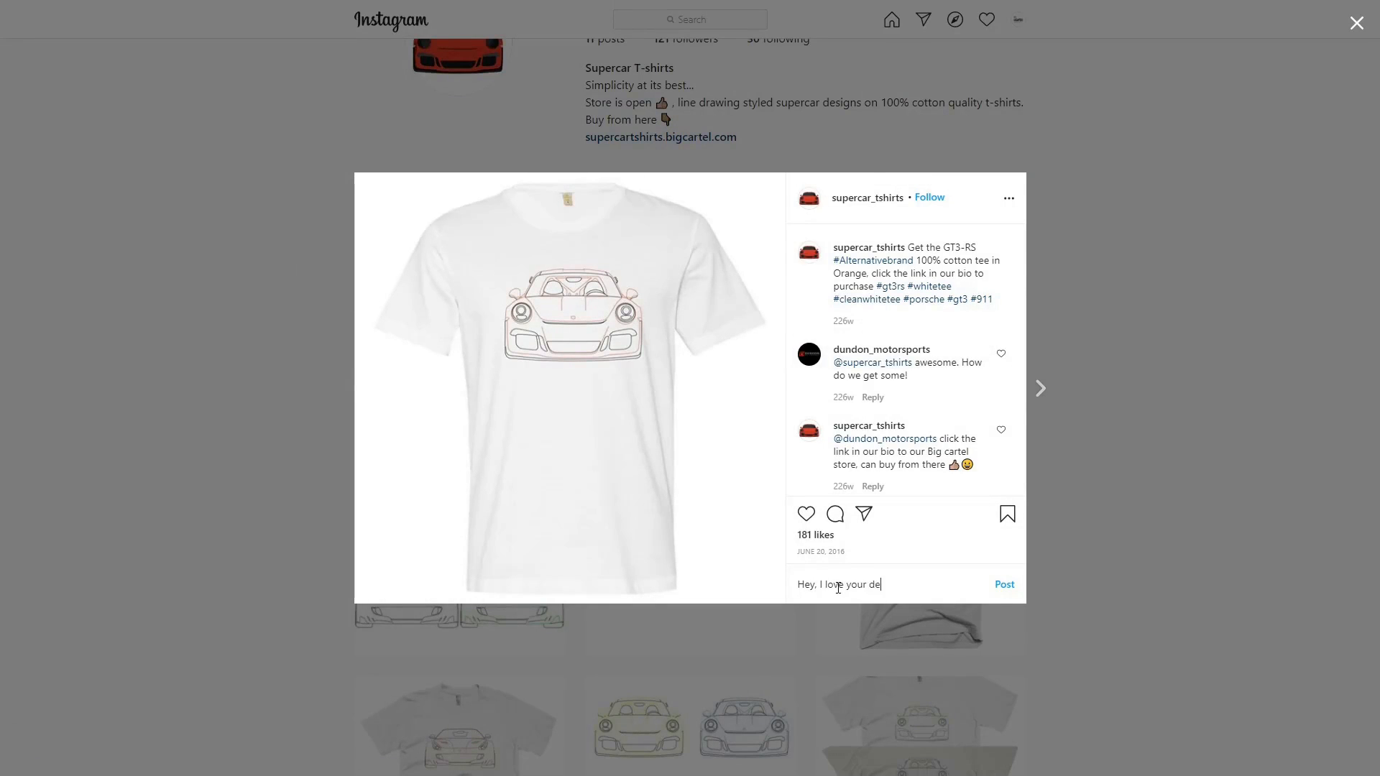
pyautogui.write('signs! Check out my store with similar art. Link in ')
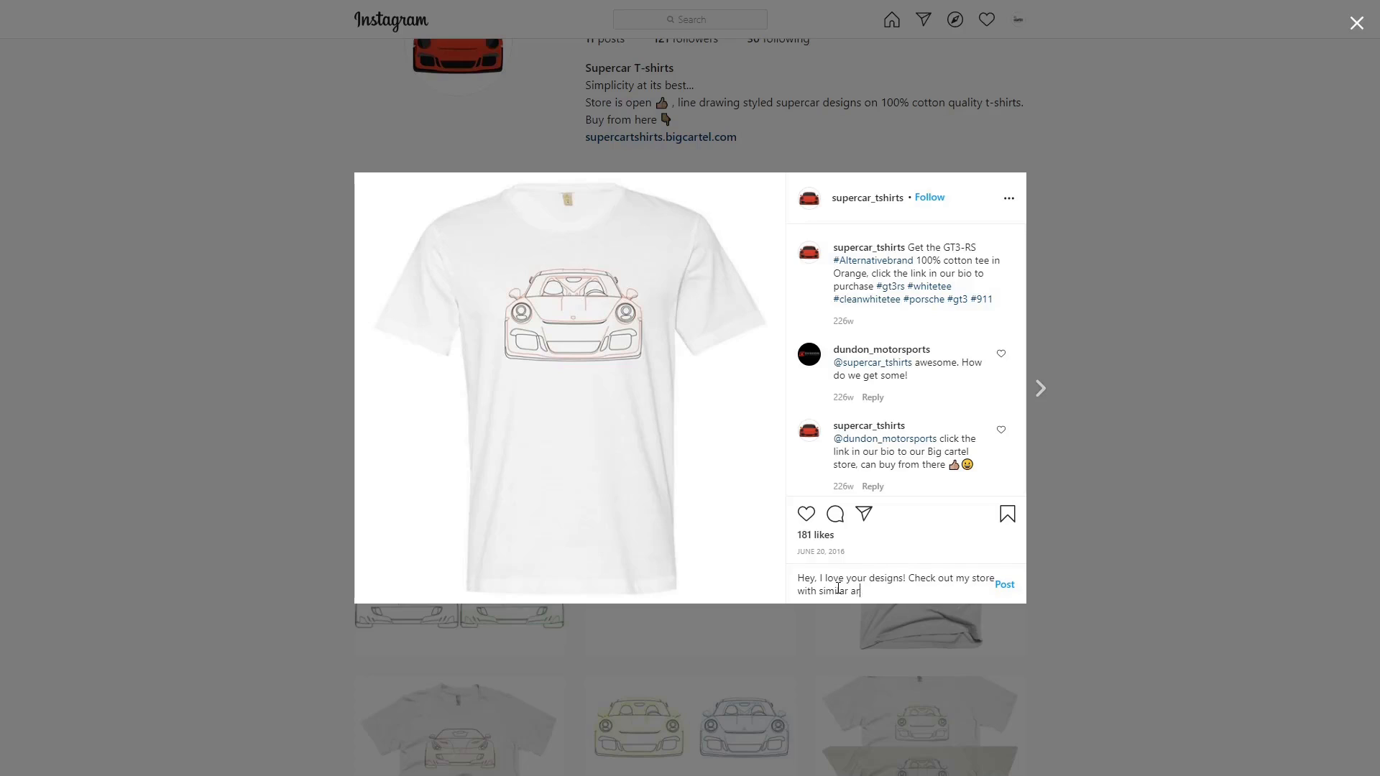
pyautogui.write('the bio!!')
pyautogui.click(1005, 584)
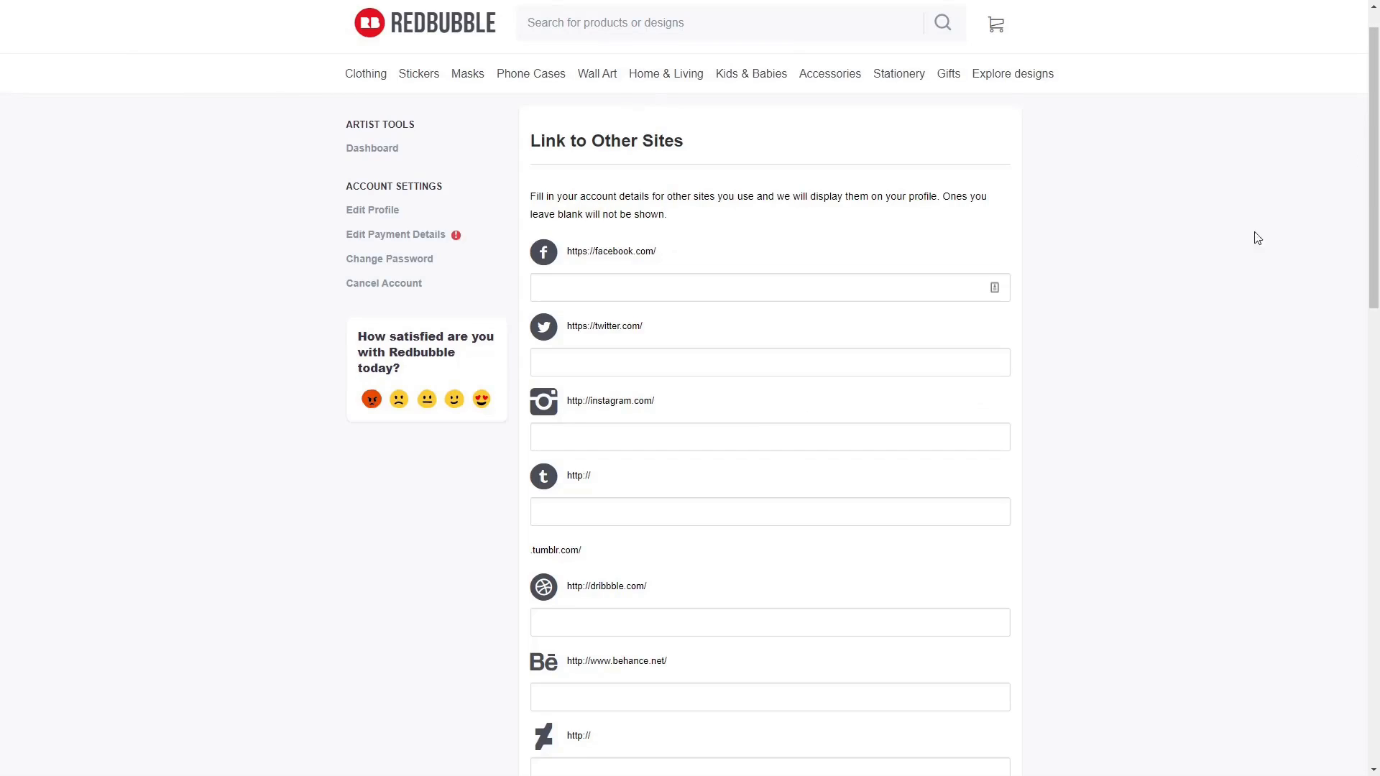
# Paste the shop's Instagram profile URL into the instagram.com field.
pyautogui.click(743, 440)
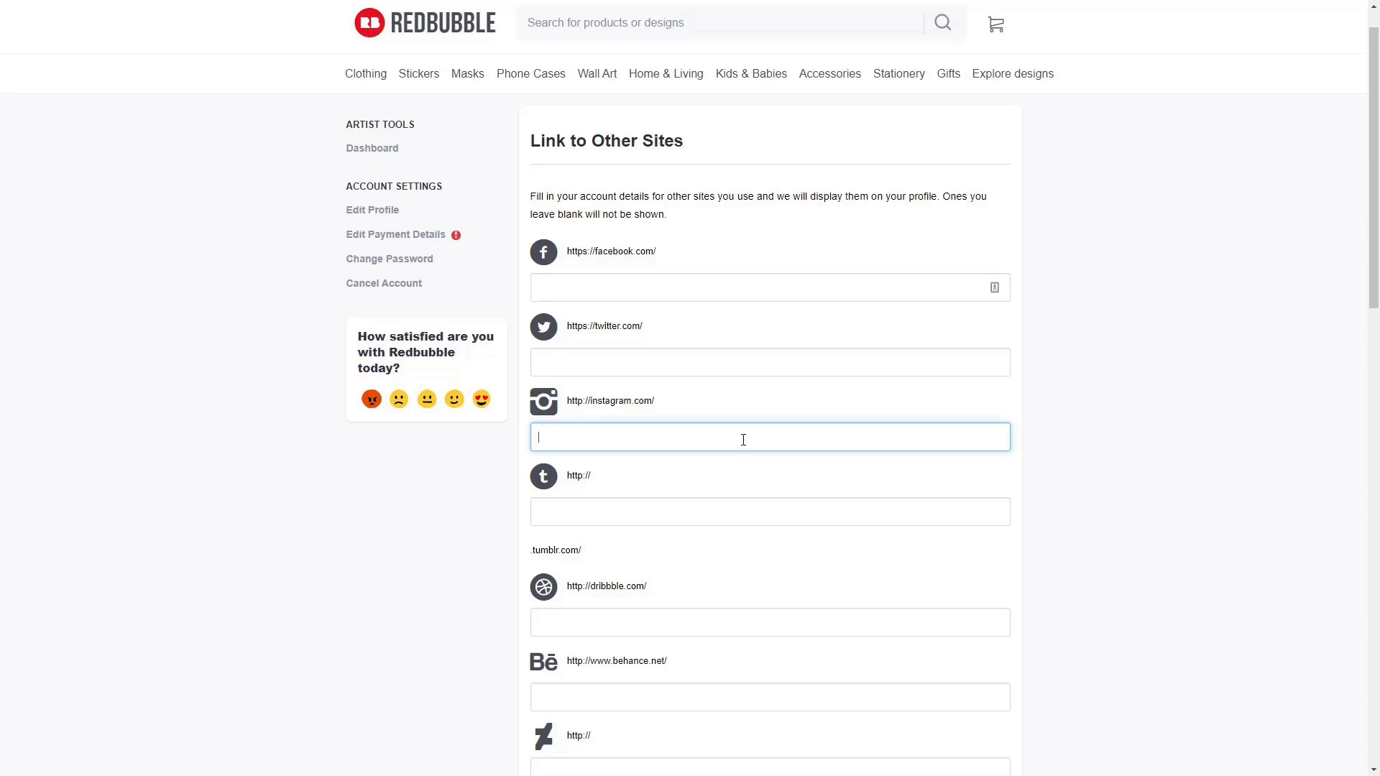
pyautogui.write('https://www.instagram.com/automotiveprod/')
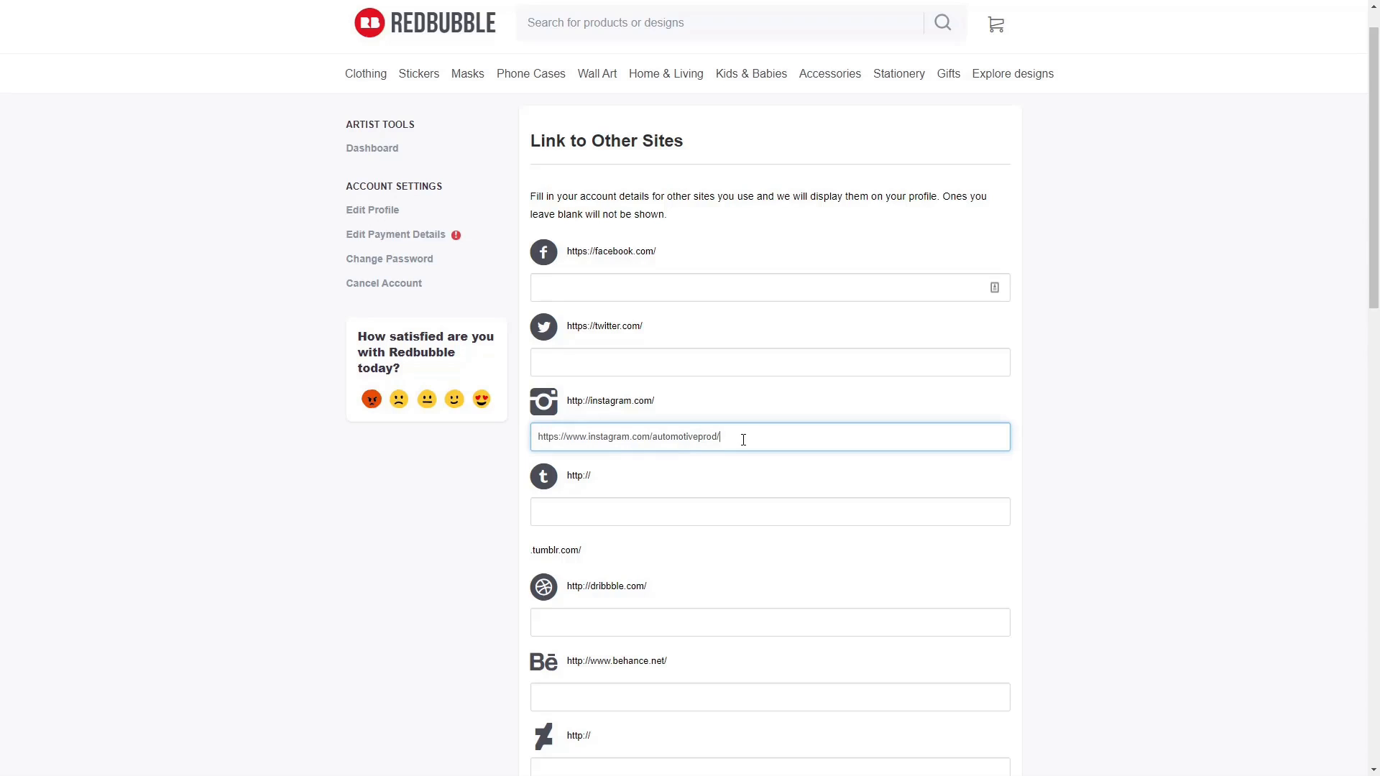